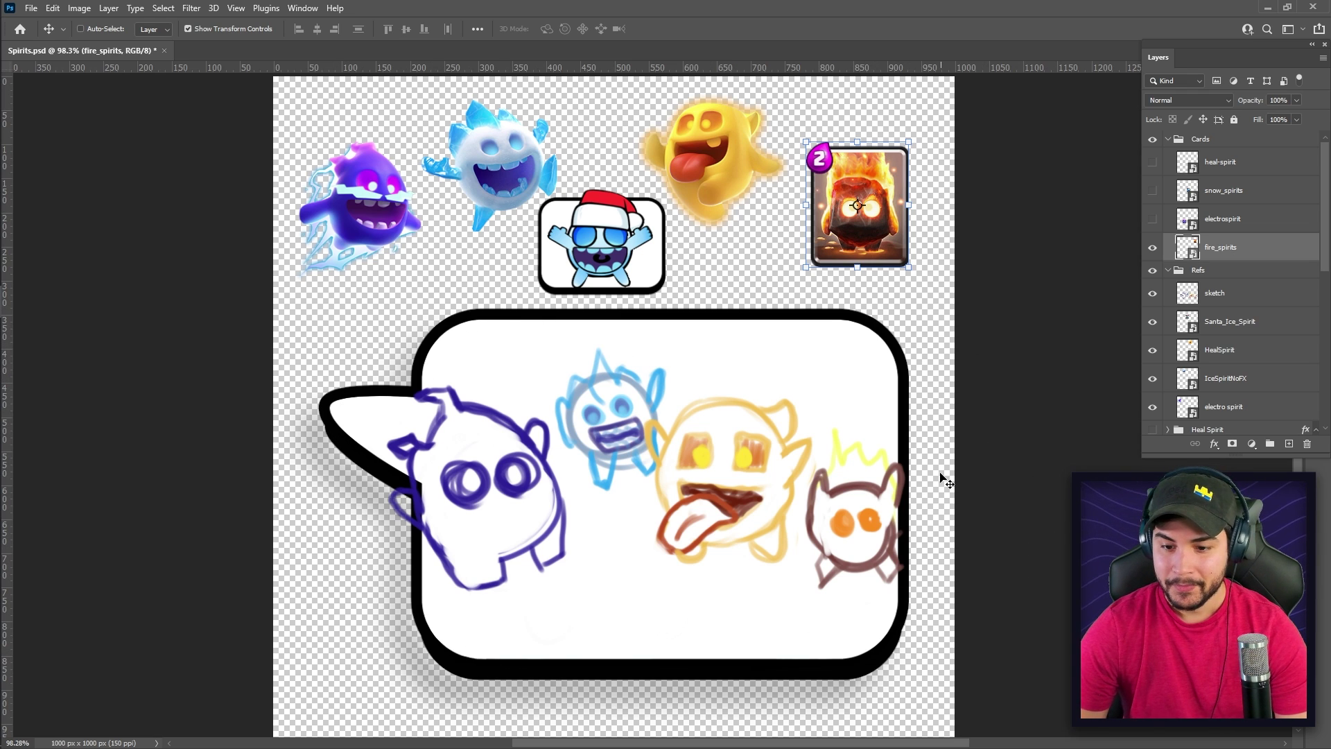
Step: Examine the Santa ice spirit, heal spirit, ice spirit and electro spirit reference images one by one
ctrl+click(601, 243)
ctrl+click(707, 159)
ctrl+click(490, 166)
ctrl+click(307, 226)
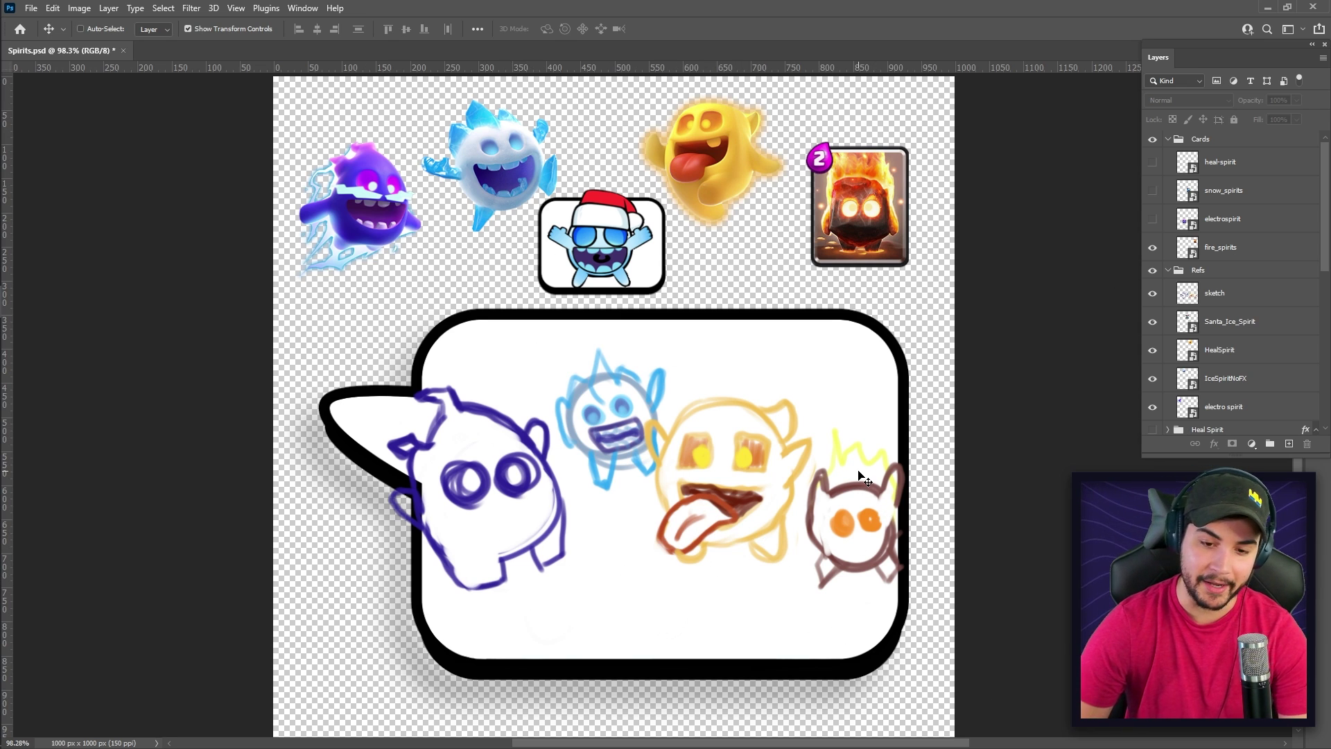
Step: Collapse the Refs group and hide both the Refs and Cards groups
click(1168, 270)
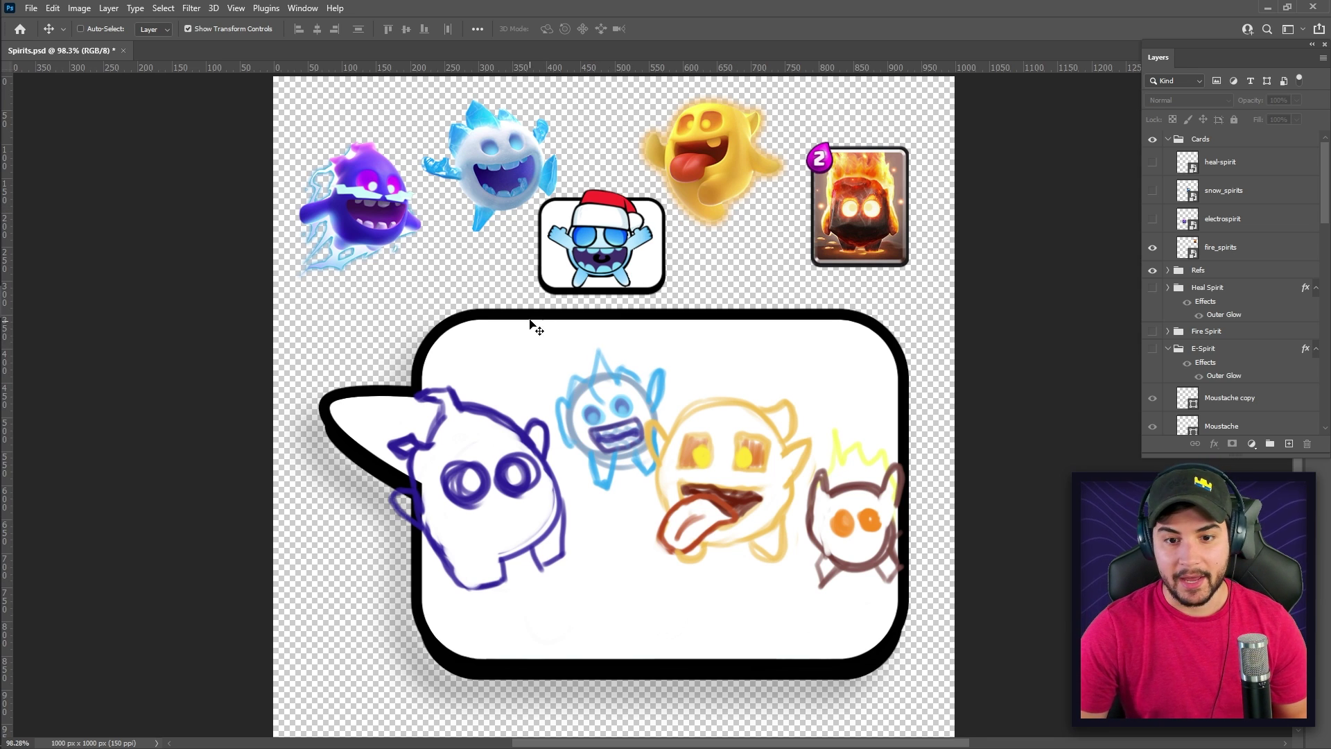
drag(1153, 269, 1154, 149)
click(1153, 141)
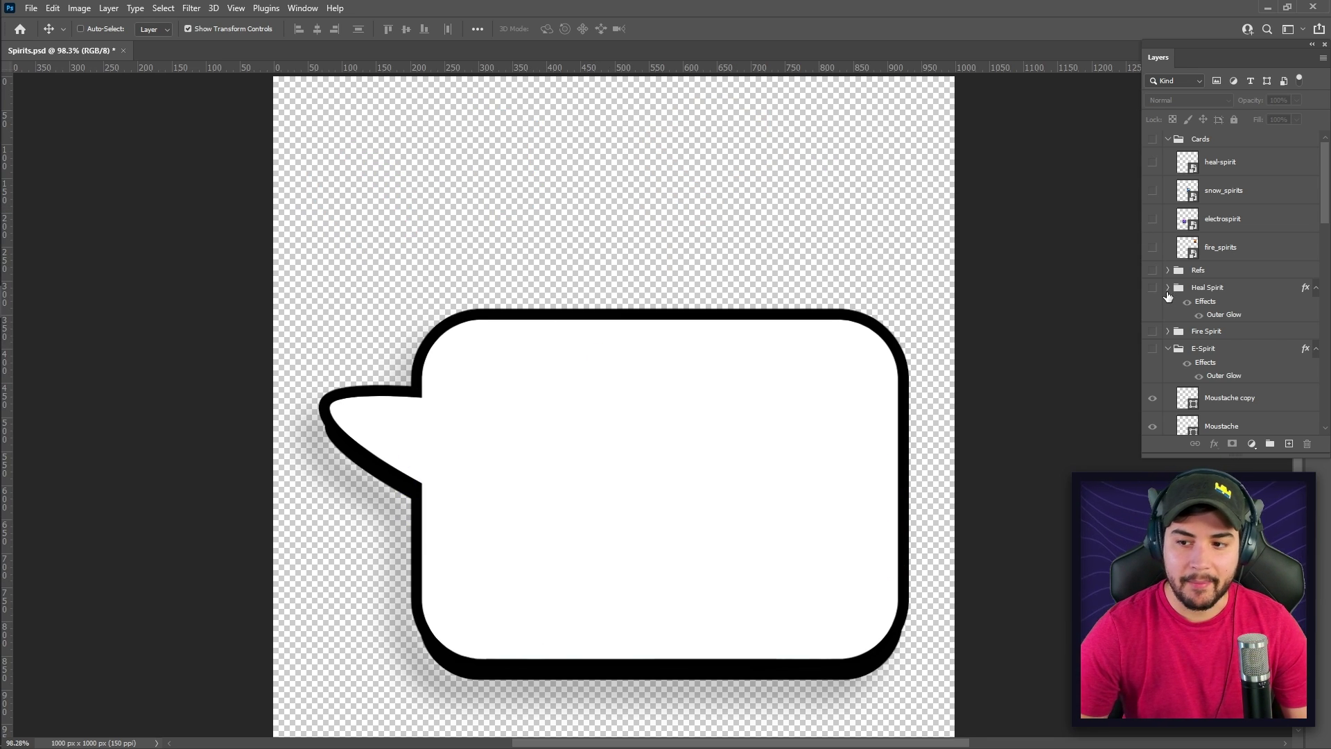
Step: Show the Heal Spirit, Fire Spirit, E-Spirit and Ice Spirit groups, collapsing the E-Spirit group
click(1154, 289)
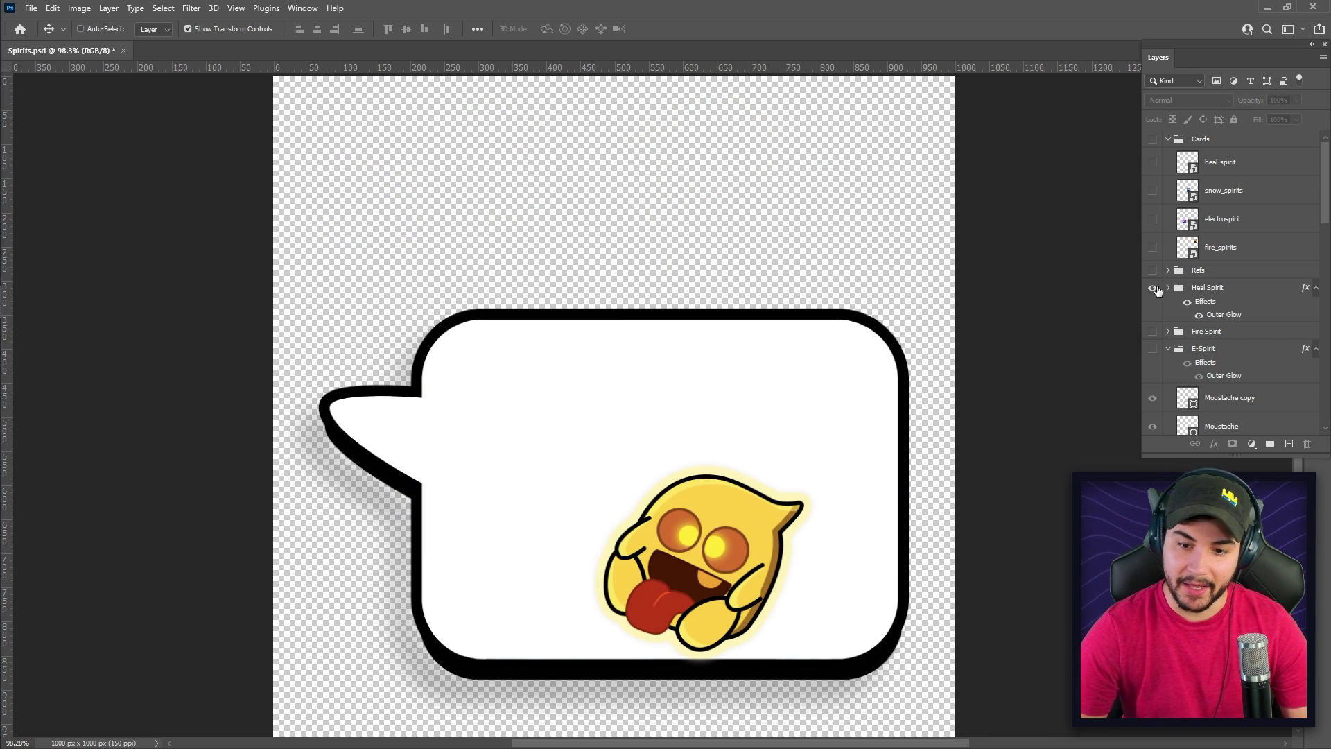
click(1153, 331)
click(1153, 350)
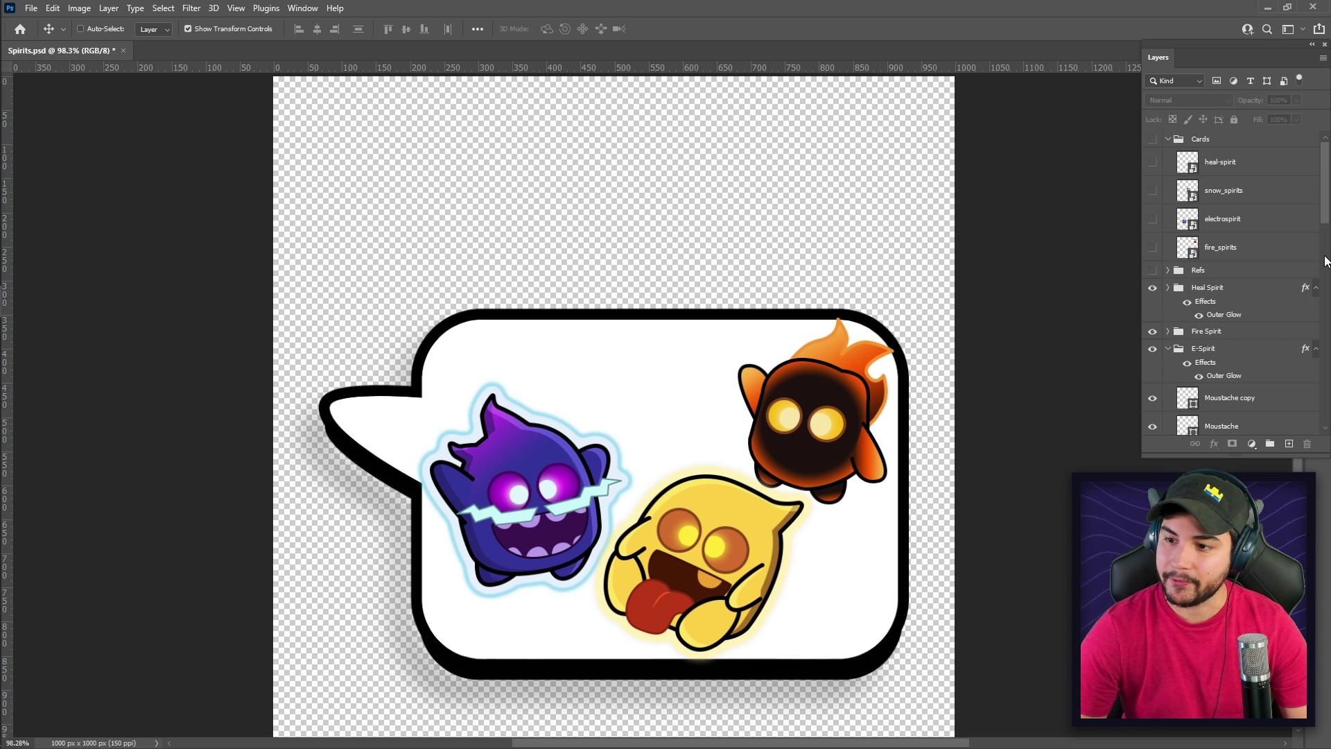
scroll(1329, 223, down, 3)
click(1171, 182)
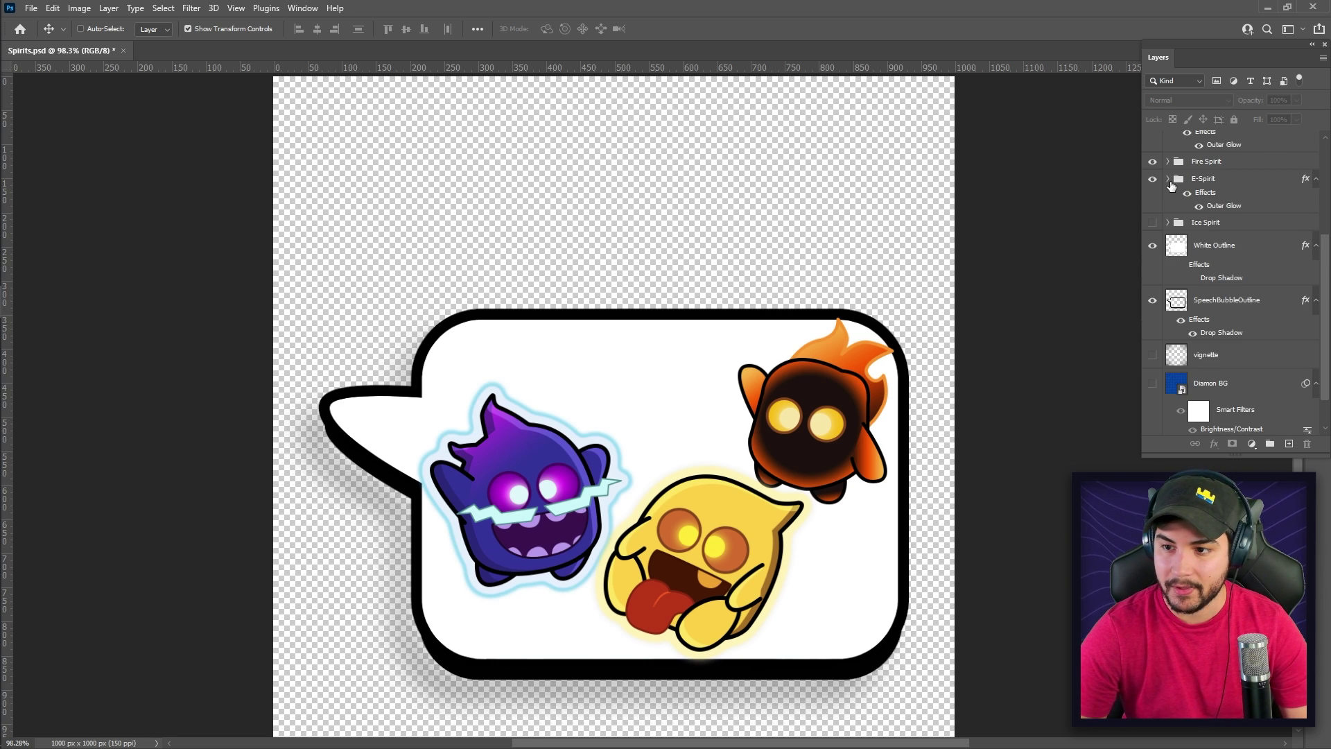
click(1153, 223)
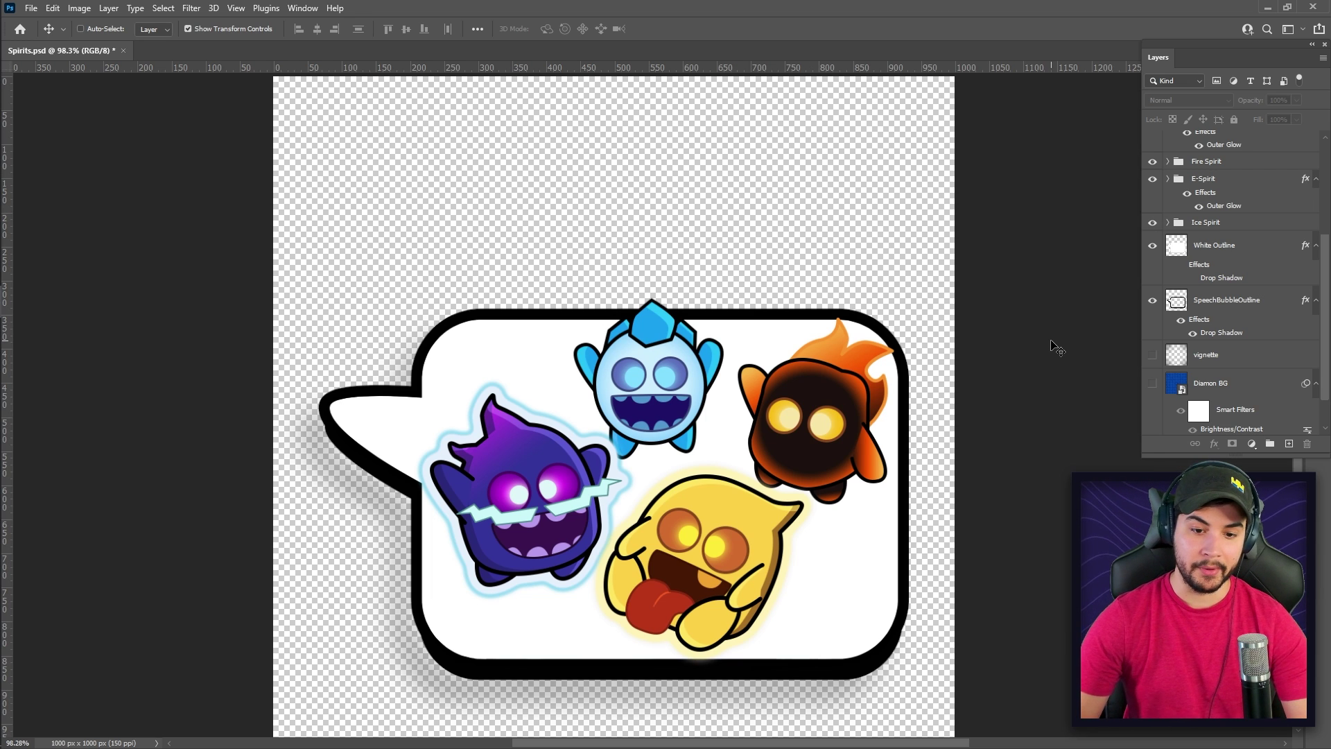
Step: Examine the four coloured spirits in the speech bubble up close and as a whole composition
key(ctrl+space)
drag(728, 414, 741, 549)
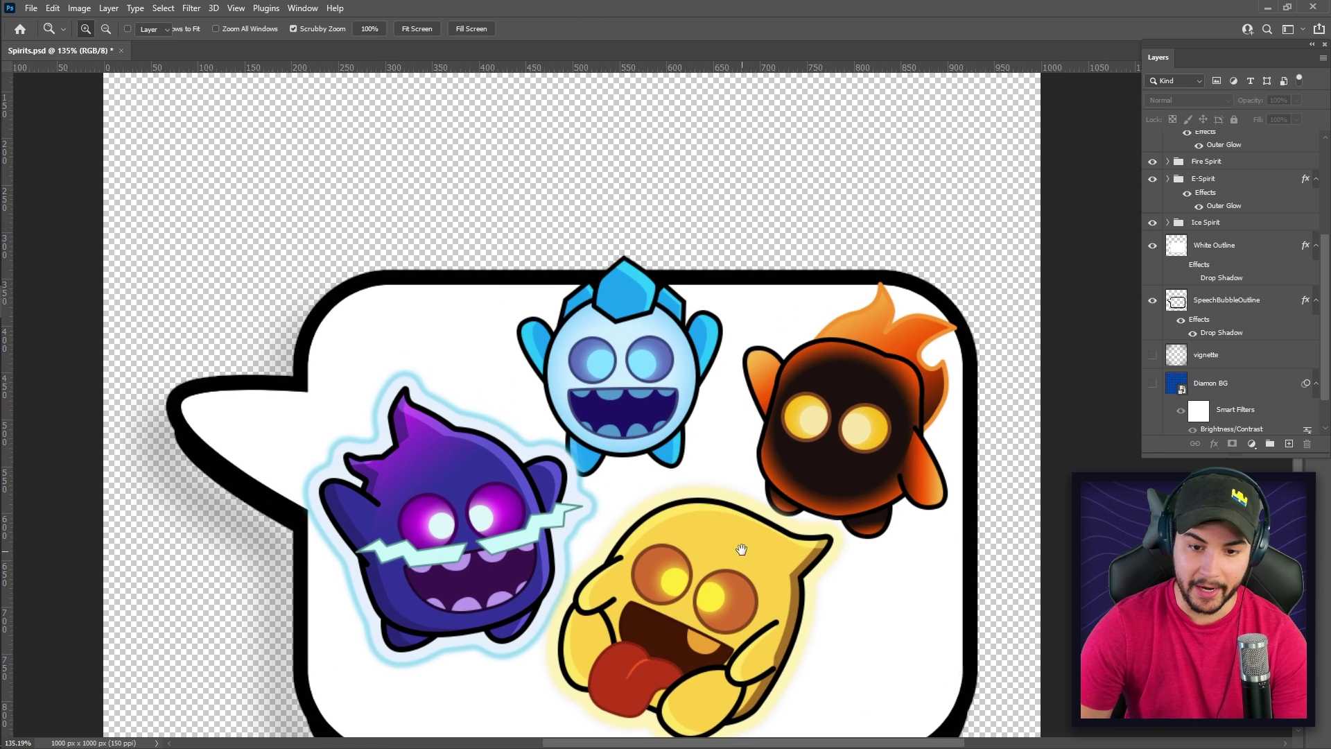
drag(649, 513, 686, 512)
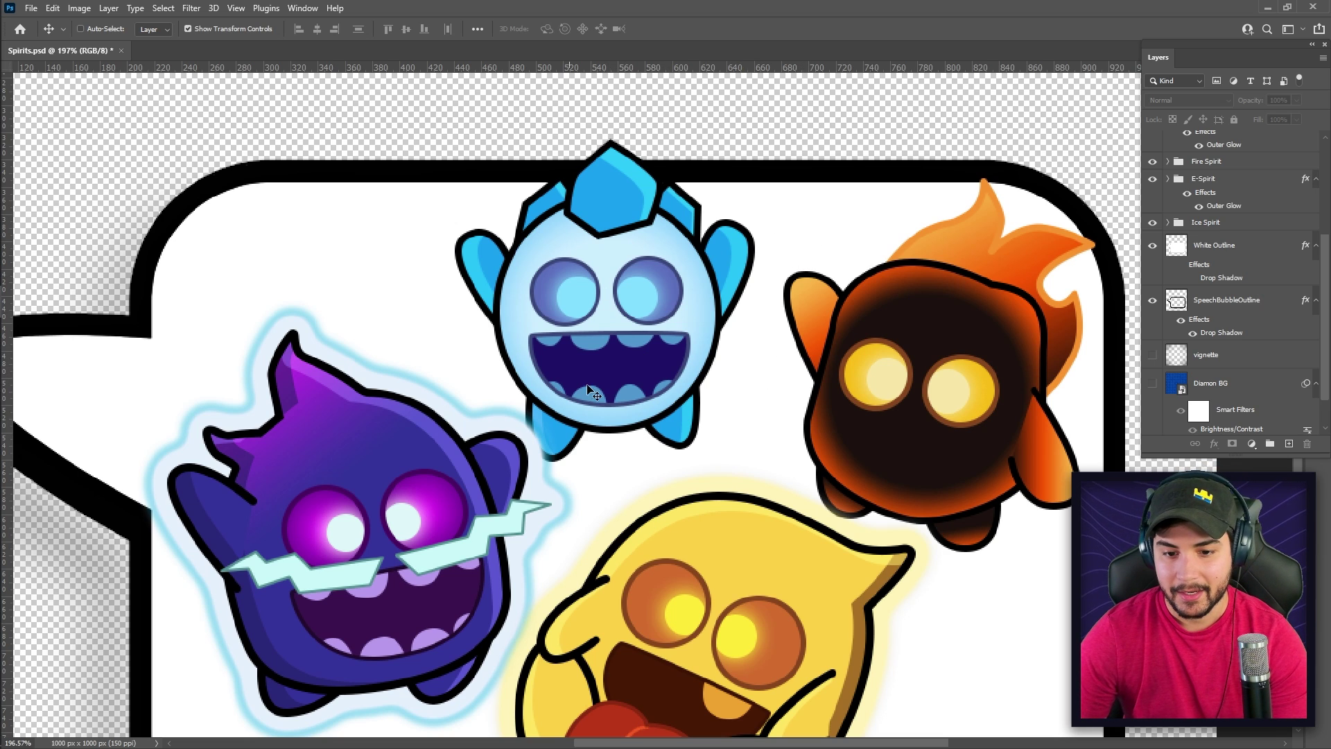
key(ctrl+space)
drag(796, 389, 644, 337)
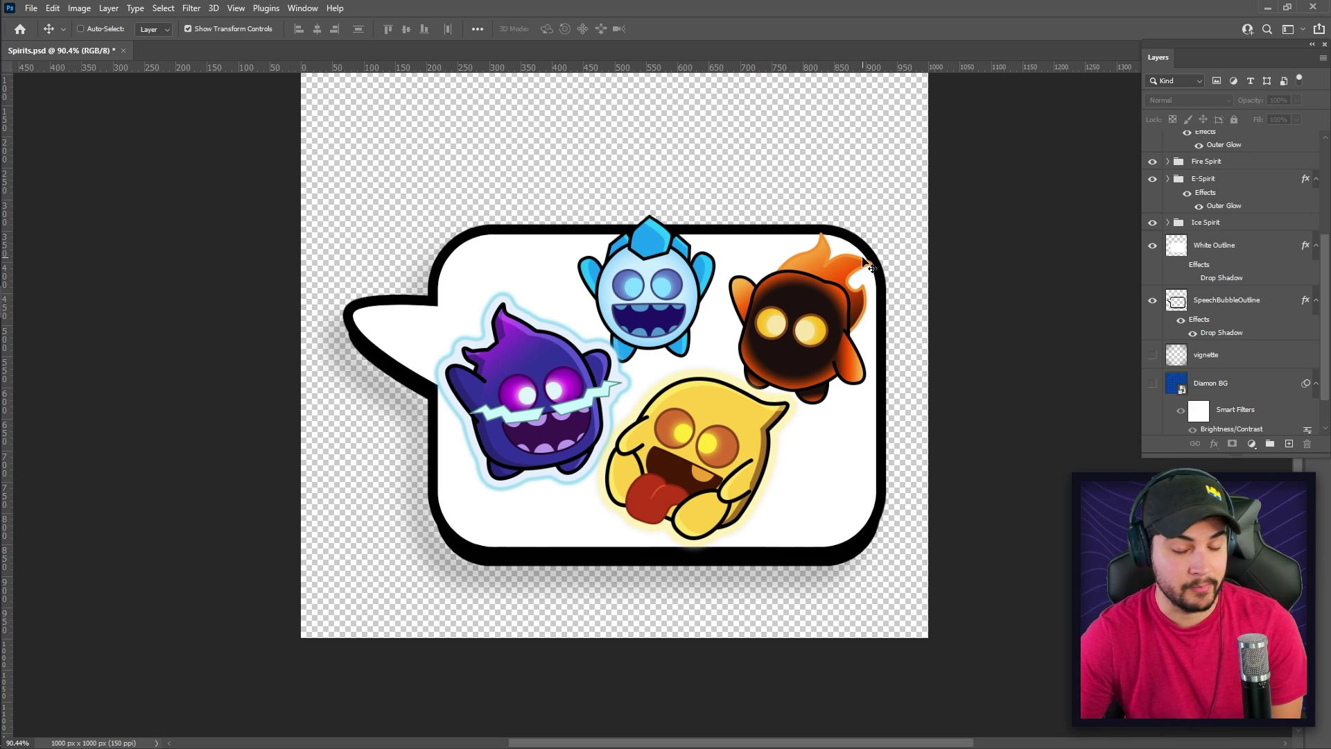
scroll(594, 247, up, 3)
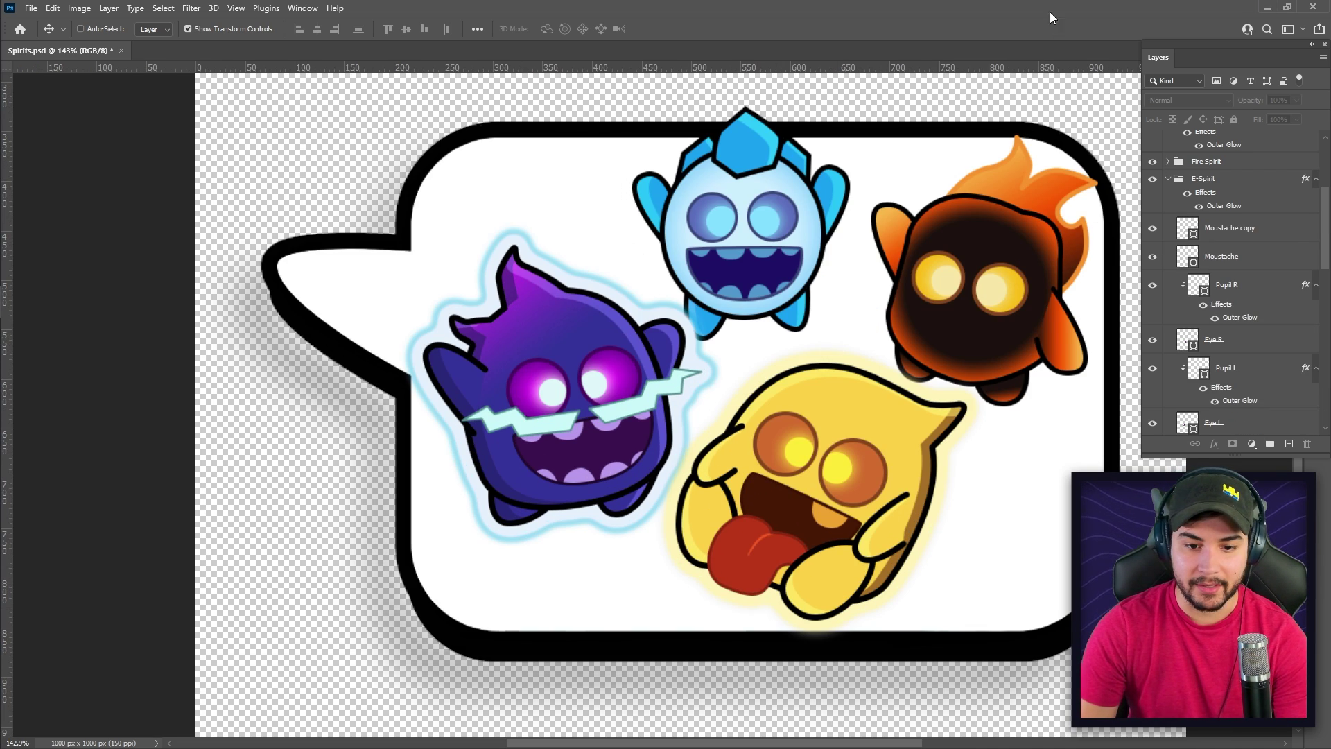
Step: Select the purple electro spirit's Body and R Arm layers in turn to examine how its parts are separated
ctrl+click(607, 344)
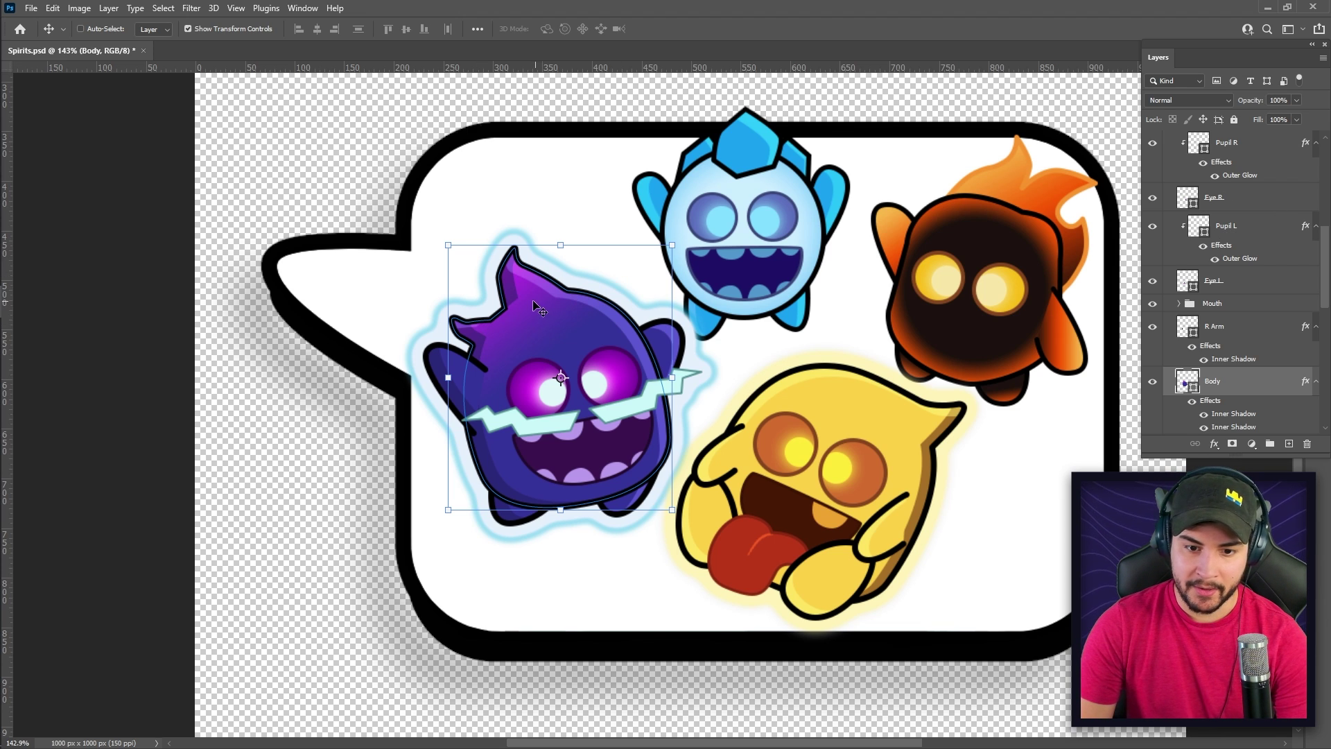
drag(521, 346, 525, 349)
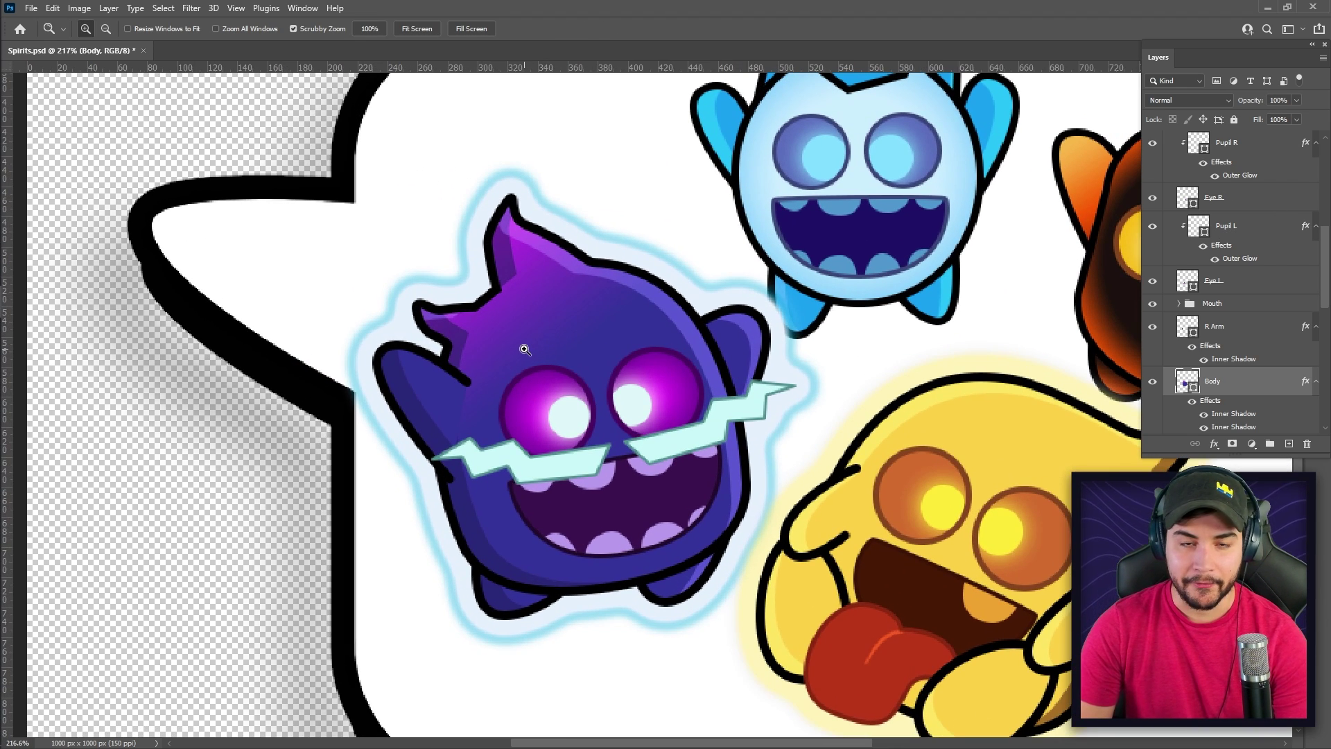
key(v)
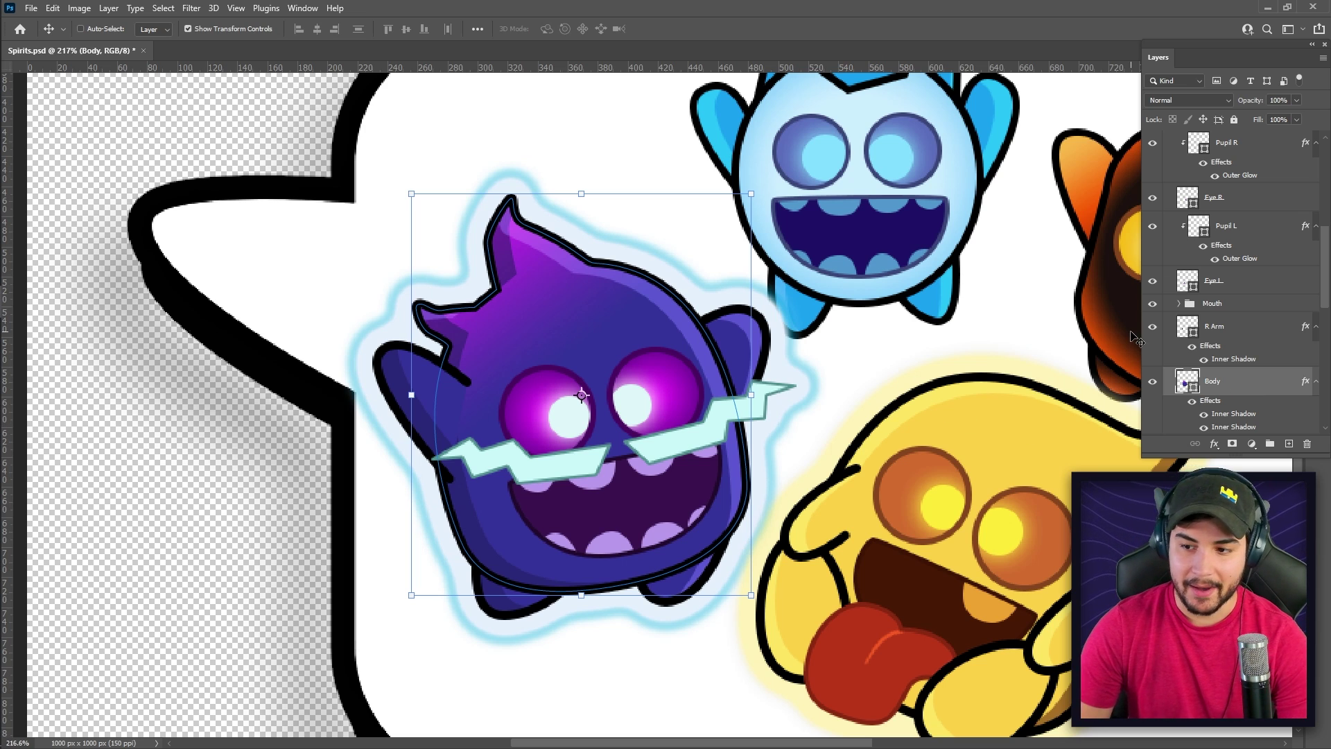
drag(839, 435, 575, 349)
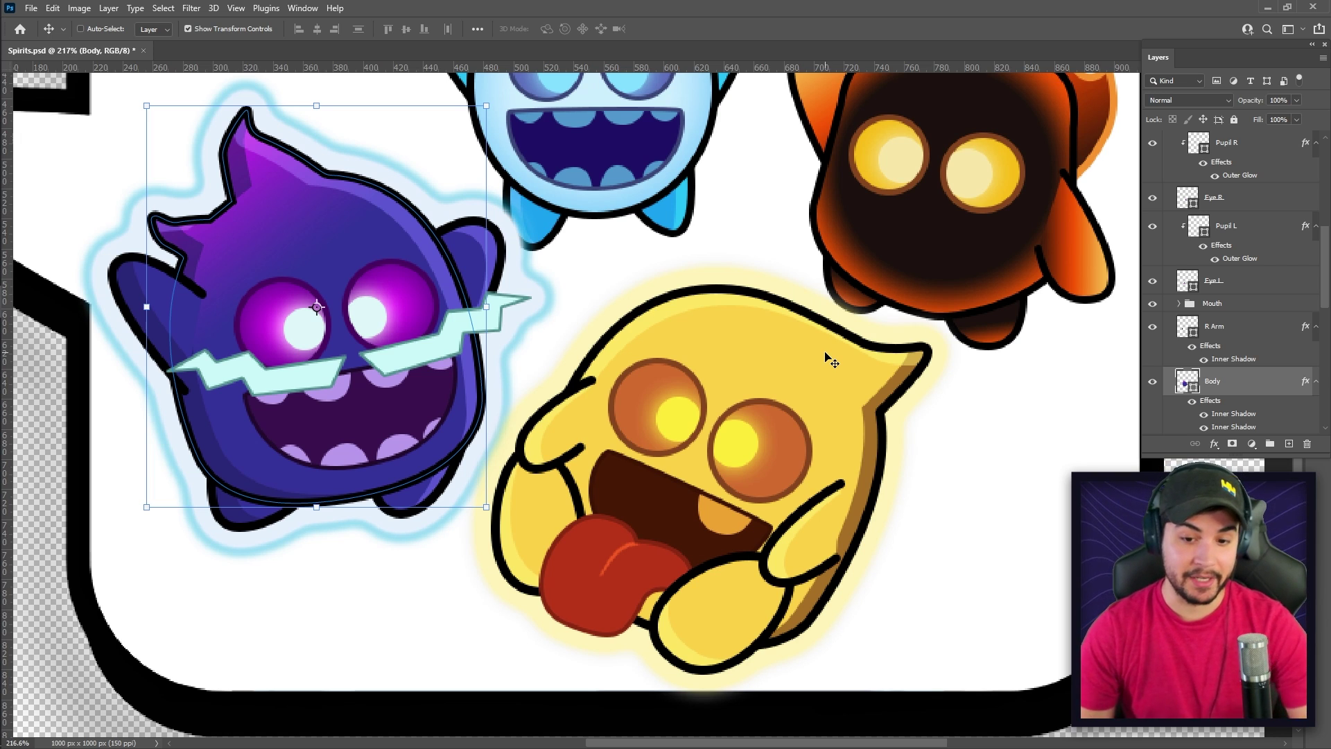
drag(588, 377, 721, 399)
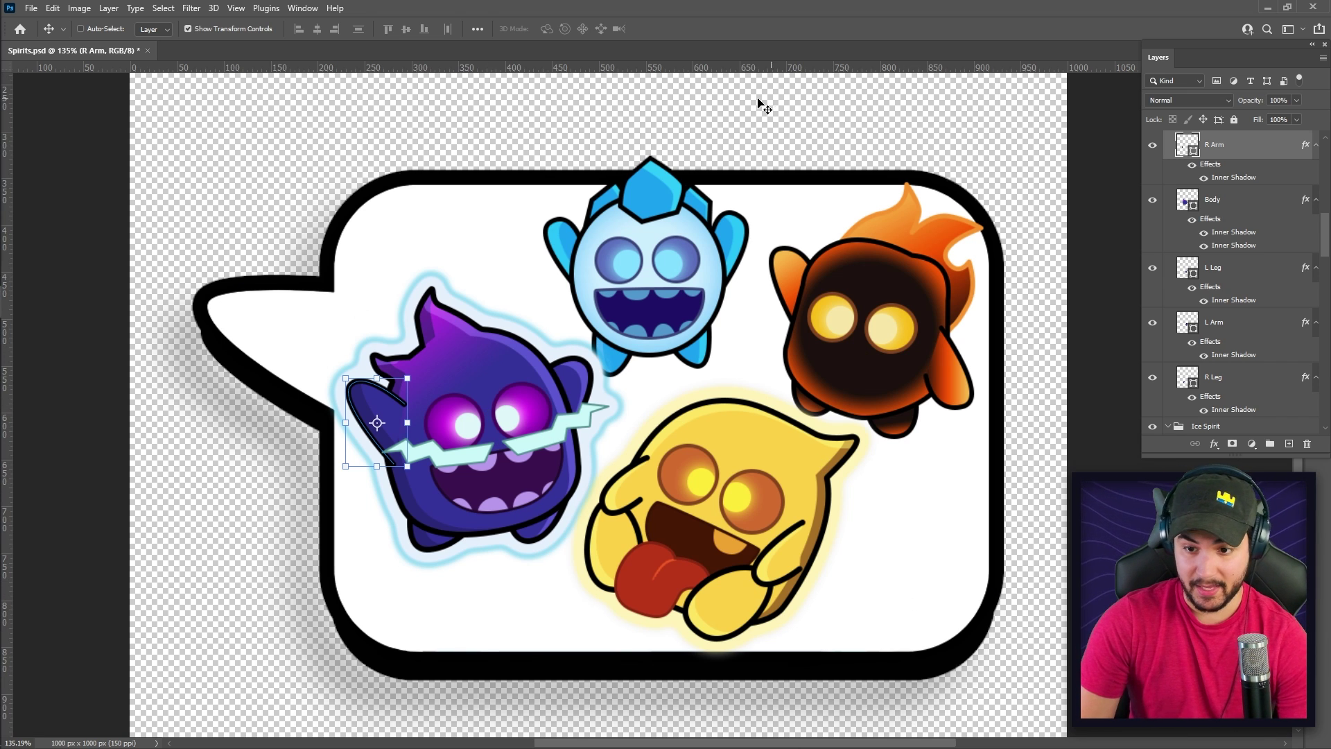
Step: Check the layer separation of the electro spirit's left arm, pupil, moustache and mouth, and of the heal spirit's tongue
ctrl+click(582, 380)
mouse_move(488, 341)
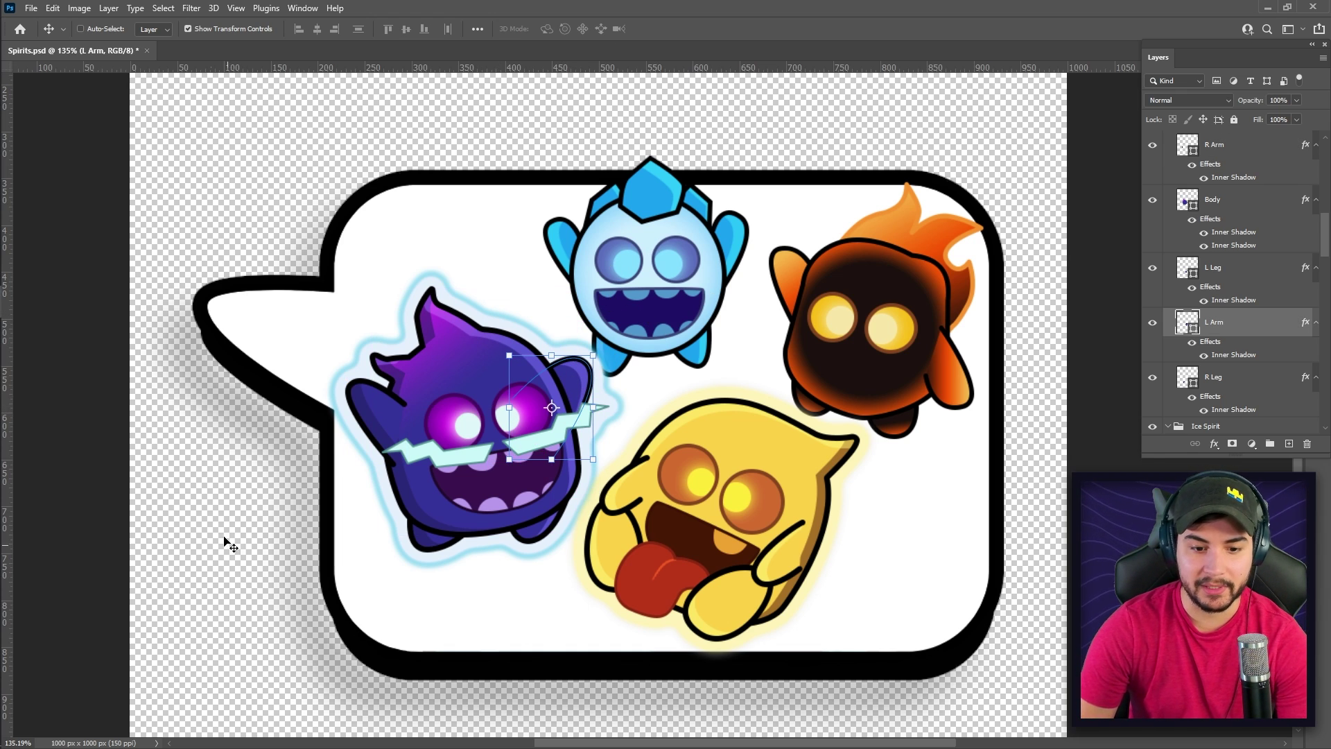
key(ctrl)
ctrl+click(468, 421)
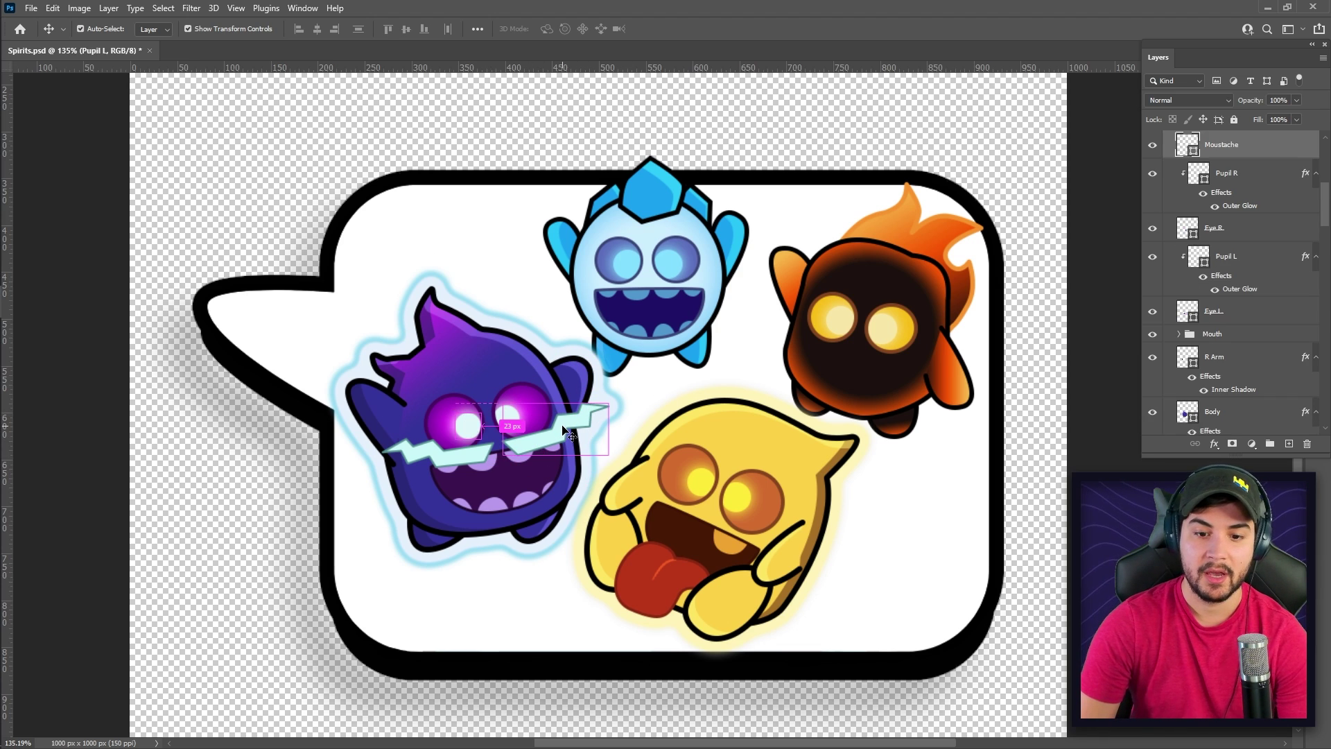
ctrl+click(501, 494)
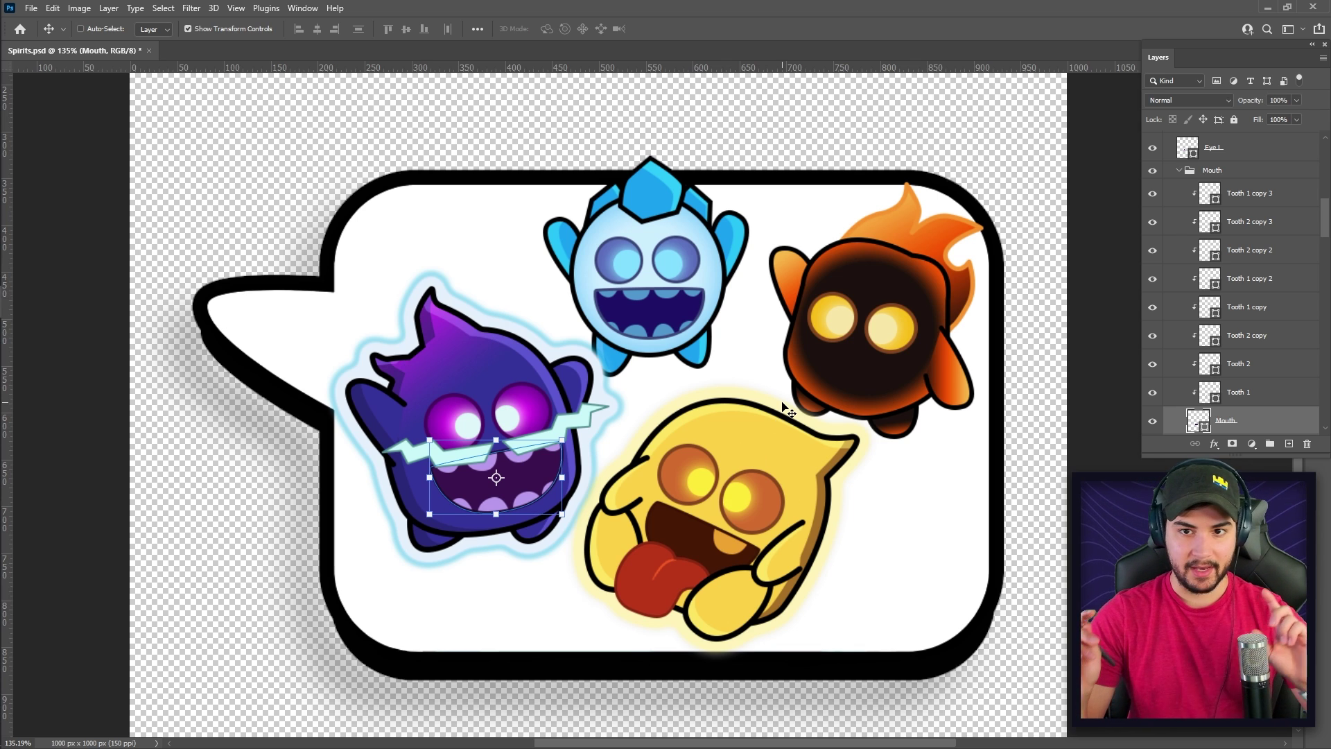
ctrl+click(644, 575)
scroll(645, 250, down, 2)
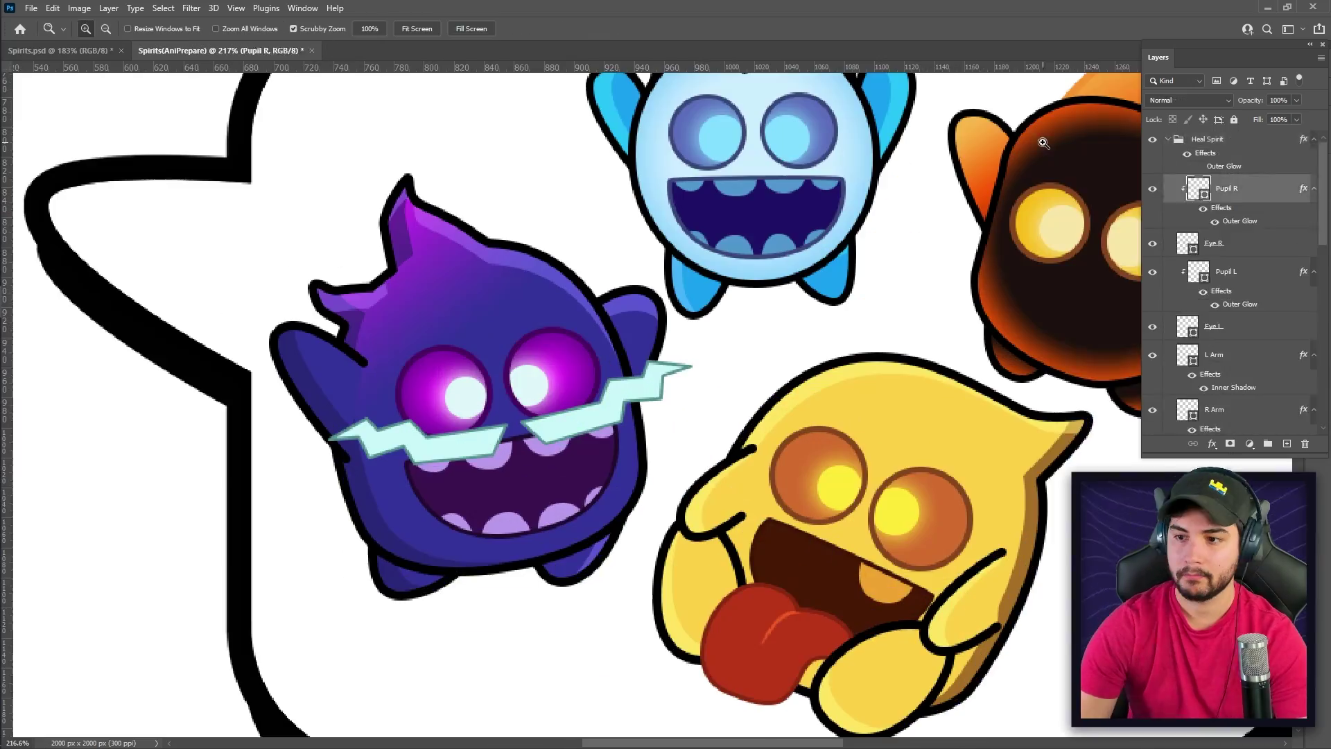
Step: Organize the spirits' eyes in Spirits(AniPrepare).psd as Outline, Pupil and Sclera layers, naming the fire spirit's left eye fill Eye L Sclera
click(1235, 248)
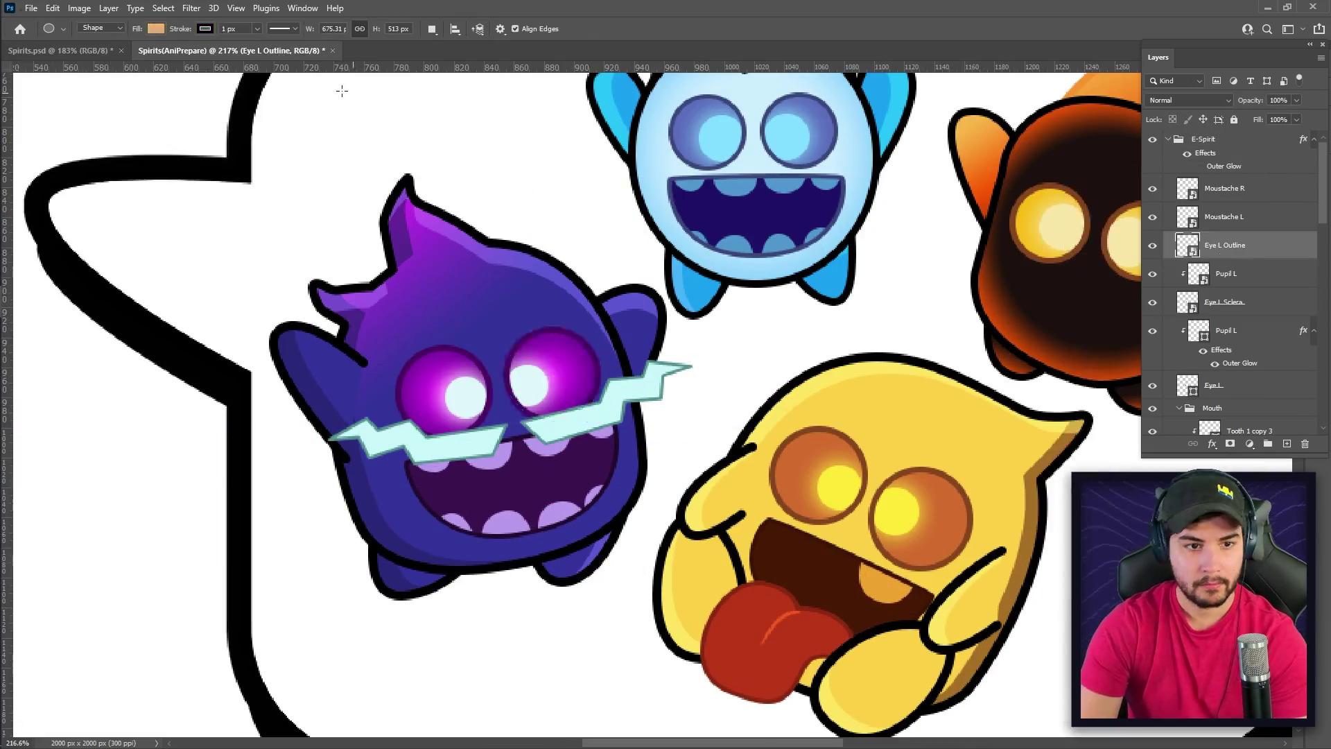
ctrl+click(312, 381)
scroll(416, 388, right, 5)
ctrl+click(624, 440)
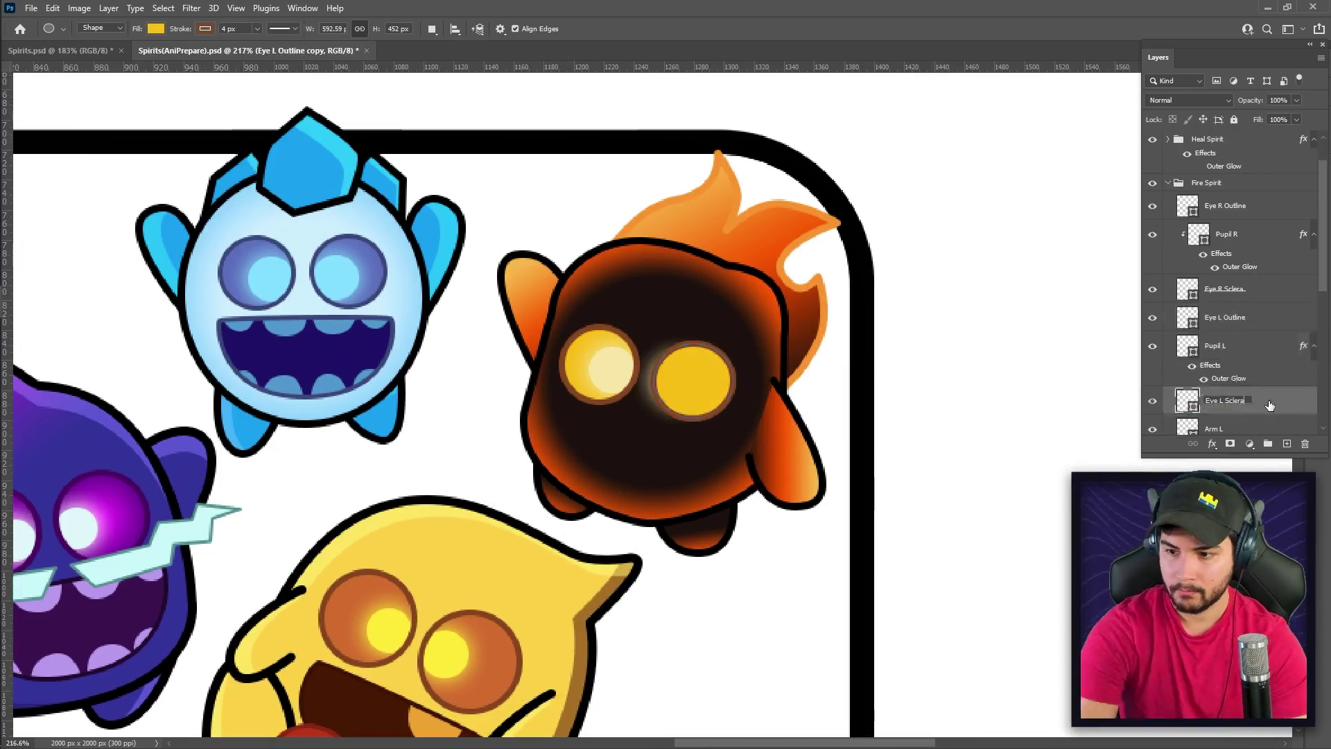
right_click(1242, 295)
click(1173, 375)
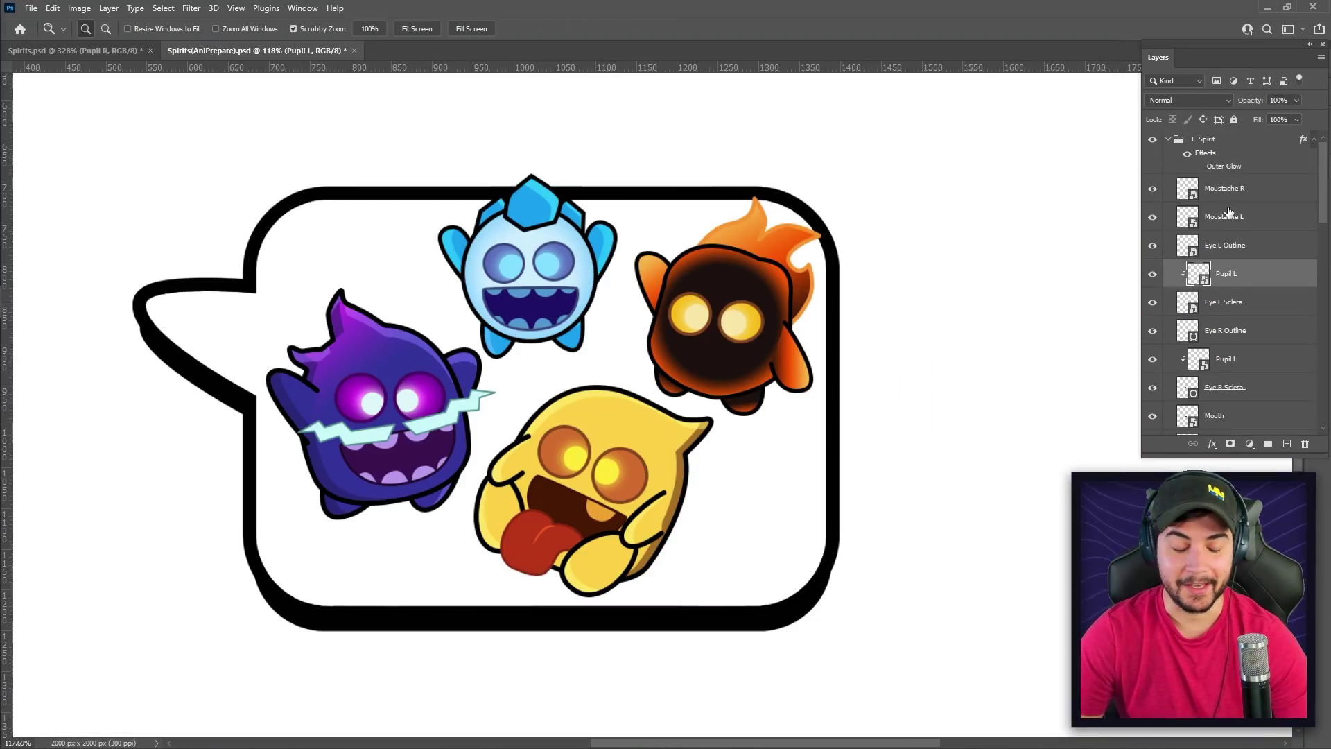
click(1241, 194)
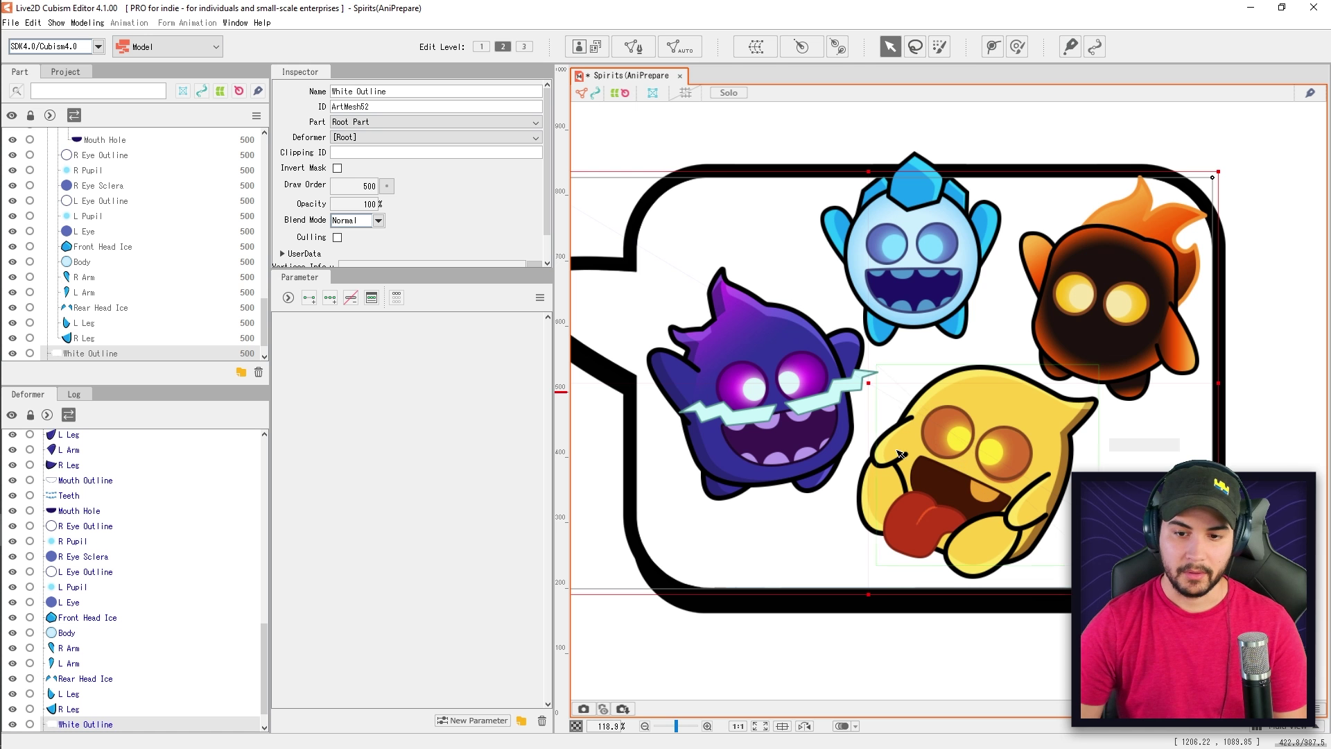
Step: In Live2D Cubism Editor, test the clipping of the electro spirit's teeth and one pupil by shifting them within the mouth and eye
scroll(772, 411, down, 5)
scroll(772, 411, up, 8)
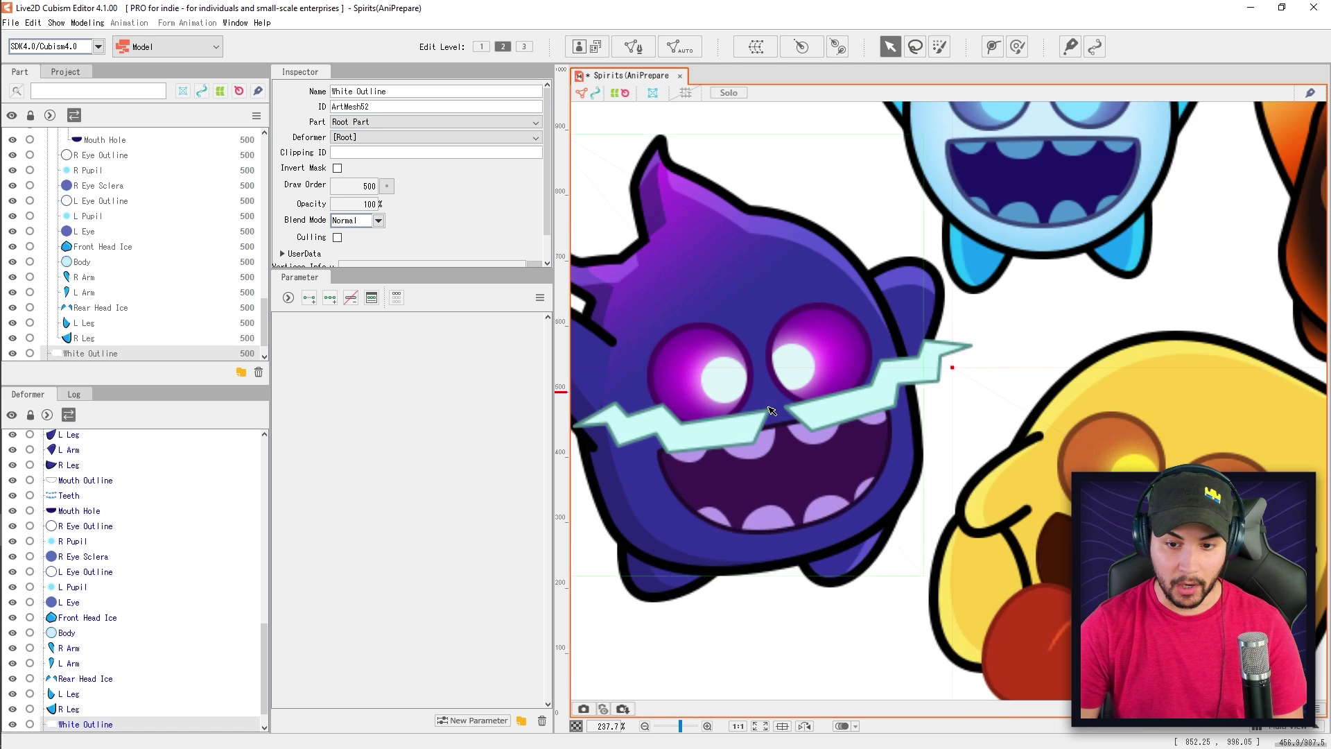
scroll(772, 410, up, 3)
click(705, 473)
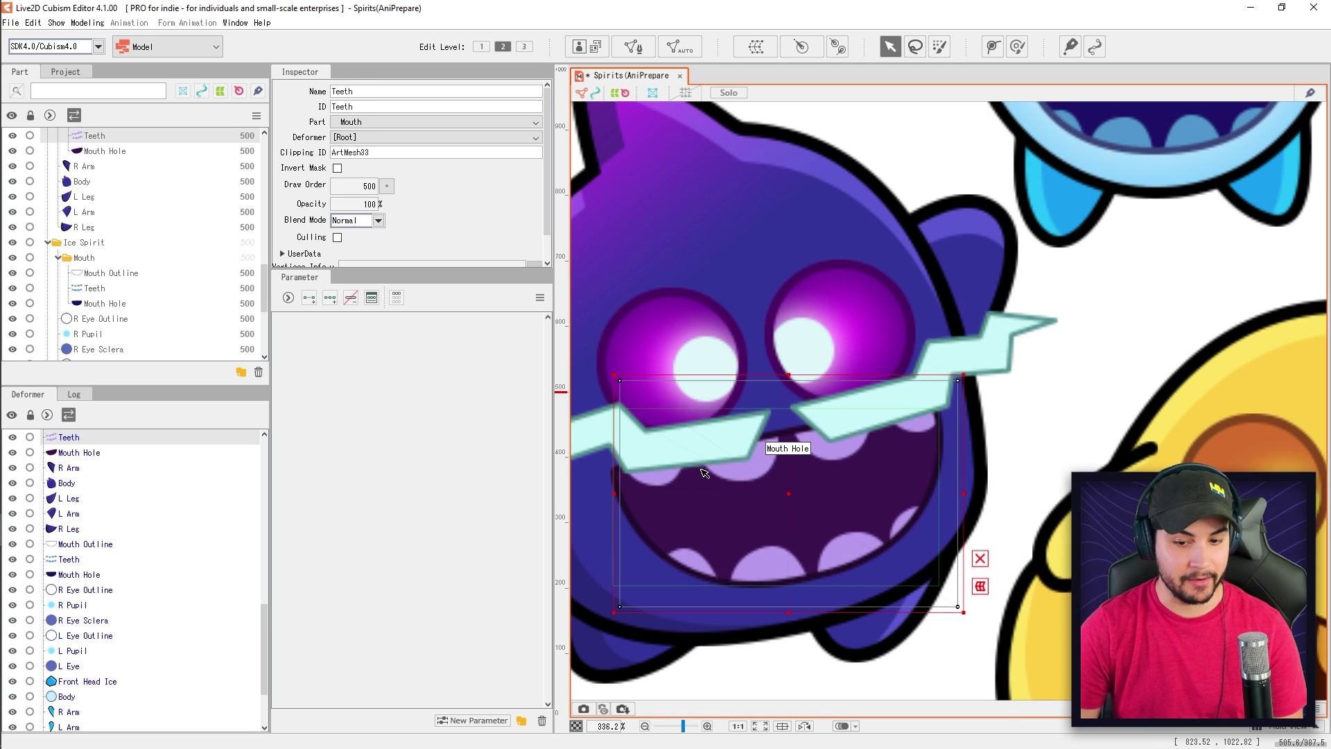
mouse_move(744, 480)
mouse_down()
mouse_move(744, 495)
mouse_move(741, 452)
mouse_move(757, 485)
mouse_up()
click(823, 337)
mouse_move(823, 337)
mouse_down()
mouse_move(821, 354)
mouse_move(802, 262)
mouse_move(885, 445)
mouse_move(906, 326)
mouse_move(880, 387)
mouse_move(825, 357)
mouse_move(898, 246)
mouse_move(859, 309)
mouse_move(804, 347)
mouse_up()
click(780, 465)
mouse_move(768, 465)
mouse_down()
mouse_move(766, 312)
mouse_move(765, 462)
mouse_up()
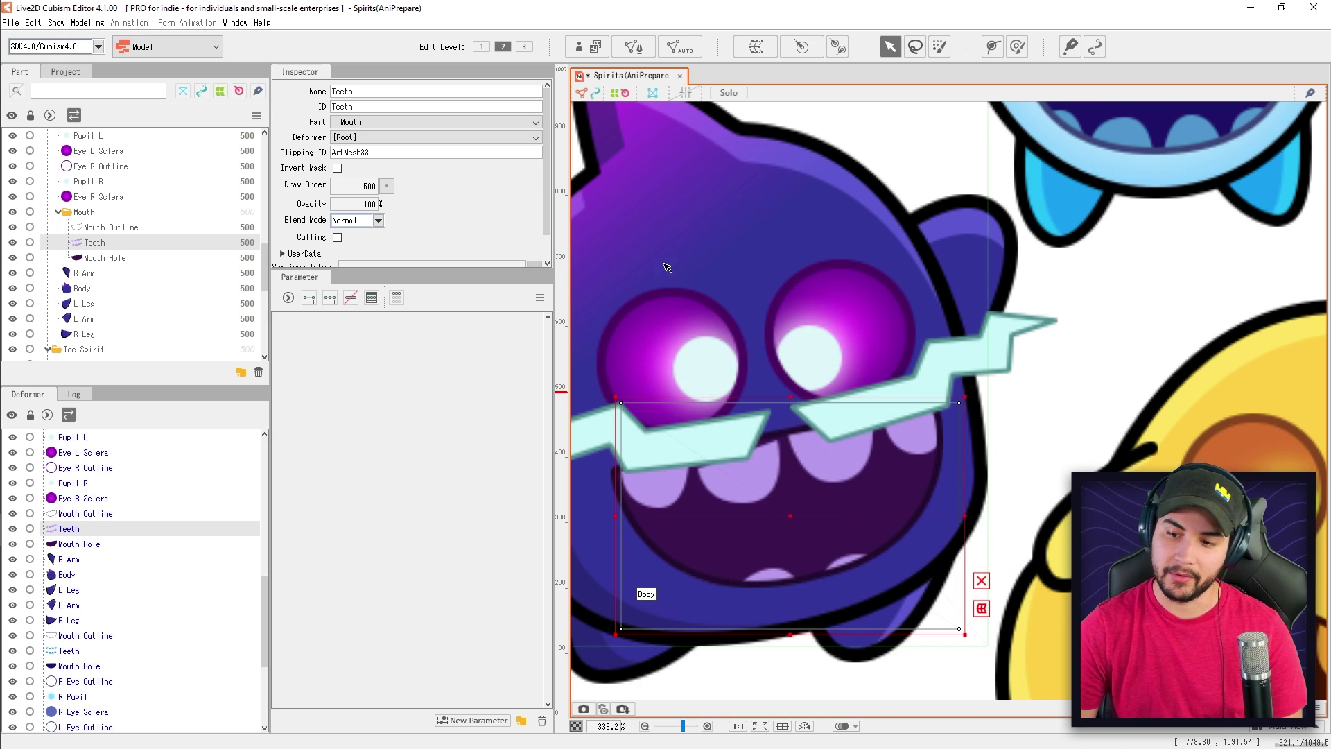
Step: Try moving and enlarging the fire spirit's Fire mesh behind its body, and undo the last change
scroll(950, 450, up, 2)
scroll(950, 451, down, 8)
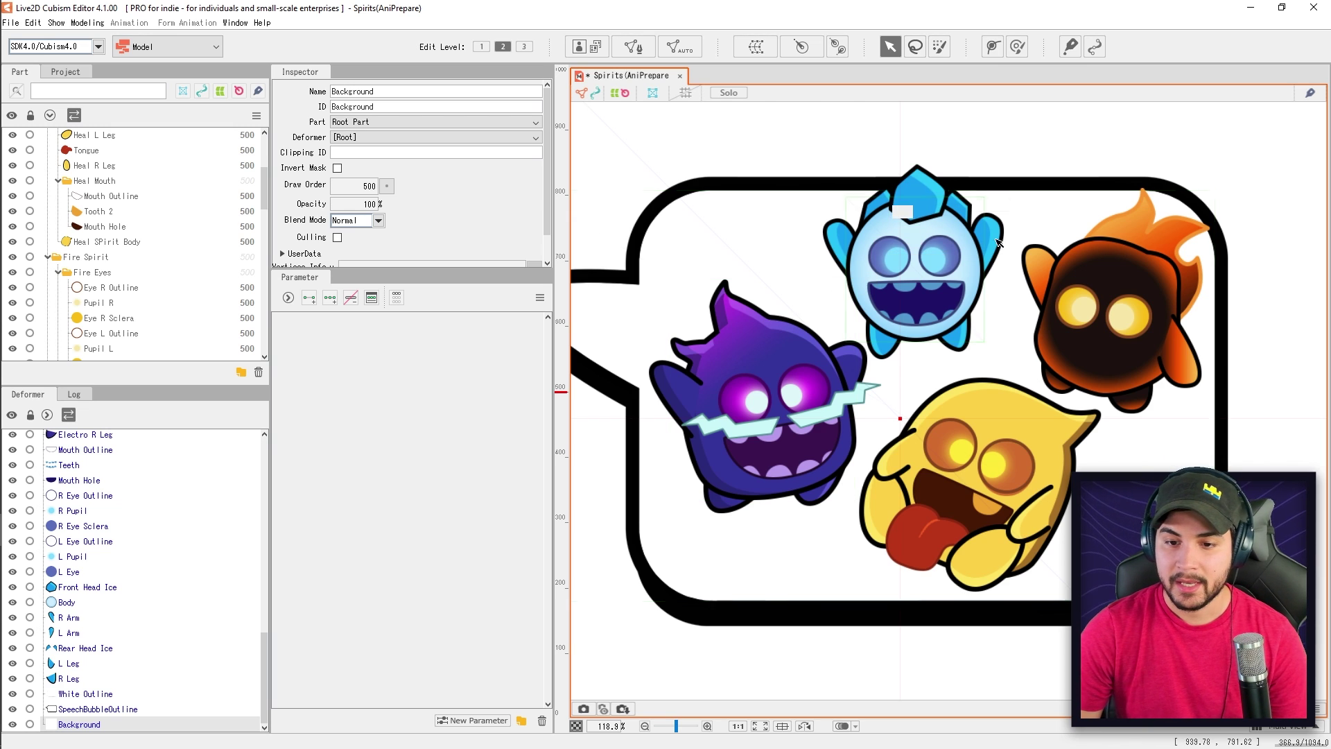
click(1172, 229)
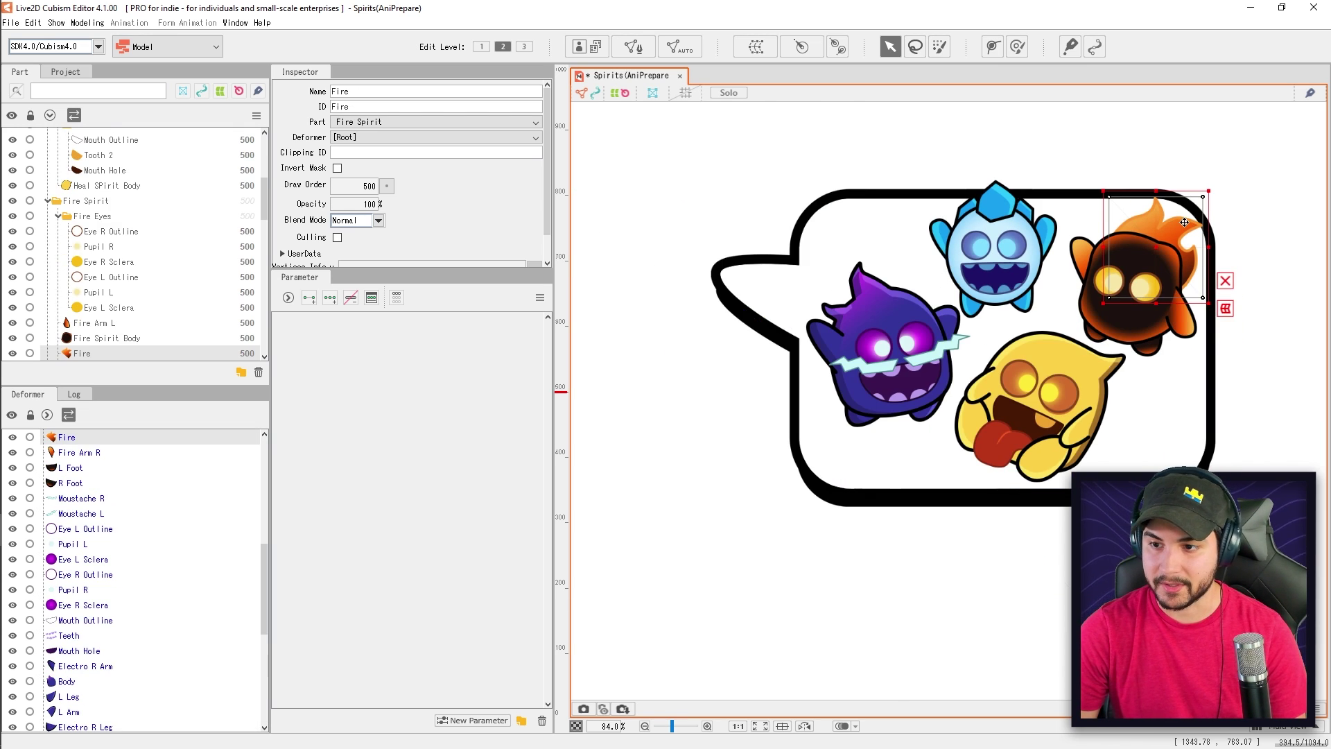
scroll(1172, 229, up, 5)
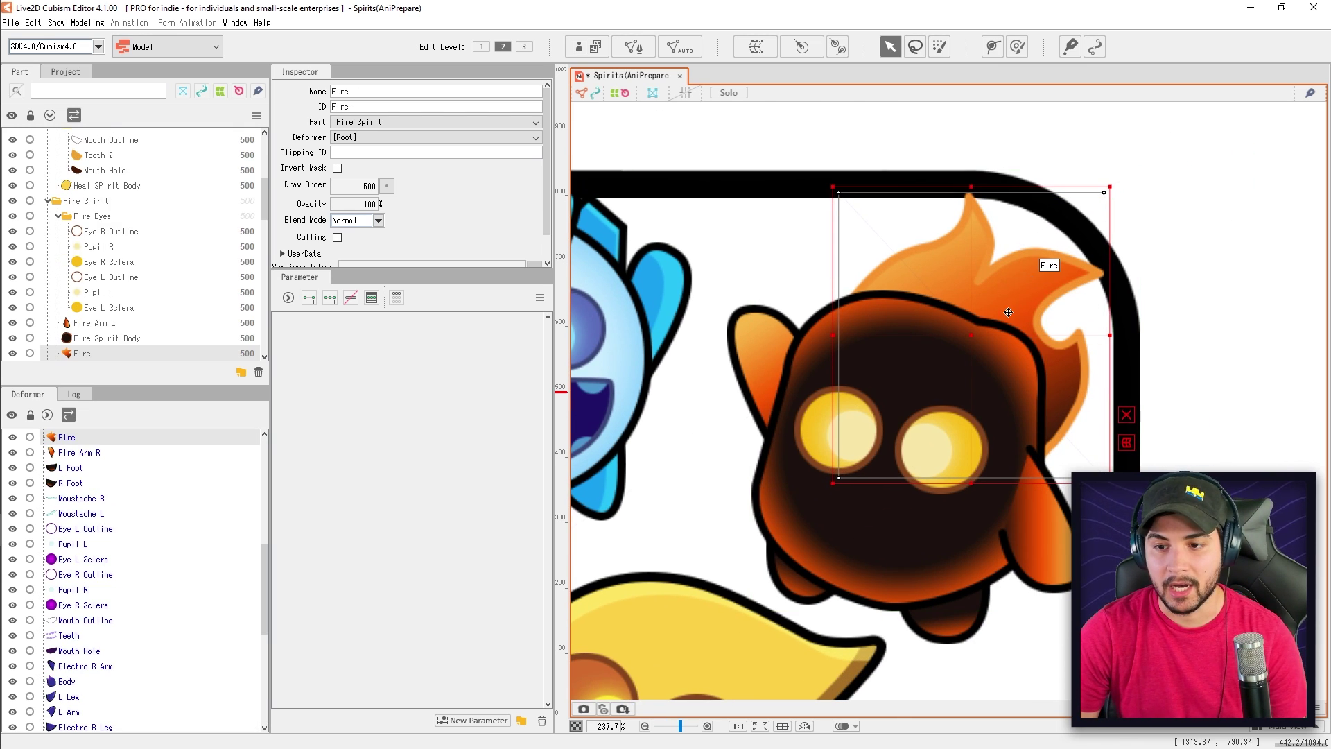
drag(992, 309, 842, 321)
drag(904, 358, 997, 267)
scroll(997, 267, up, 3)
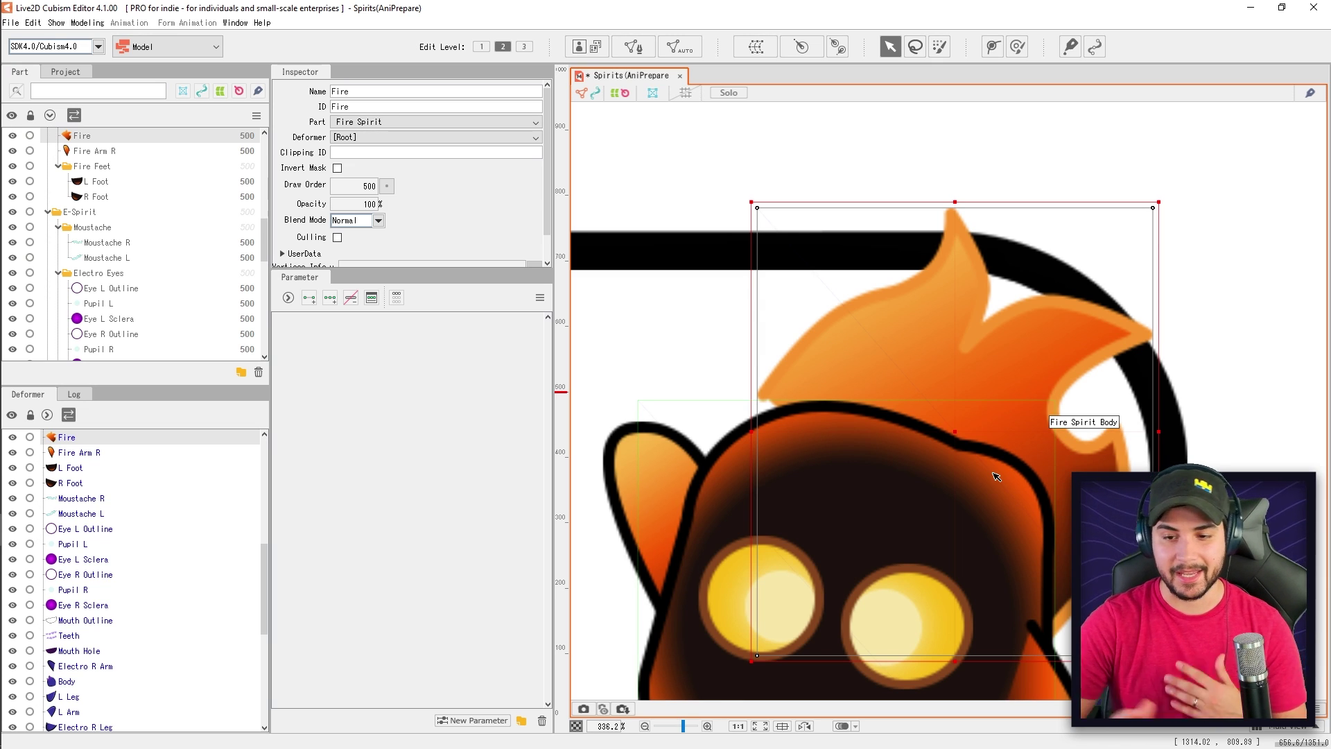
key(ctrl+z)
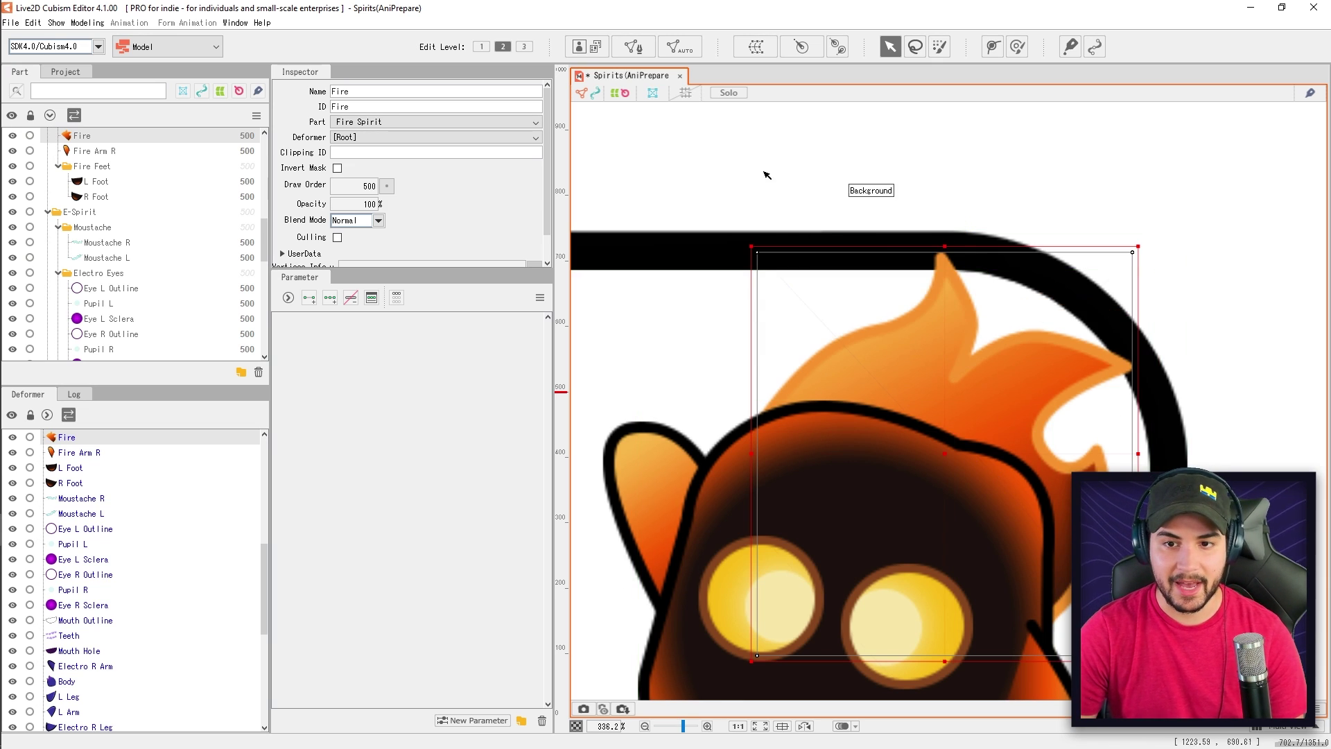
Step: Generate an automatic mesh for the fire spirit's Fire part using the Deformation (Heavy) preset
click(680, 54)
click(714, 317)
click(633, 331)
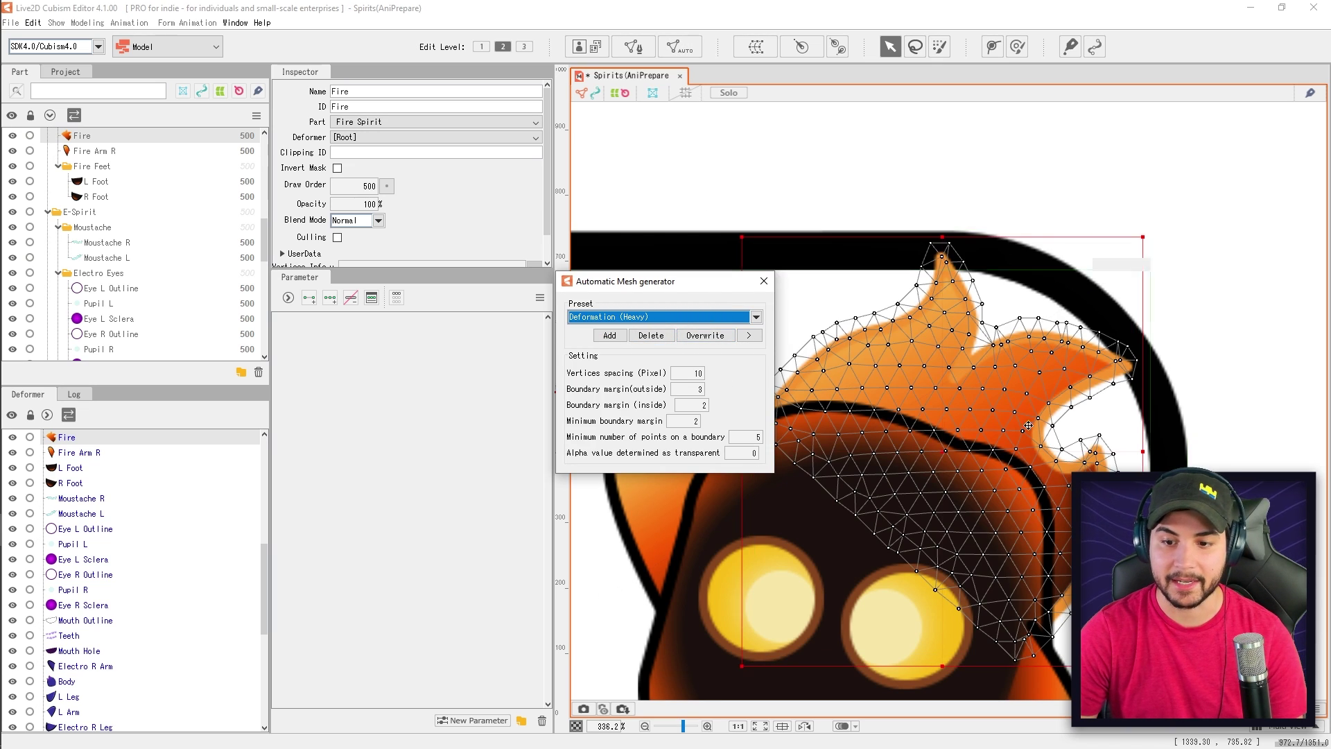
click(762, 282)
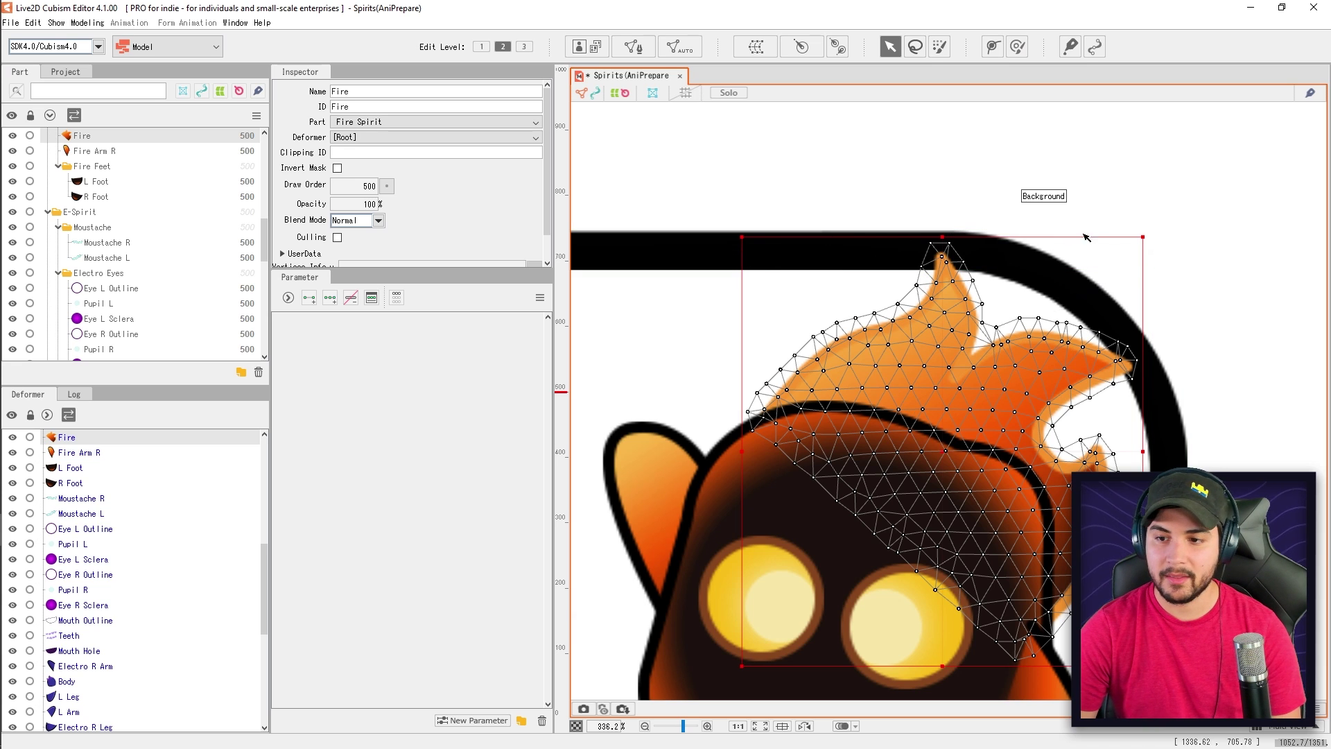
scroll(914, 342, up, 5)
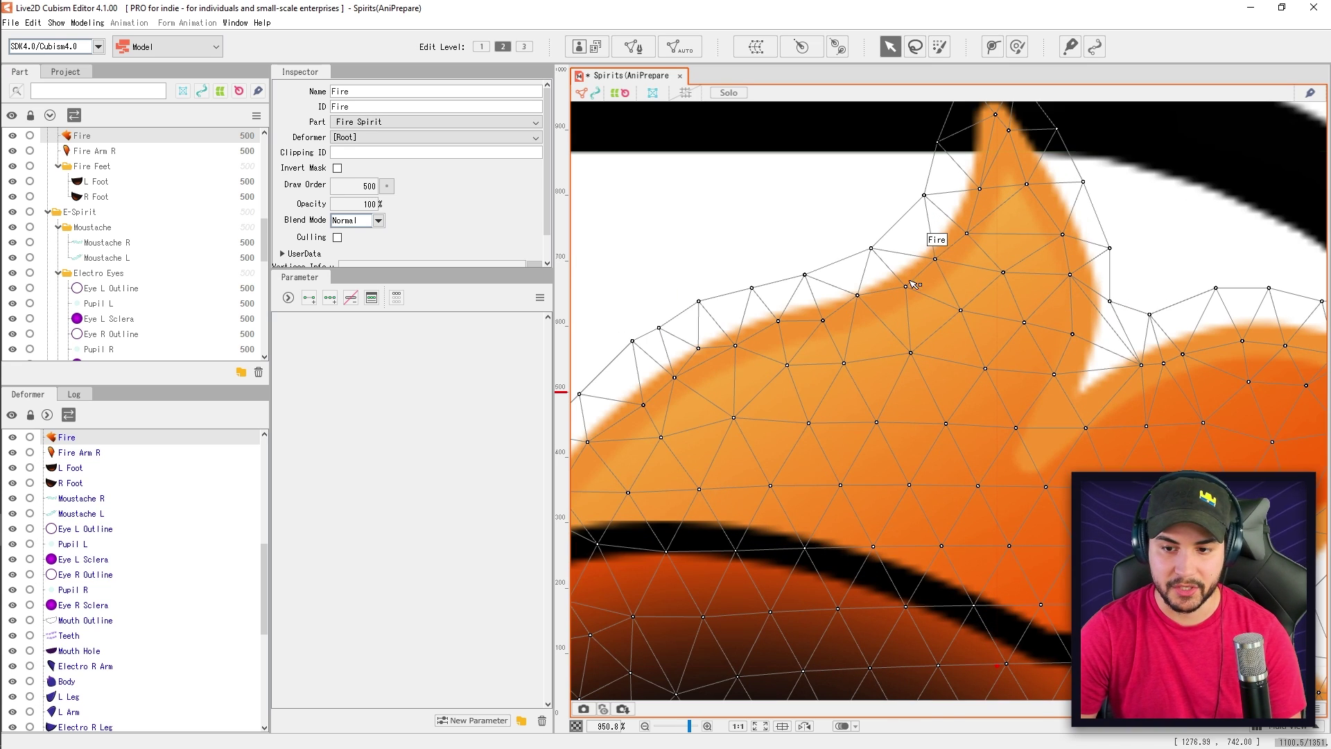
Step: Test the fire mesh by shifting one vertex on the flame's upper edge
mouse_move(905, 279)
mouse_down()
mouse_move(926, 347)
mouse_move(938, 345)
mouse_move(891, 274)
mouse_move(957, 387)
mouse_move(921, 316)
mouse_move(895, 305)
mouse_move(895, 280)
mouse_up()
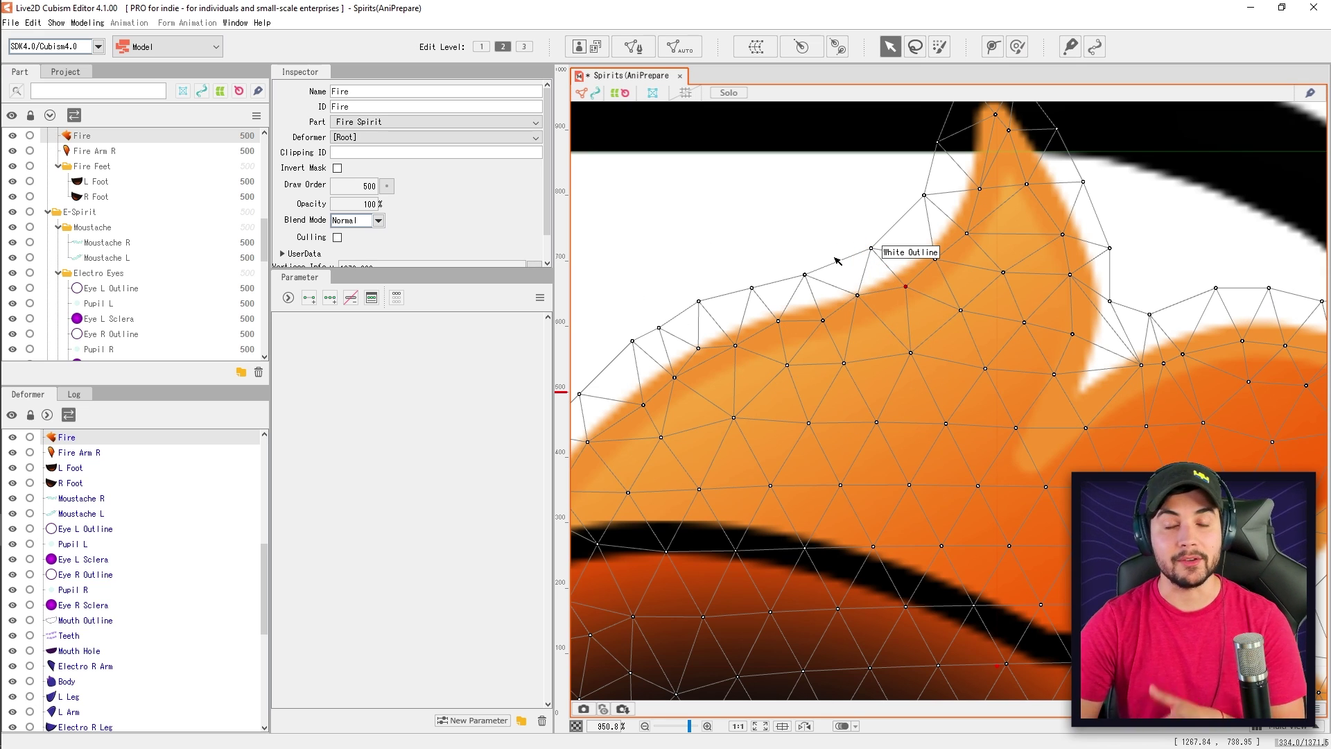
scroll(849, 292, down, 10)
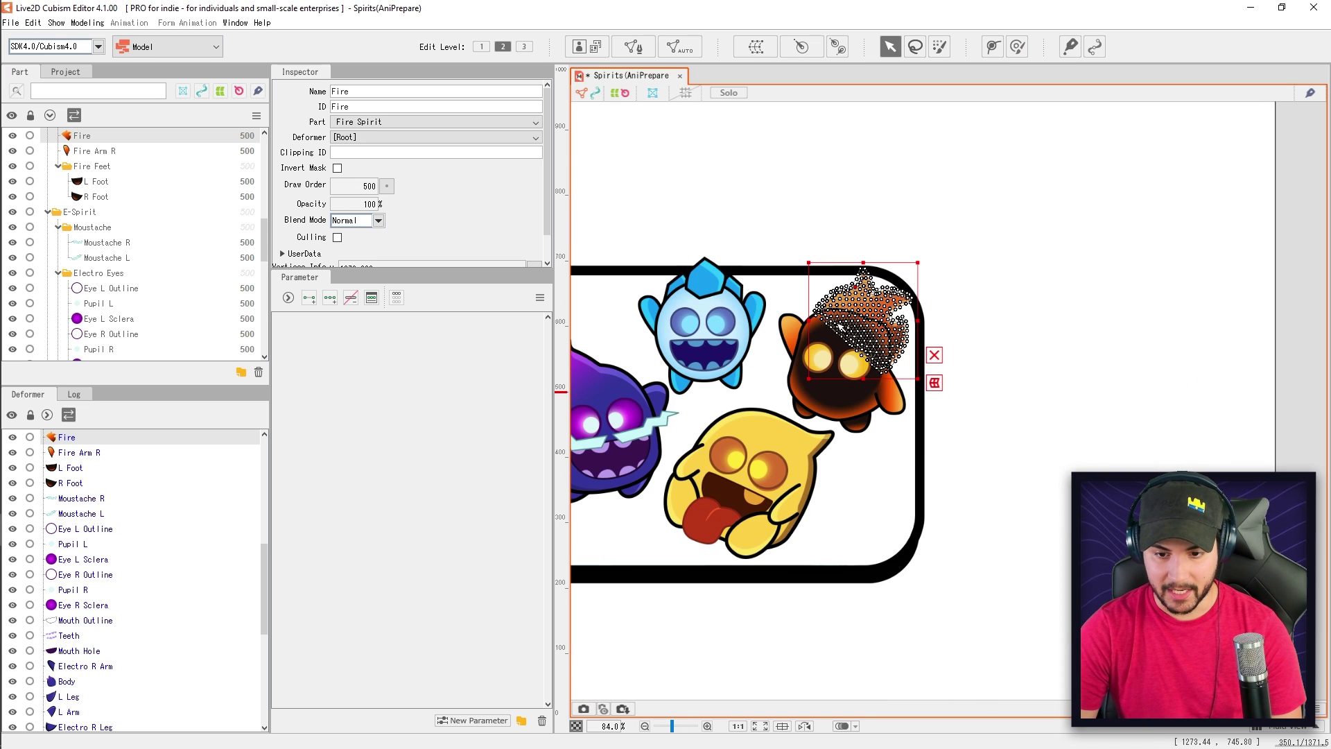
Step: Generate an automatic mesh for the heal spirit's Tongue using the Deformation (Heavy) preset, and close the mesh generator
scroll(1026, 492, up, 3)
scroll(985, 388, up, 2)
scroll(801, 310, down, 2)
click(858, 492)
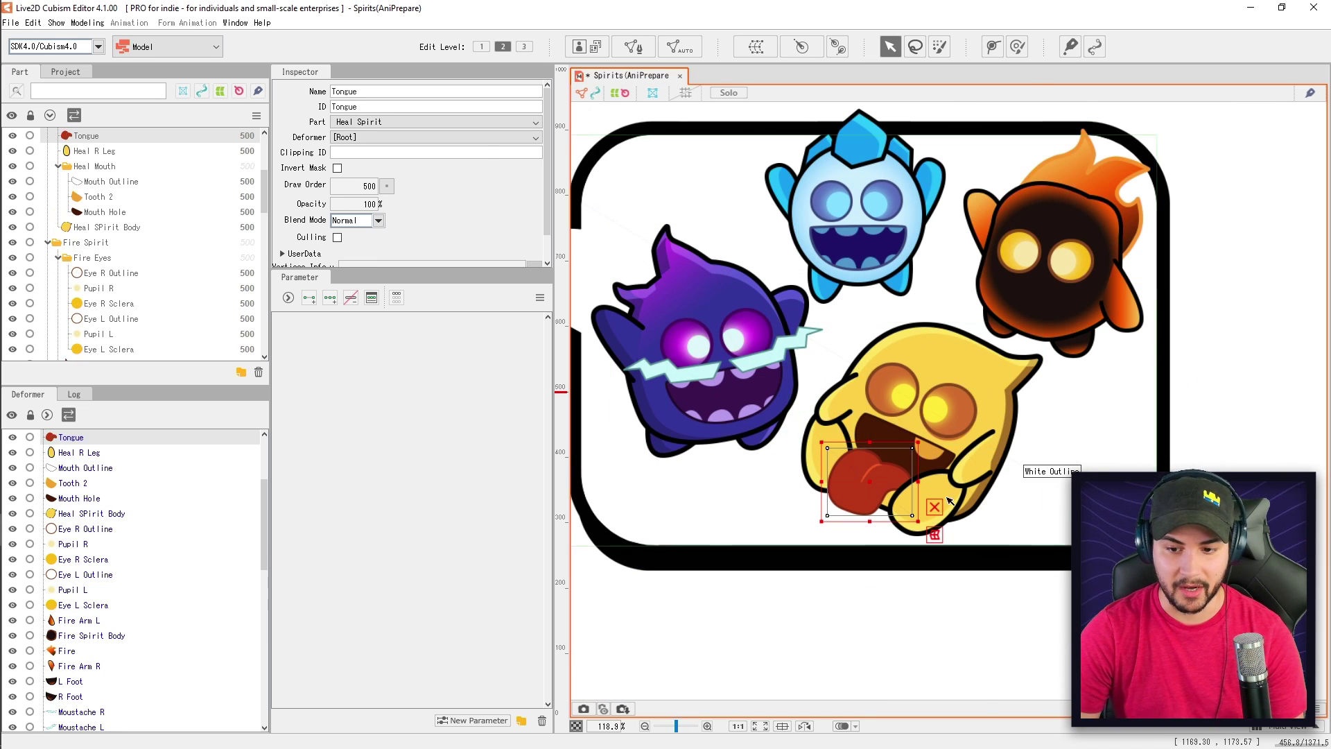
scroll(855, 492, down, 2)
scroll(855, 492, up, 10)
key(ctrl+shift+a)
click(702, 316)
click(624, 331)
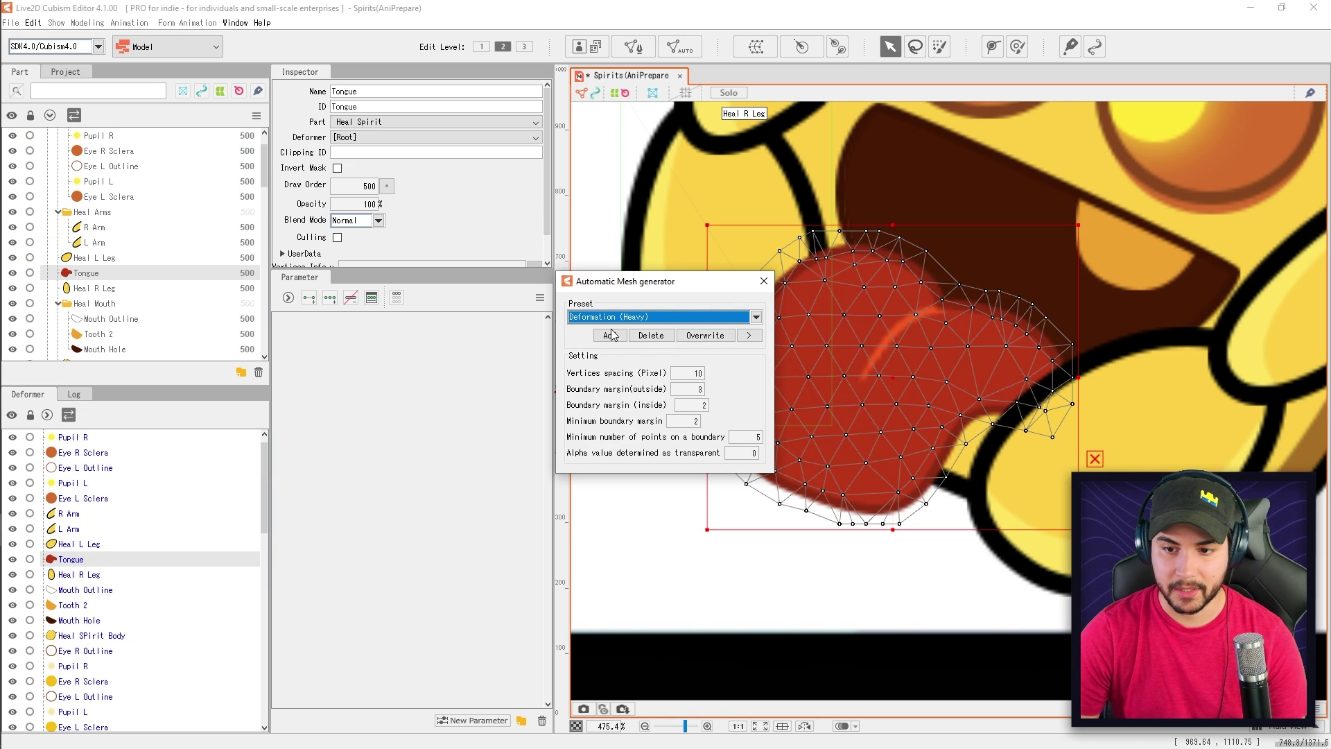
click(888, 637)
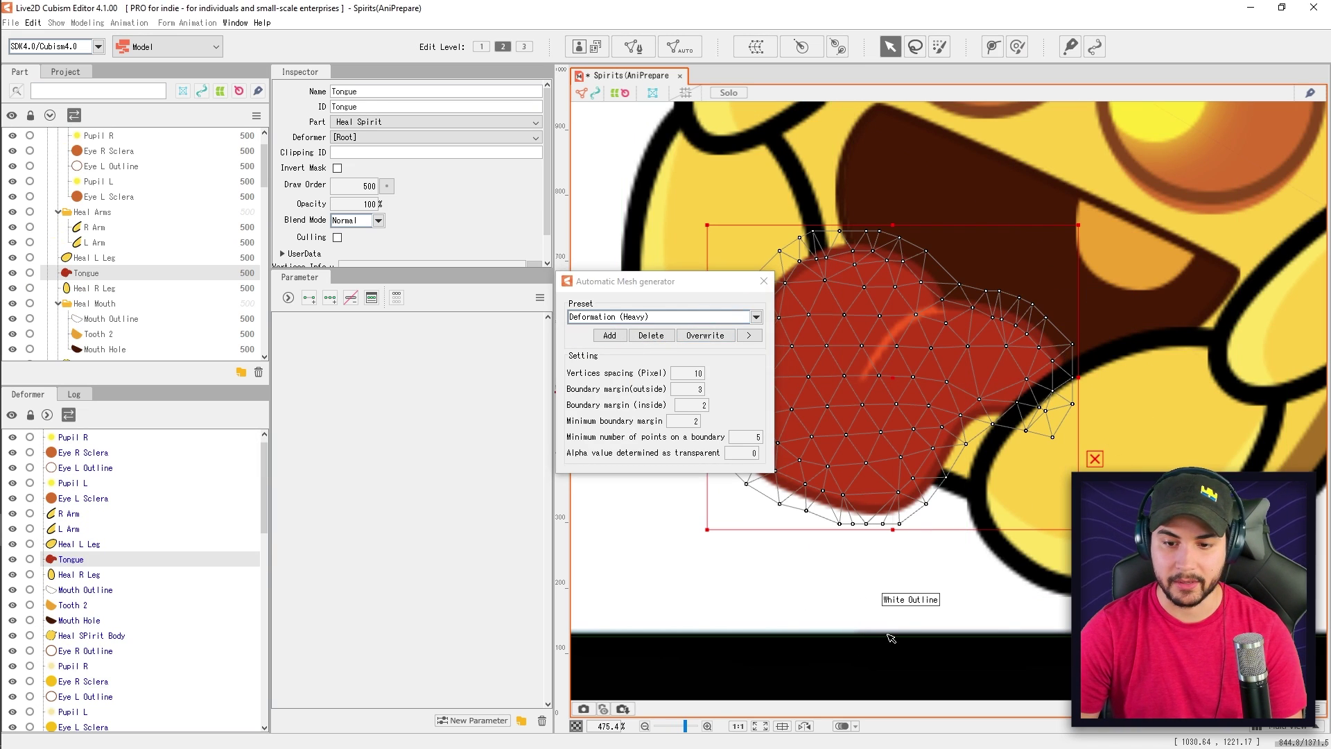
click(764, 281)
scroll(924, 531, down, 8)
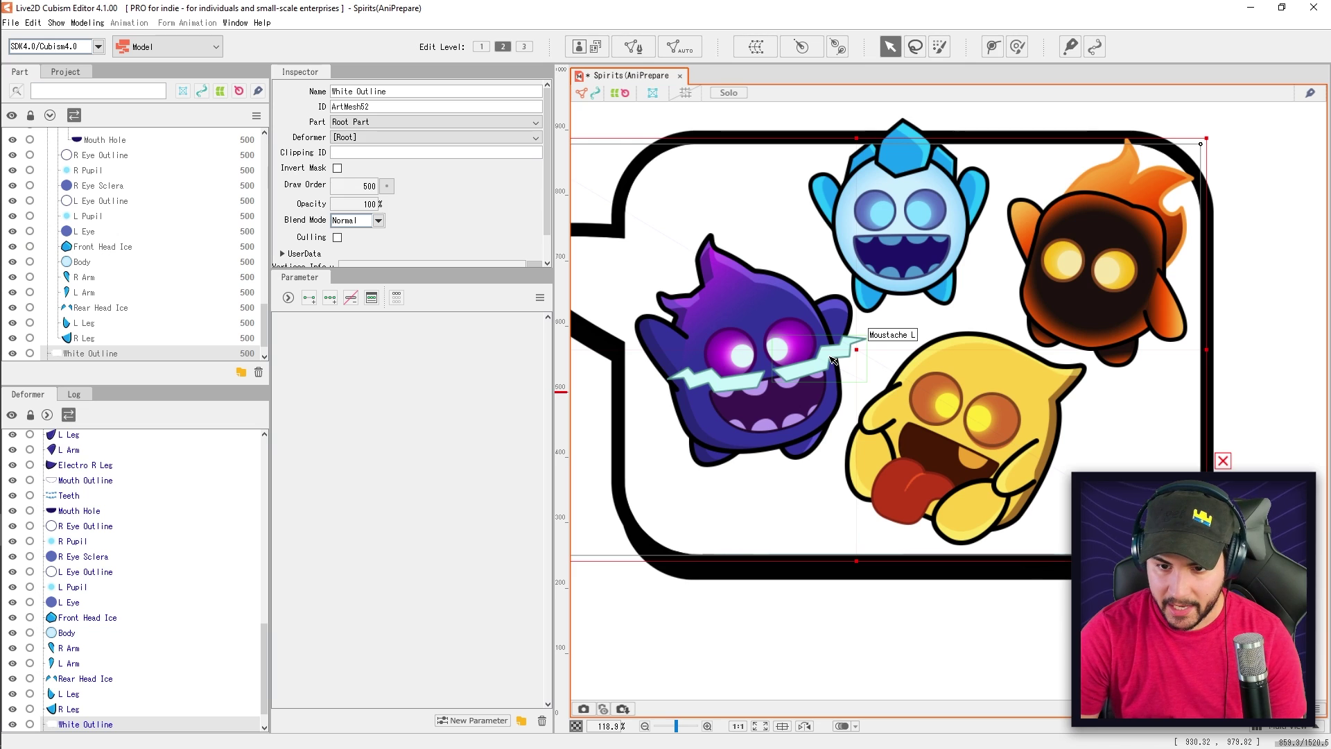
Step: Generate automatic meshes for both halves of the electro spirit's moustache, Moustache L and Moustache R, with the Deformation (Heavy) preset
click(831, 359)
scroll(722, 378, down, 1)
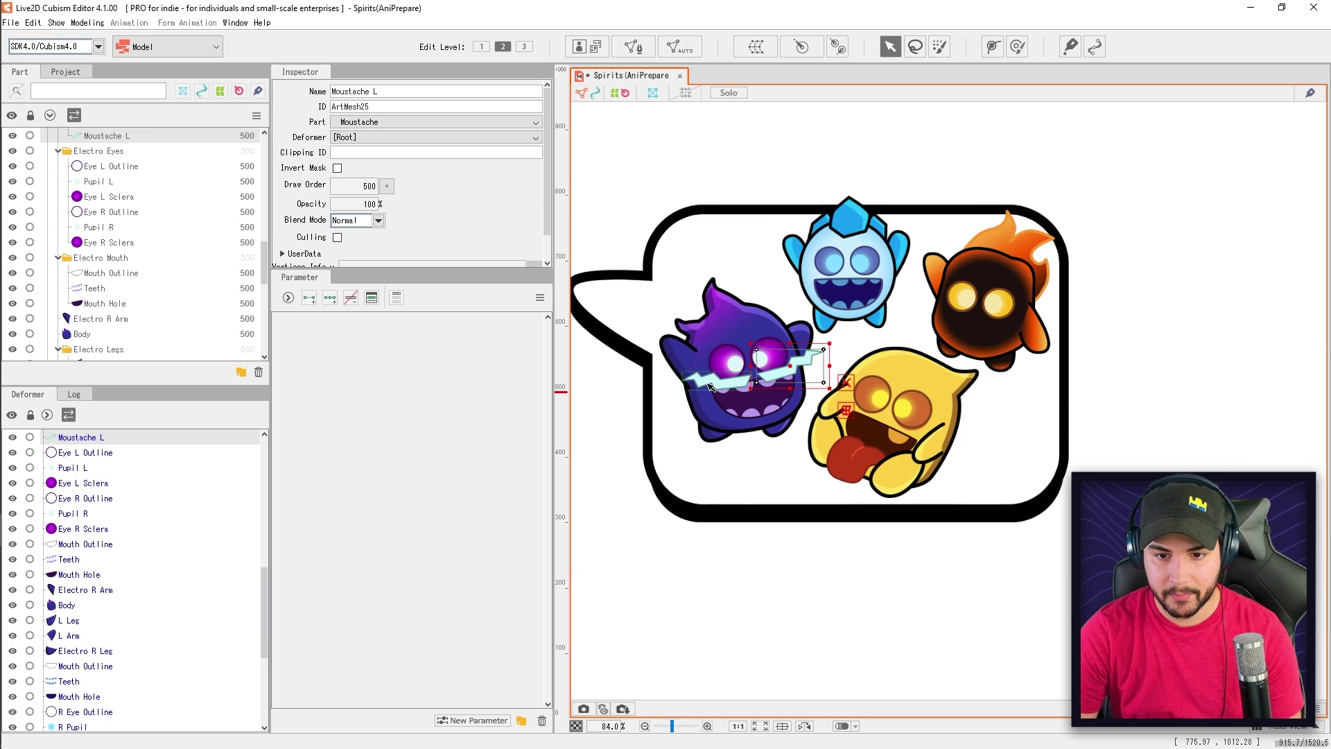
scroll(725, 381, up, 5)
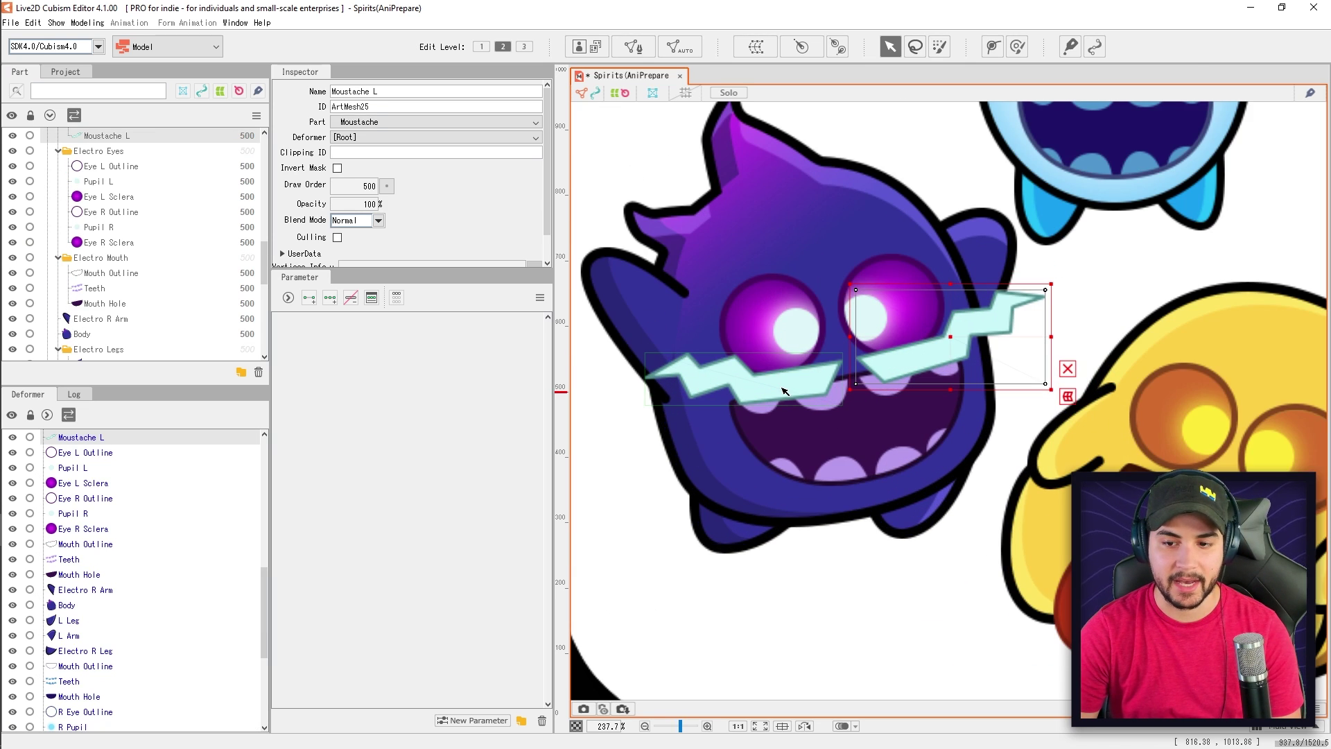
shift+click(785, 391)
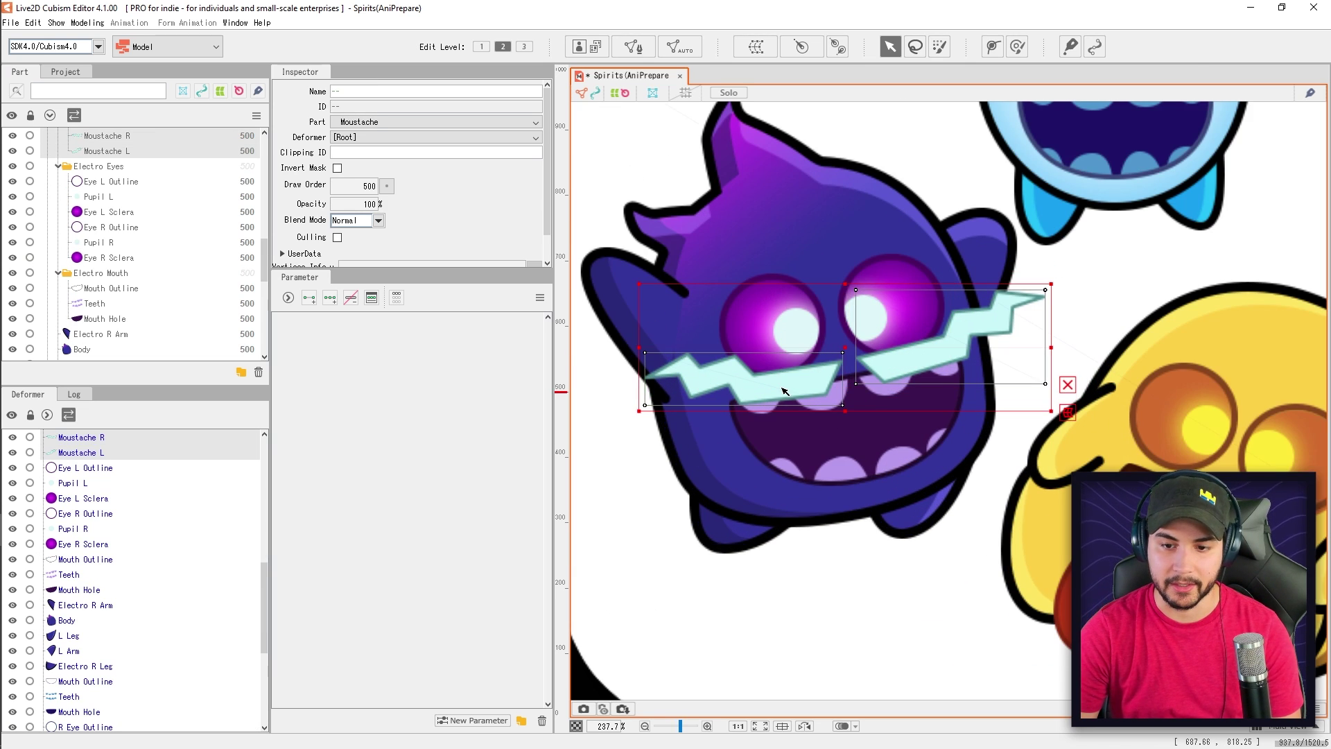
click(680, 47)
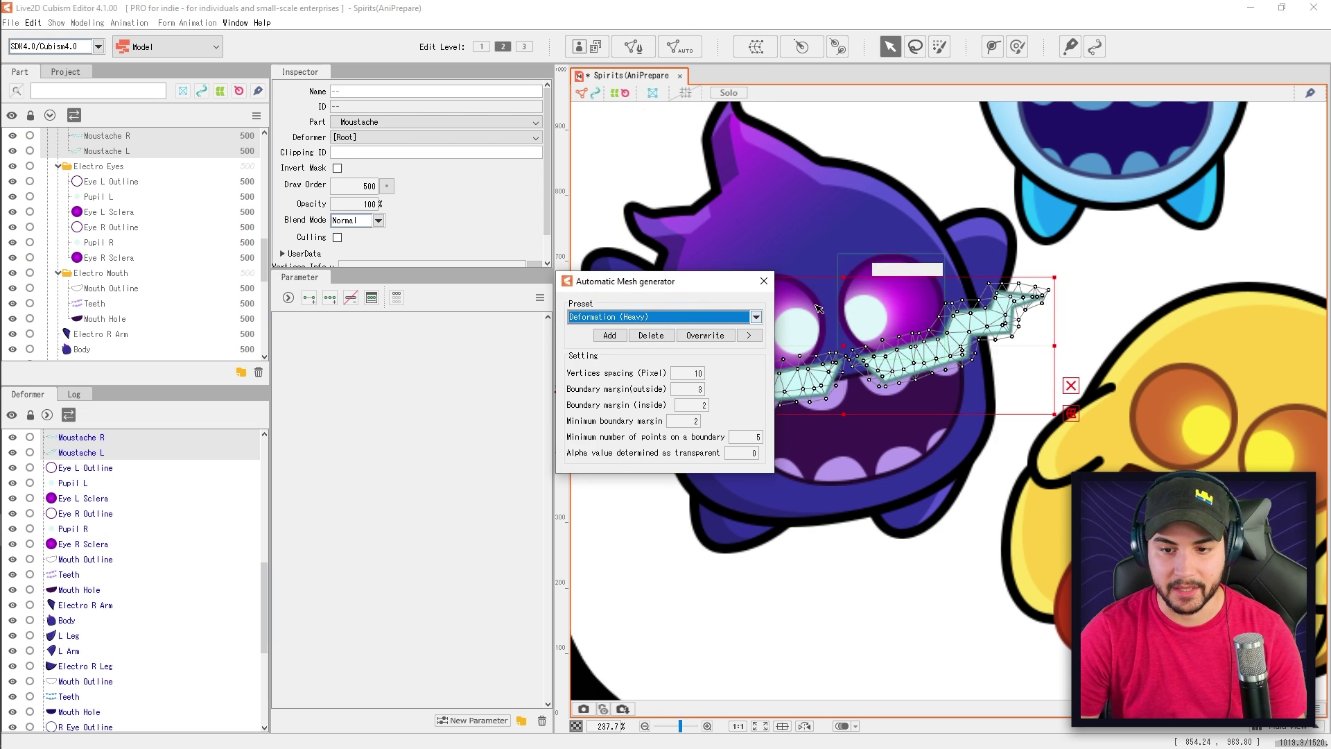
key(Return)
scroll(985, 474, down, 2)
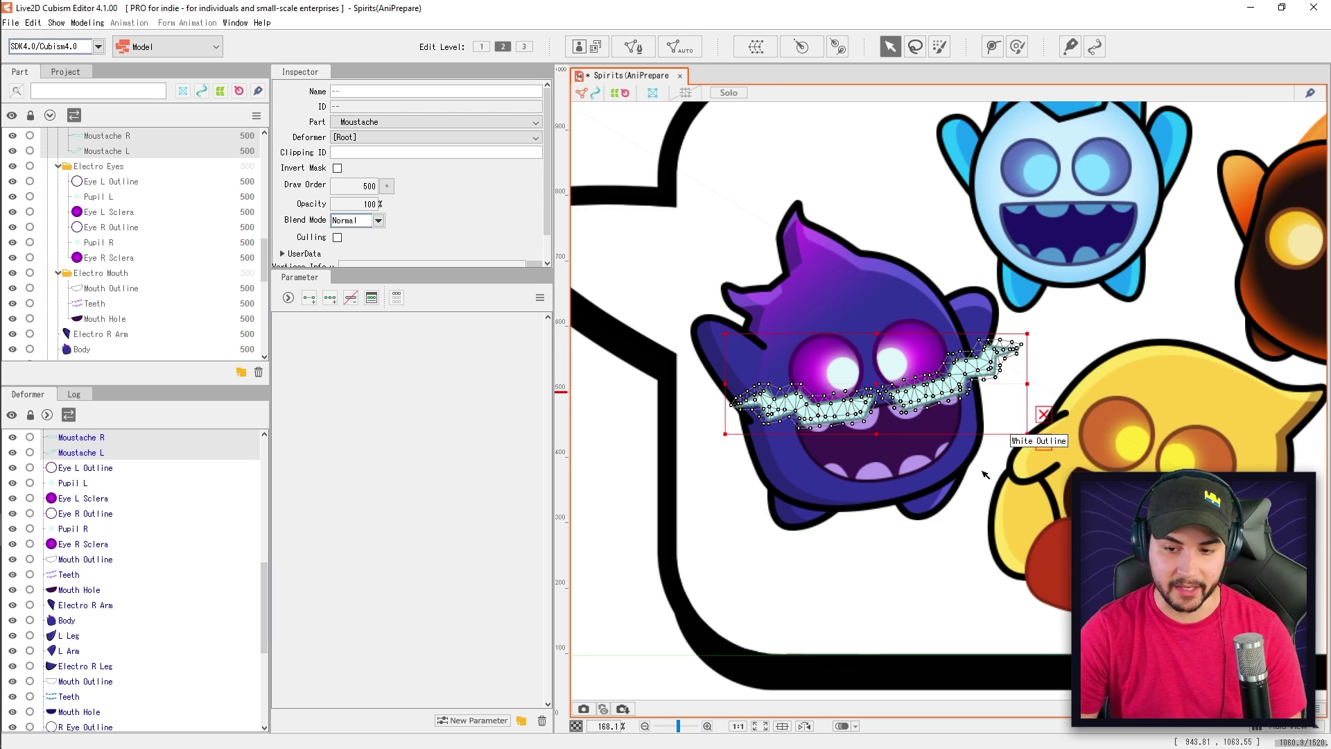
scroll(985, 474, down, 1)
scroll(1109, 312, down, 1)
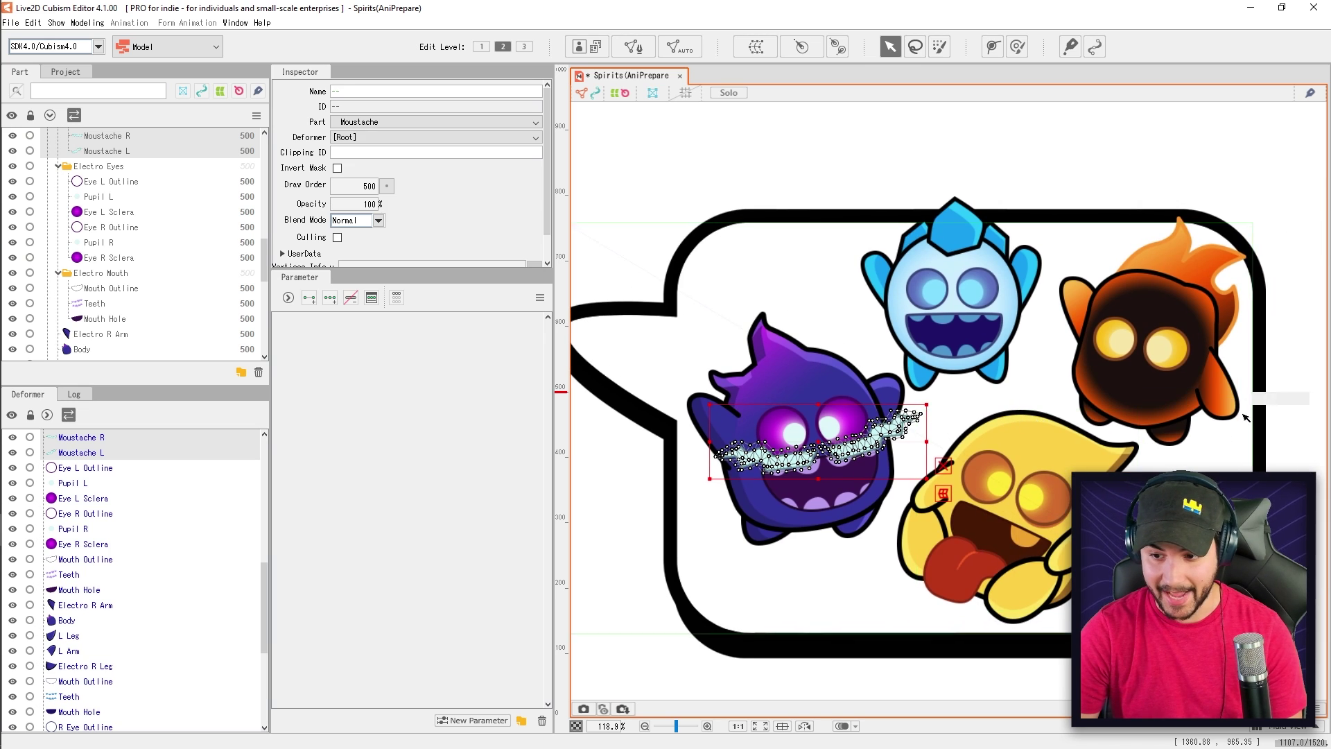
Step: Hide the Heal, Fire and Ice Spirit folders, keep E-Spirit shown, and move the E-Spirit folder to the top of the part list
click(1203, 214)
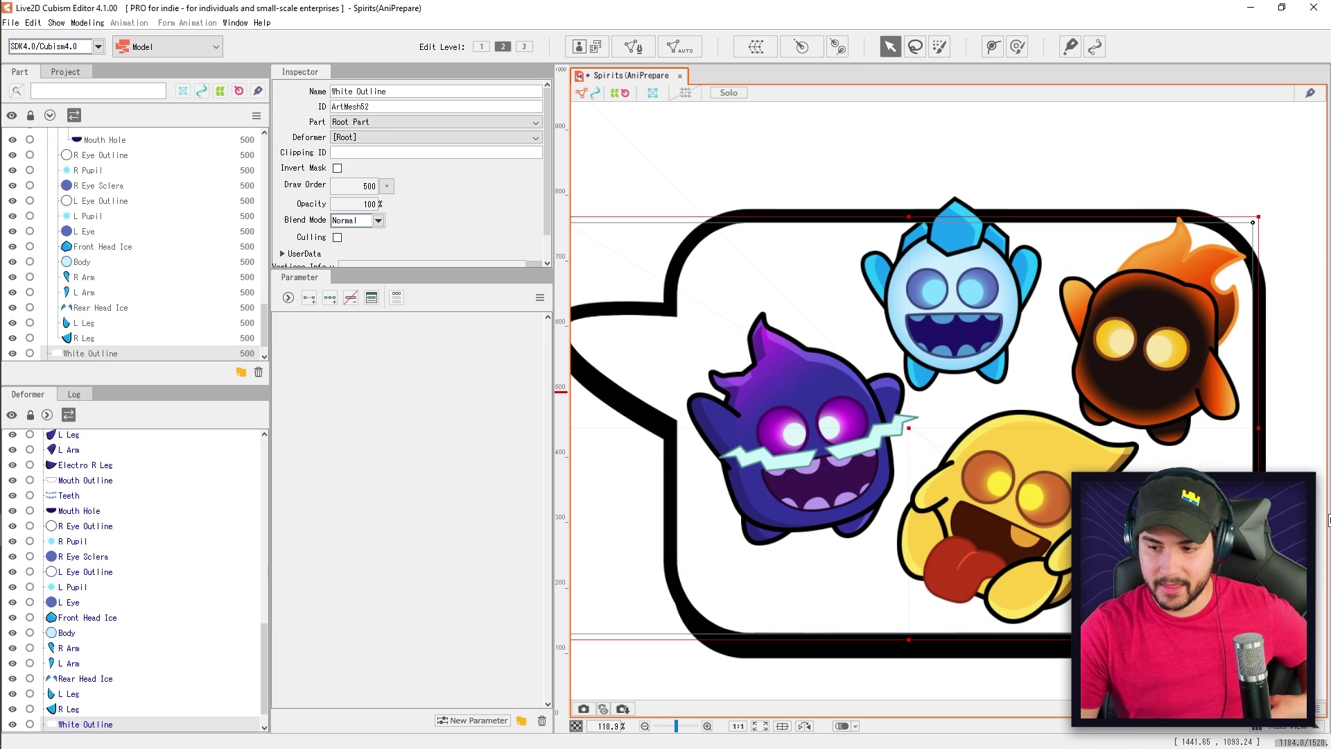
click(749, 154)
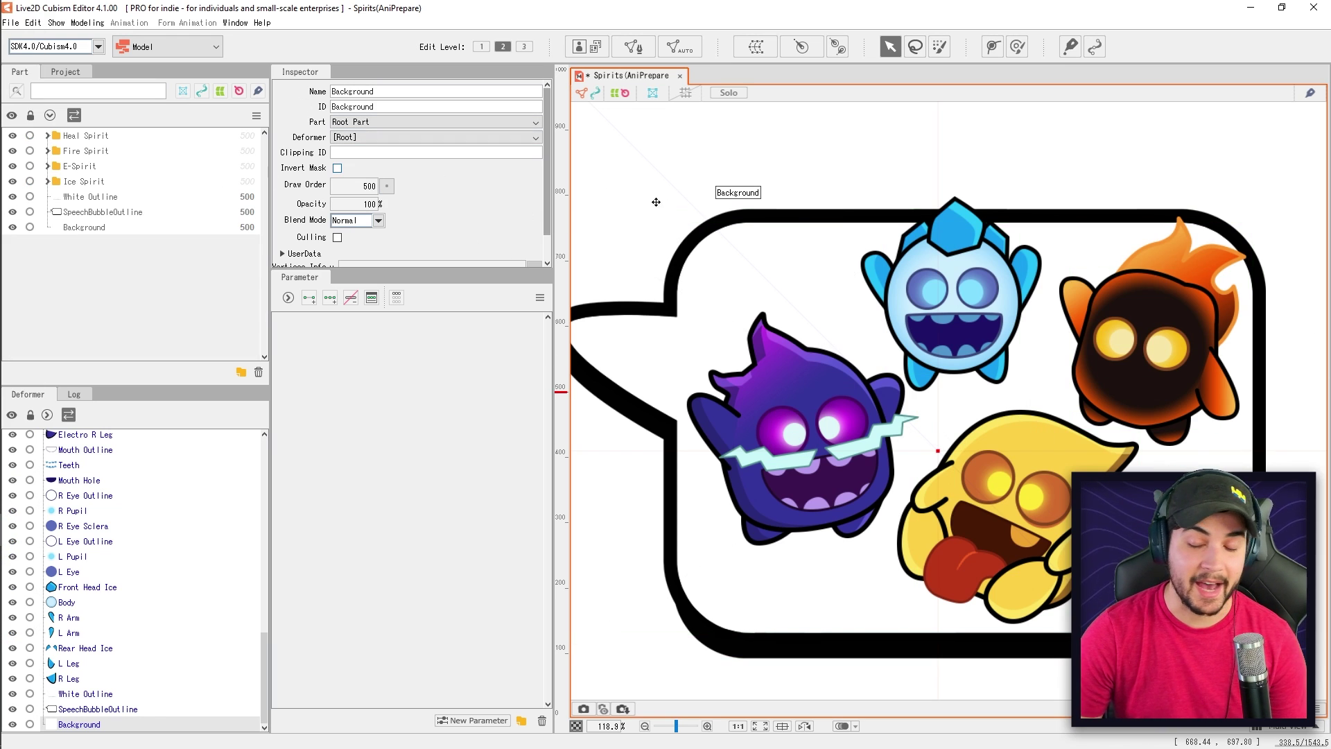
drag(14, 150, 19, 184)
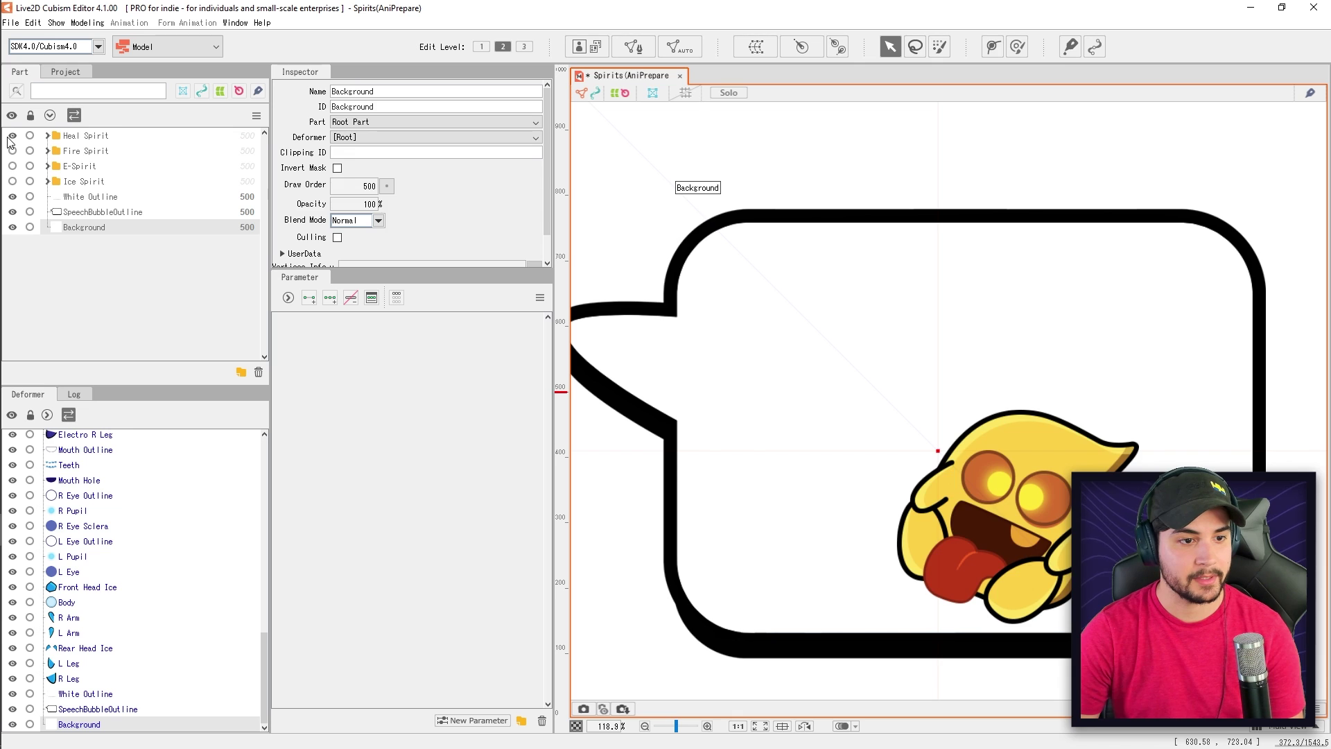
click(12, 136)
click(12, 166)
click(86, 172)
drag(79, 176, 91, 139)
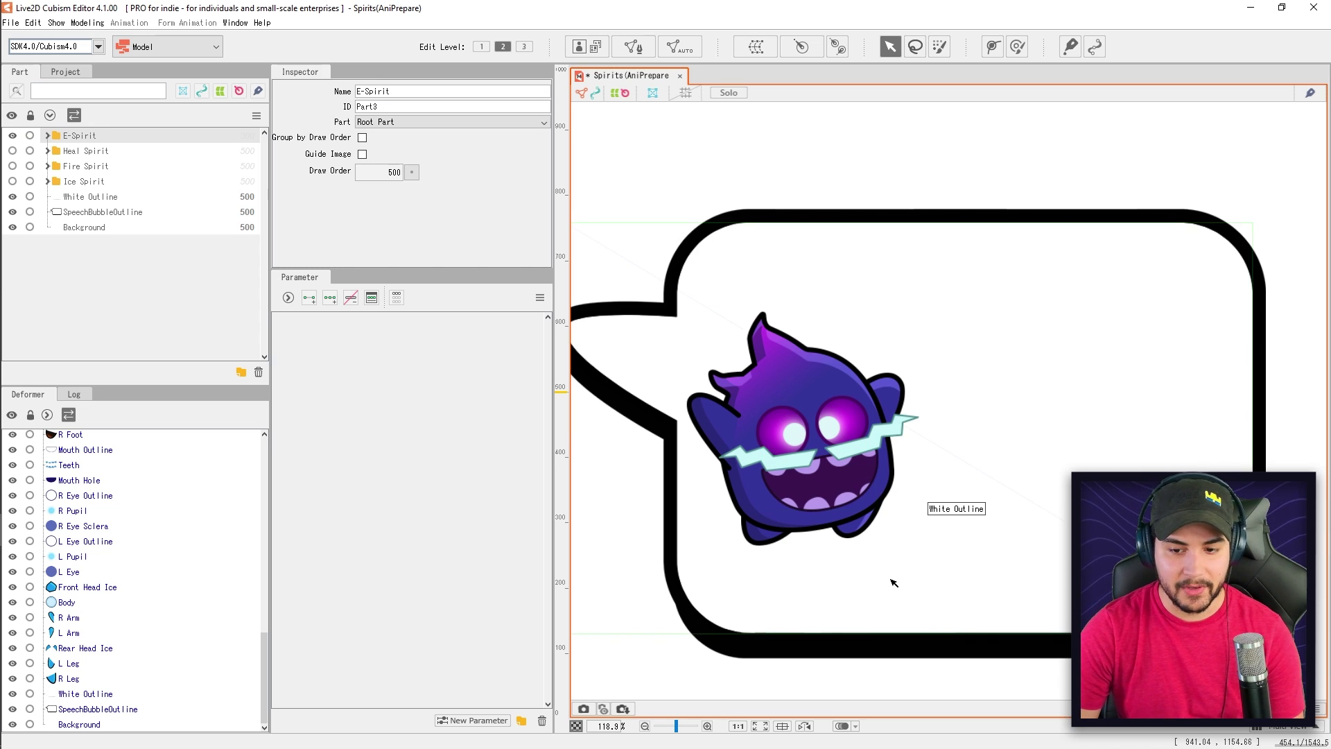
Step: Create a rotation deformer named E-Spirit Rotation as parent of the electro spirit's Body, in the E-Spirit part
scroll(853, 570, up, 2)
scroll(852, 570, down, 2)
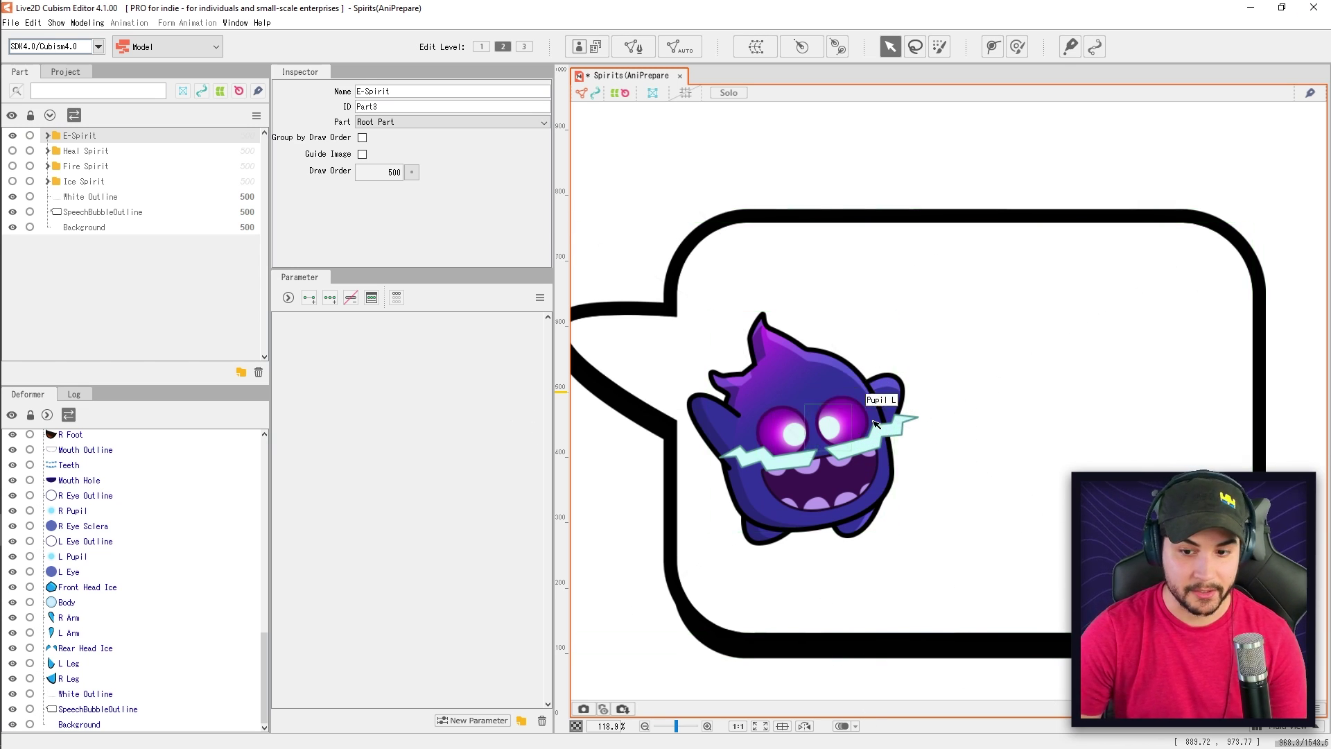
click(807, 422)
scroll(808, 422, up, 2)
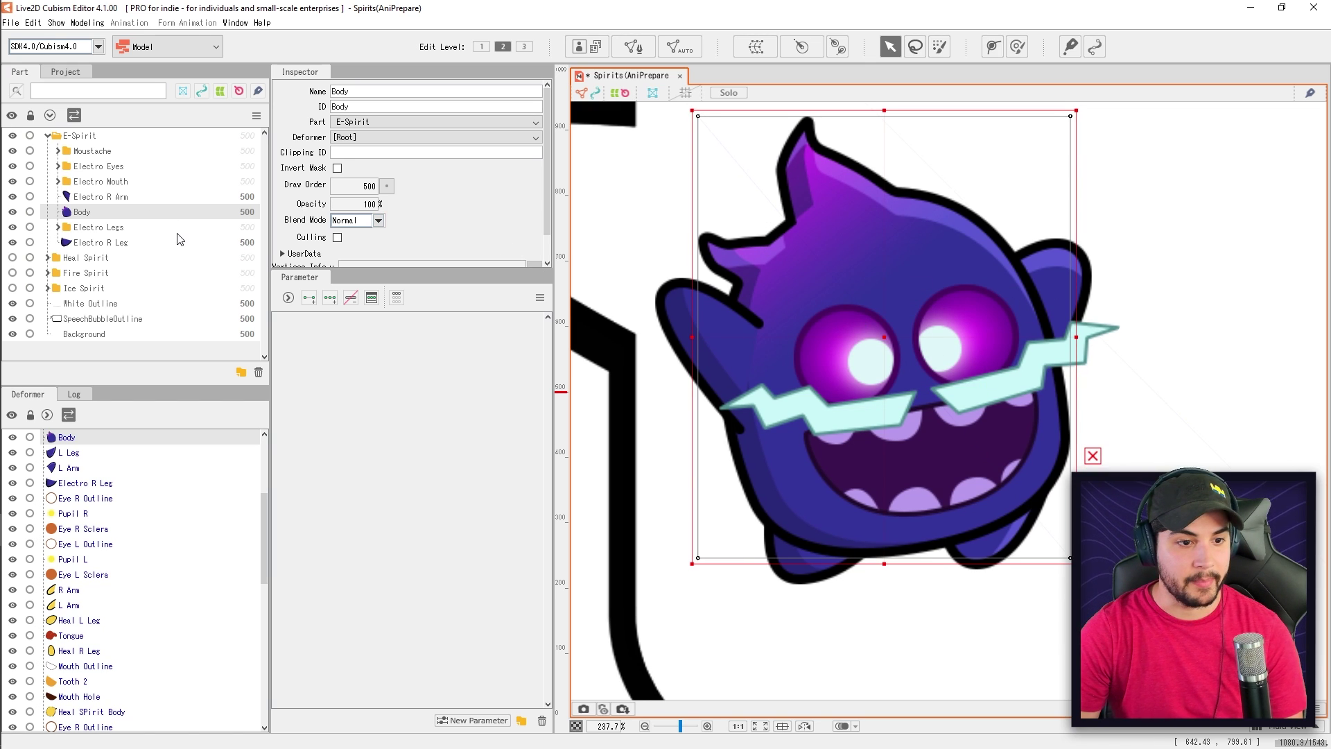
click(799, 48)
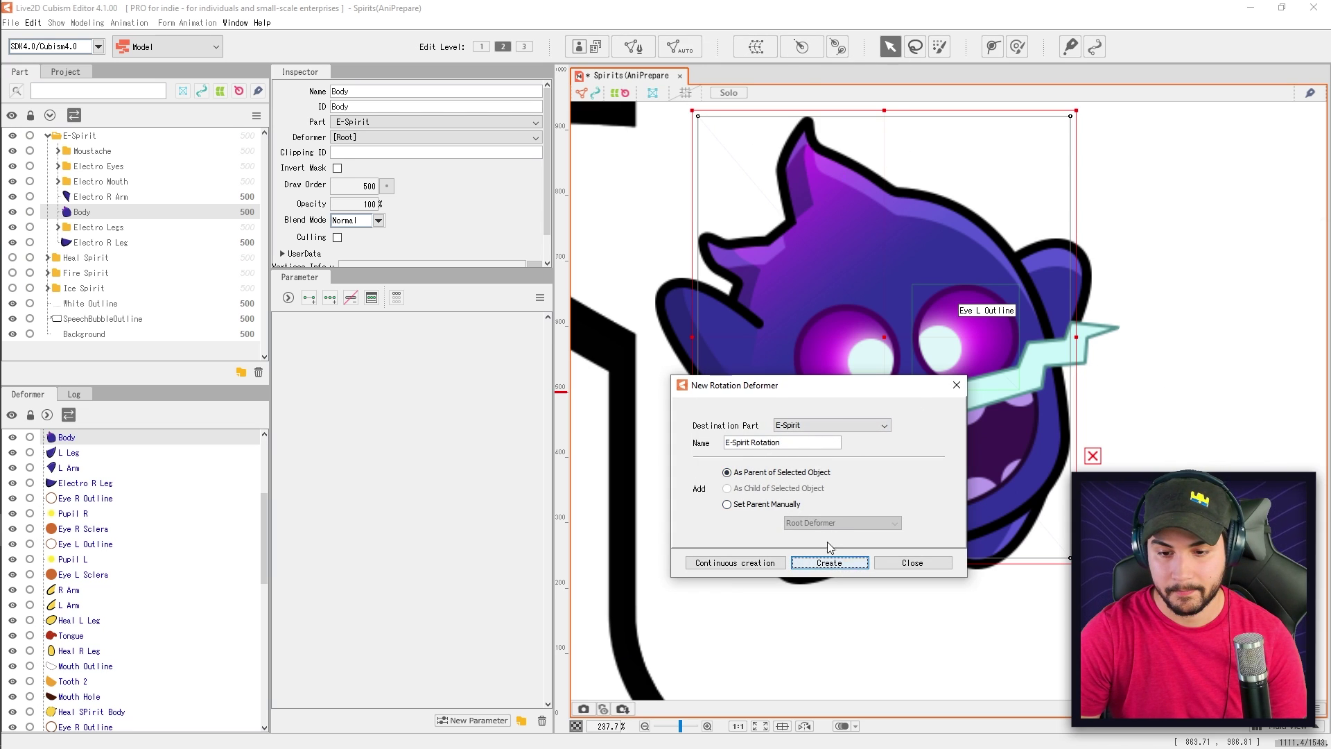
click(829, 563)
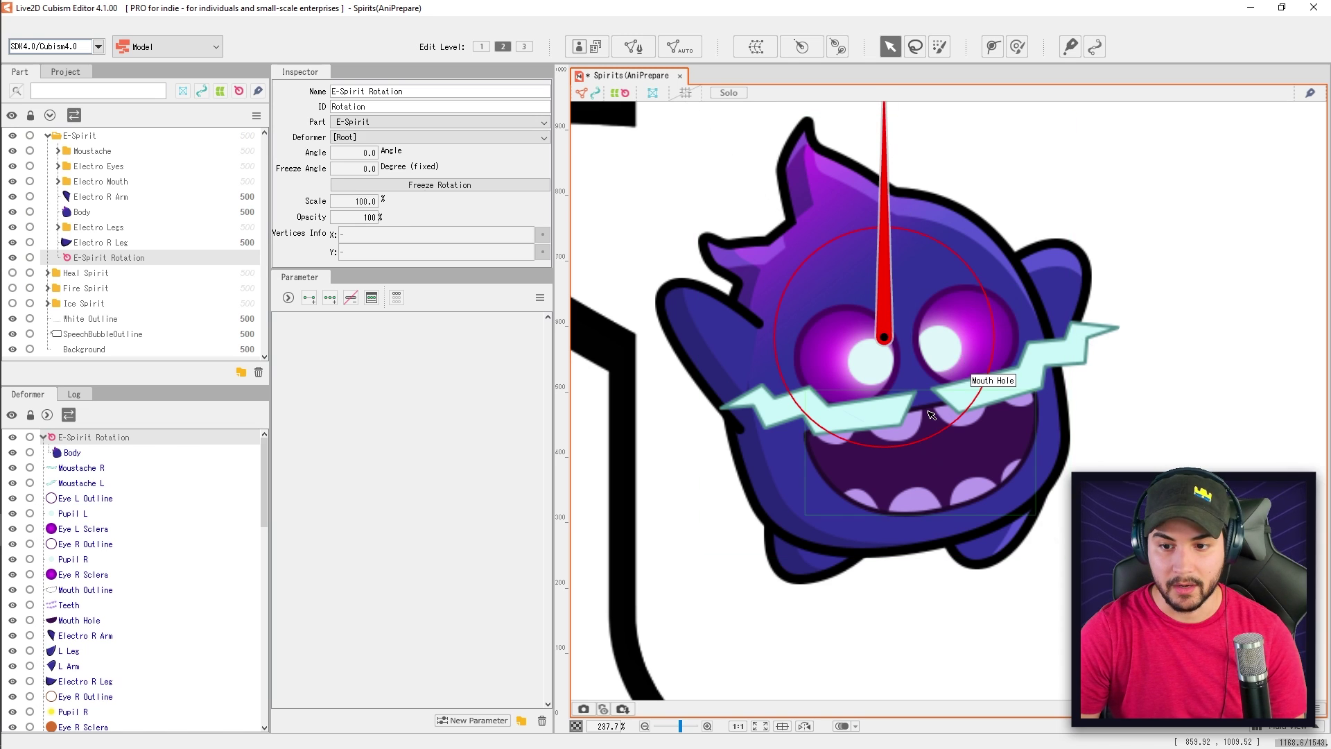
Step: Try rotating the electro spirit's body with its deformer, undo that, and tilt the deformer's axis to about -8.4°
scroll(910, 147, down, 2)
drag(899, 127, 1082, 315)
key(ctrl+z)
key(ctrl+z)
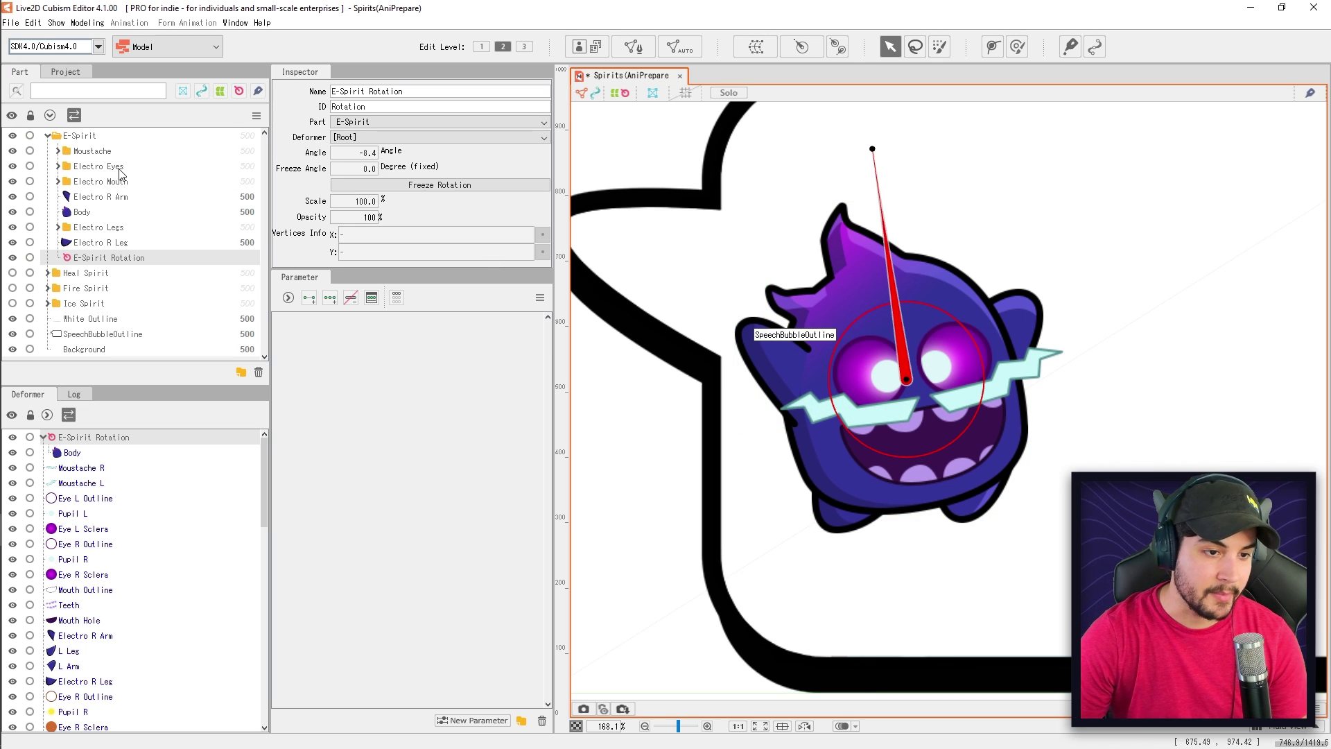
Step: Add a rotation deformer to Electro R Arm, pivoting at the shoulder at about -40.9°, and test the arm's swing
click(802, 385)
drag(760, 339, 751, 326)
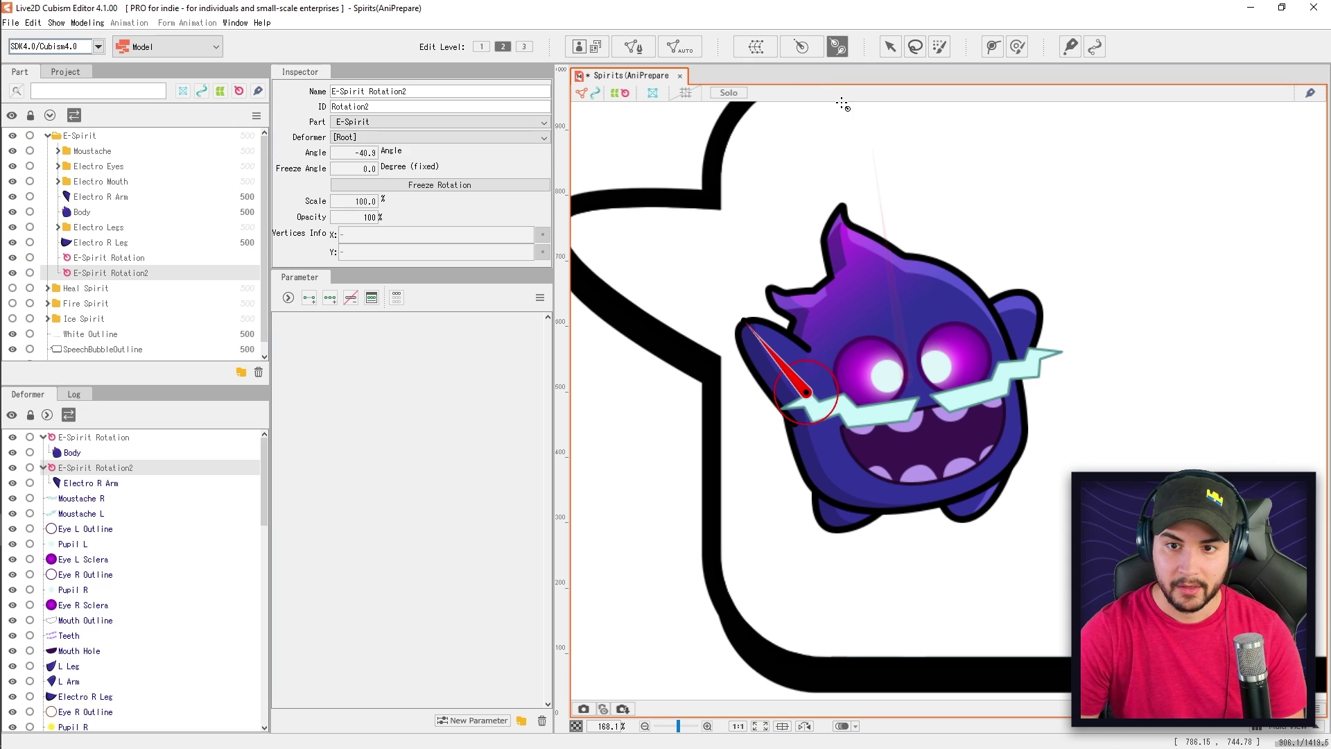
click(889, 46)
drag(751, 316, 694, 284)
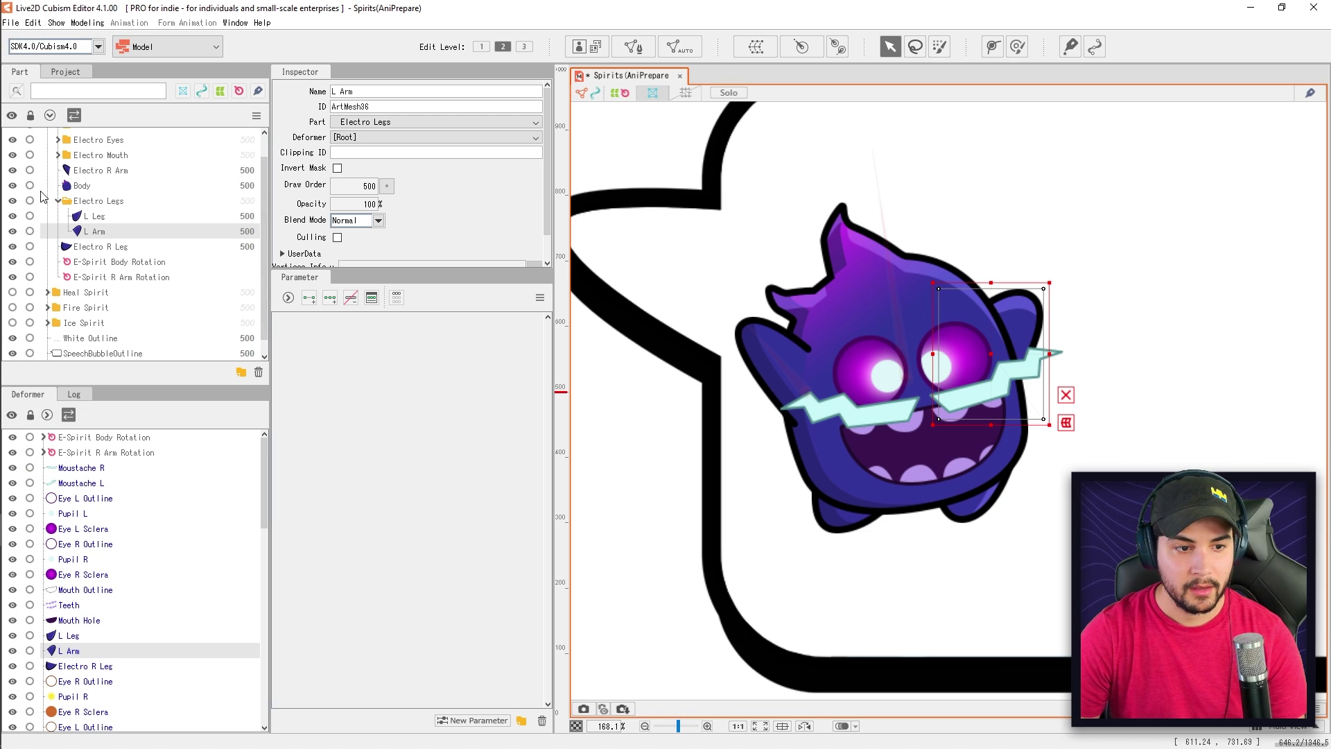
Step: Hide the electro spirit's Body, add a rotation deformer to L Arm from its shoulder at about 33.8°, and undo a test swing
click(13, 185)
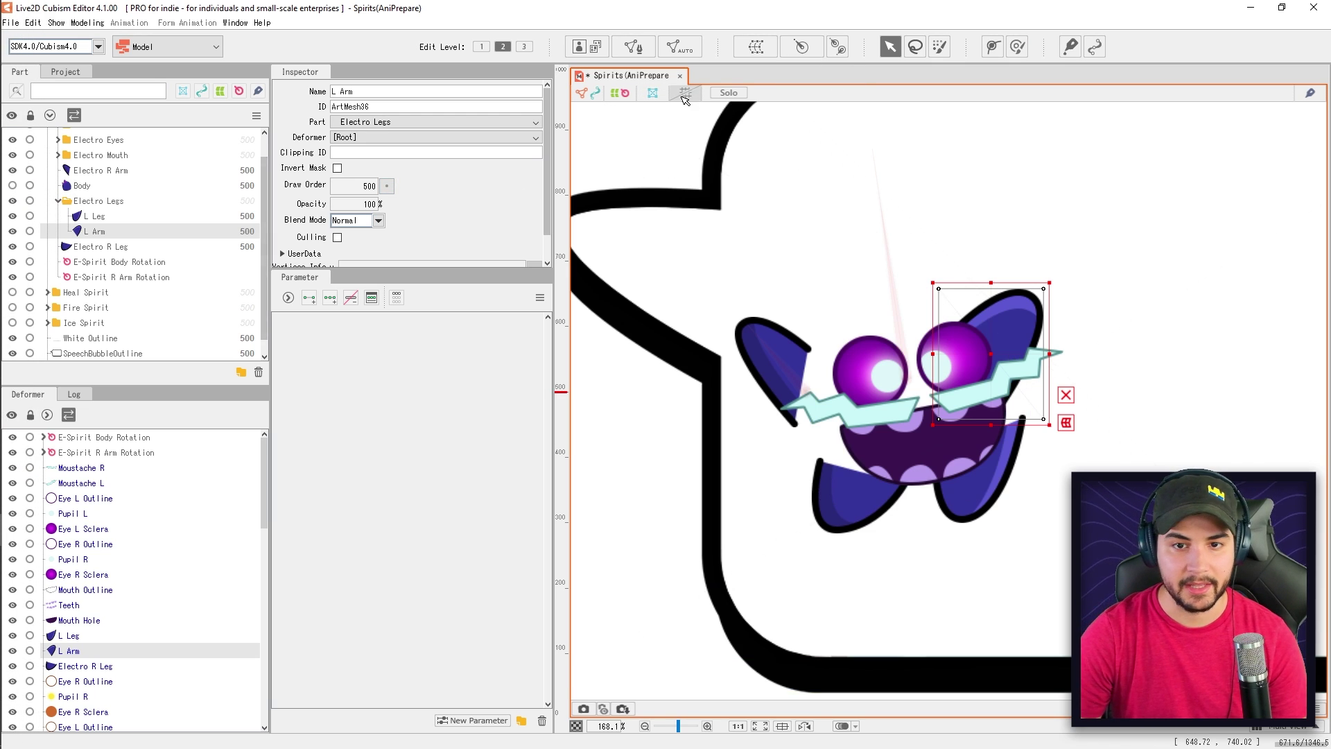
click(837, 48)
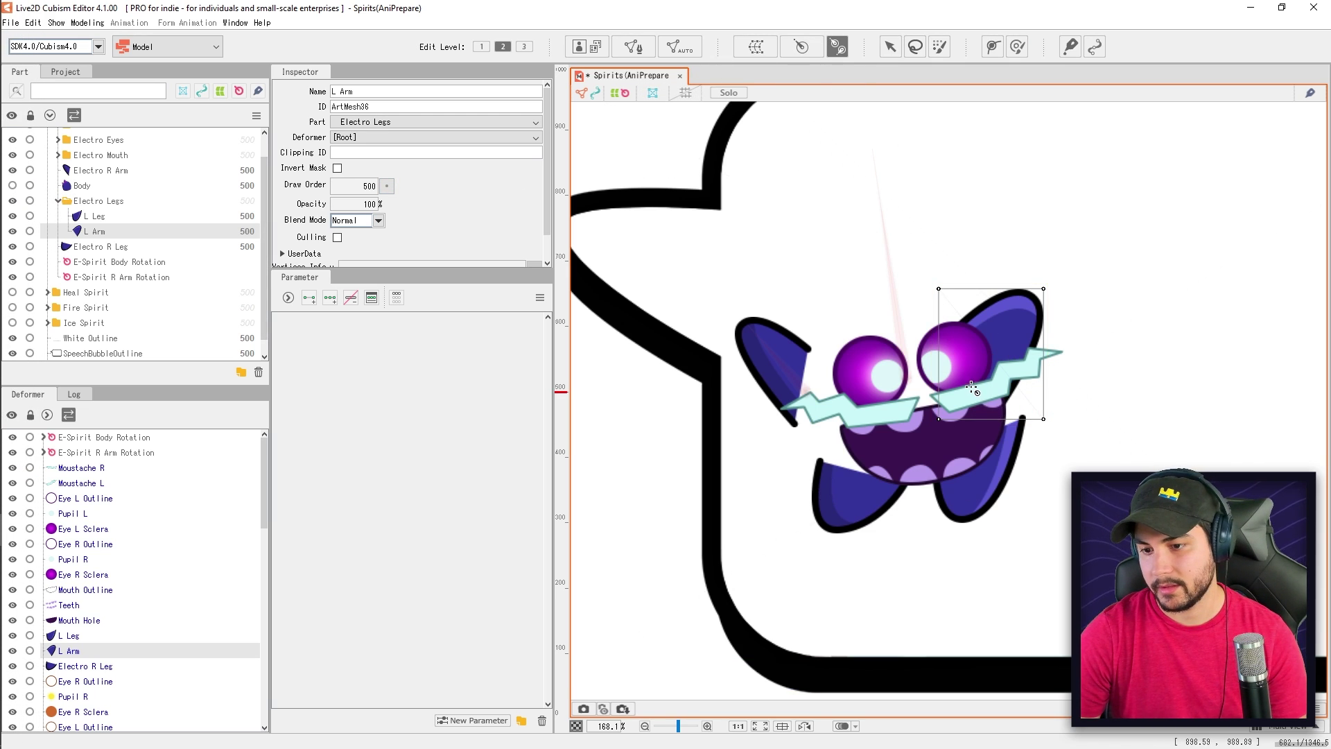
drag(965, 393, 1149, 318)
key(v)
key(ctrl+z)
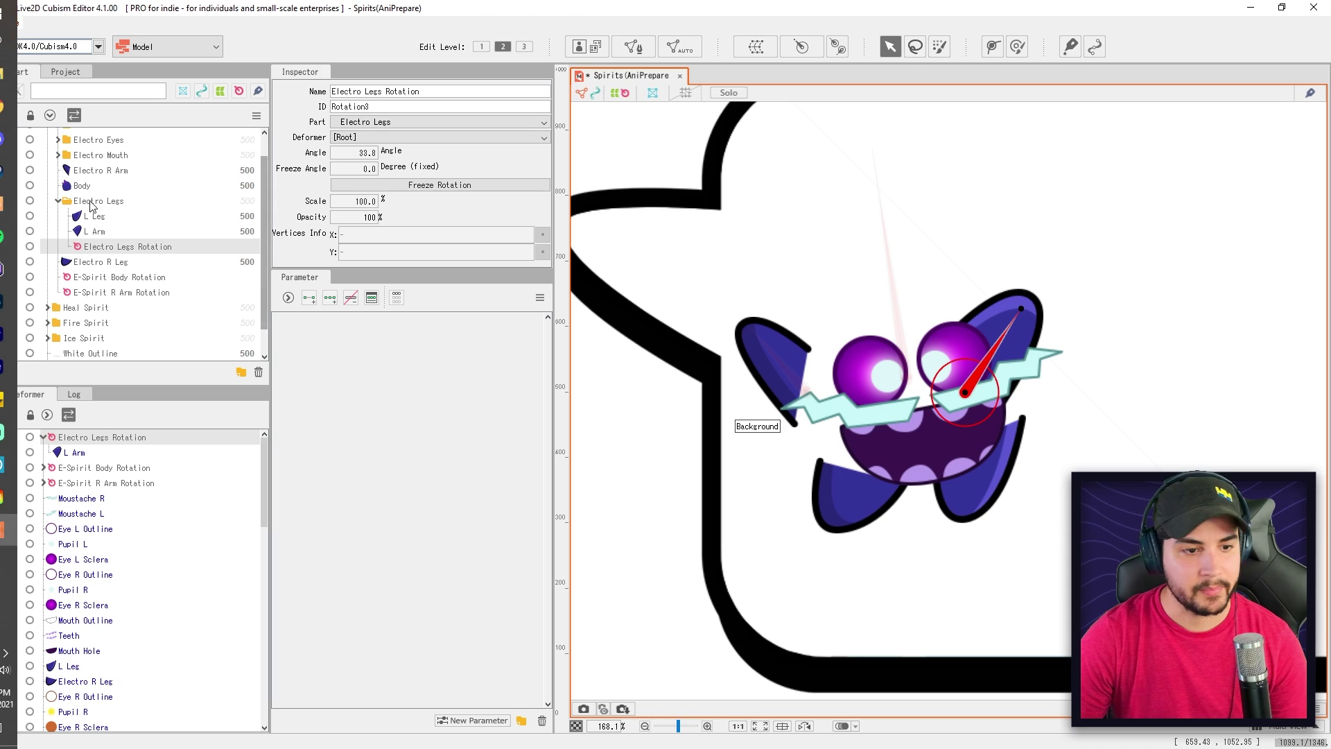
Step: Add a rotation deformer to the electro spirit's L Leg, running from the hip down to the foot
click(99, 232)
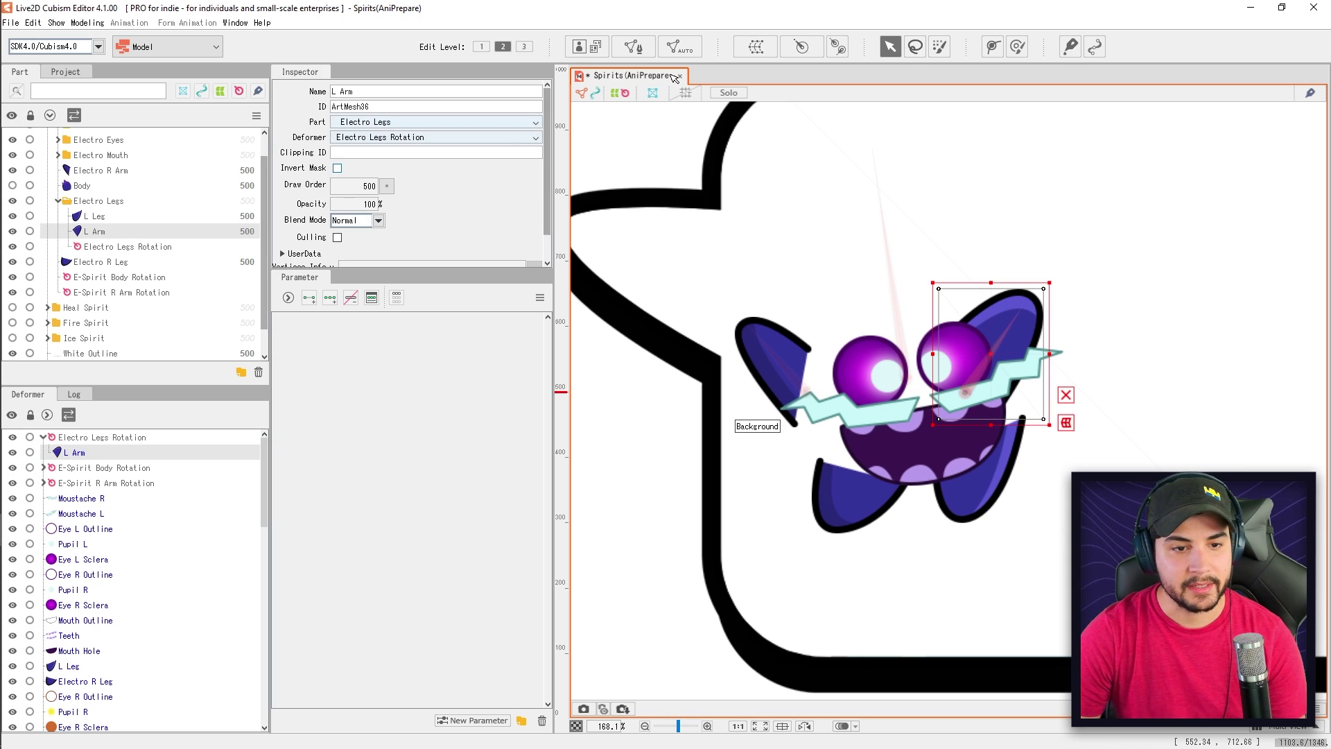
click(100, 215)
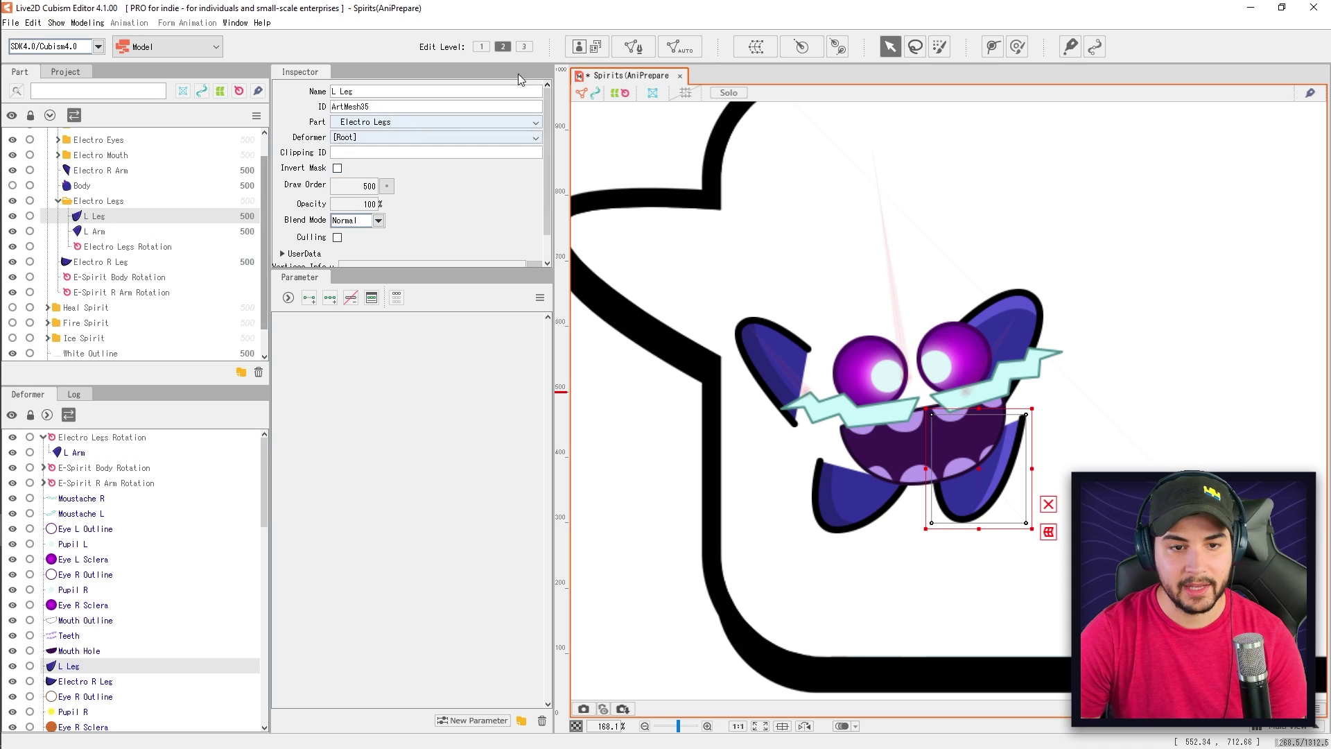
click(837, 46)
drag(985, 425, 969, 513)
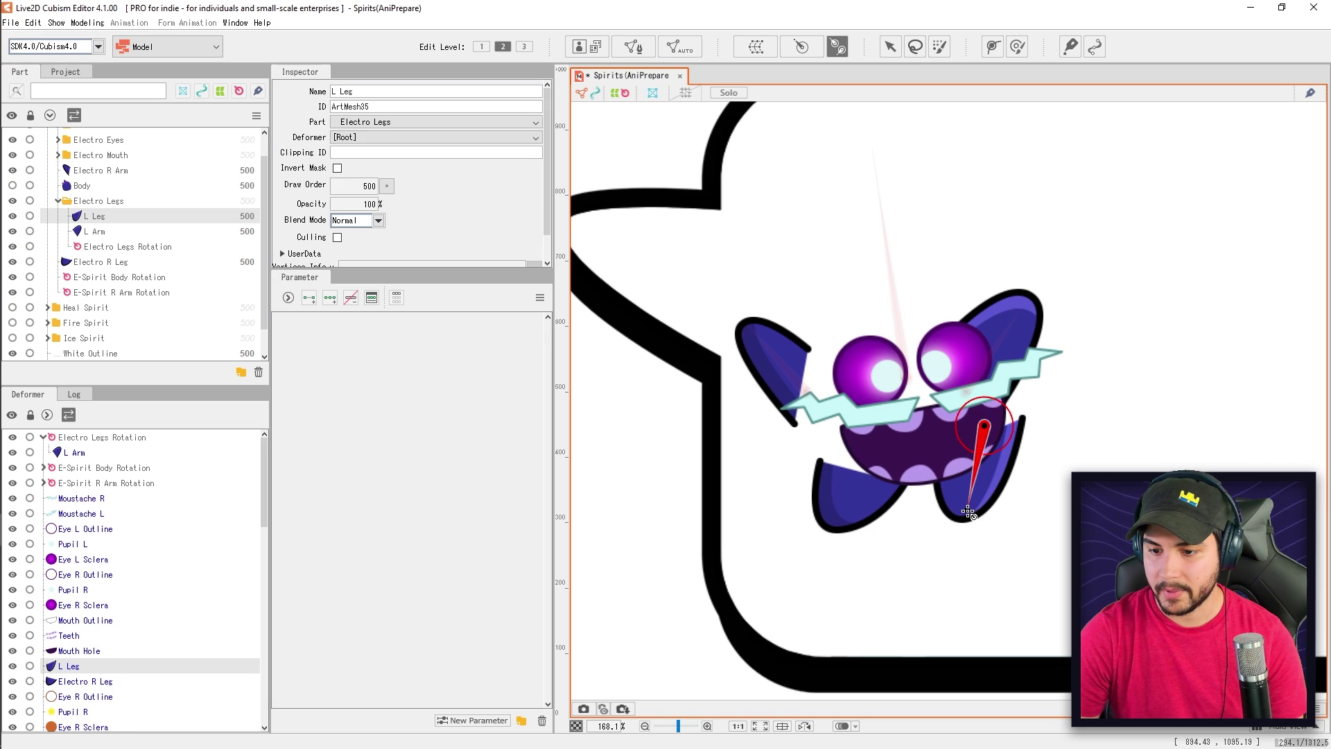
Step: Add a rotation deformer to Electro R Leg, pivoting at the hip and pointing to the foot at about -158.1°
click(111, 171)
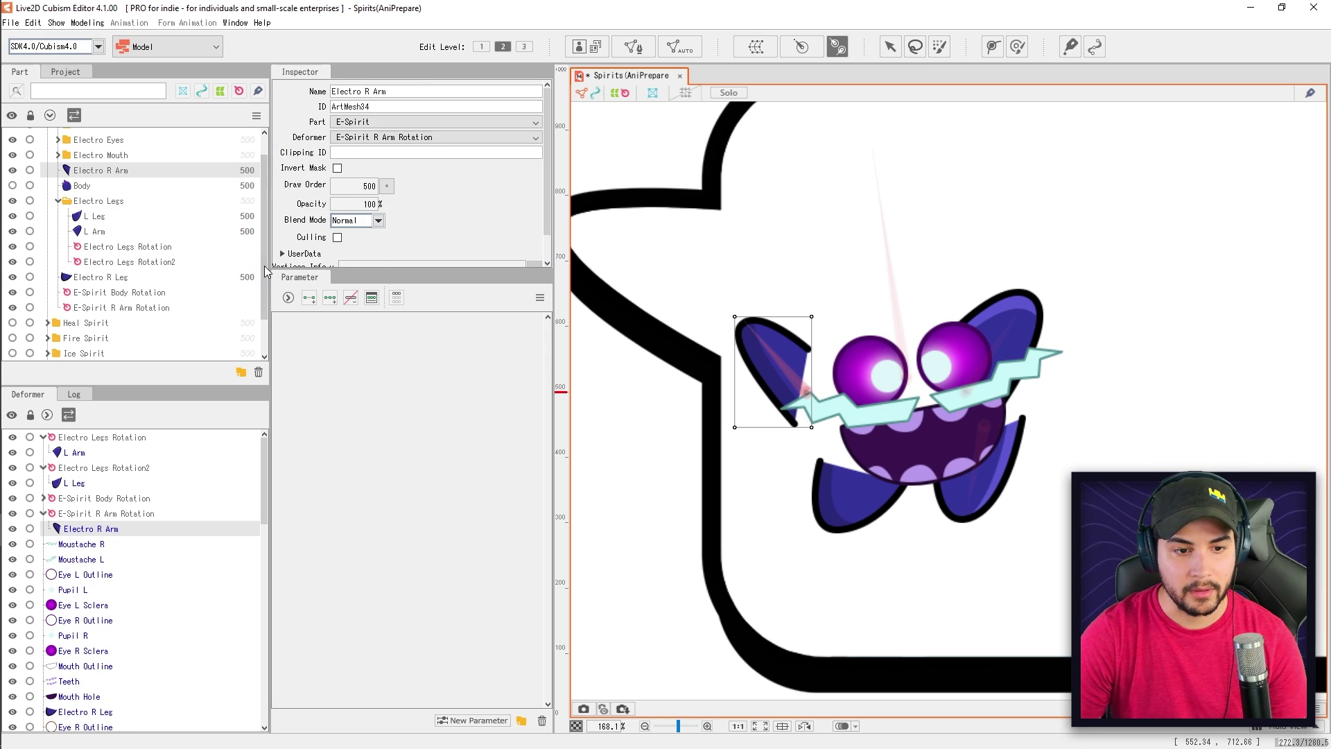
scroll(266, 272, down, 1)
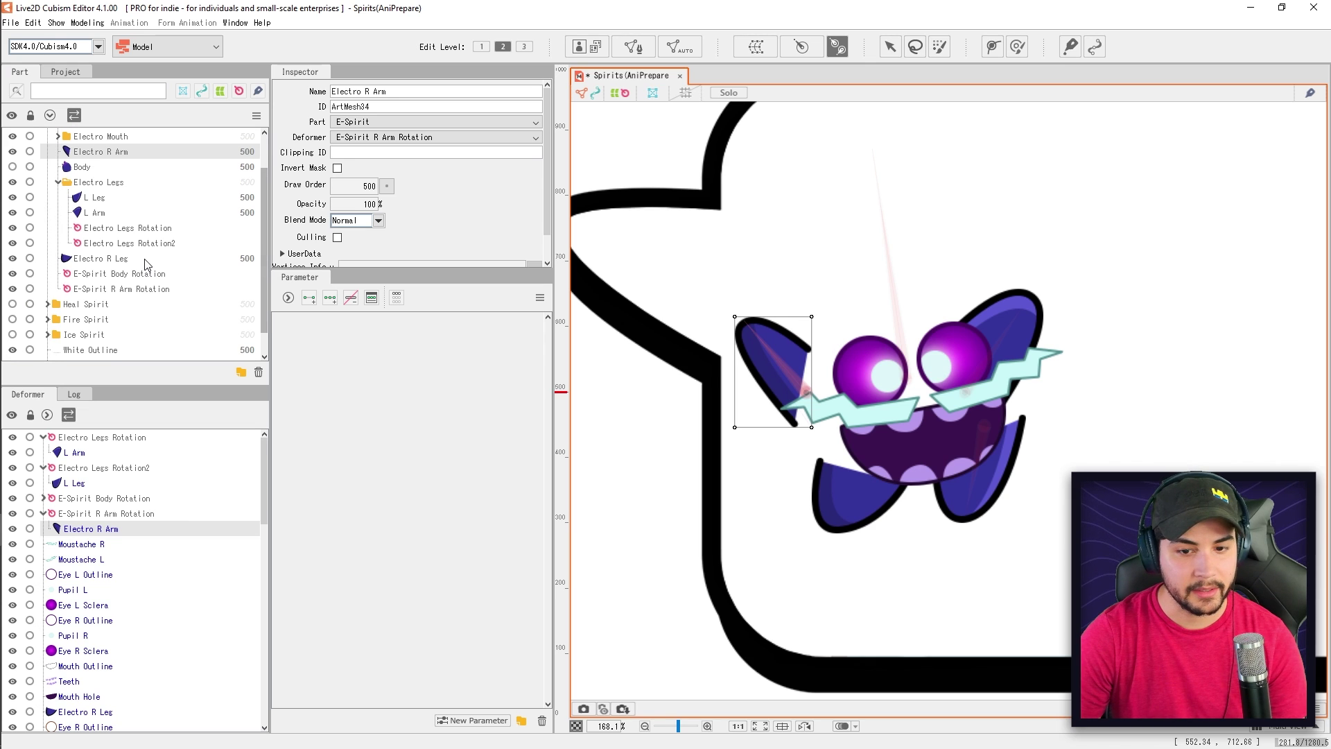
click(139, 258)
drag(862, 464, 839, 521)
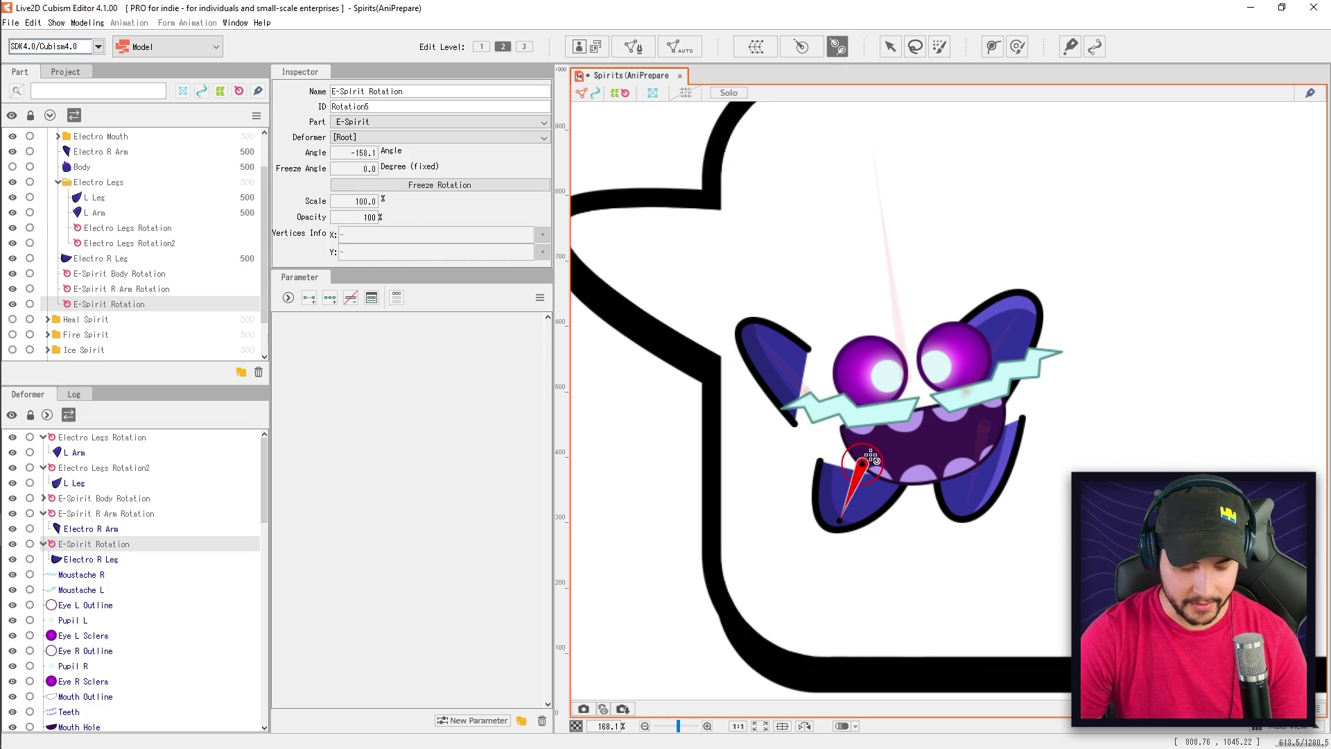
Step: Try rotating the electro spirit's right leg slightly with its deformer, and undo the rotation
key(v)
drag(839, 522, 832, 517)
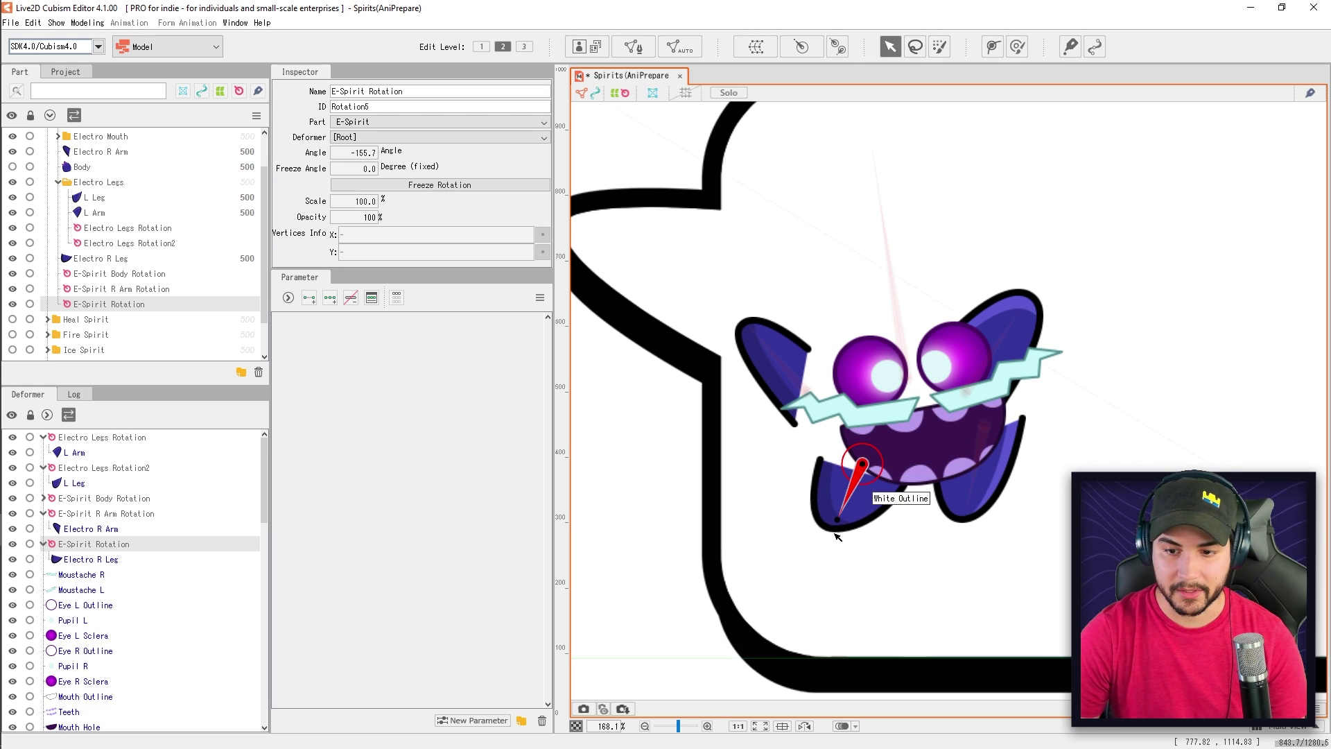
key(ctrl+z)
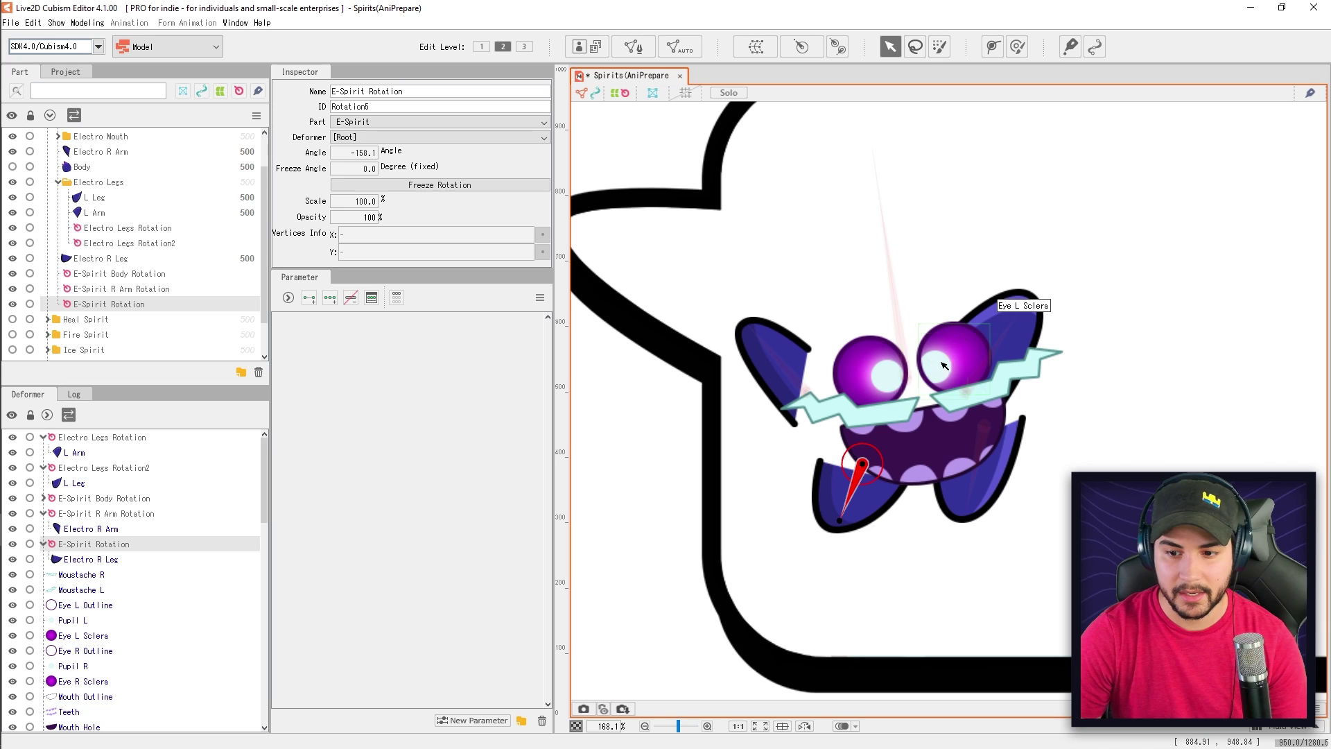
Step: Add a rotation deformer to Moustache R, pivoting at its inner end and pointing to the outer tip at about -90°
click(822, 412)
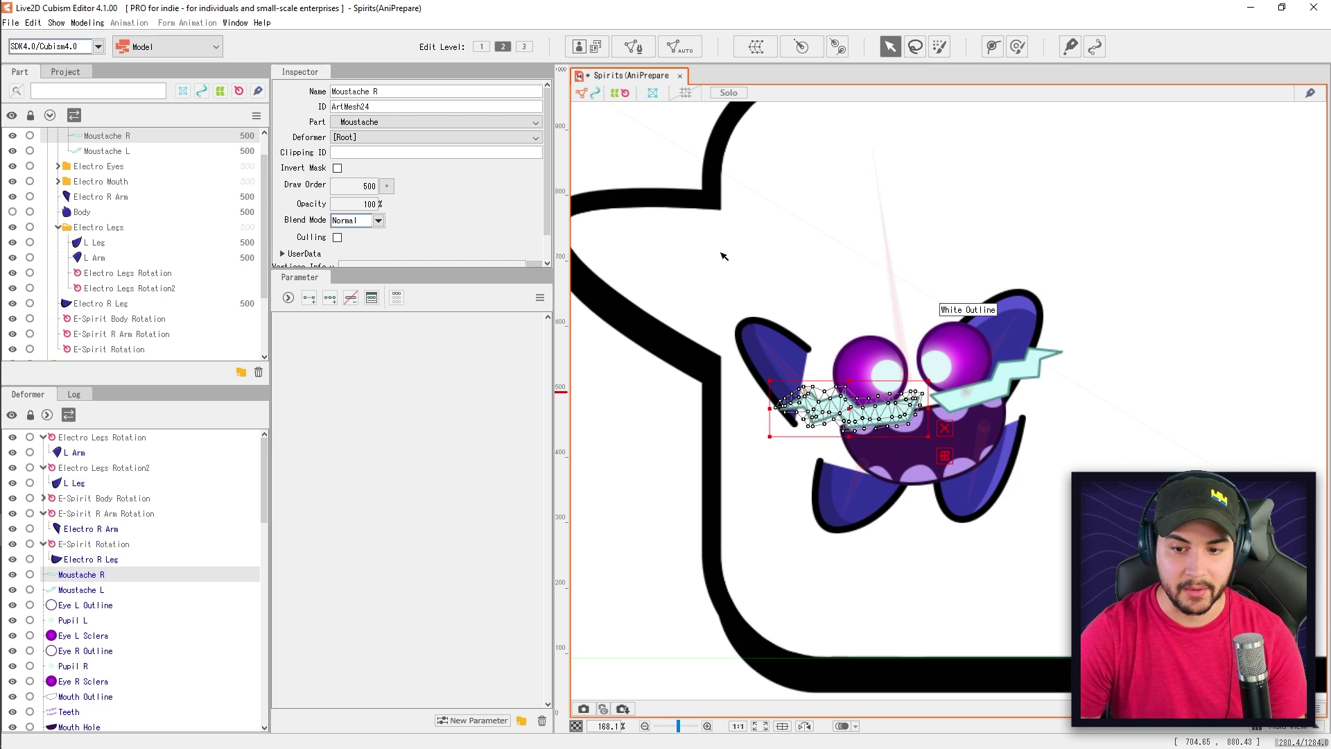
scroll(104, 213, down, 1)
scroll(167, 217, up, 1)
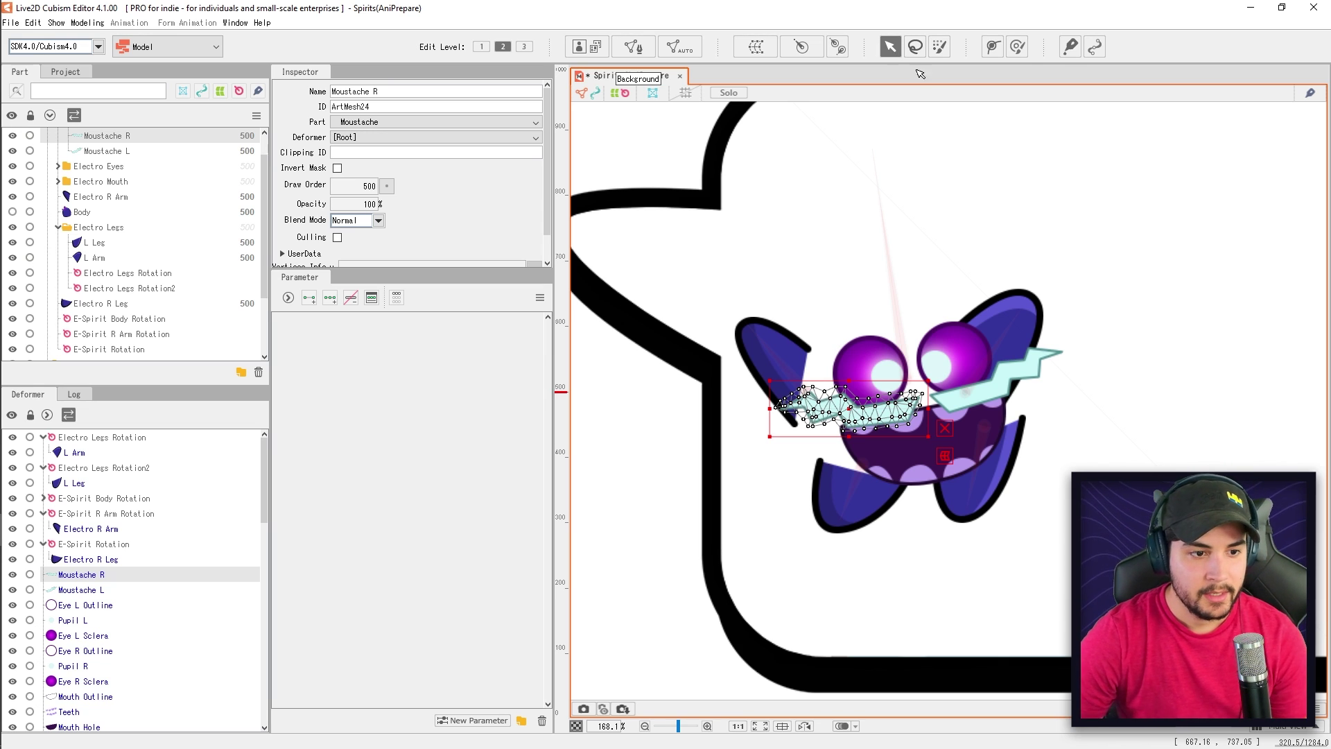
click(837, 46)
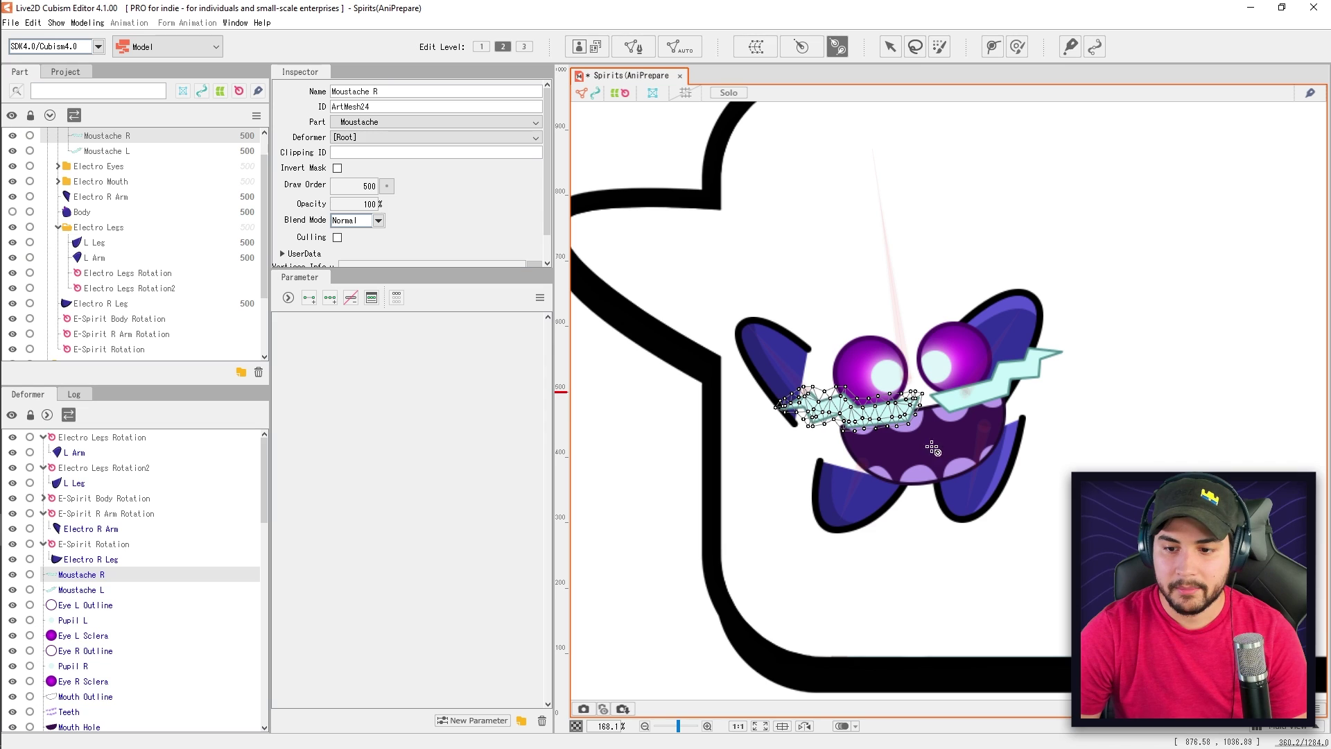
drag(904, 407, 796, 406)
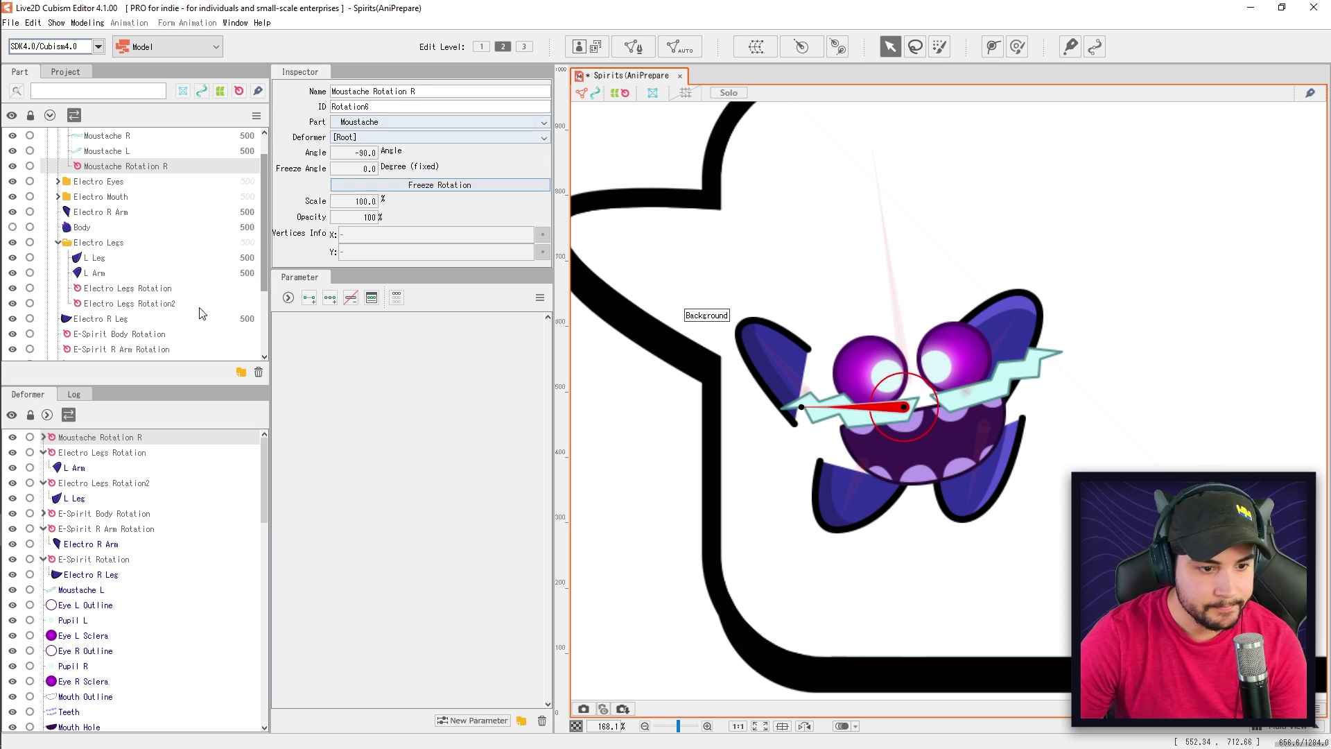
Step: Add a rotation deformer to Moustache L, pivoting at its inner end and pointing to the outer tip at about 70°
click(132, 152)
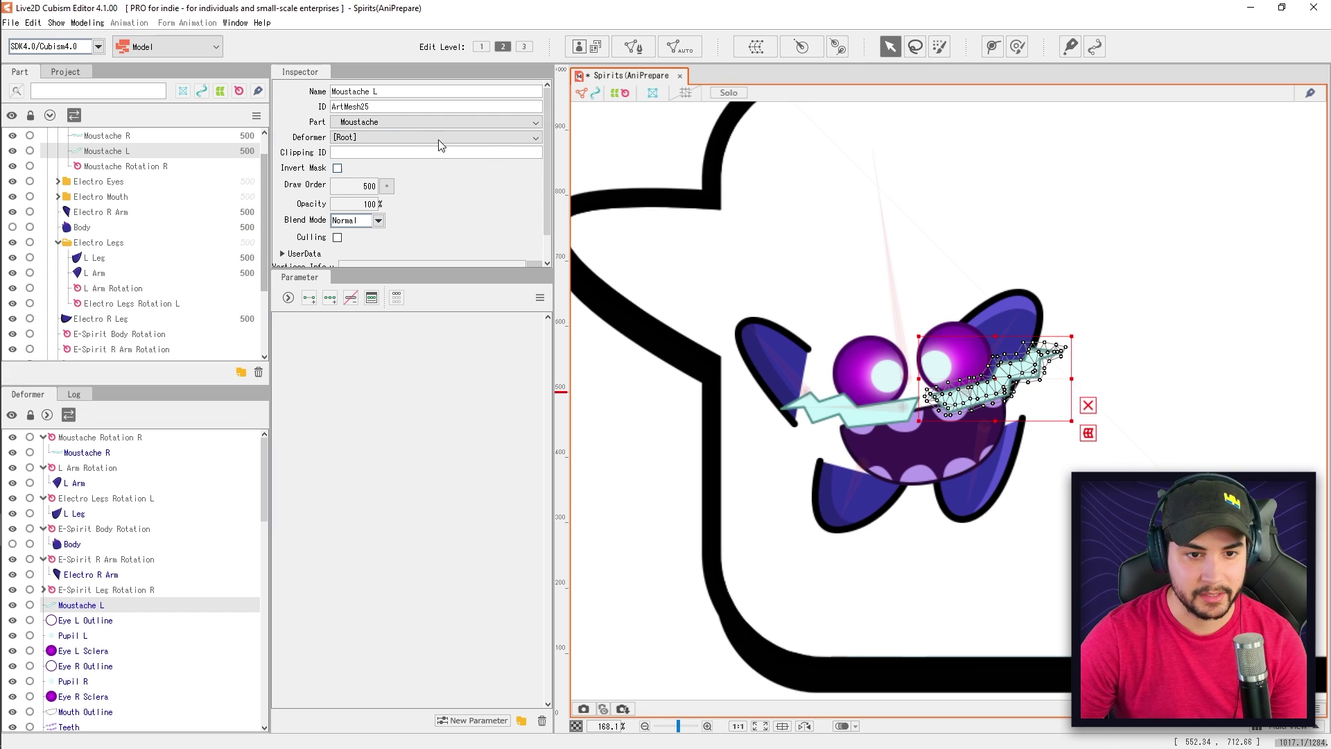
click(837, 47)
drag(944, 398, 1040, 357)
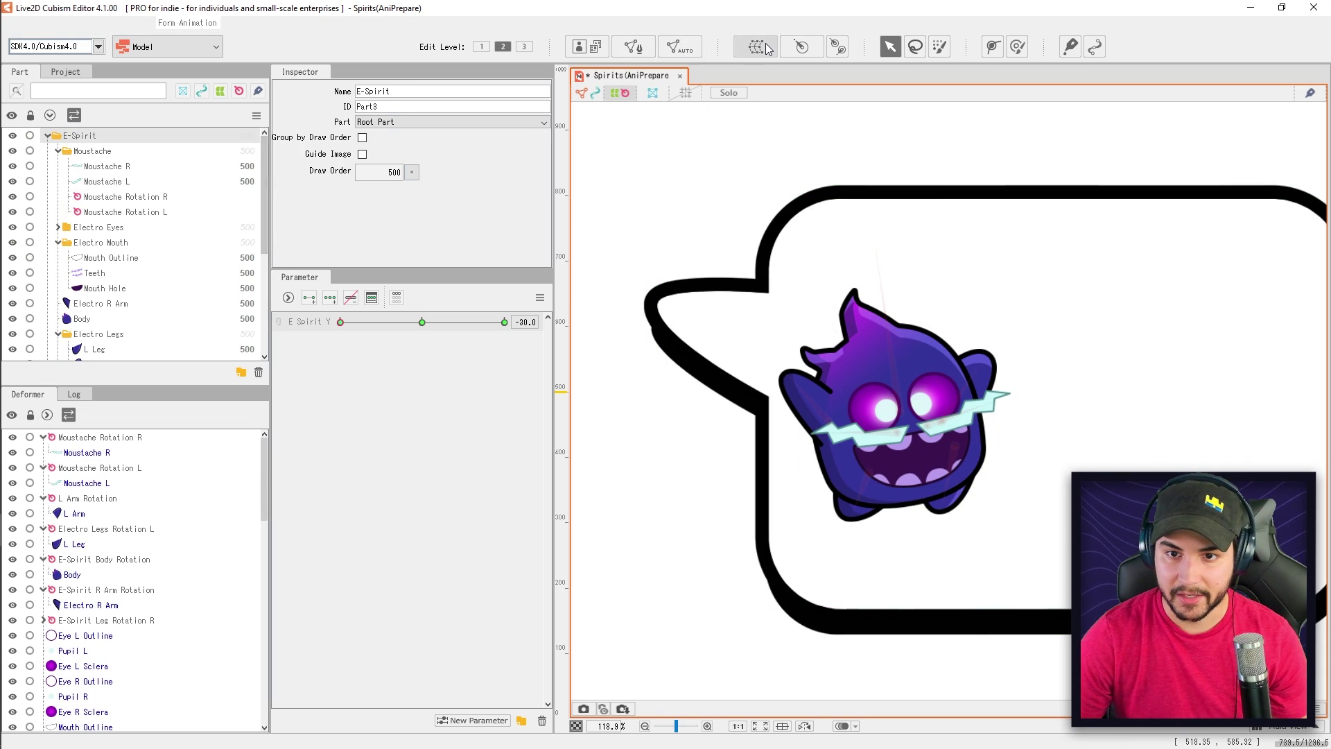
Step: Create a warp deformer for the E-Spirit part as parent, with 2 × 2 Bezier divisions and 5 × 5 conversion divisions
click(757, 46)
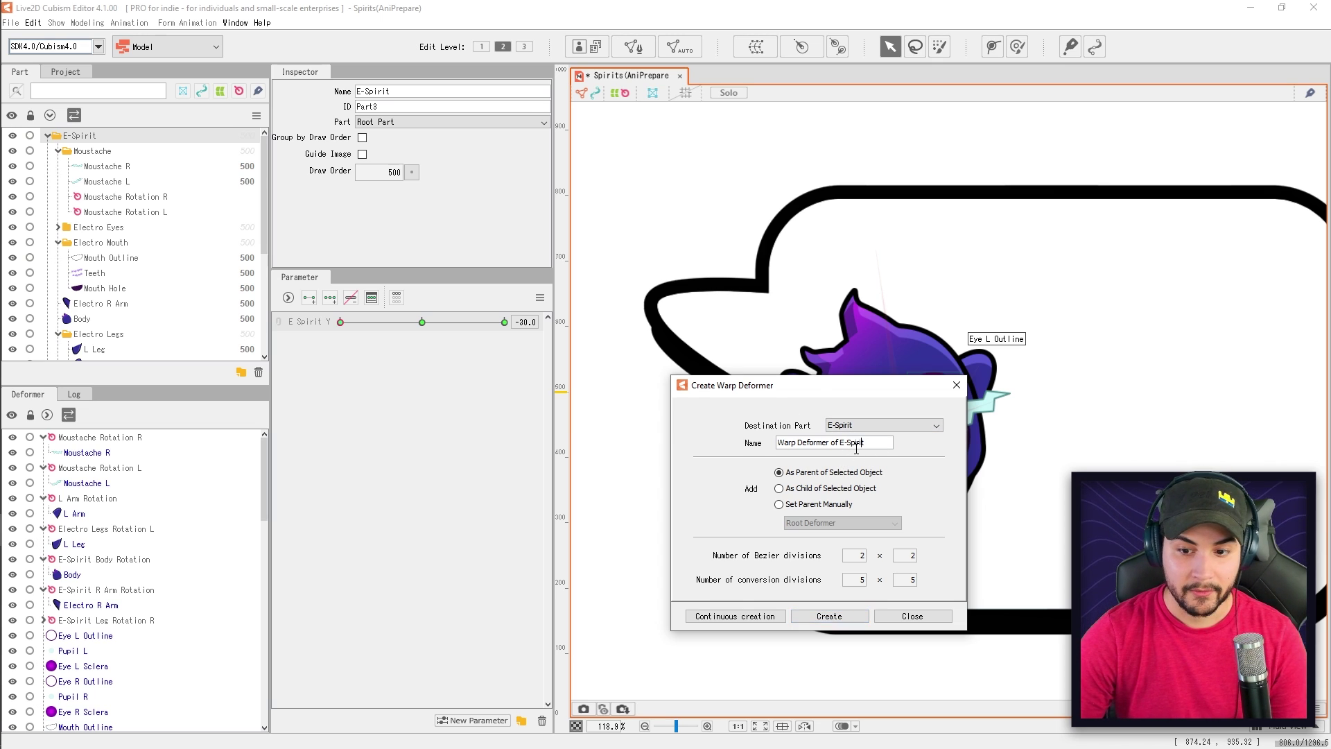
click(829, 617)
scroll(136, 312, down, 1)
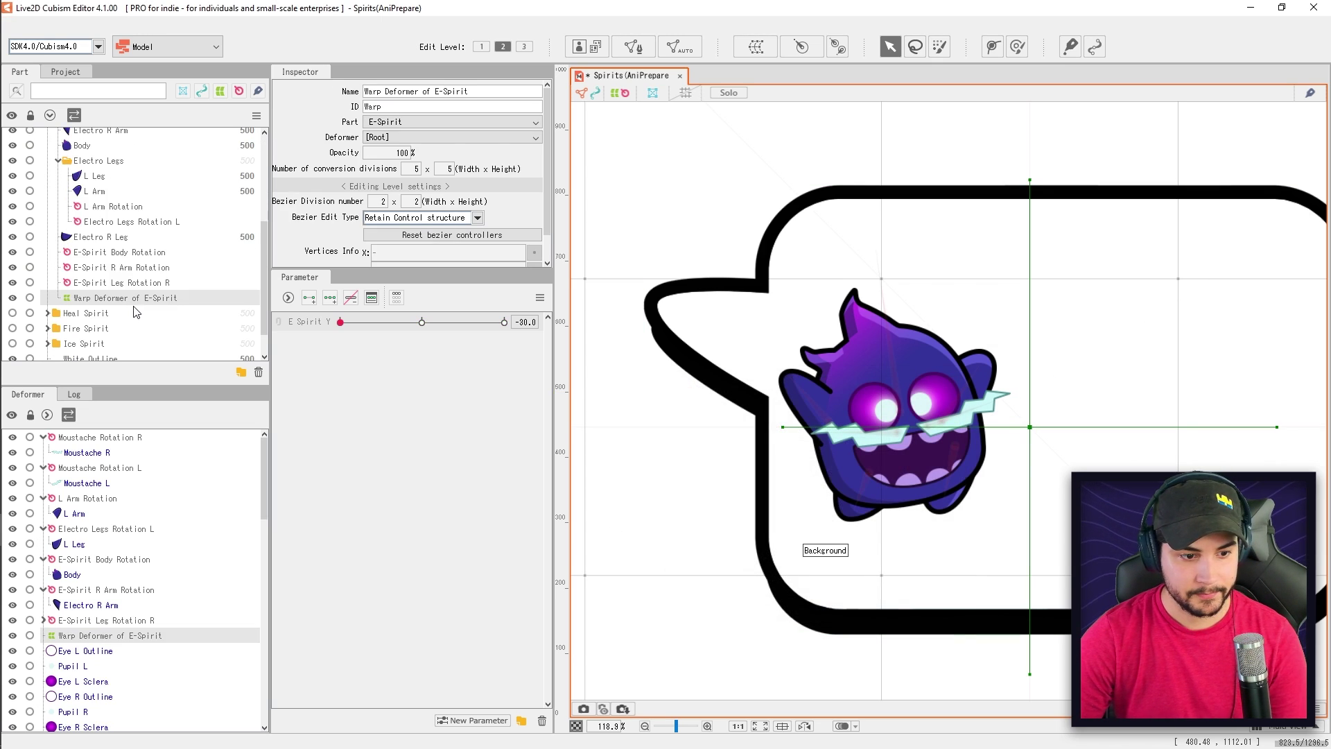
scroll(90, 313, up, 4)
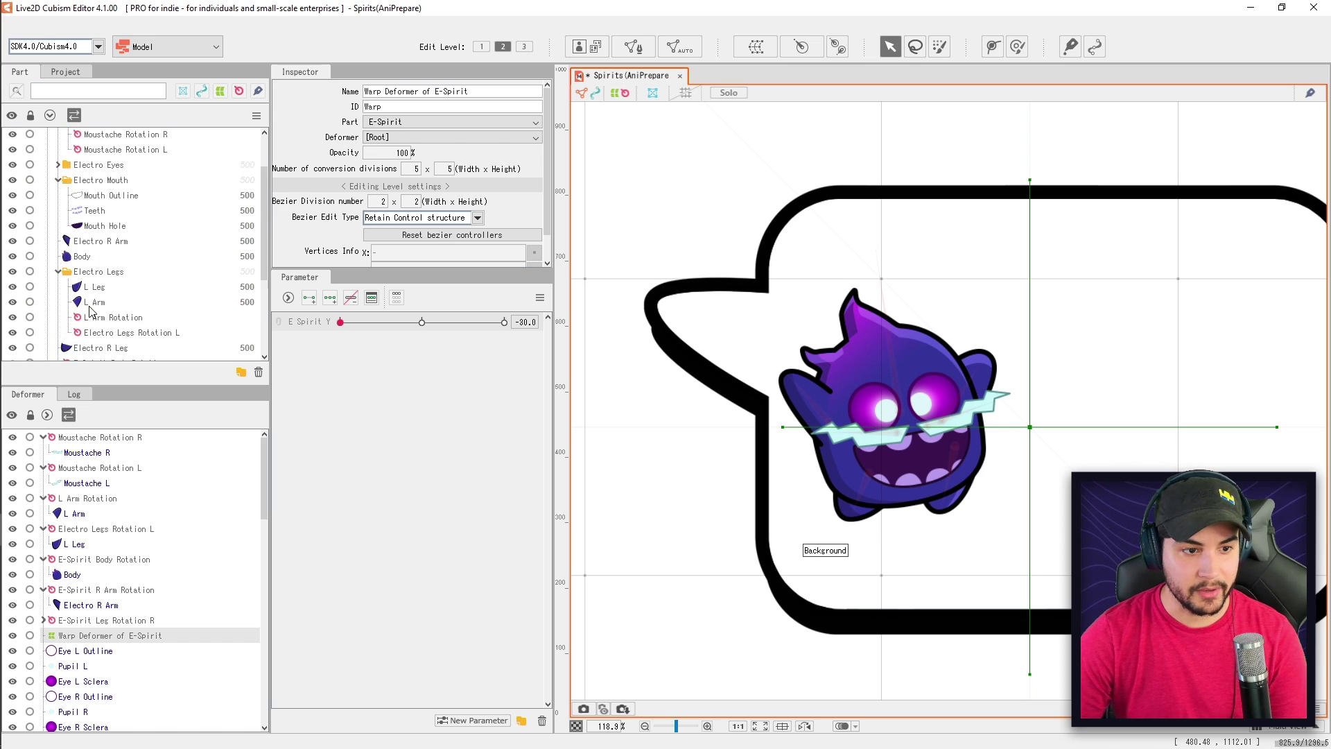
scroll(132, 255, down, 5)
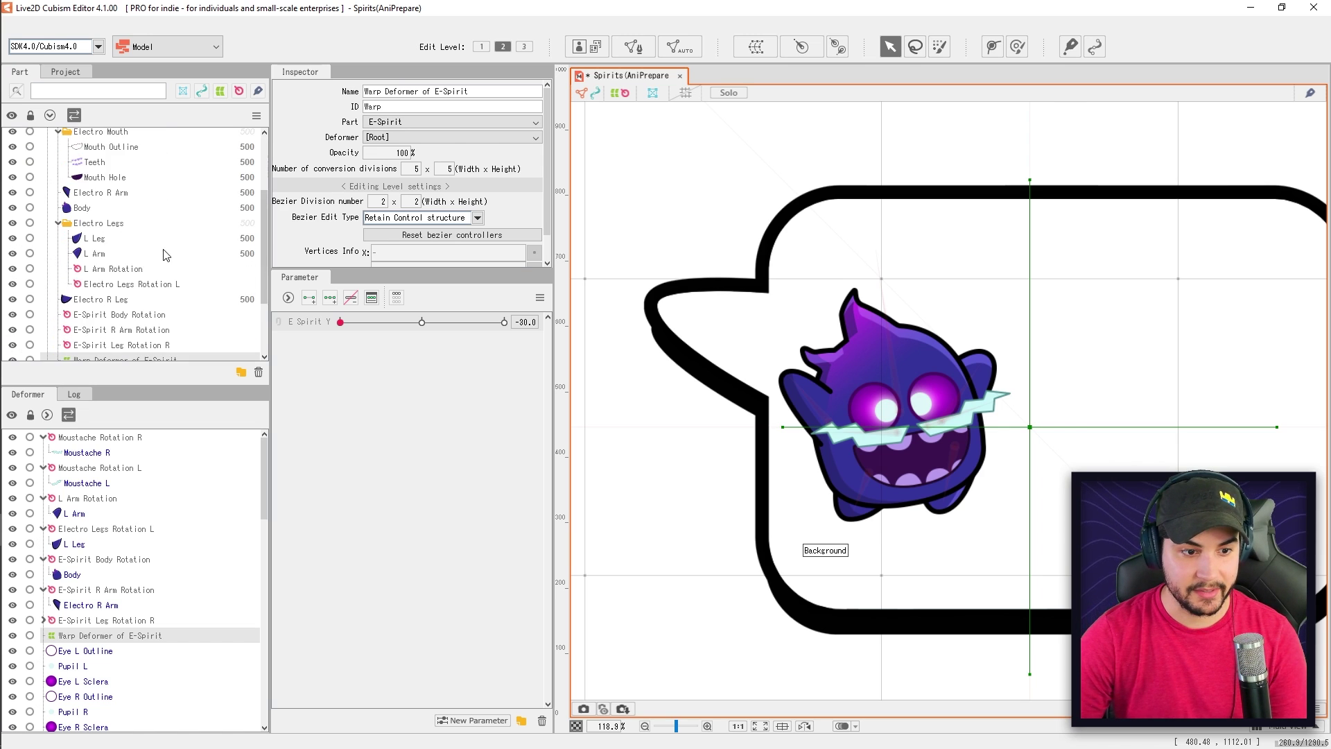
Step: Shrink the E-Spirit warp deformer from the whole canvas to a box fitted closely around the electro spirit and center it
scroll(1061, 450, down, 5)
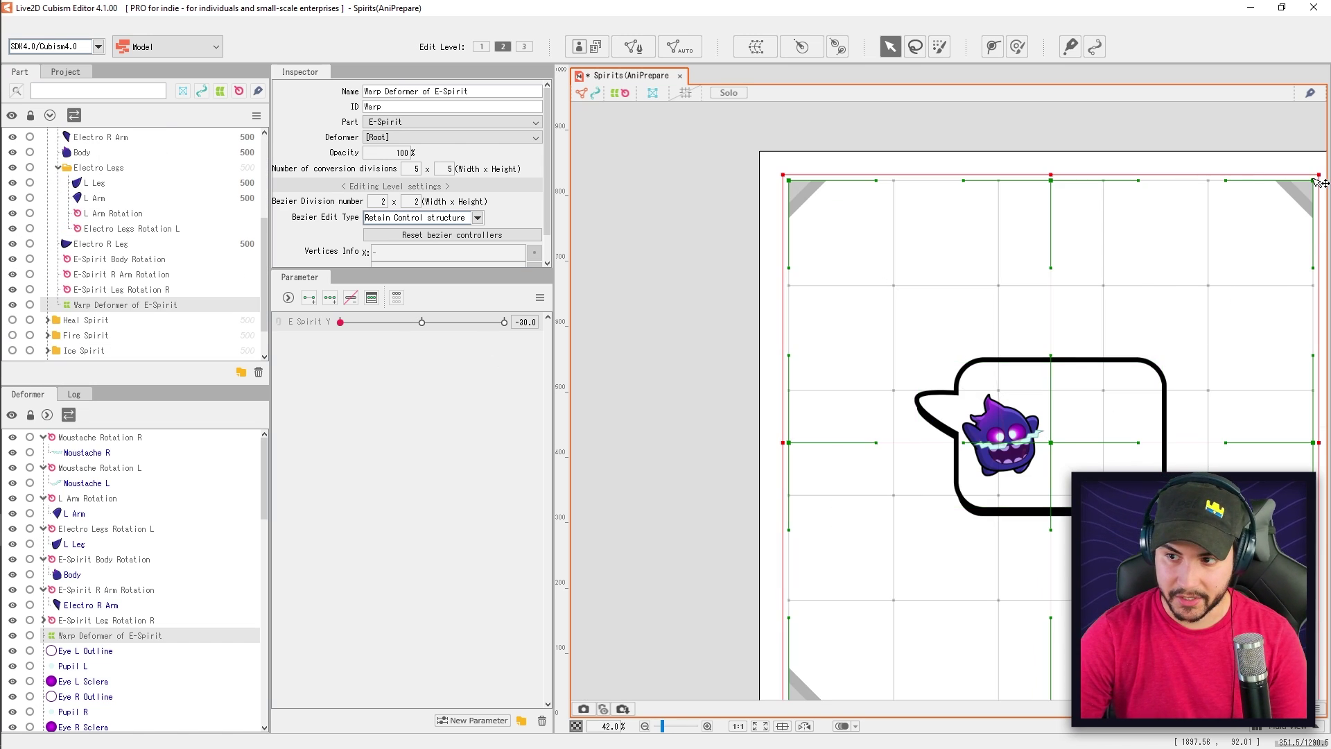
drag(1319, 175, 992, 534)
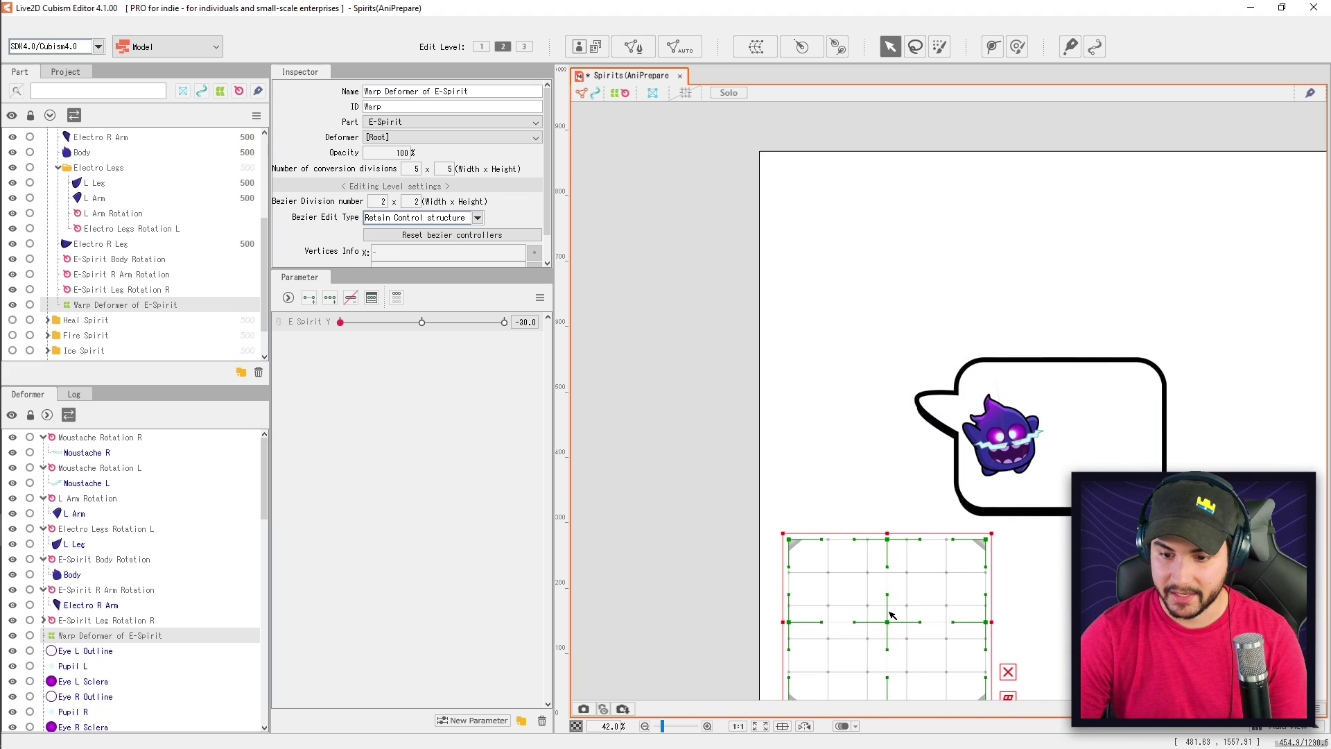
drag(882, 627, 1001, 432)
drag(1105, 348, 999, 416)
drag(948, 472, 1000, 445)
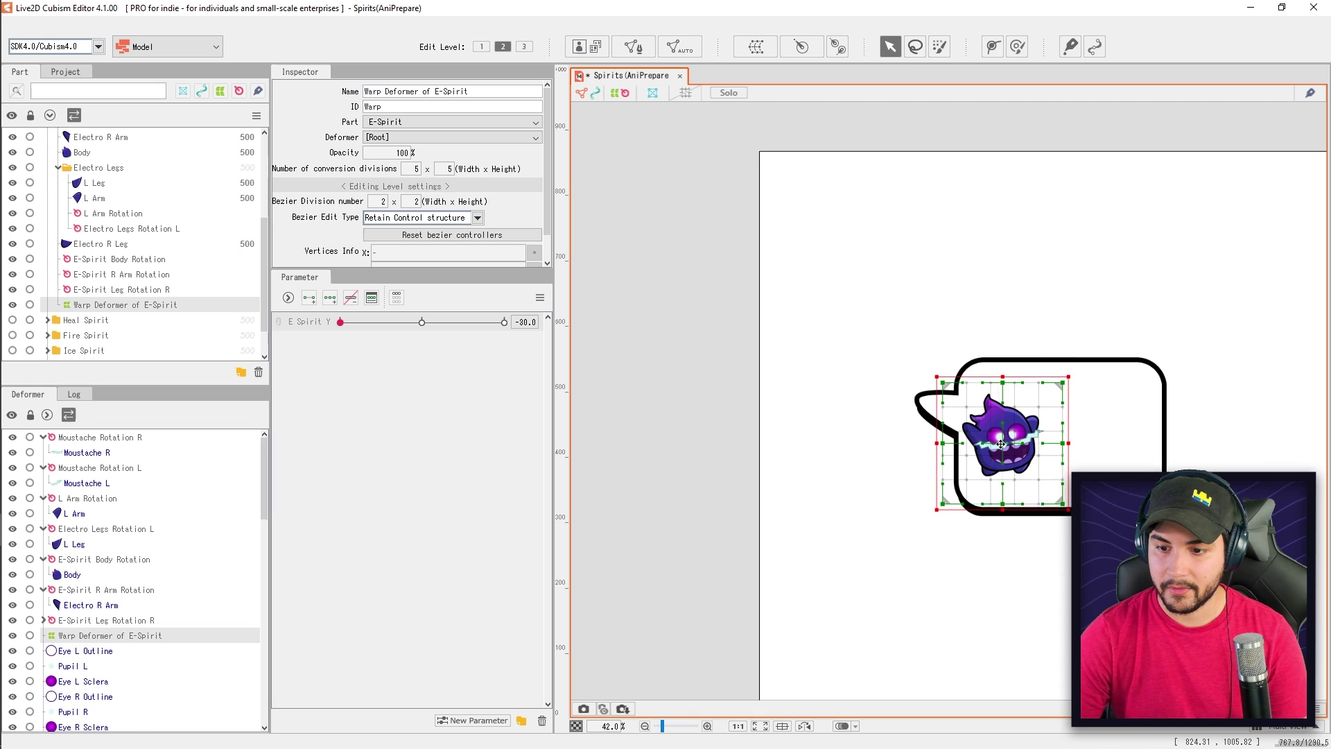
drag(1068, 378, 1048, 397)
drag(994, 452, 1004, 443)
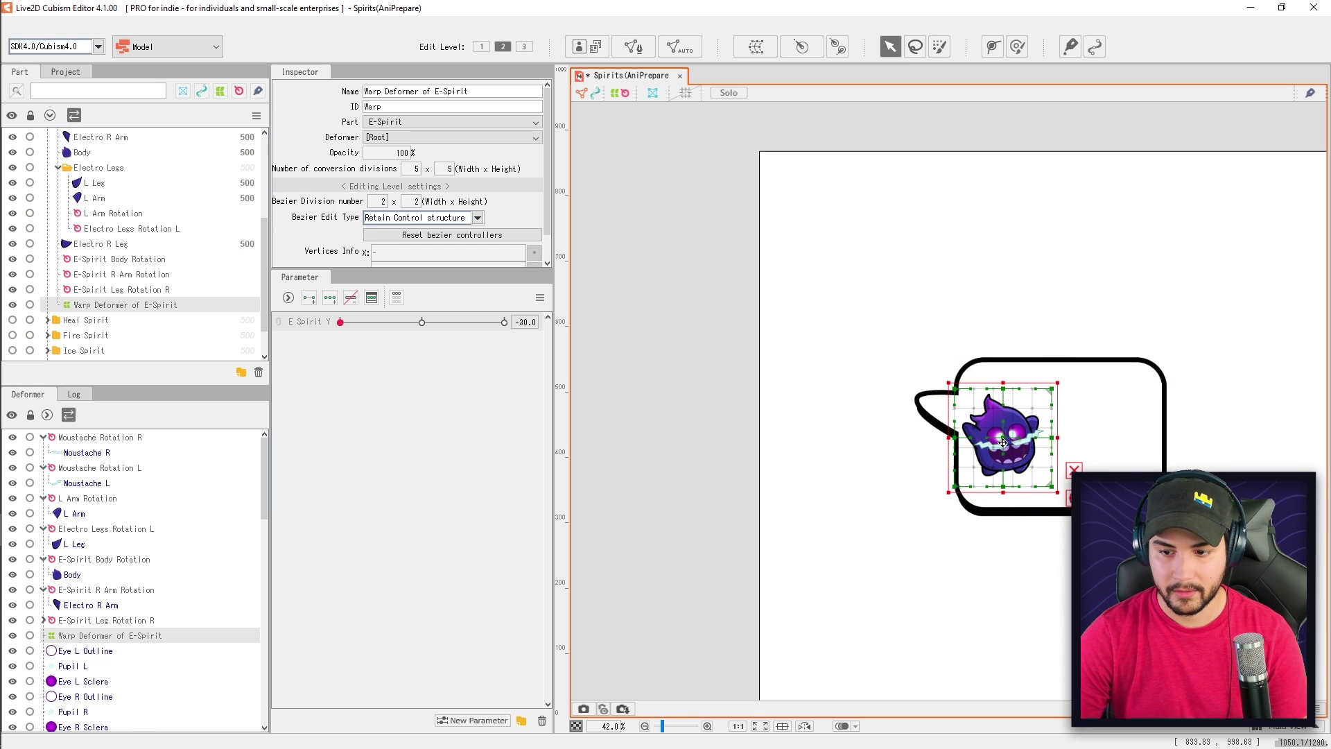
drag(1057, 384, 1043, 400)
drag(998, 448, 1002, 439)
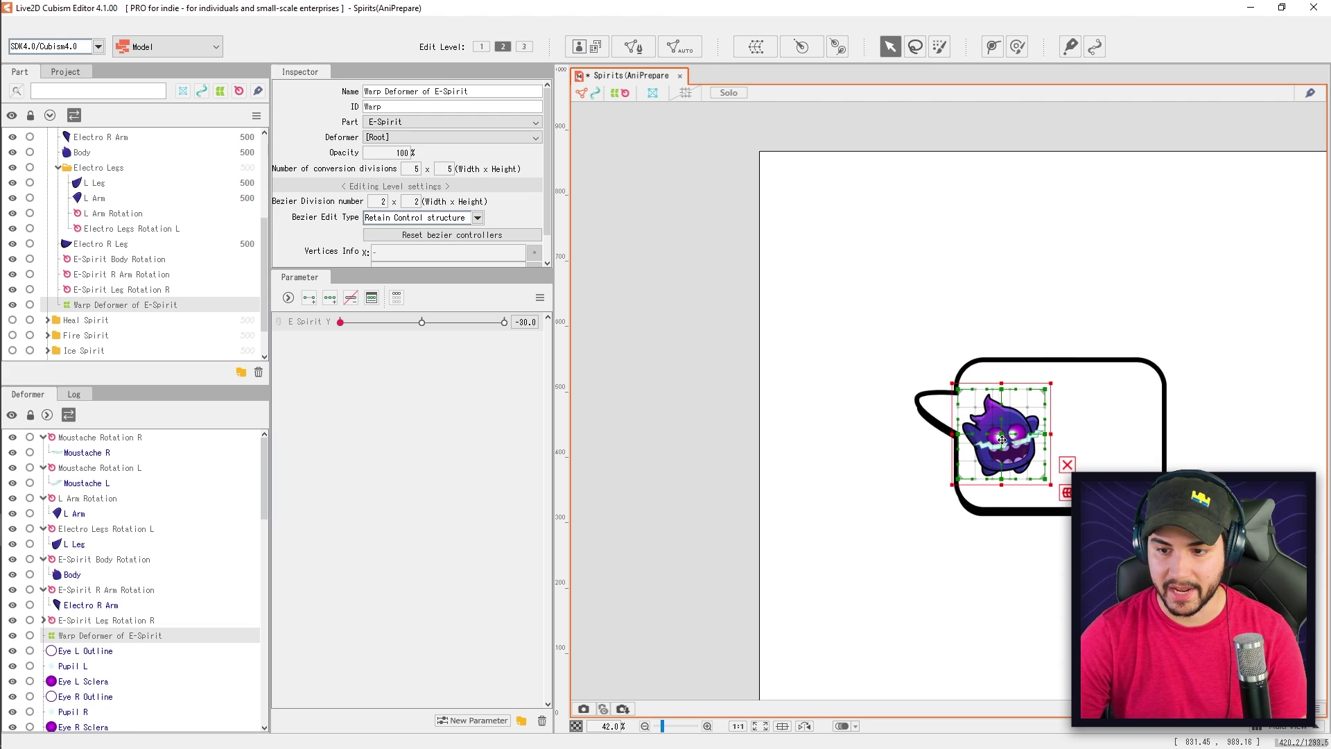
drag(1003, 439, 1001, 442)
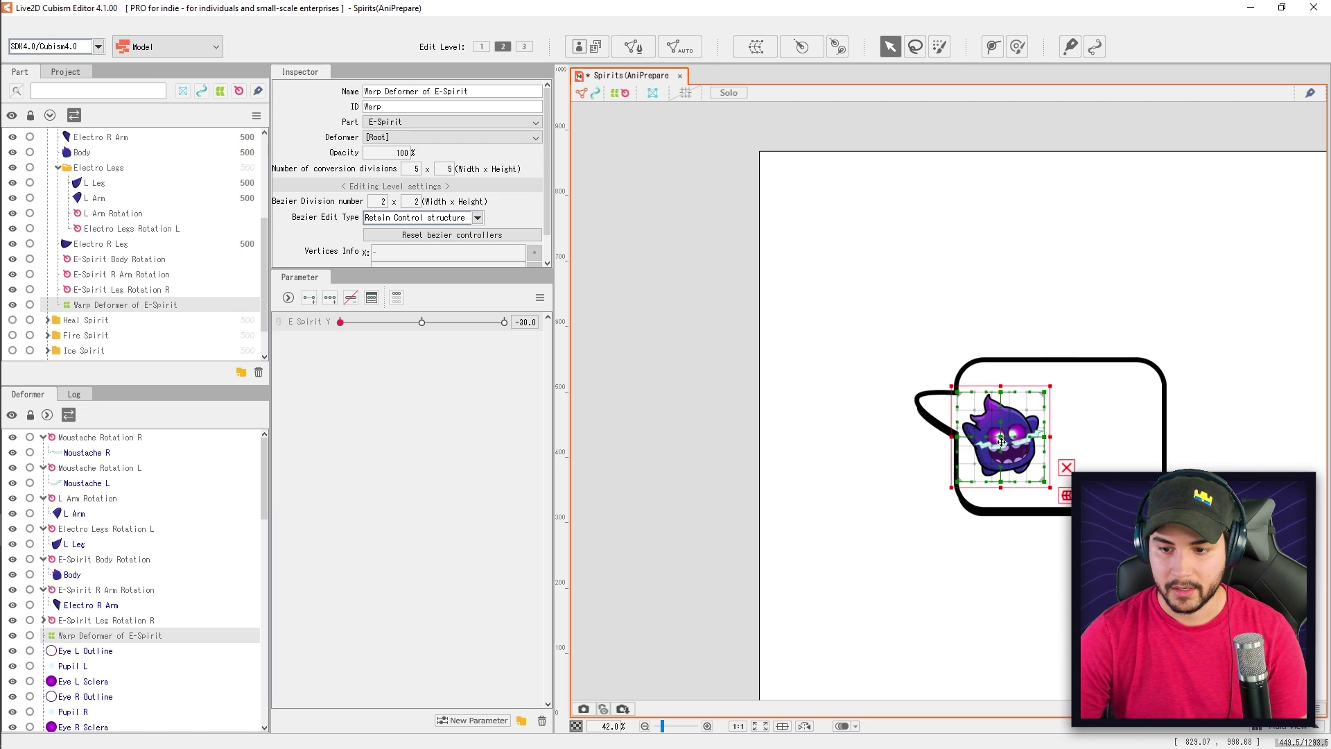
scroll(999, 438, up, 6)
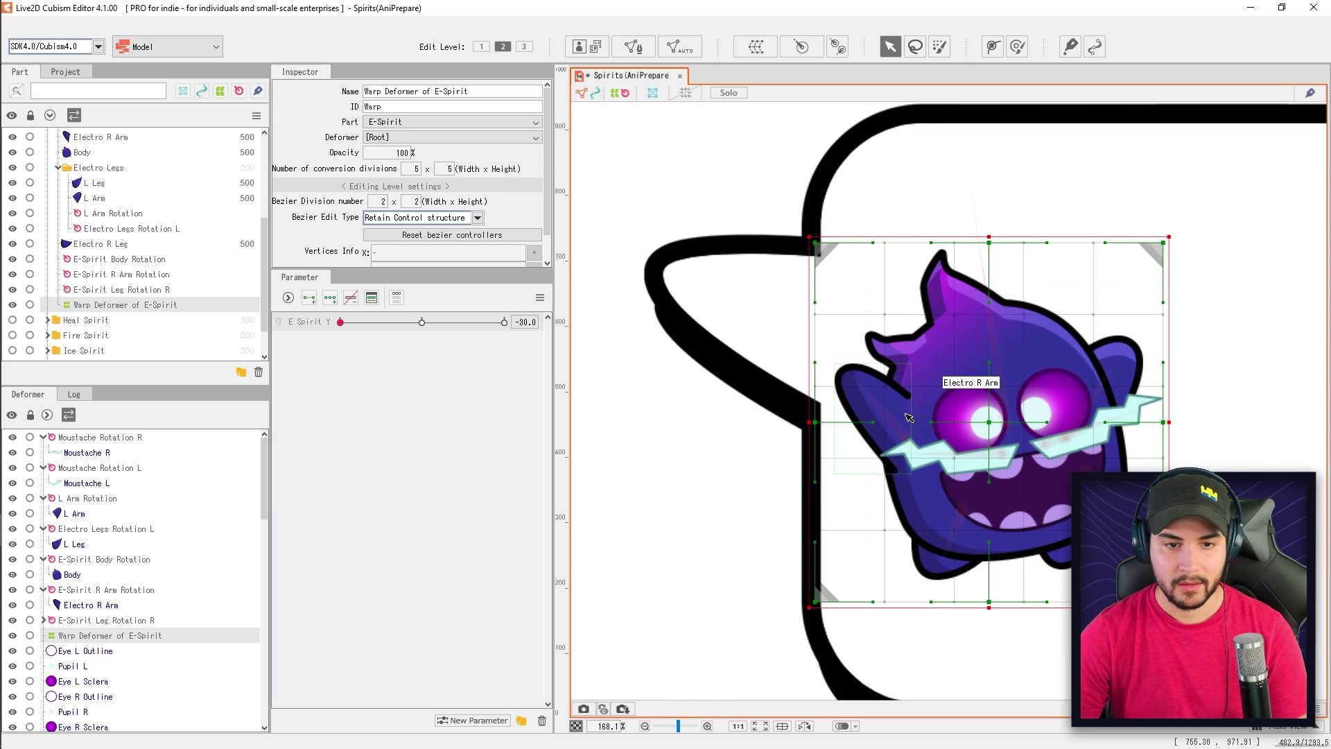
Step: Preview how Espirit XY moves the electro spirit around its center value and open the parameter's options list
scroll(902, 409, down, 2)
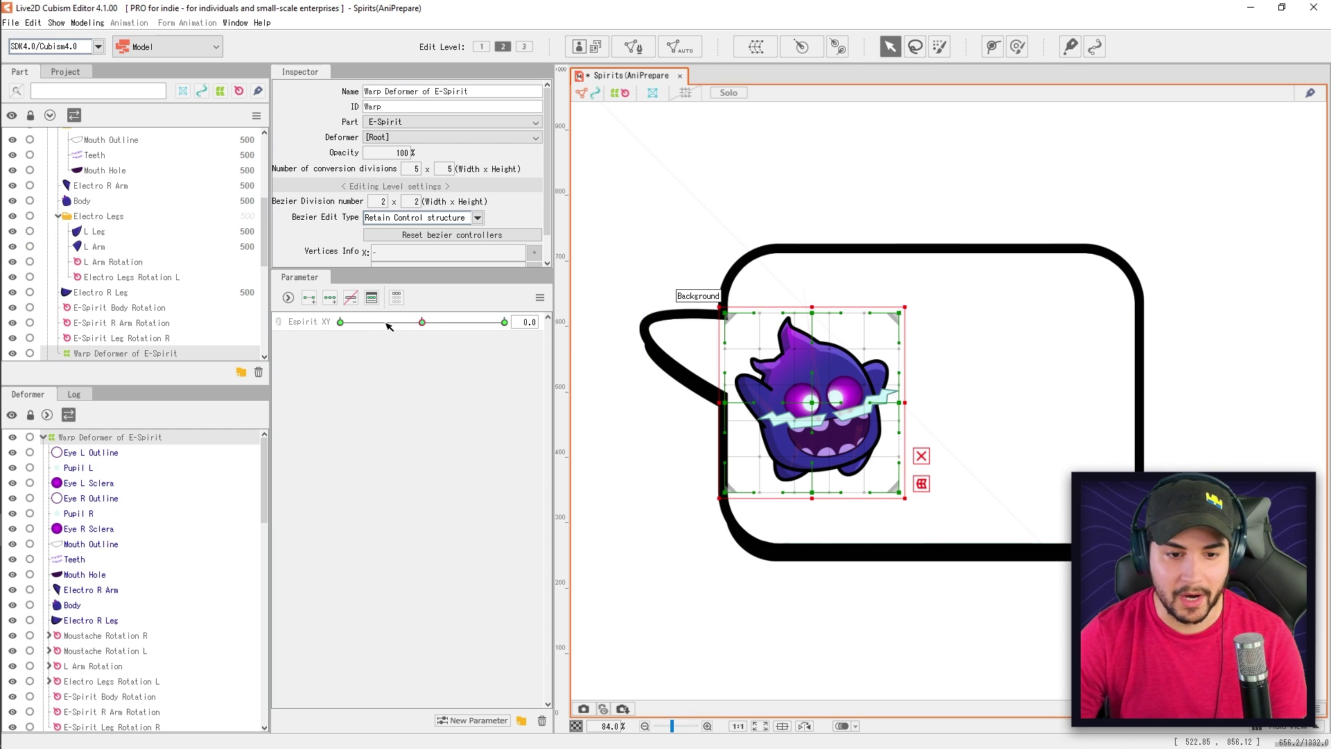
mouse_move(421, 323)
mouse_down()
mouse_move(357, 322)
mouse_move(426, 322)
mouse_move(369, 323)
mouse_move(419, 330)
mouse_up()
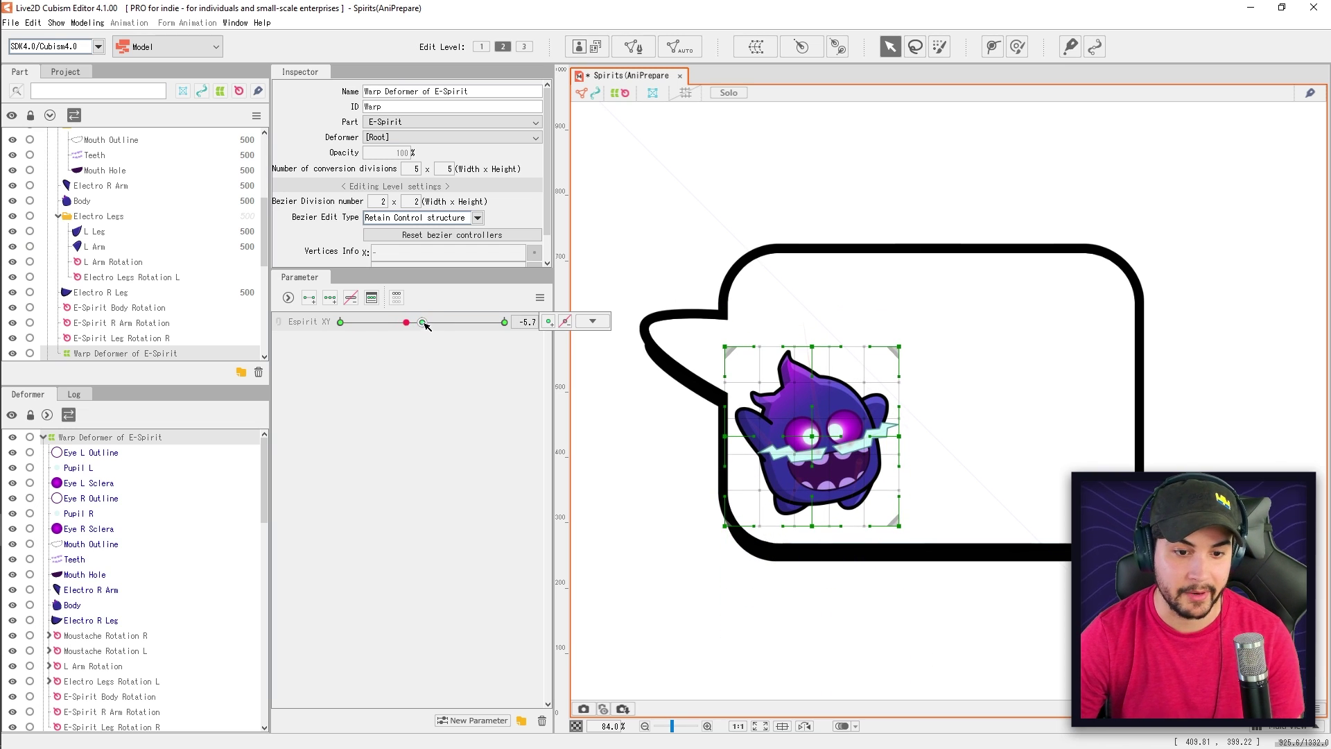
click(592, 321)
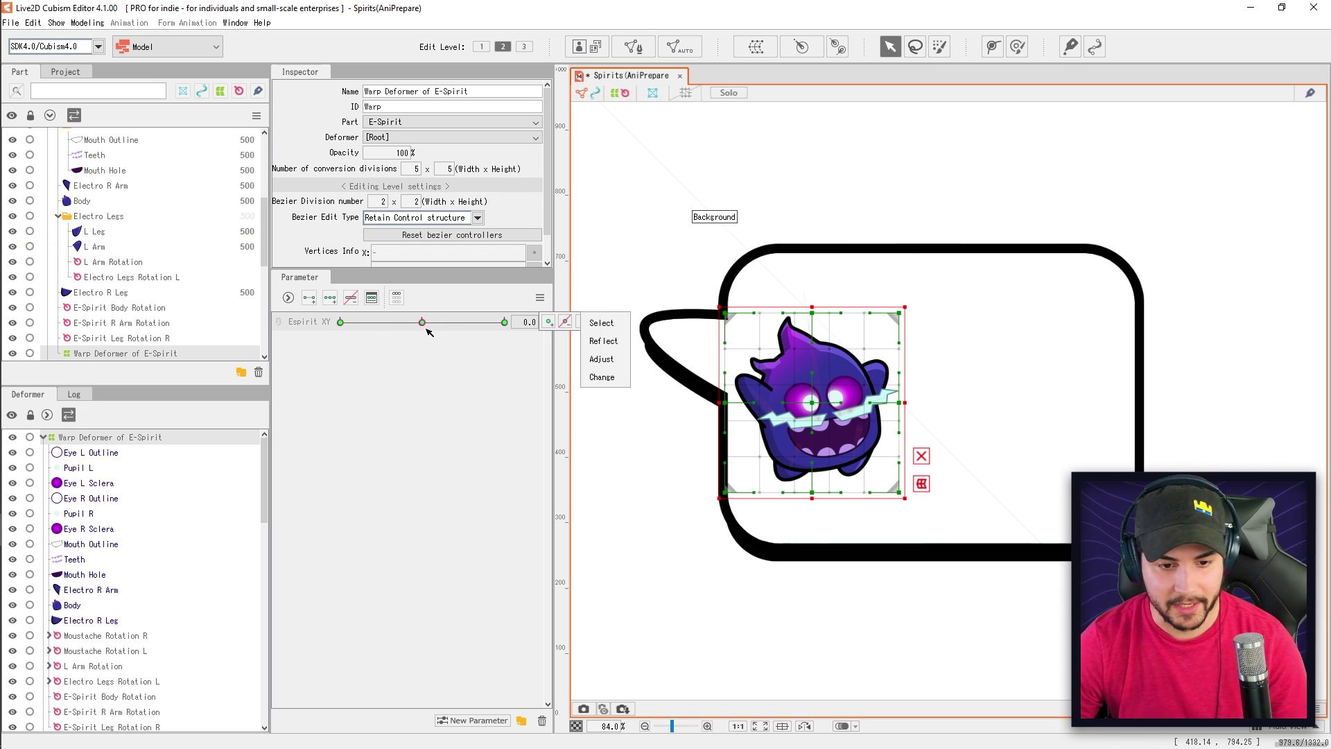
click(449, 397)
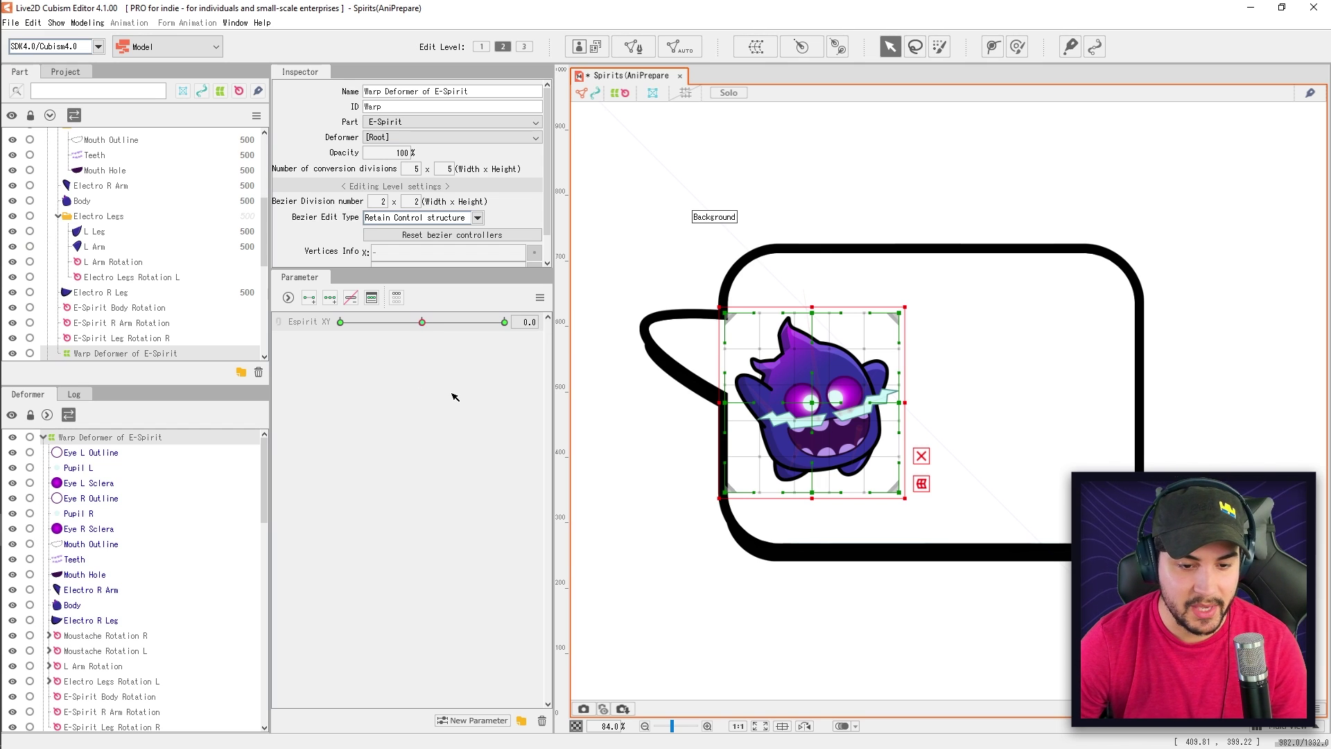
Step: Pose the E-Spirit warp deformer below the speech bubble, shifted left at Espirit XY -30 and shifted right at the opposite end key
drag(425, 326, 341, 322)
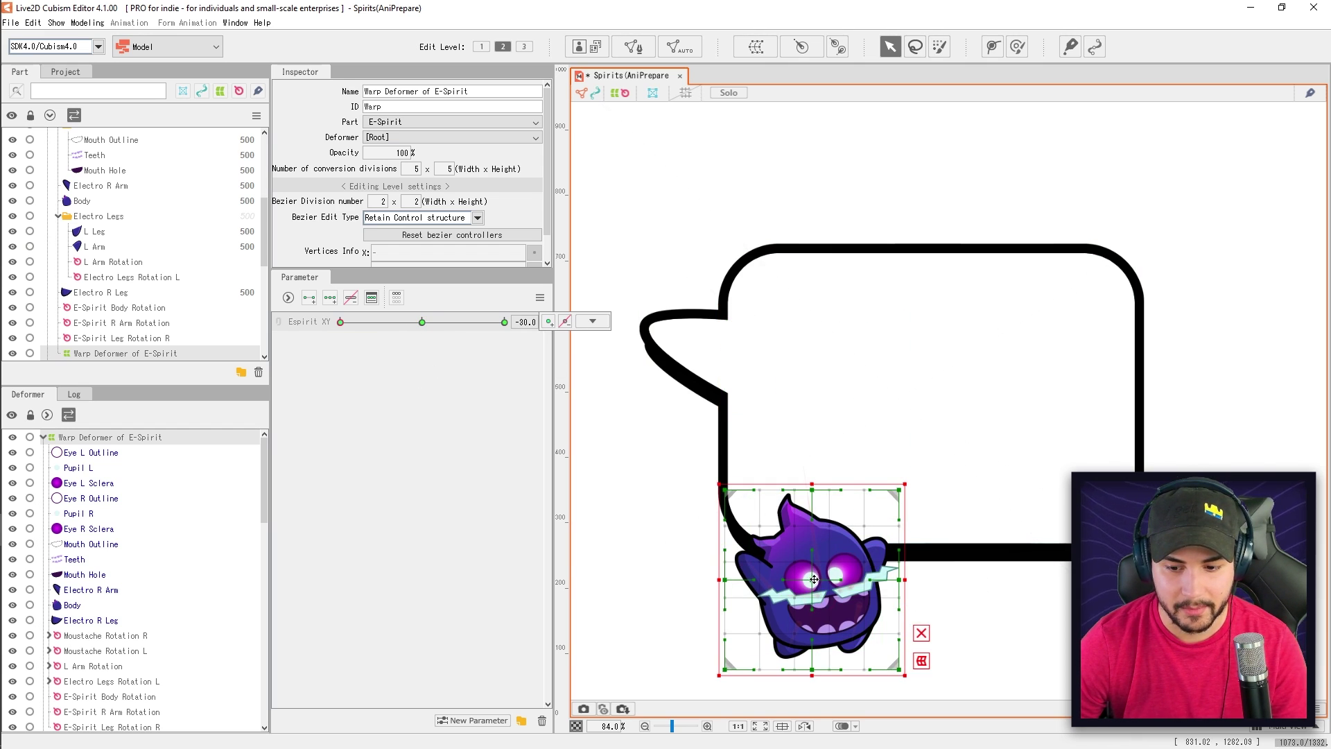
drag(815, 580, 768, 629)
drag(342, 322, 504, 322)
drag(815, 404, 870, 636)
Step: Sweep Espirit XY through its keys to check the electro spirit's movement path
drag(424, 323, 329, 395)
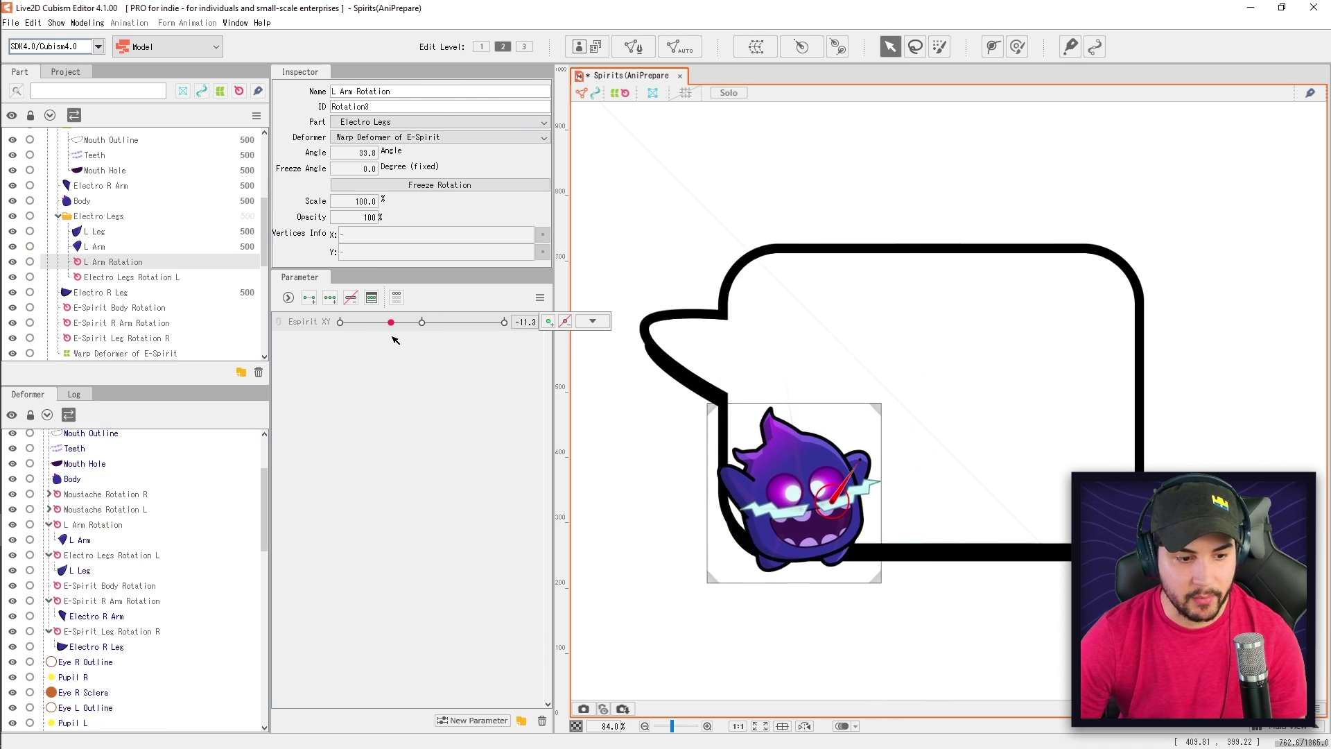
drag(430, 339, 388, 361)
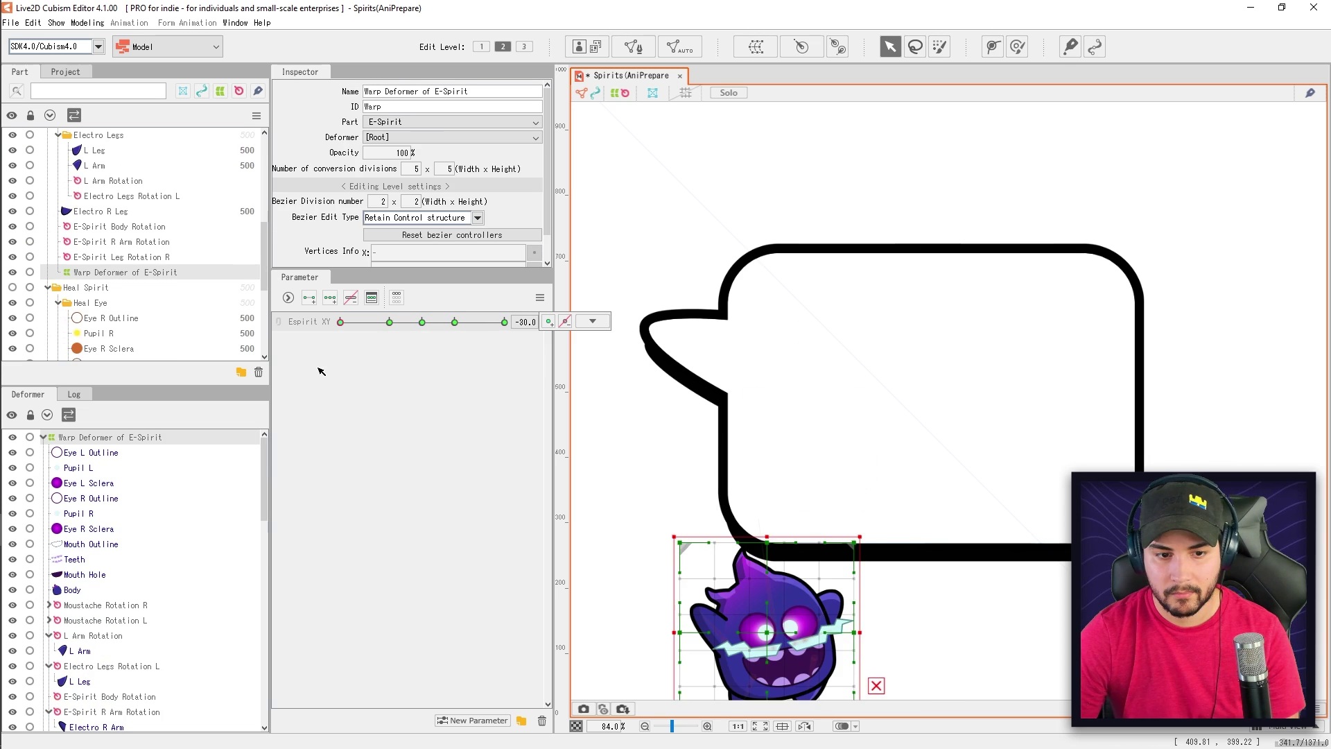
drag(321, 368, 451, 335)
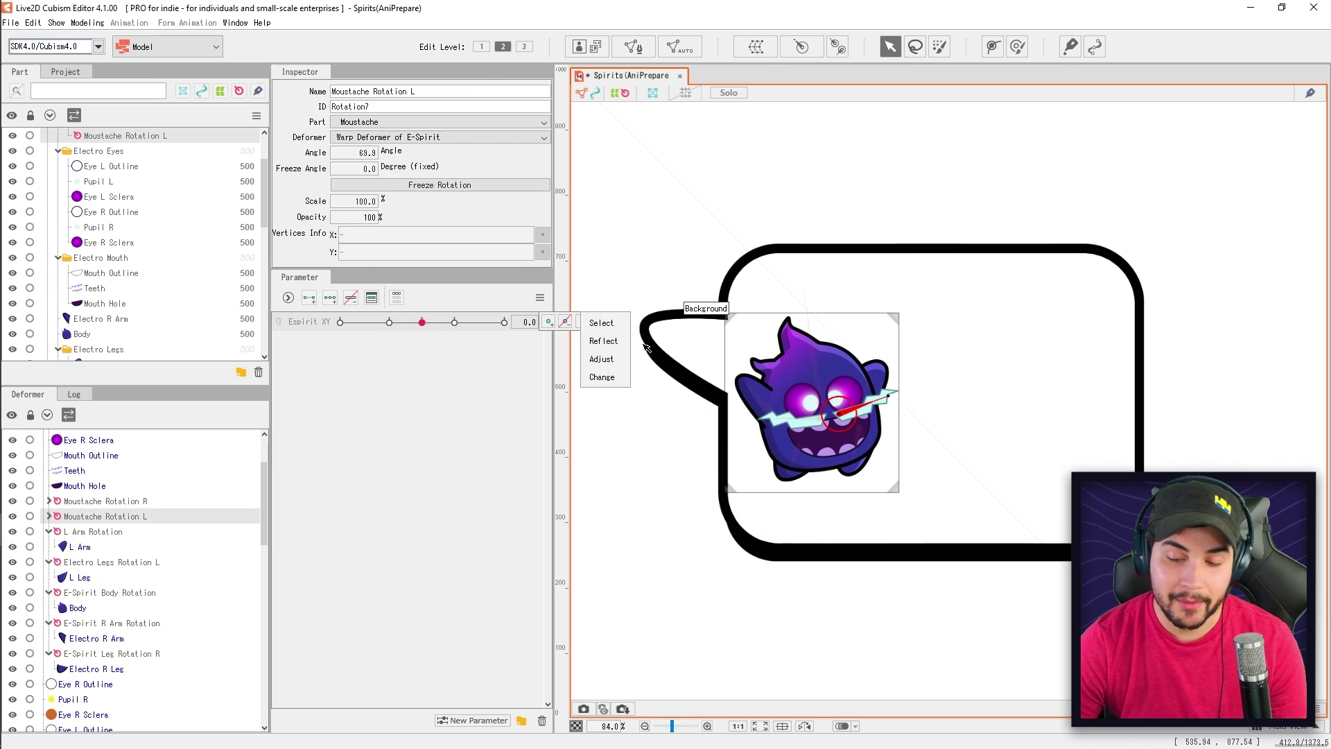
mouse_move(393, 323)
mouse_down()
mouse_move(490, 324)
mouse_move(408, 323)
mouse_move(377, 356)
mouse_move(461, 356)
mouse_move(385, 356)
mouse_move(454, 351)
mouse_move(404, 339)
mouse_up()
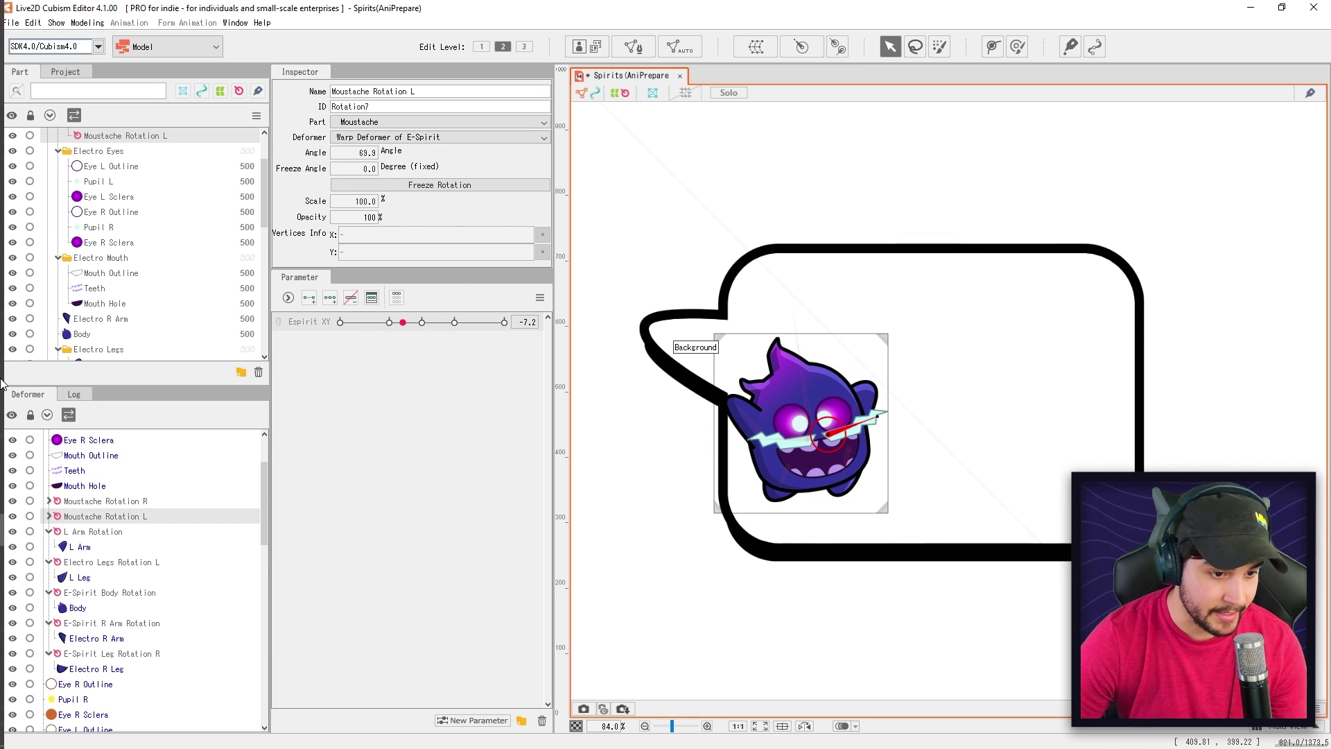
Step: Pose both leg rotation deformers at the Espirit Leg Rotation end keys, swinging the legs to about -200.4° at 30
click(142, 652)
ctrl+click(145, 562)
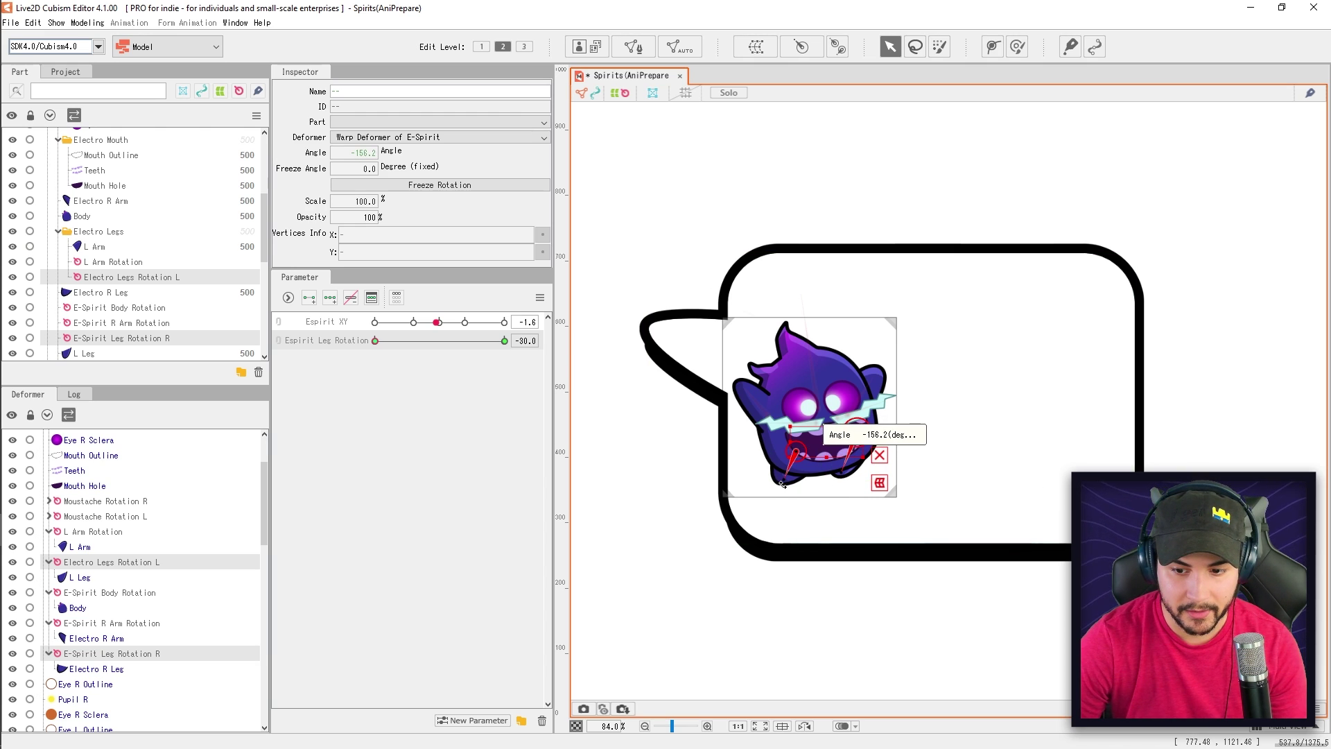
click(377, 341)
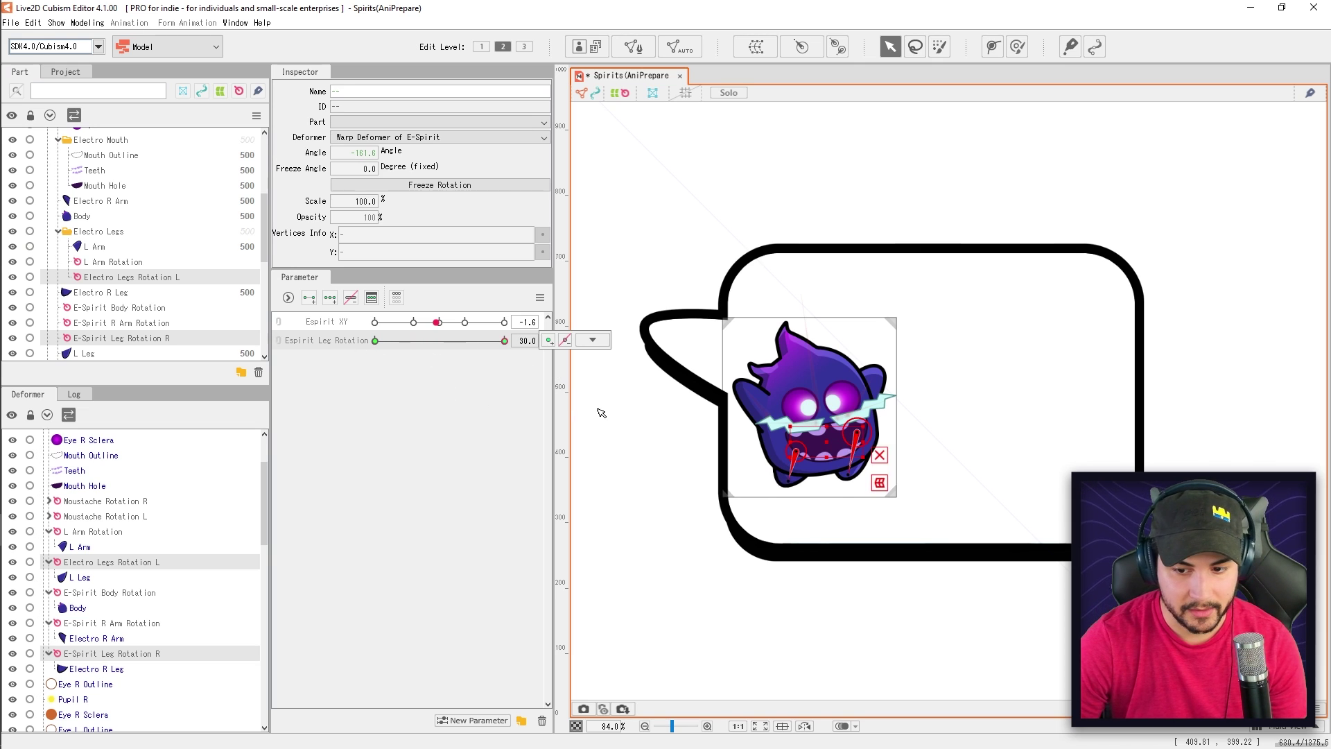
drag(428, 430, 488, 421)
drag(377, 423, 565, 417)
drag(853, 477, 816, 485)
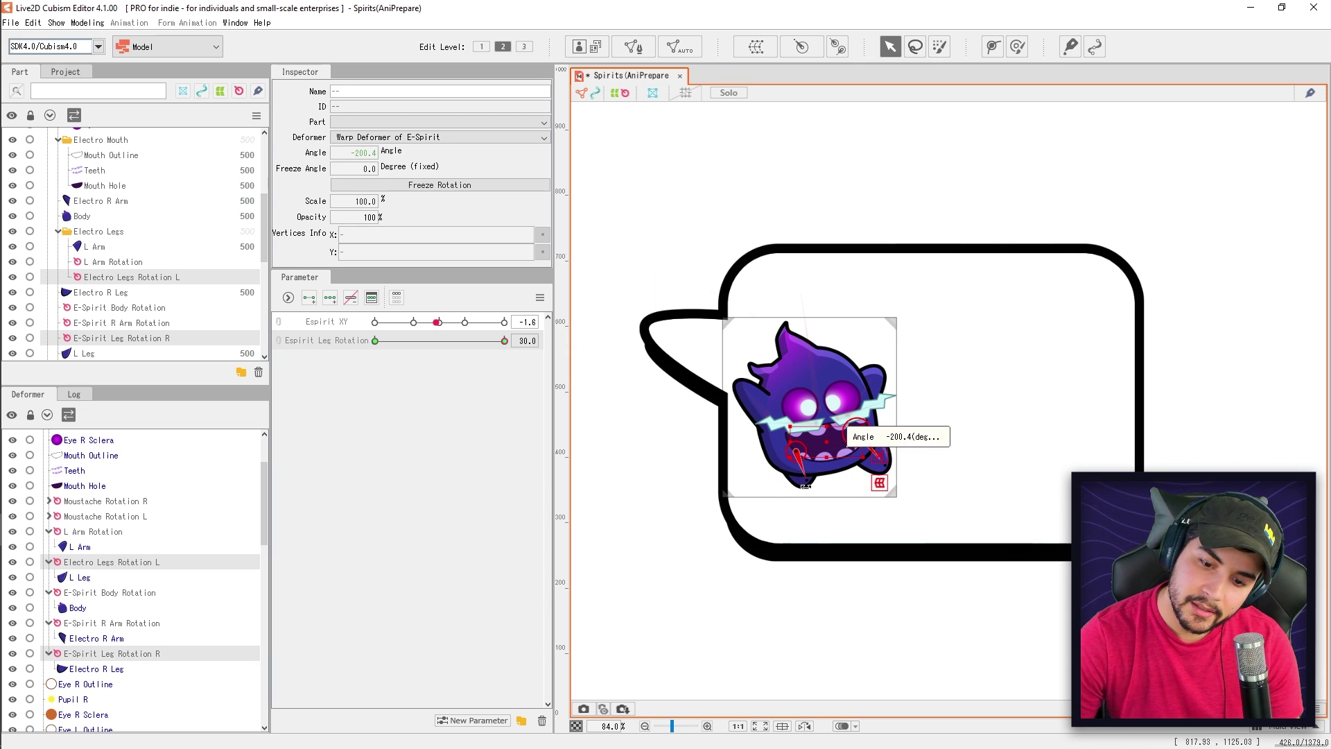
click(805, 485)
Step: Test Espirit Leg Rotation together with Espirit XY to check the swinging legs, and return Espirit XY to 0
mouse_move(504, 341)
mouse_down()
mouse_move(412, 344)
mouse_move(483, 341)
mouse_up()
click(465, 321)
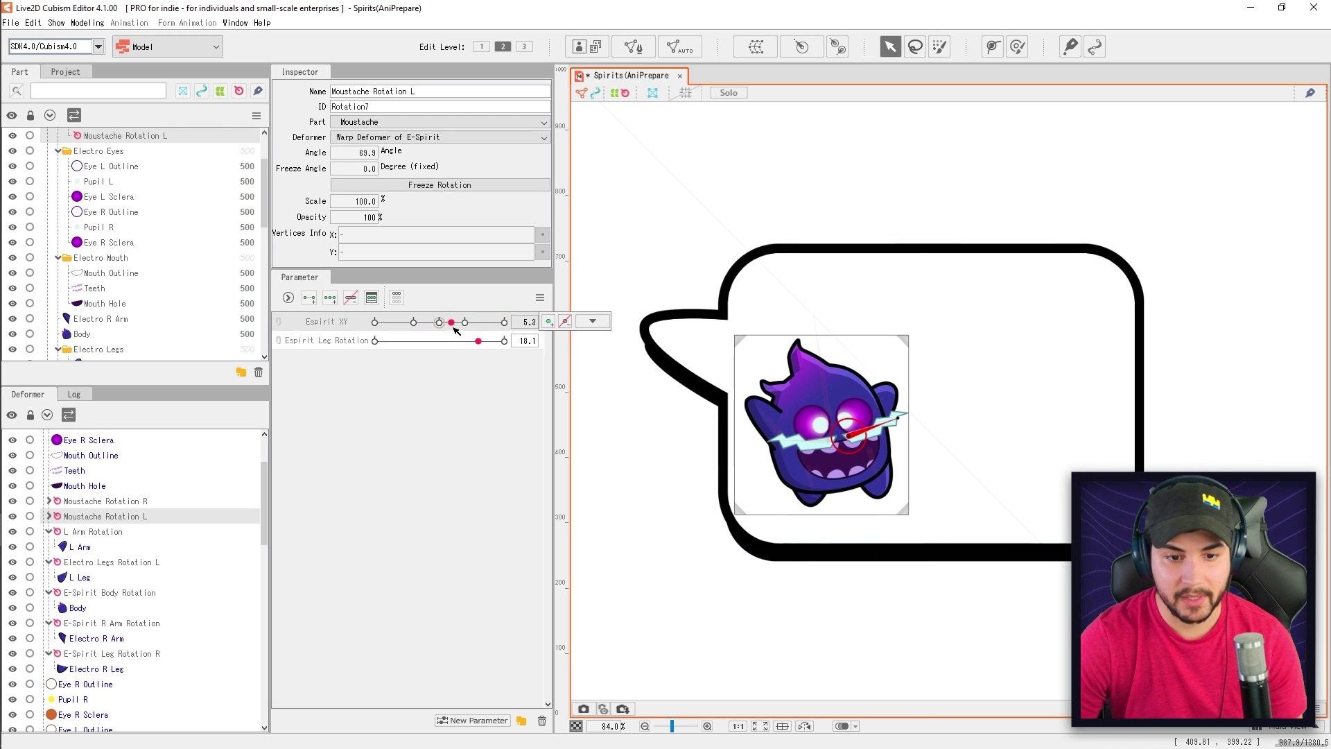
click(488, 352)
drag(505, 340, 459, 341)
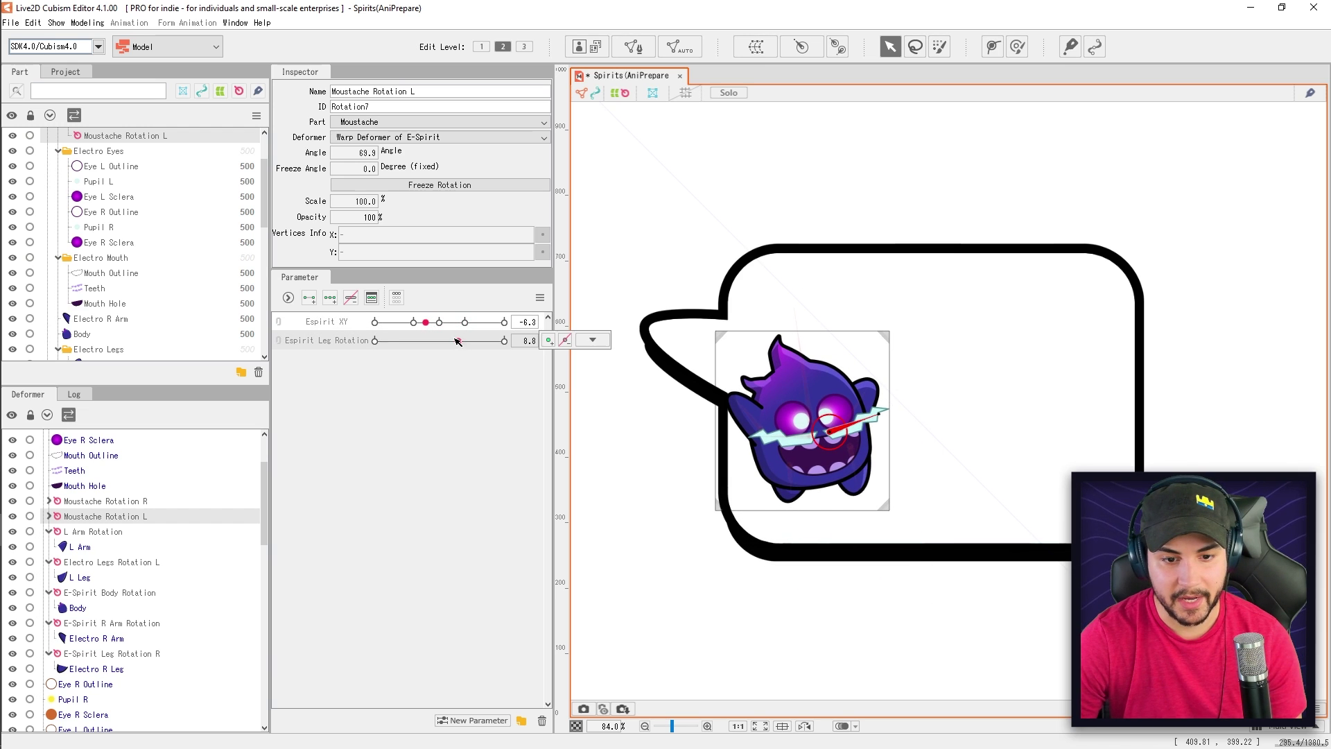
drag(375, 340, 431, 341)
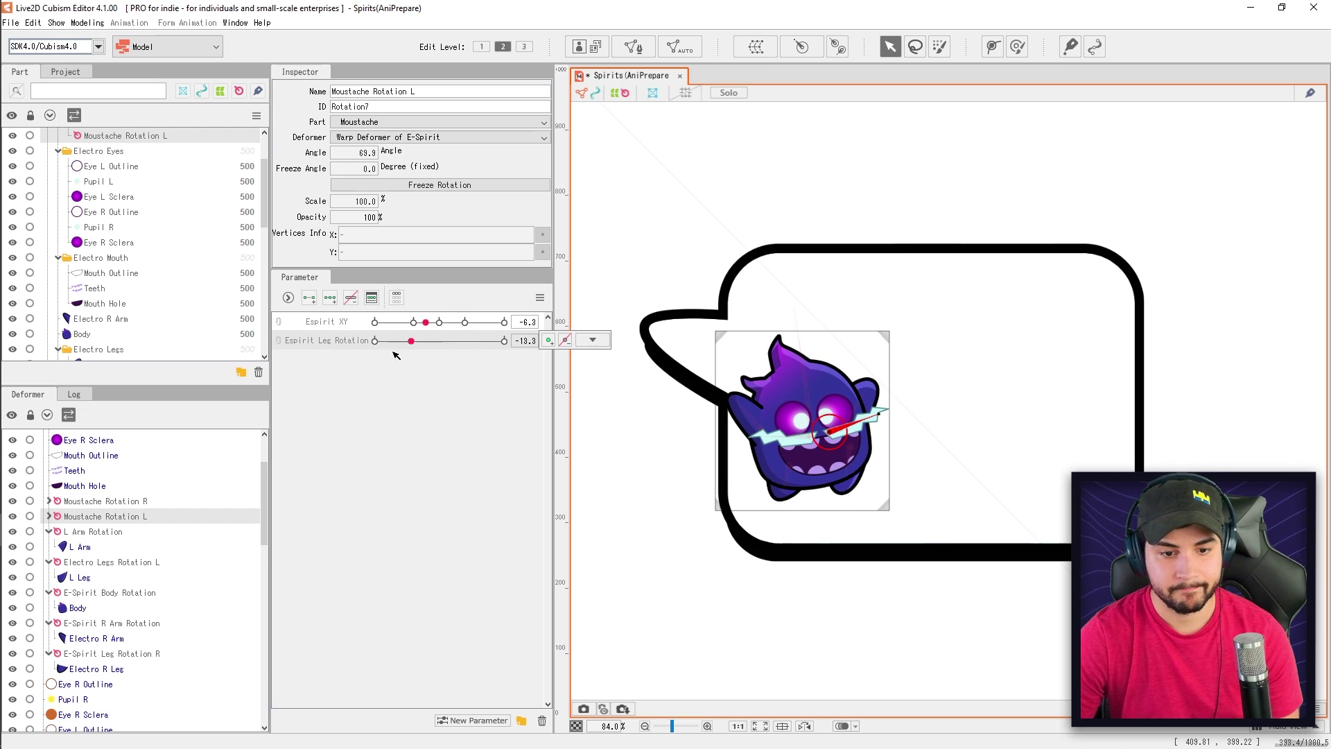
click(439, 321)
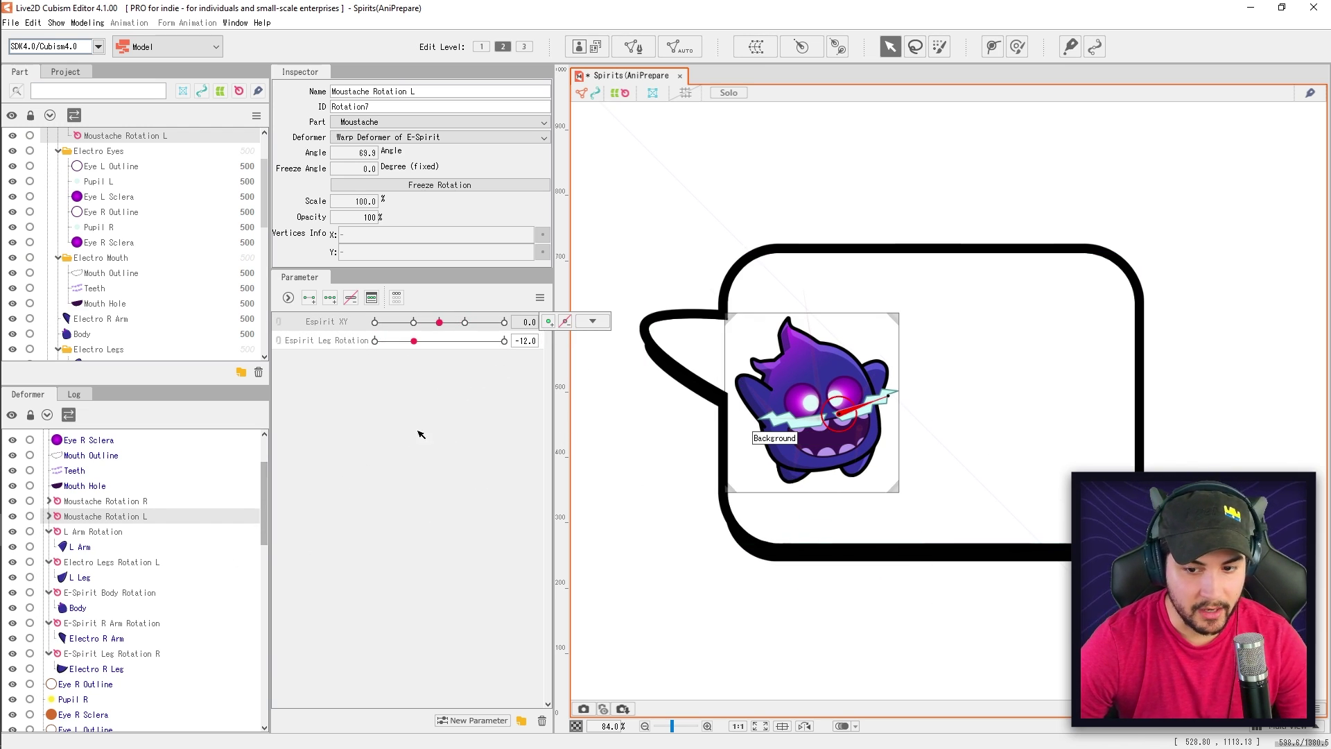
Step: Pose both arm rotation deformers at Espirit Arm Rotation -30, swinging the electro spirit's arms outward, with Espirit XY at about -18.7
drag(875, 389, 694, 437)
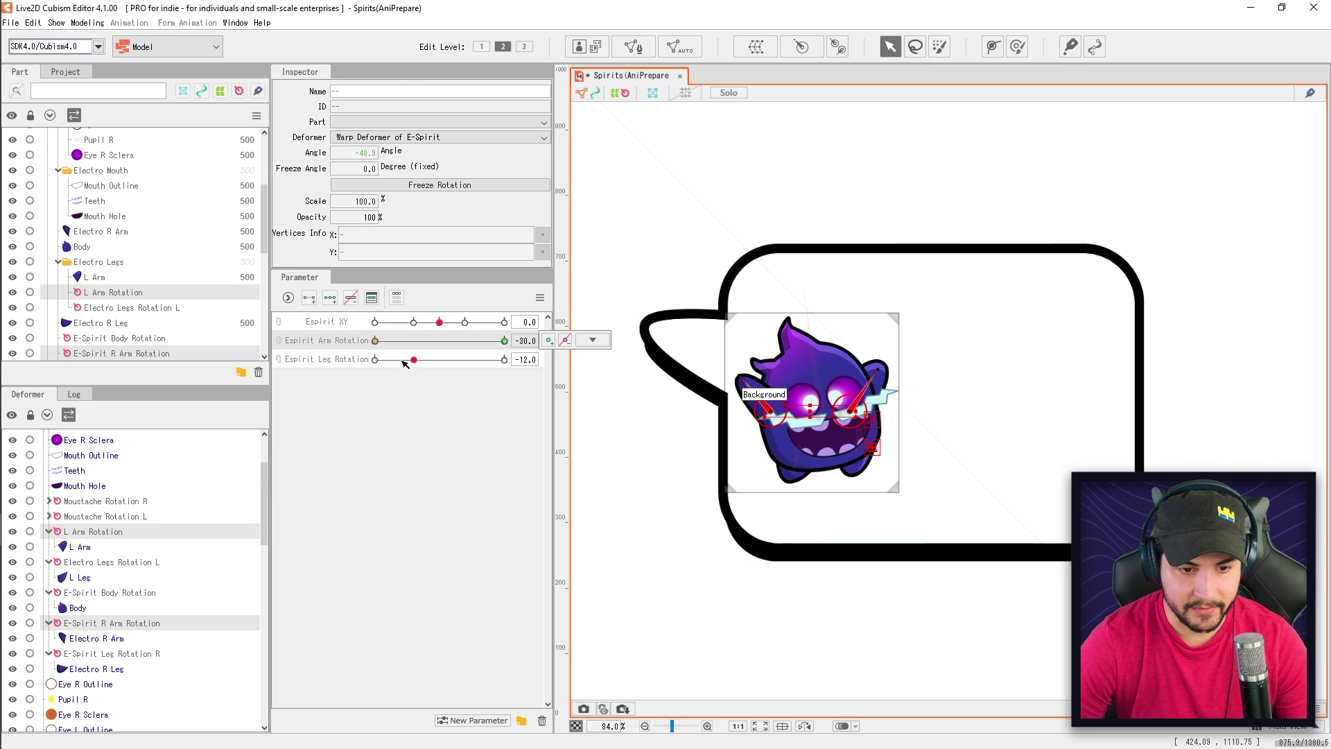
mouse_move(409, 323)
mouse_down()
mouse_move(378, 323)
mouse_move(399, 331)
mouse_up()
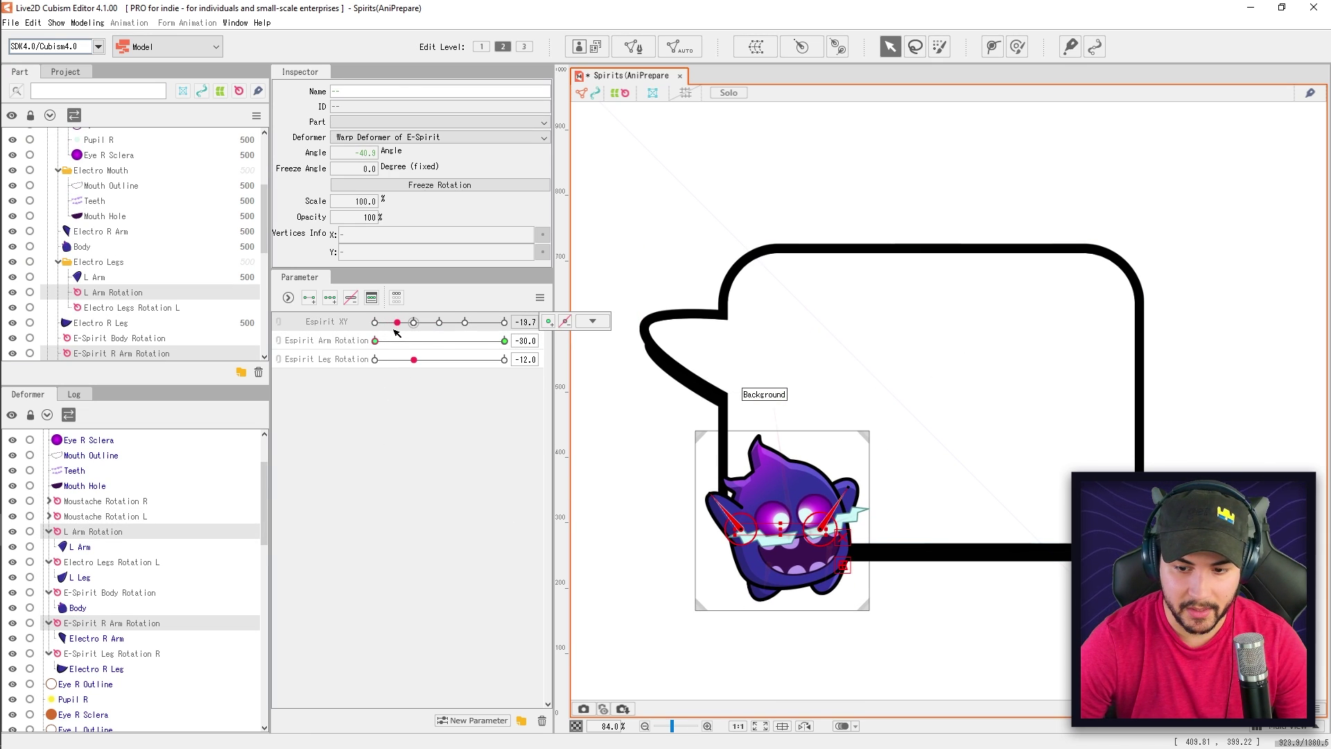
drag(710, 504, 695, 519)
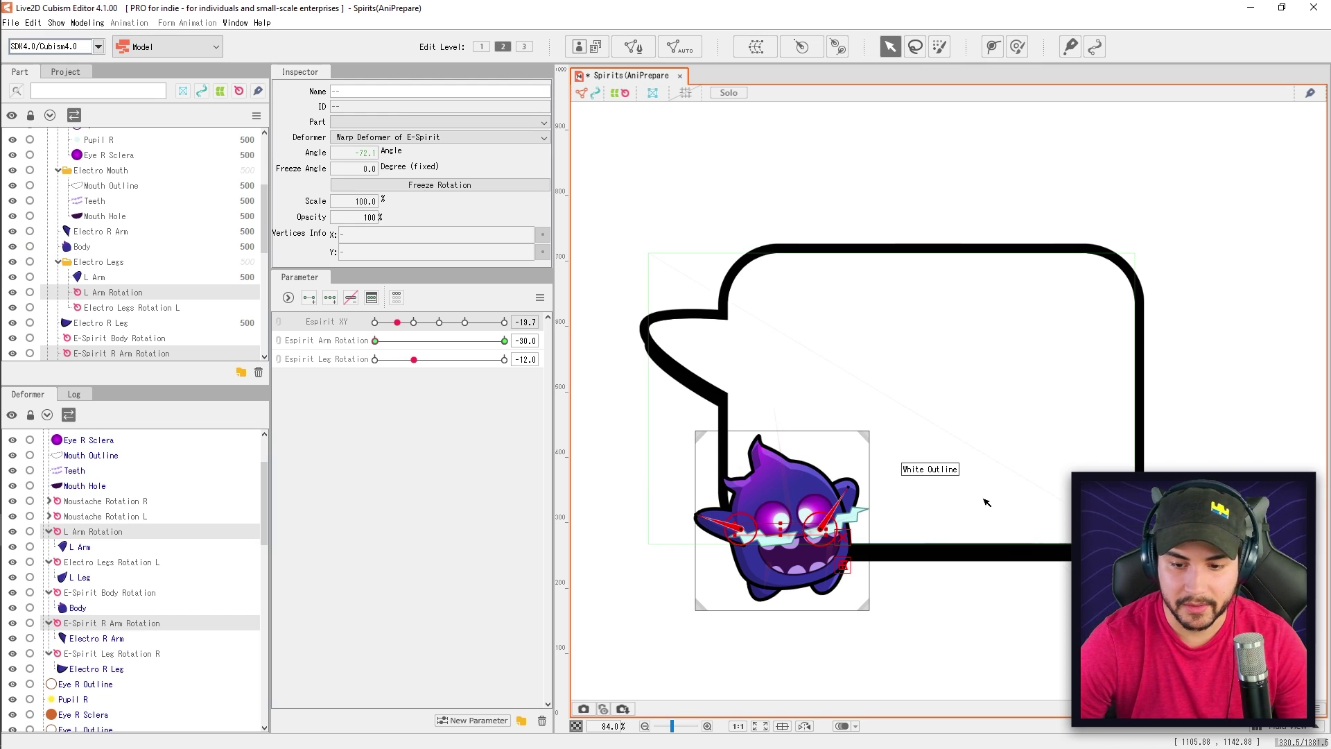
drag(864, 491, 891, 509)
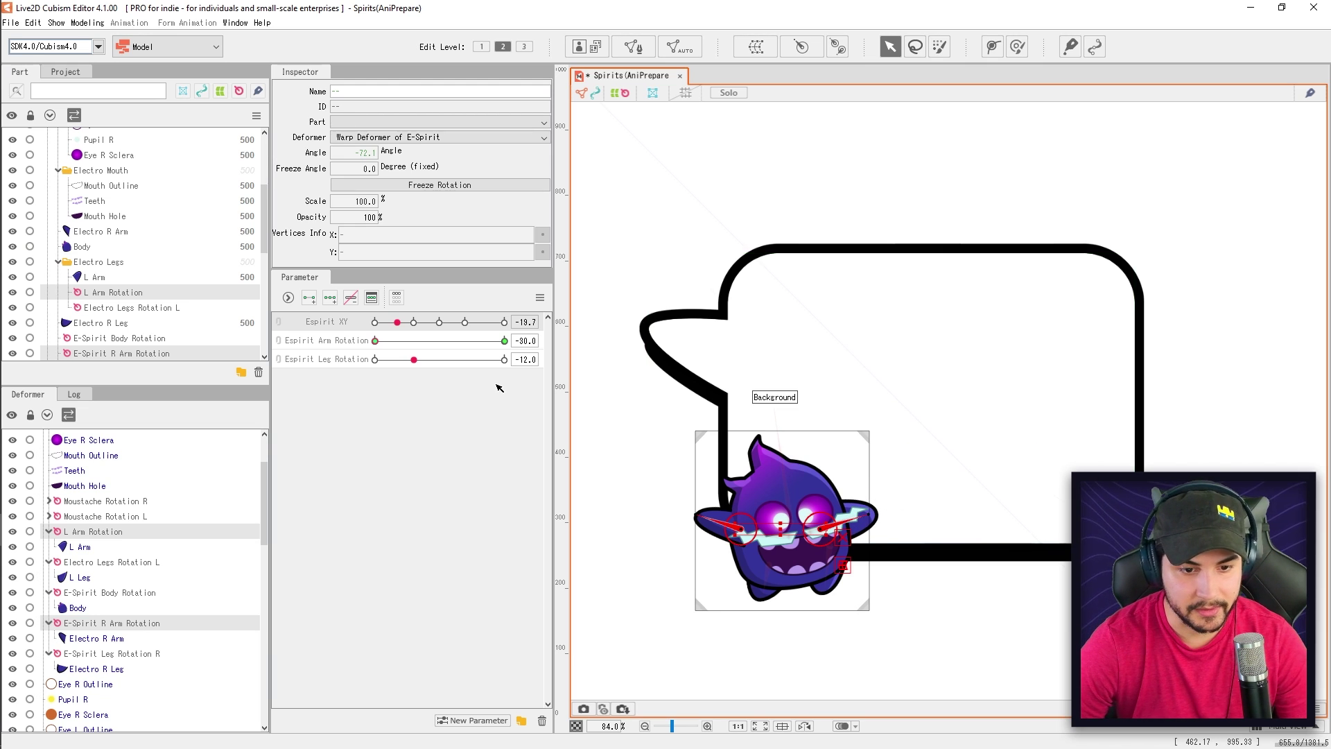
Step: Test Espirit Arm Rotation together with Espirit XY to check the swinging arms
click(386, 345)
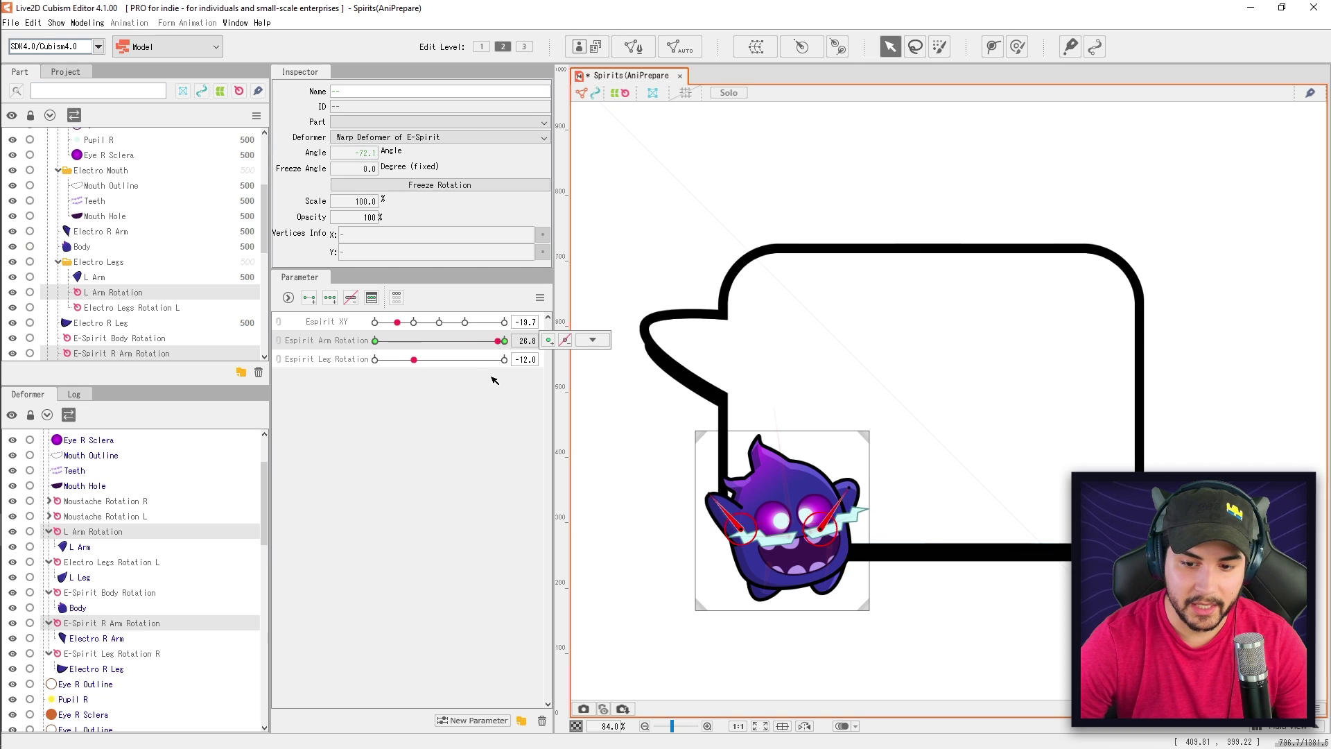
drag(416, 323, 285, 347)
click(504, 340)
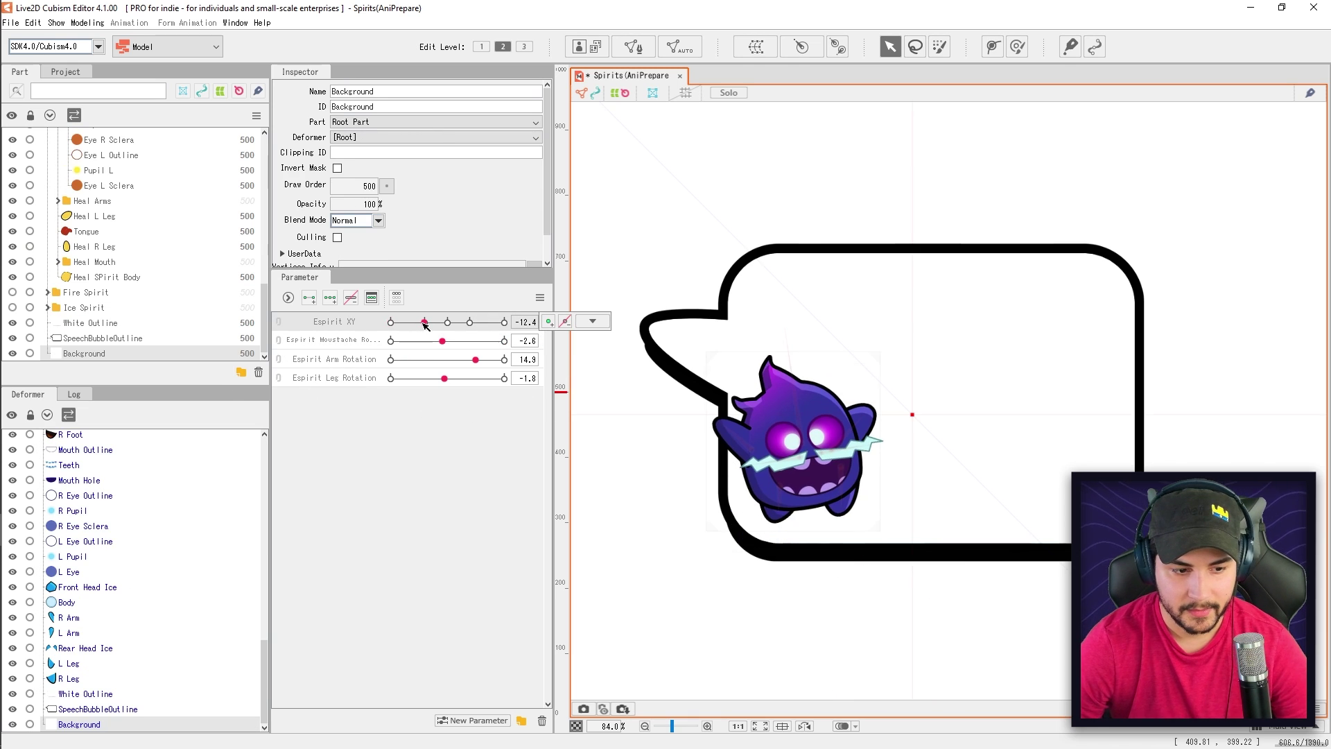
drag(425, 322, 424, 323)
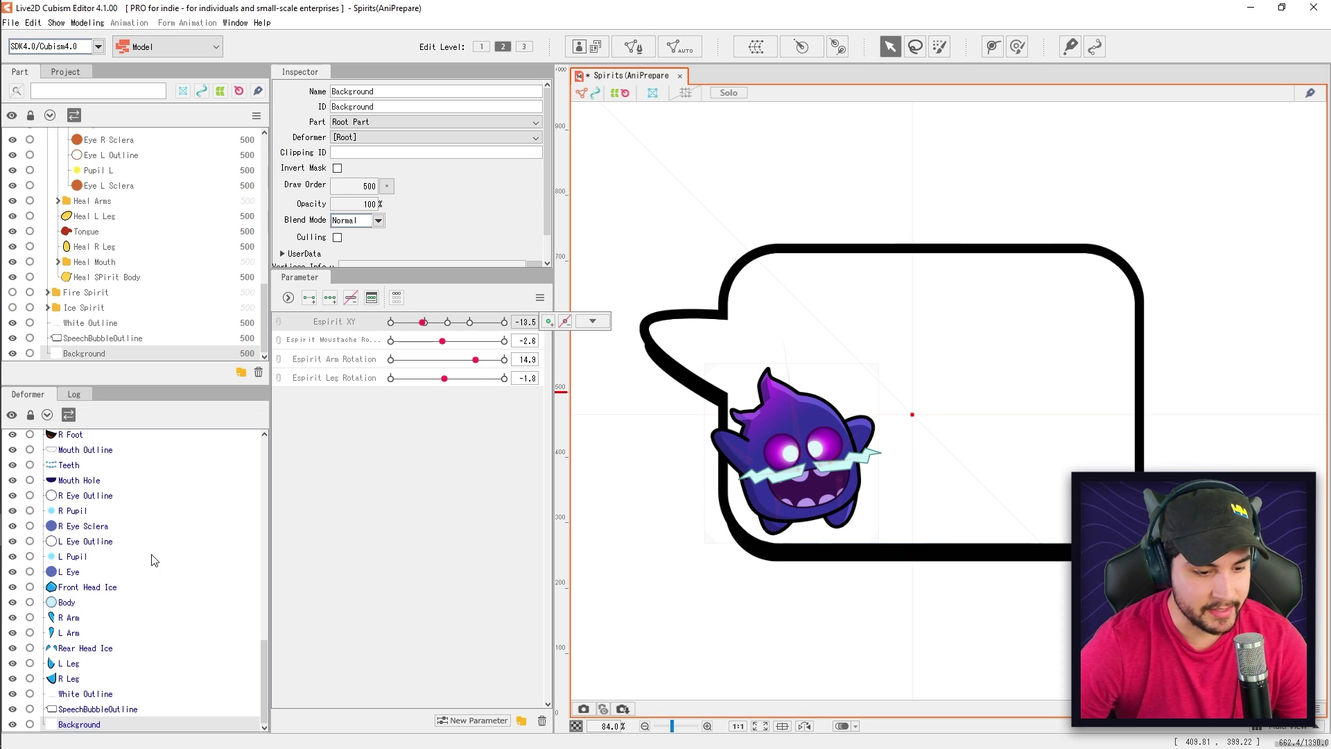
Step: Select both moustache rotation deformers and adjust their tilt at Espirit Moustache Rotation -30, with Espirit XY at -30
scroll(134, 563, up, 3)
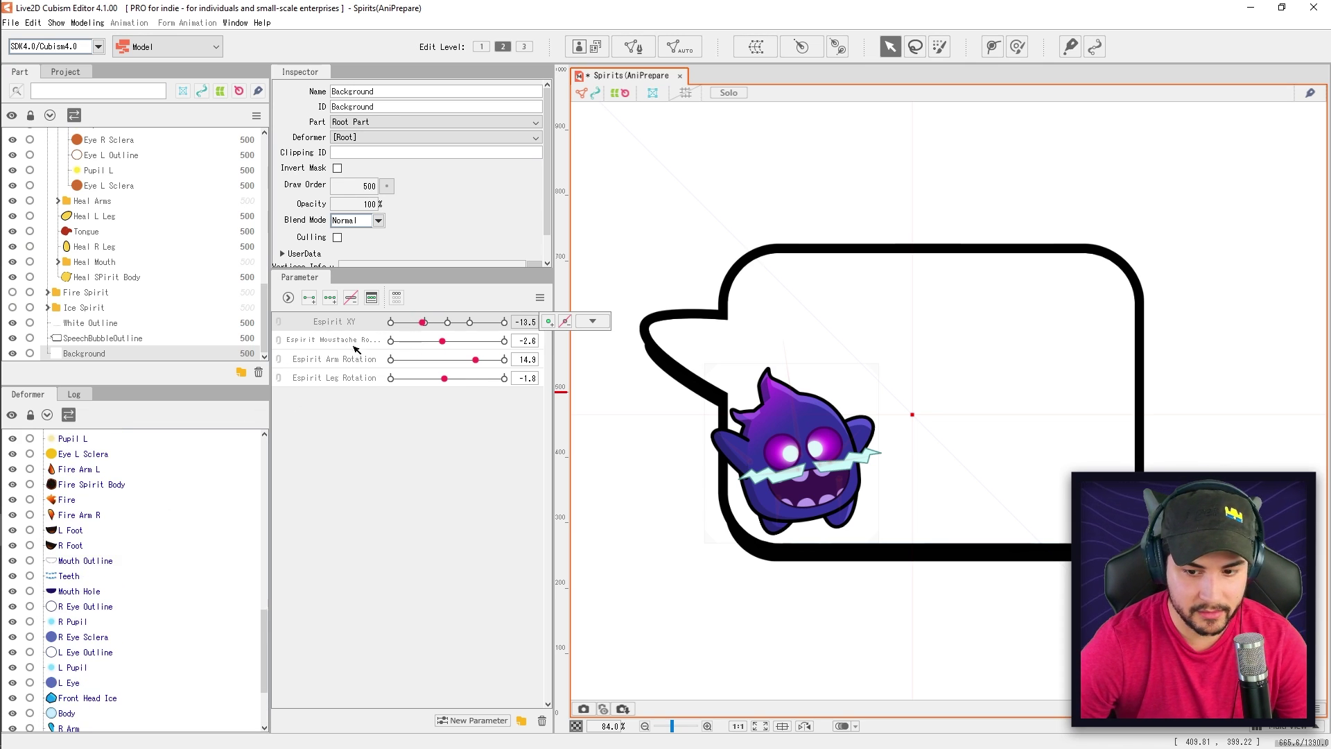
drag(264, 656, 297, 488)
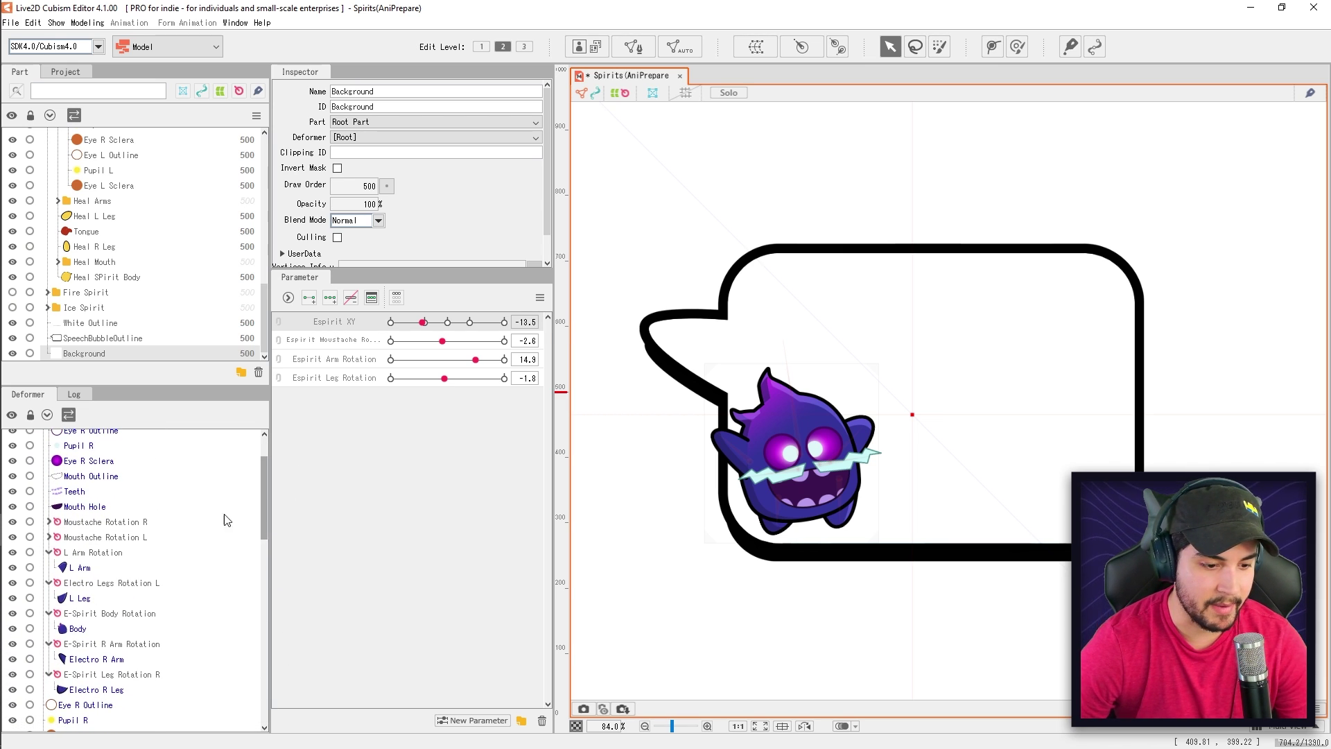
click(109, 583)
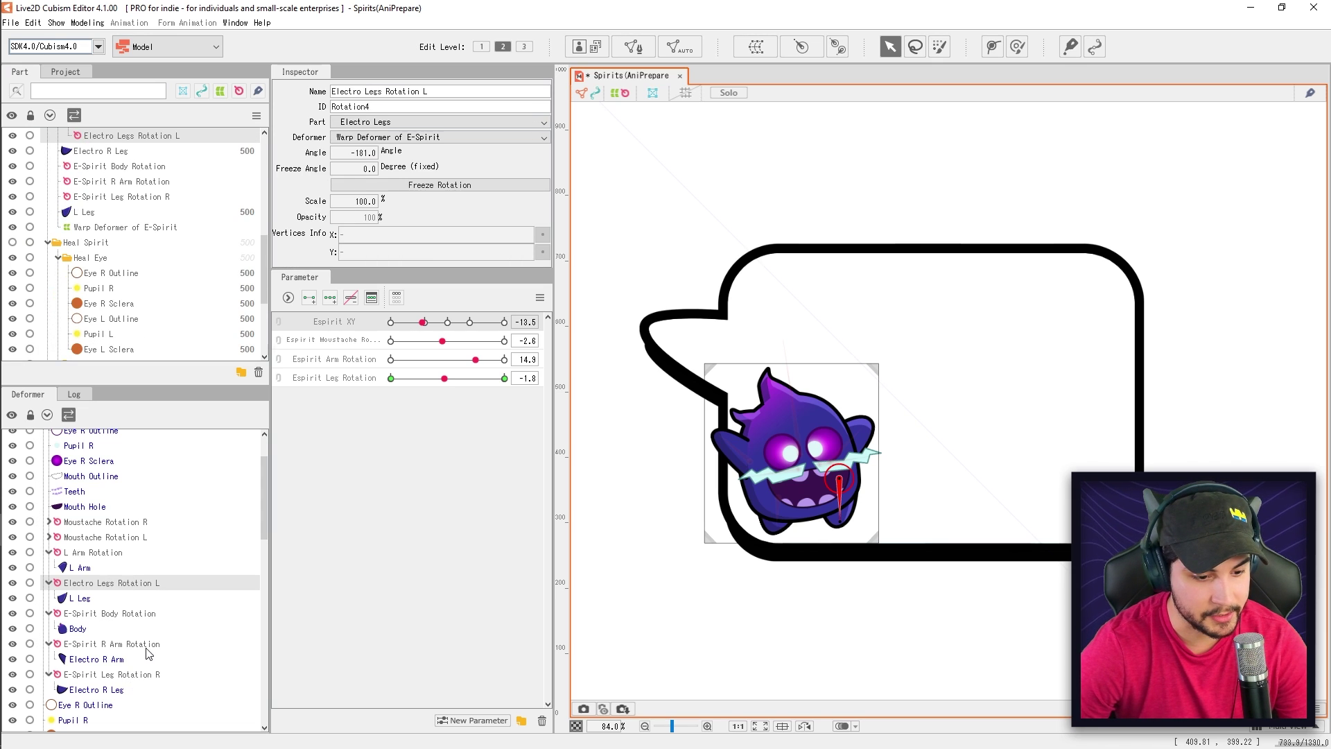
click(120, 524)
ctrl+click(121, 538)
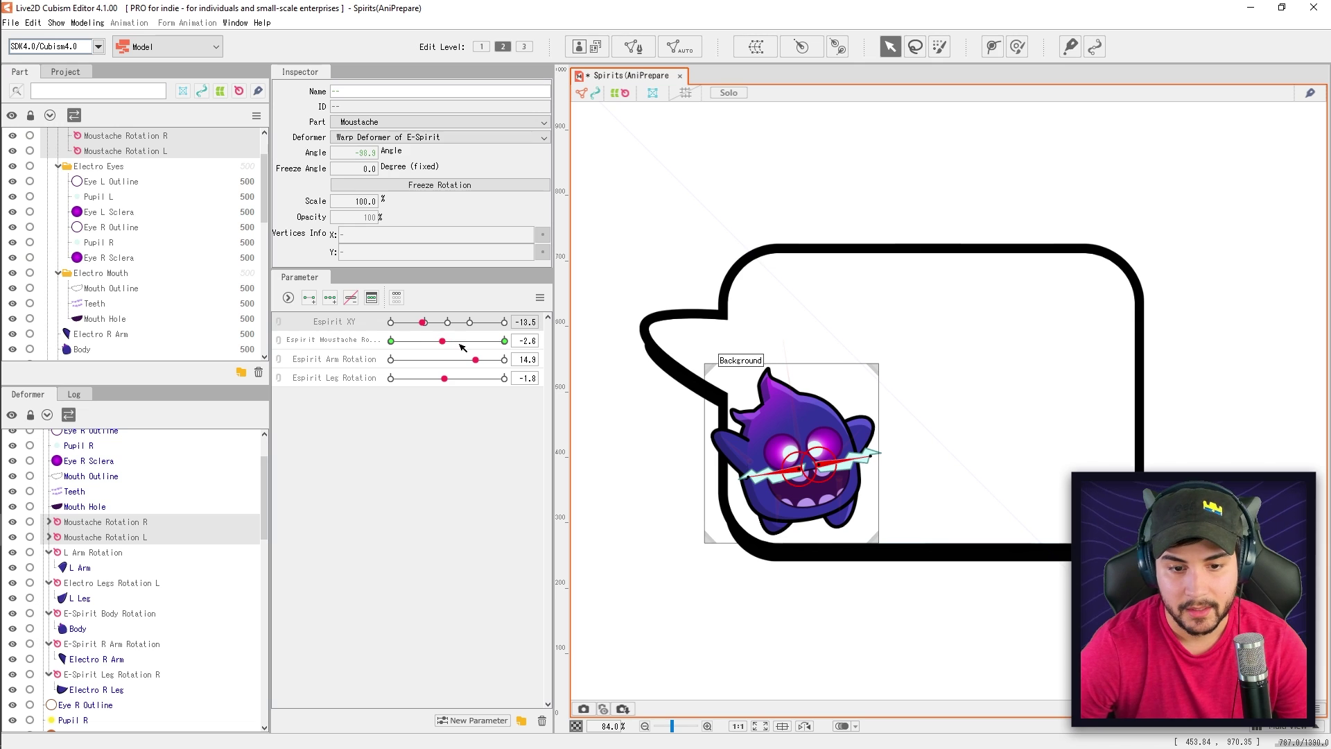
click(389, 340)
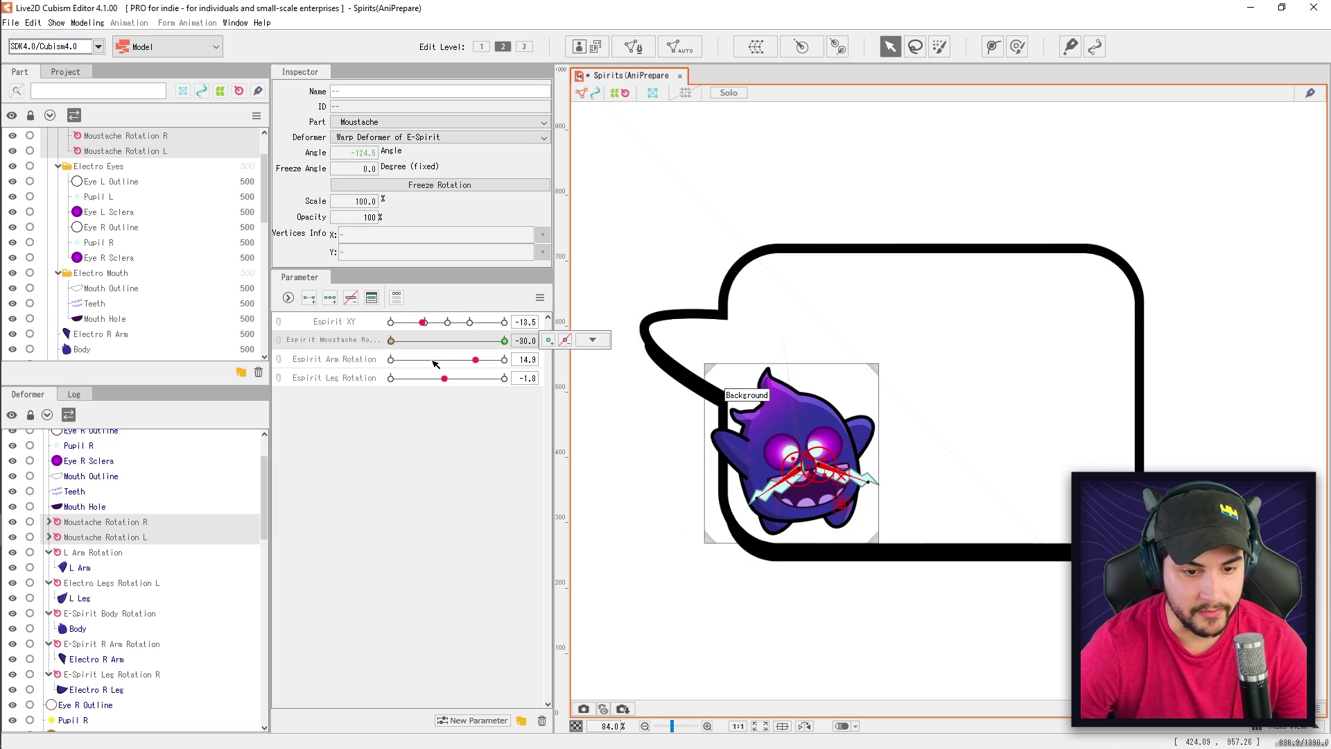
drag(425, 325, 373, 327)
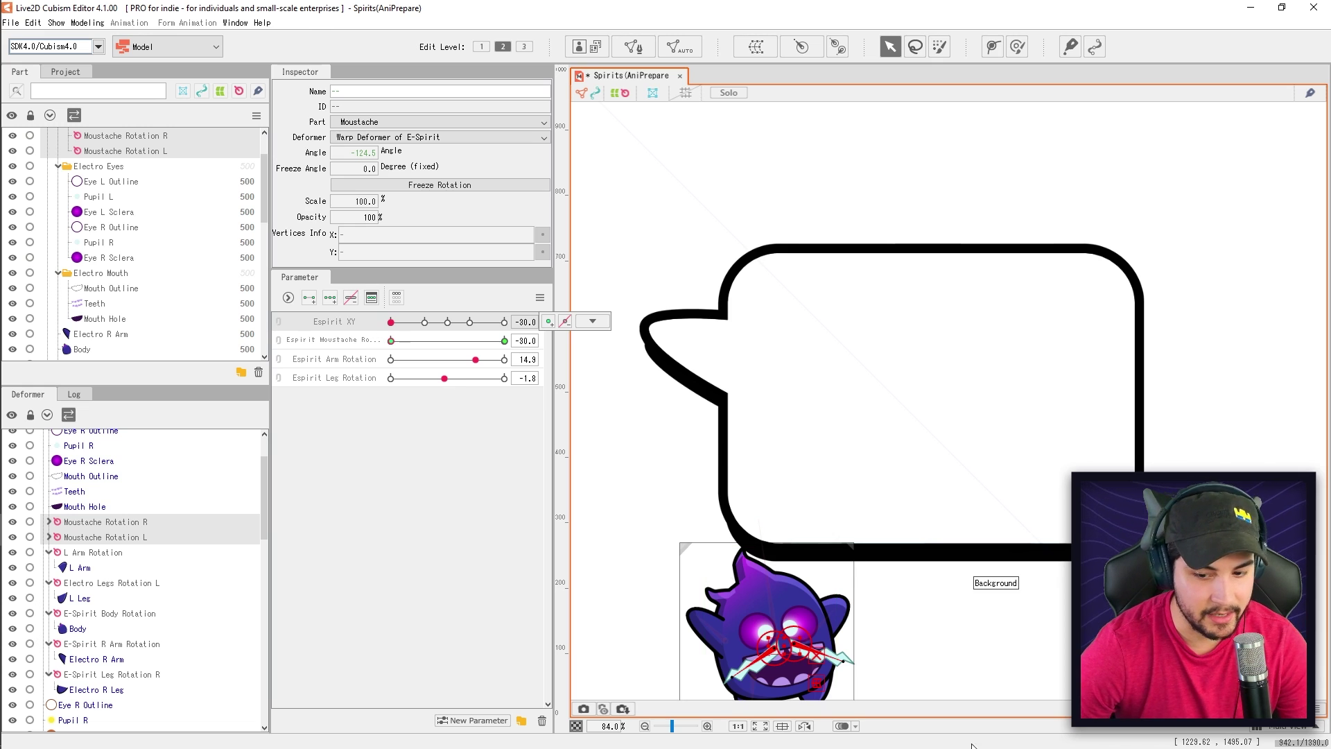
drag(846, 661, 731, 688)
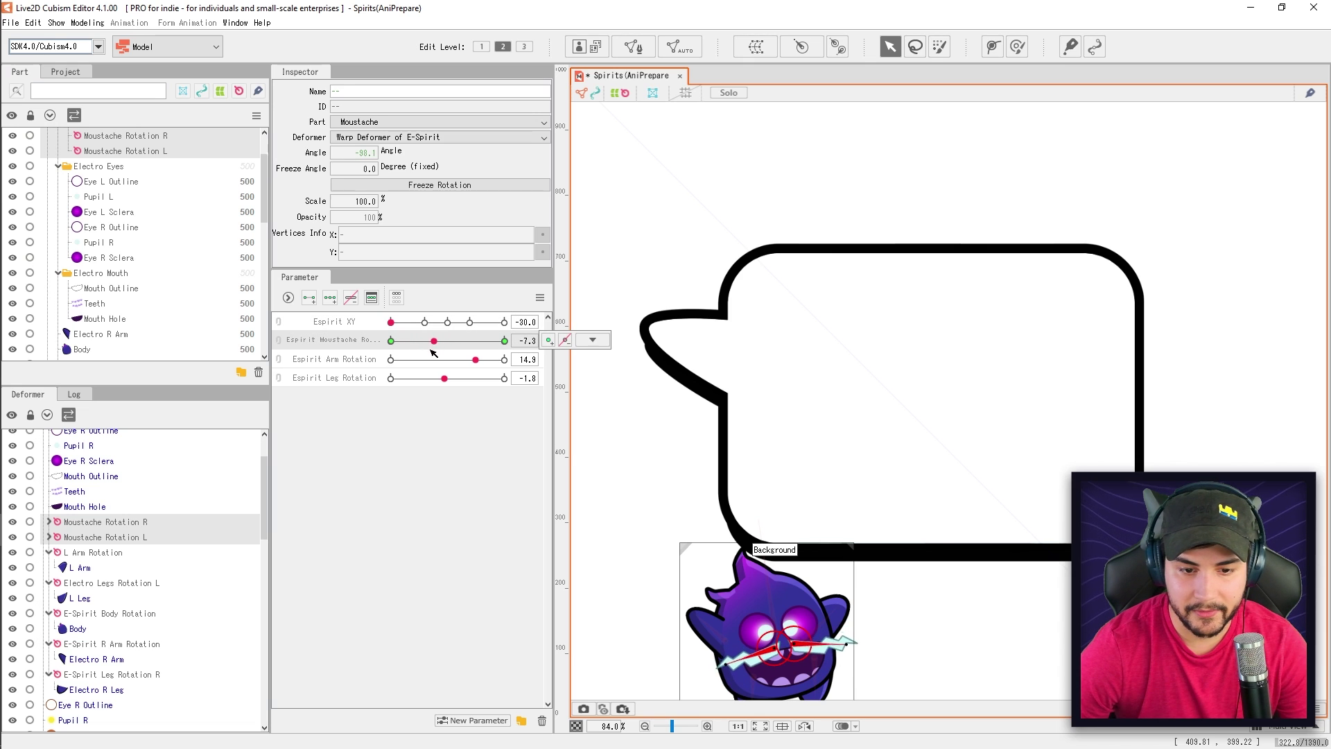
Step: Sweep Espirit Moustache Rotation together with Espirit XY to check the moustache tilt along the movement path
click(425, 323)
drag(428, 329, 510, 334)
drag(391, 341, 451, 329)
click(593, 339)
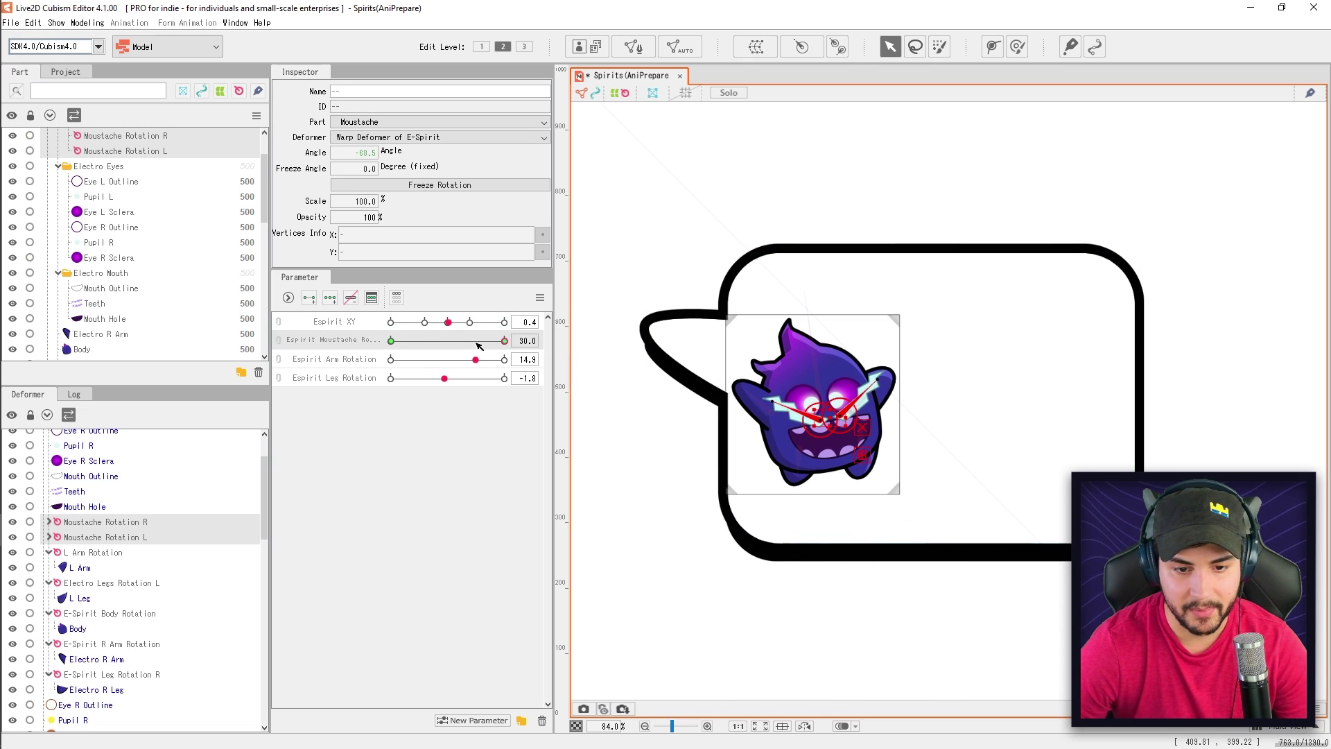
click(407, 340)
drag(424, 323, 457, 331)
click(455, 340)
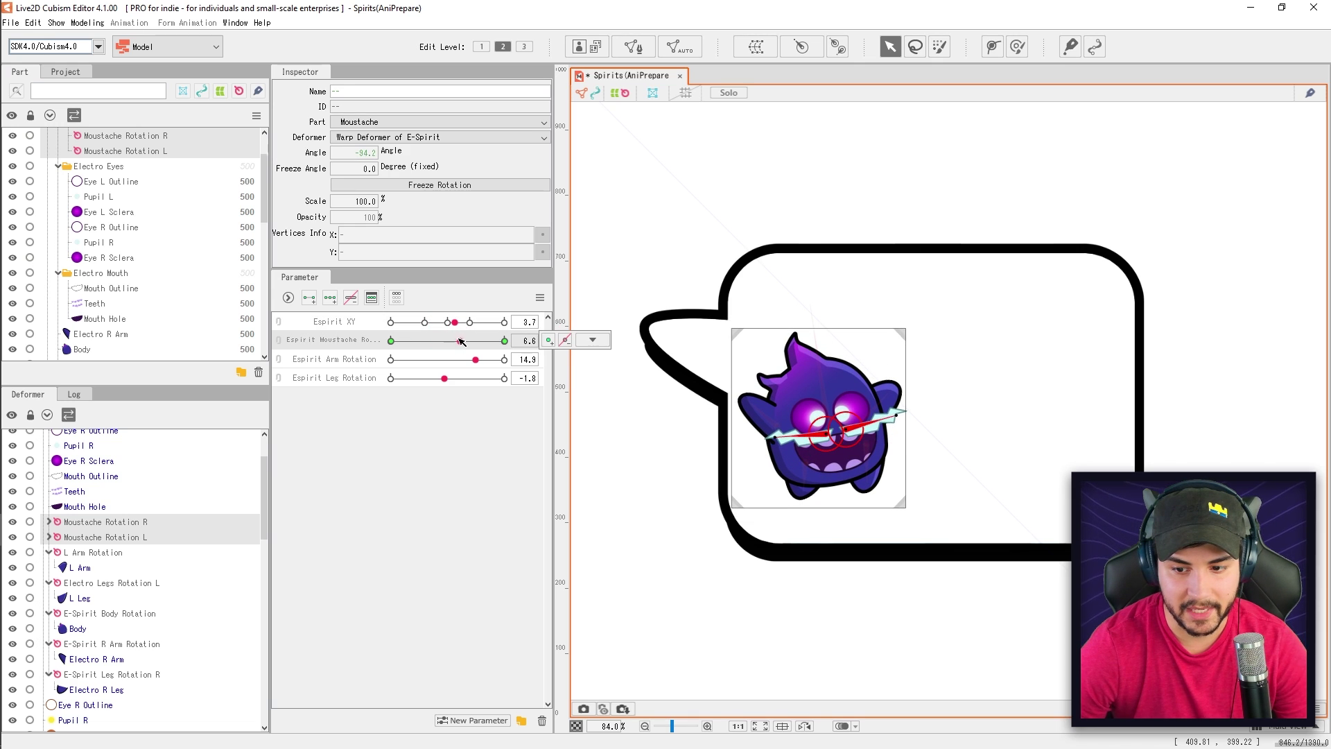
drag(465, 323, 494, 335)
click(504, 341)
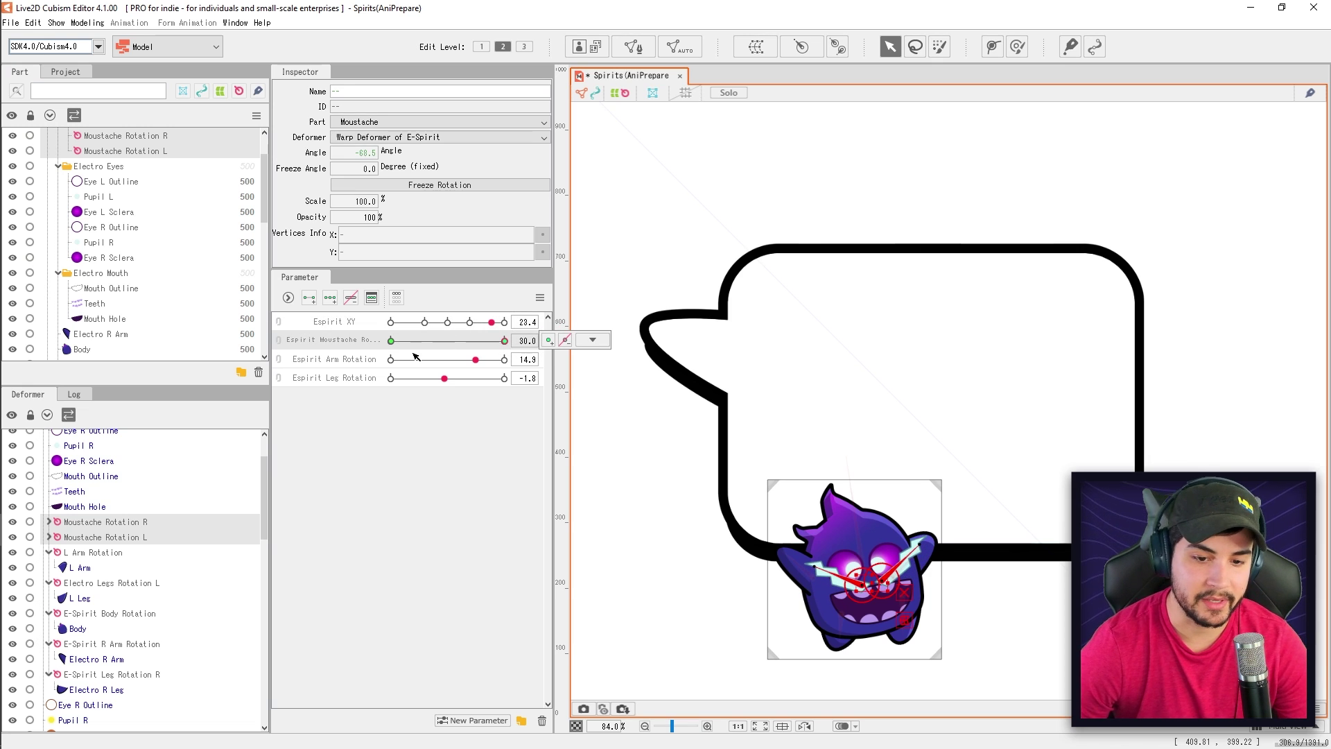
drag(492, 323, 405, 323)
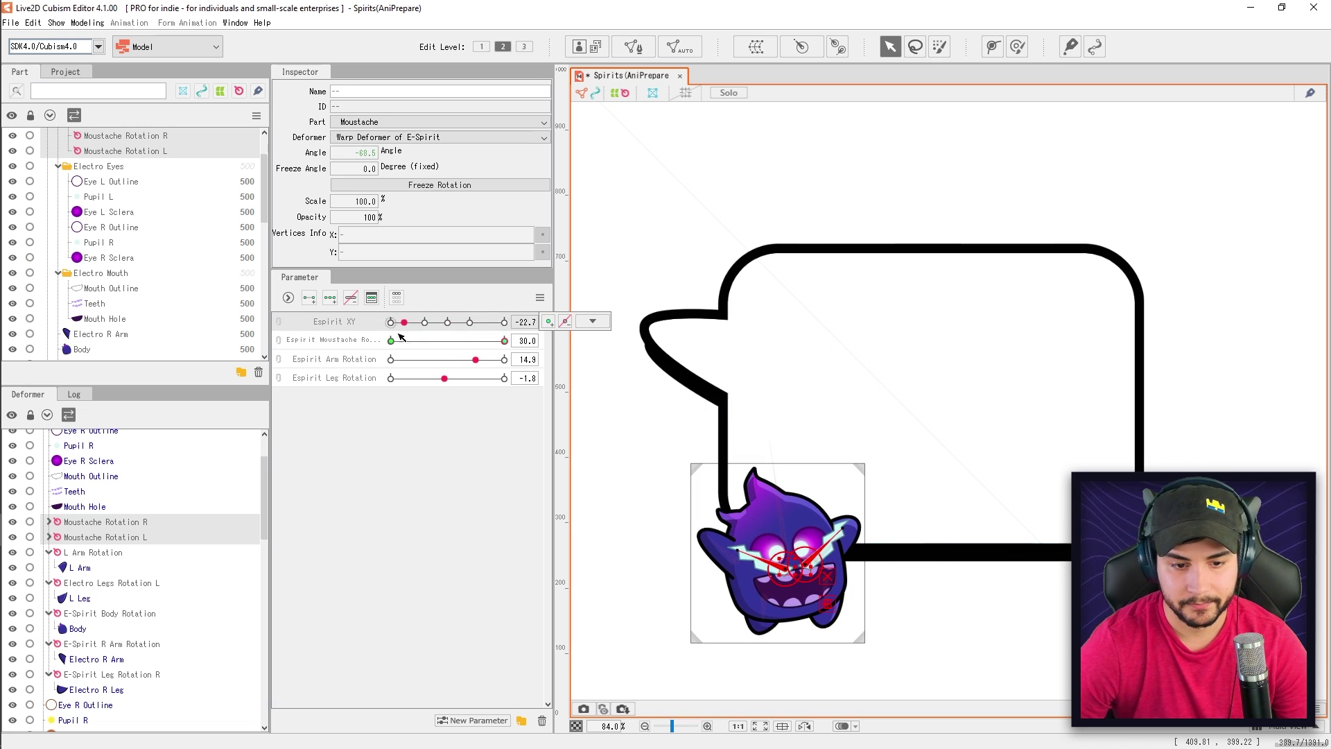
Step: Try the arm and leg rotation parameters, return Espirit XY to about 0, and save the model
click(471, 360)
click(465, 378)
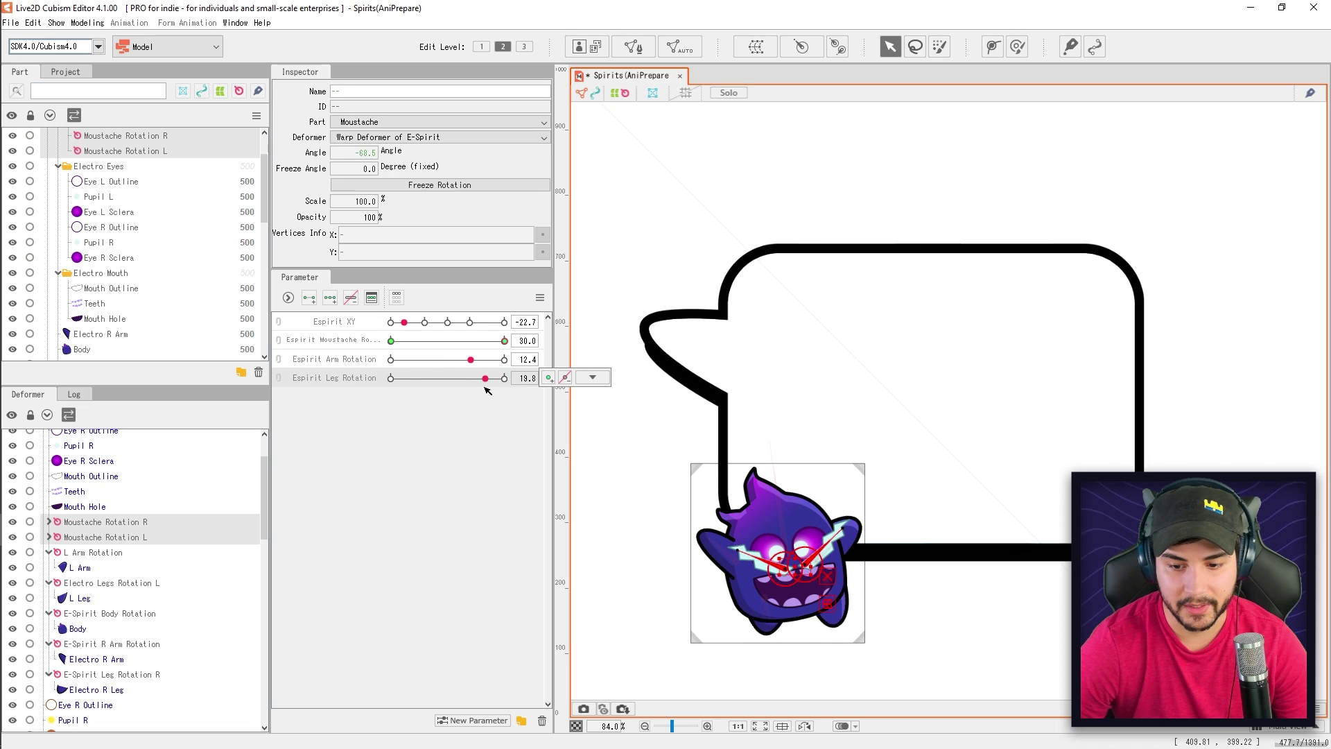
drag(504, 341, 500, 366)
click(447, 321)
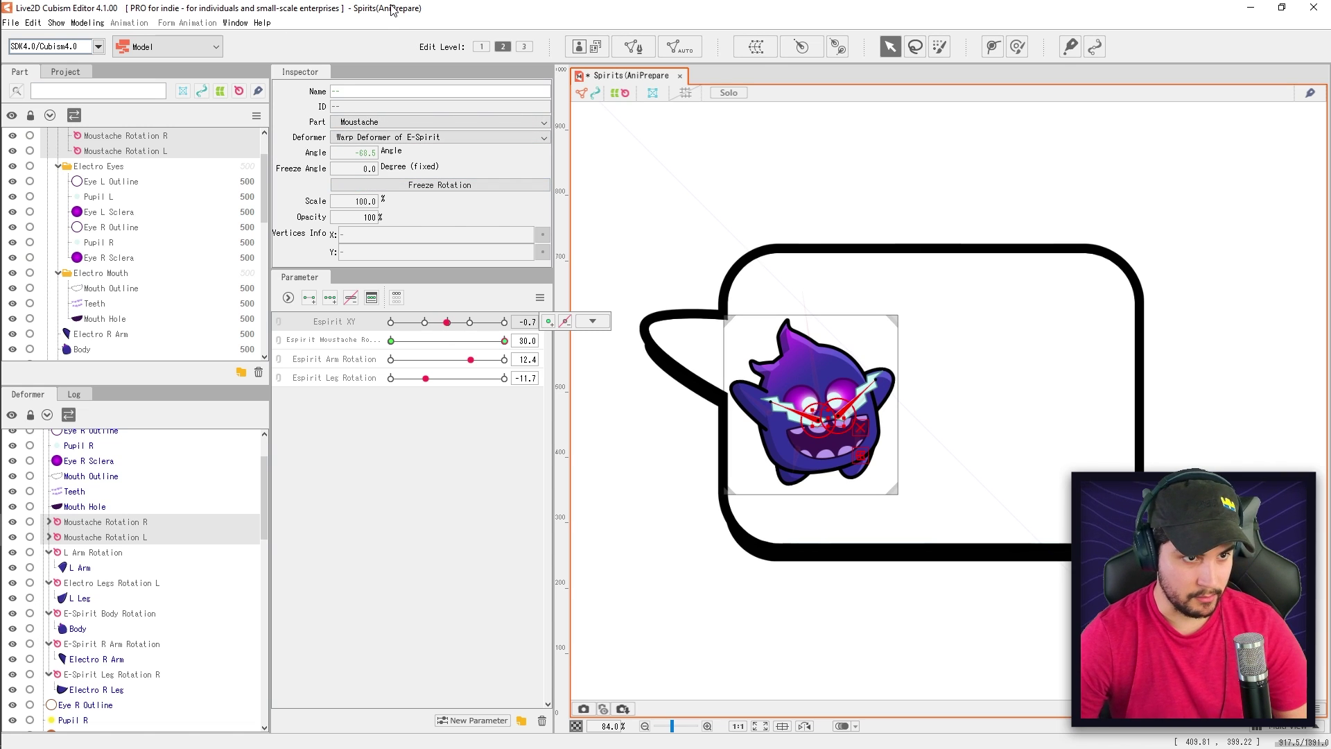
key(ctrl+s)
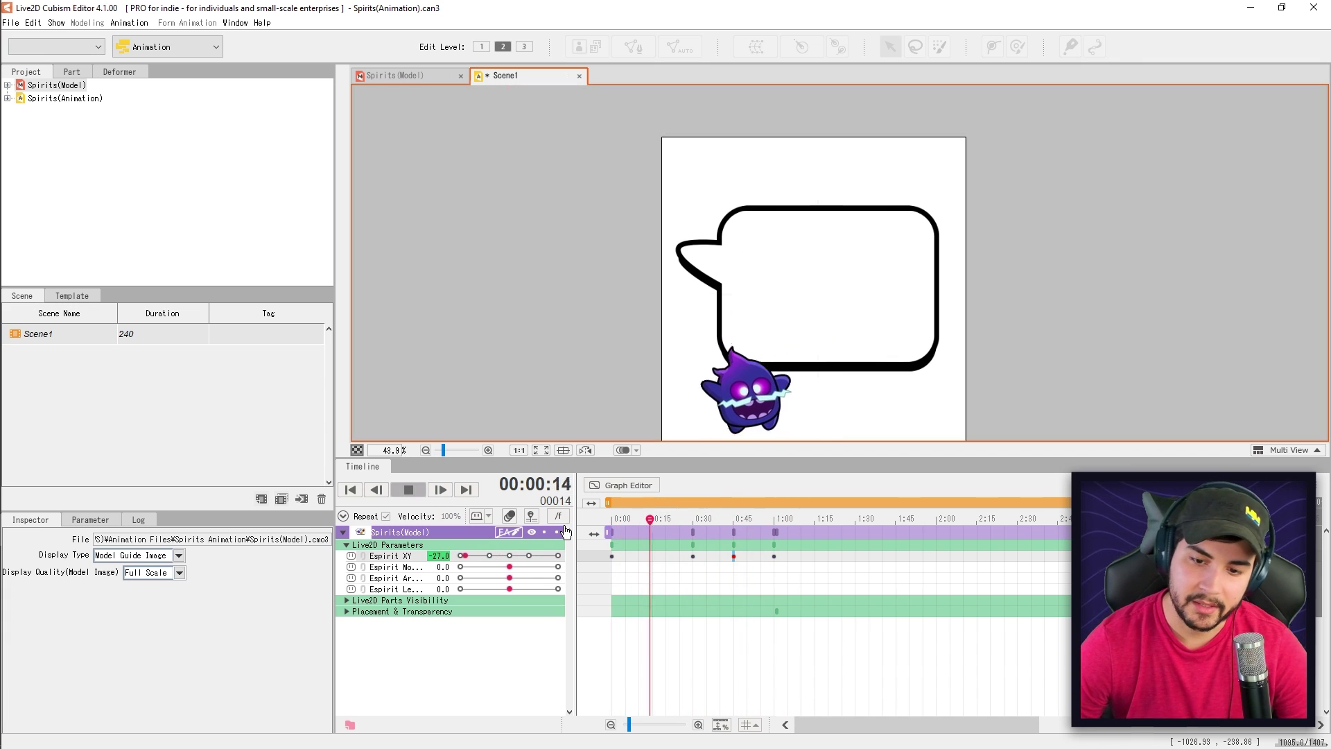
Step: Play Scene1 from the start and shift the last three Espirit XY keyframes earlier, to frames 15, 30 and 45
click(690, 526)
drag(692, 529, 602, 528)
key(space)
key(space)
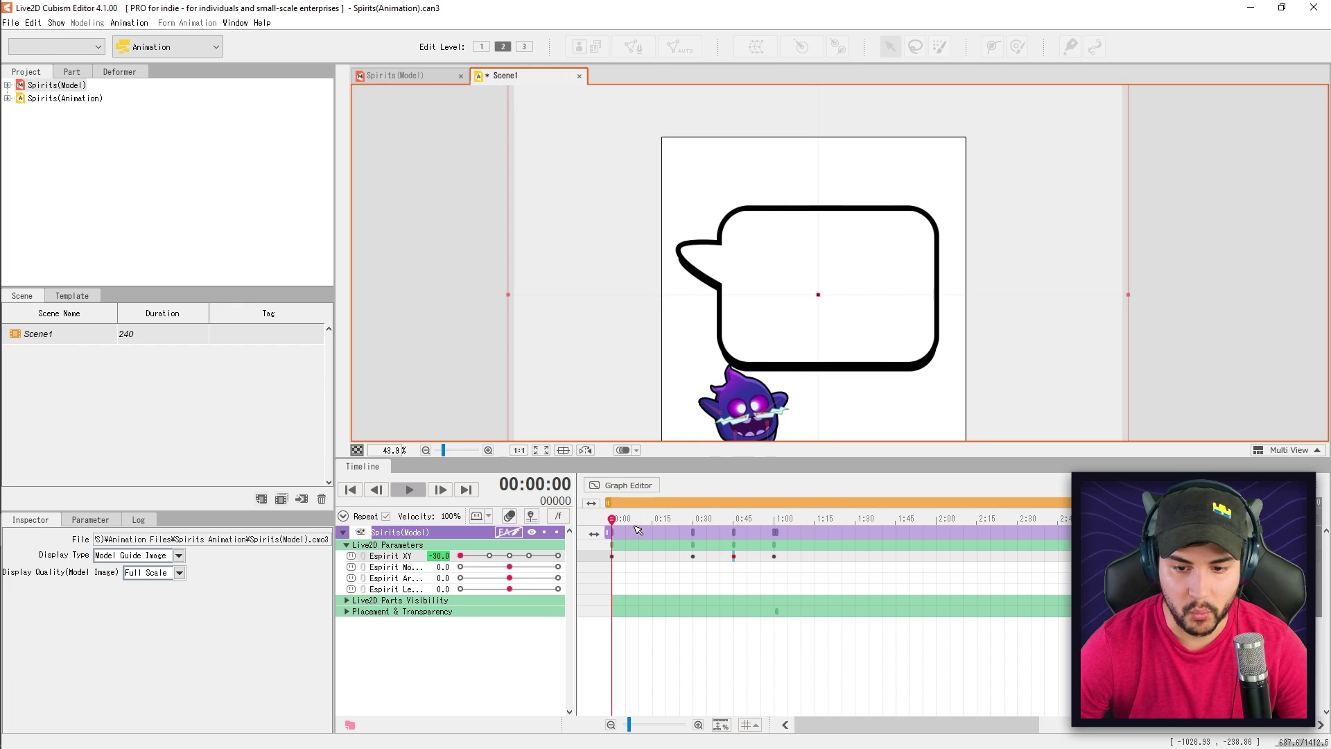
key(space)
key(space)
drag(790, 557, 559, 516)
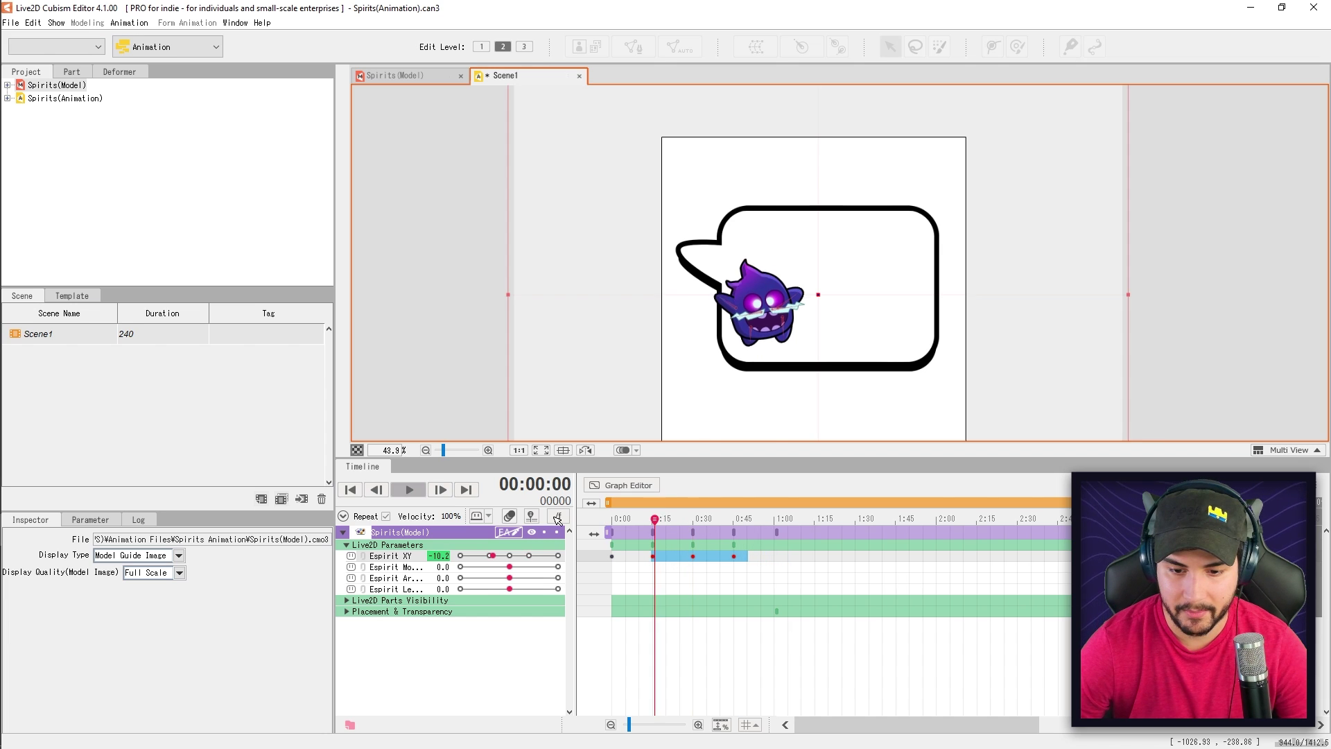
key(space)
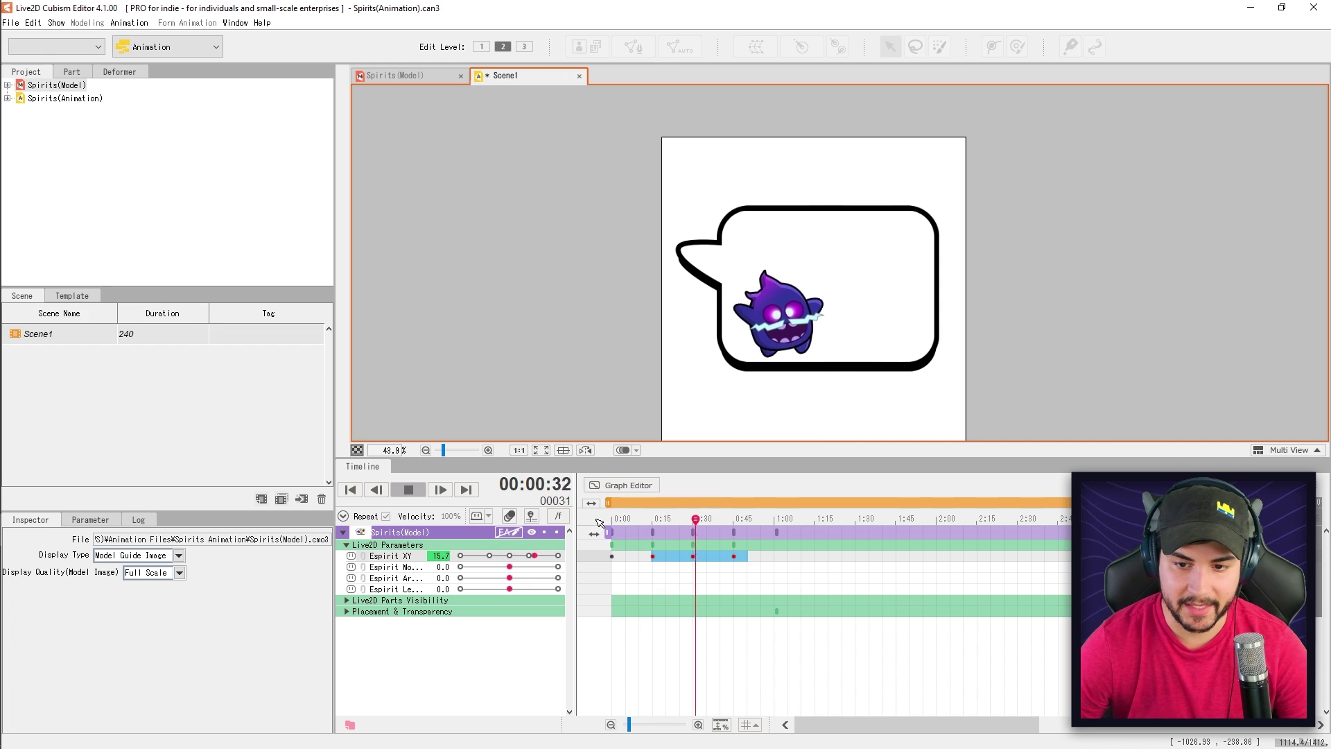
Step: Retime the last two Espirit XY keyframes to frames 40 and 55, checking the motion in playback
click(730, 557)
drag(735, 557, 695, 561)
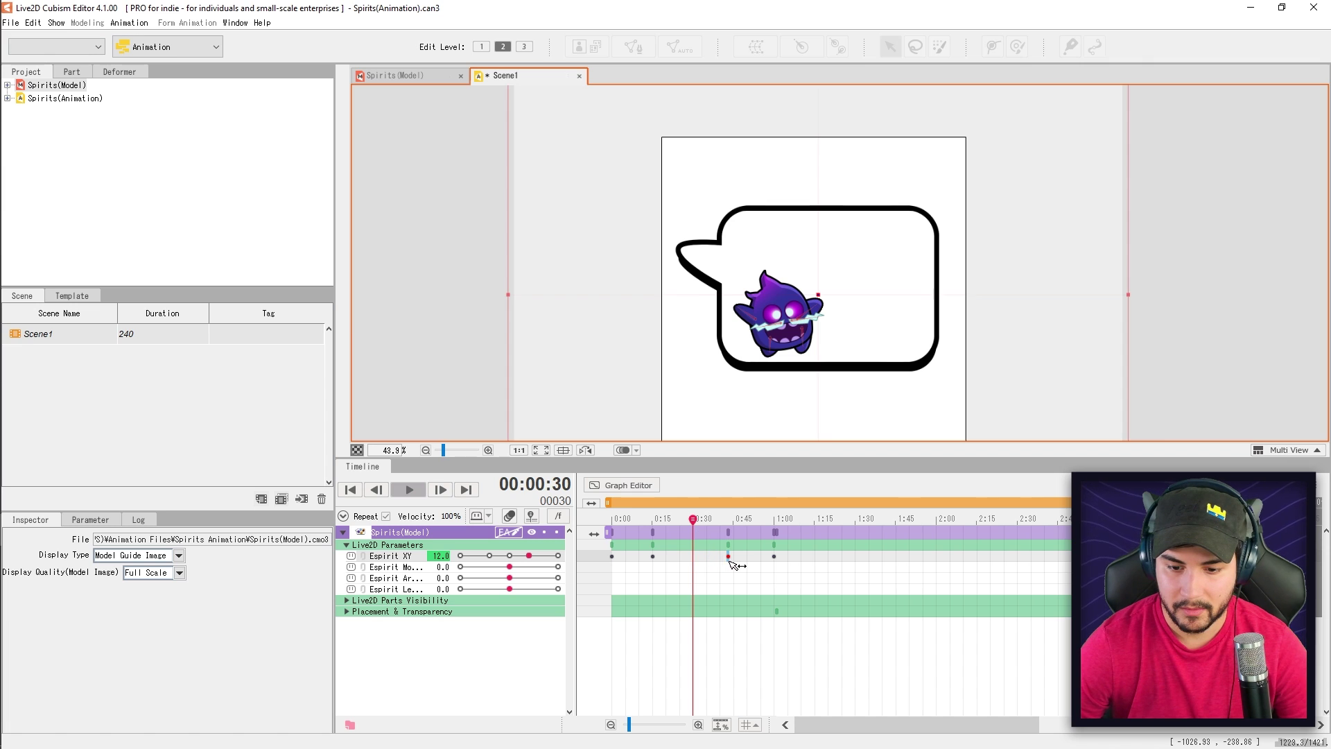
key(space)
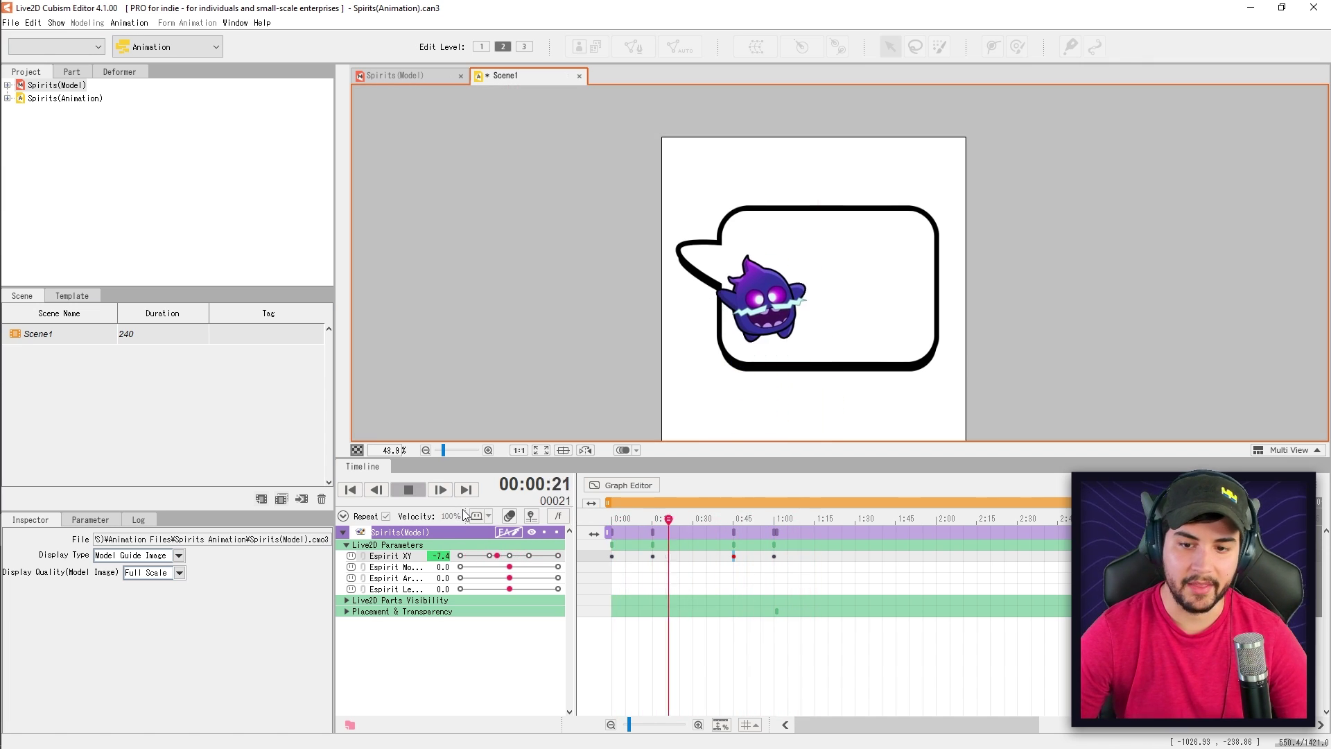
key(space)
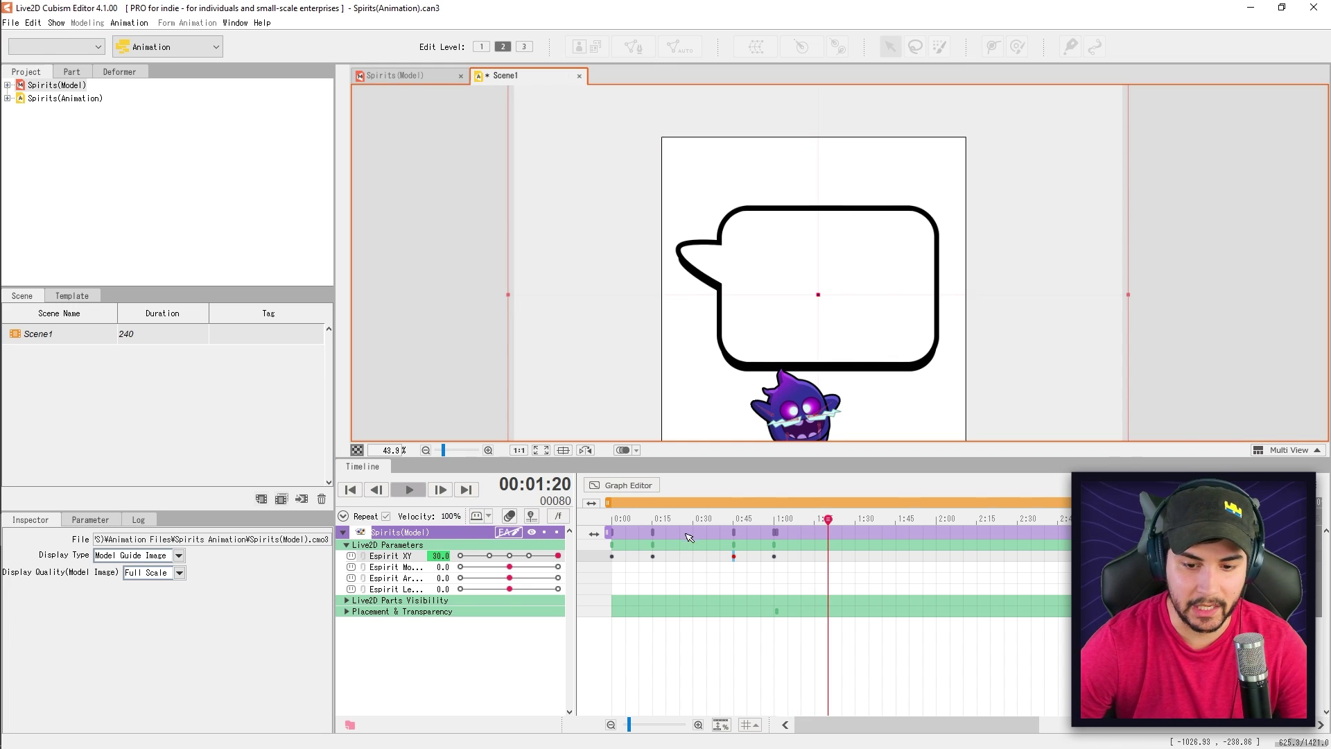
mouse_move(664, 515)
mouse_down()
mouse_move(610, 518)
mouse_move(684, 519)
mouse_up()
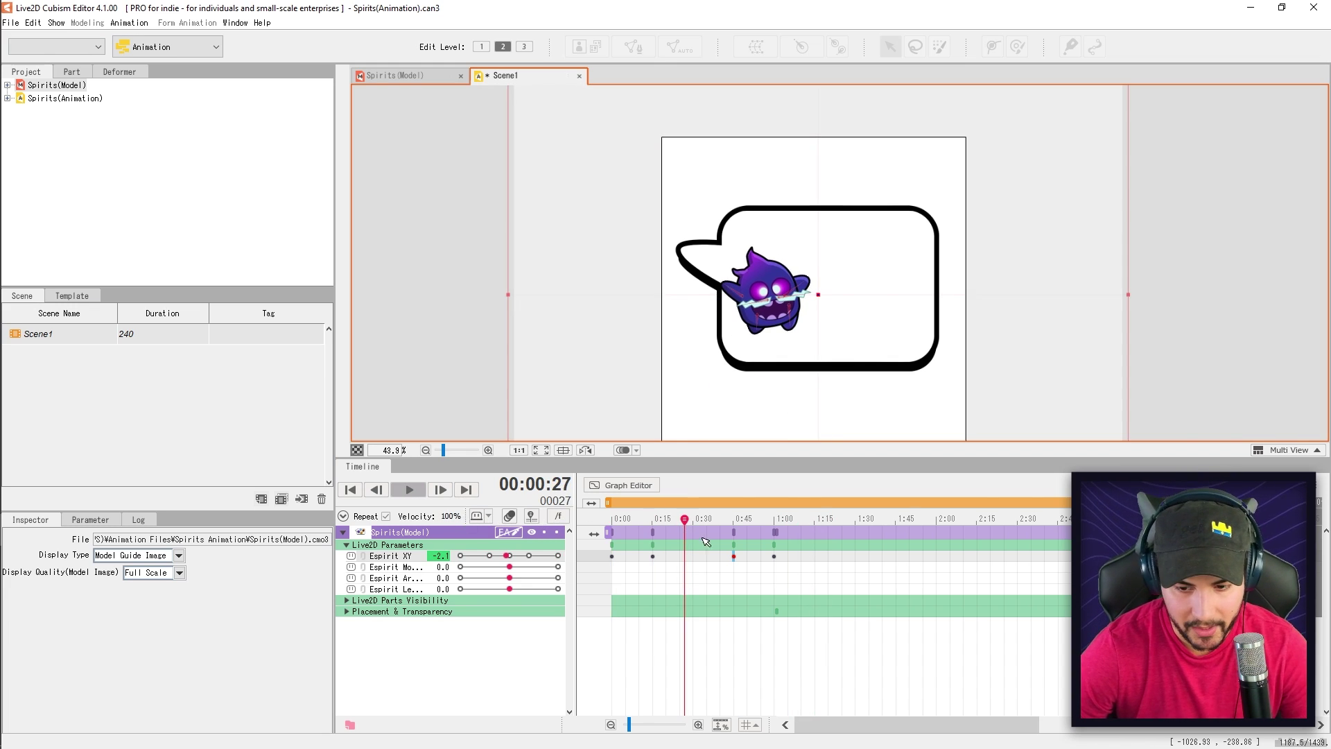
drag(788, 572, 725, 561)
key(Home)
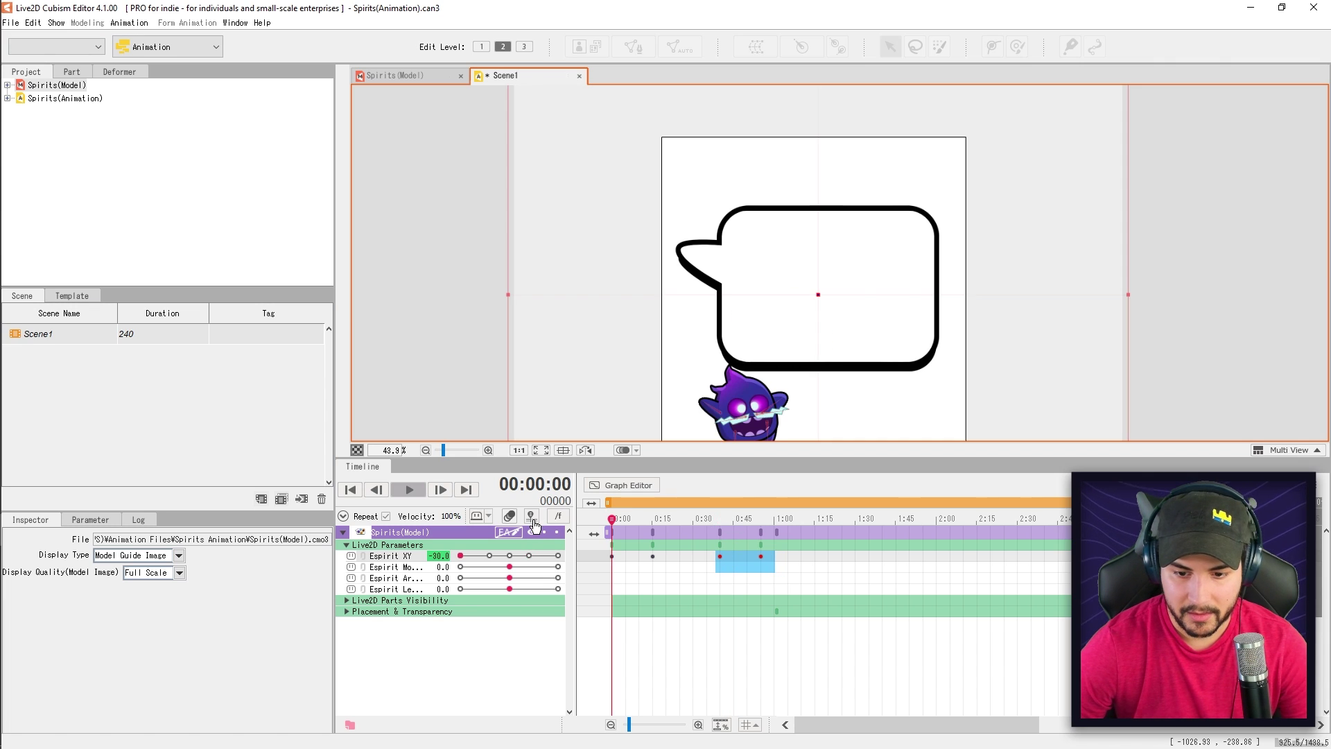
key(space)
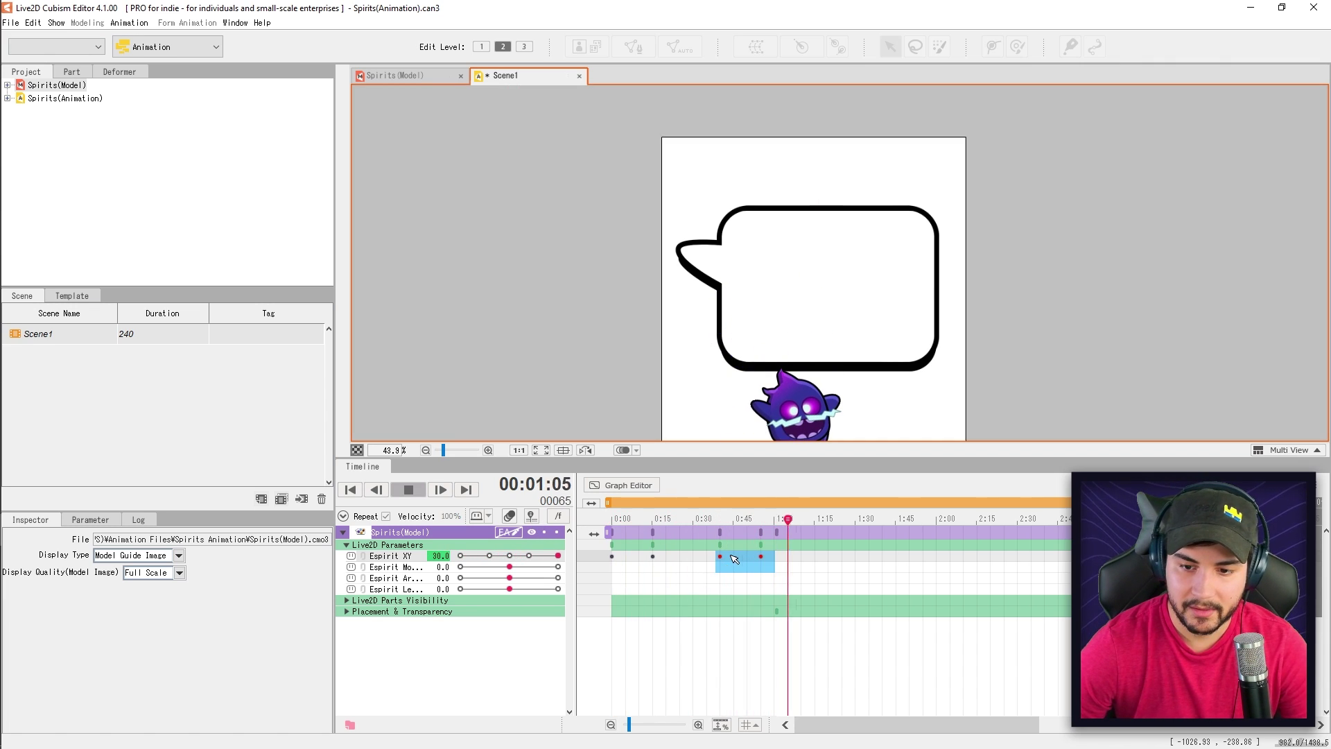
key(space)
Step: Move the third Espirit XY keyframe to frame 35 and play the scene from the start
click(703, 534)
key(Home)
key(space)
key(space)
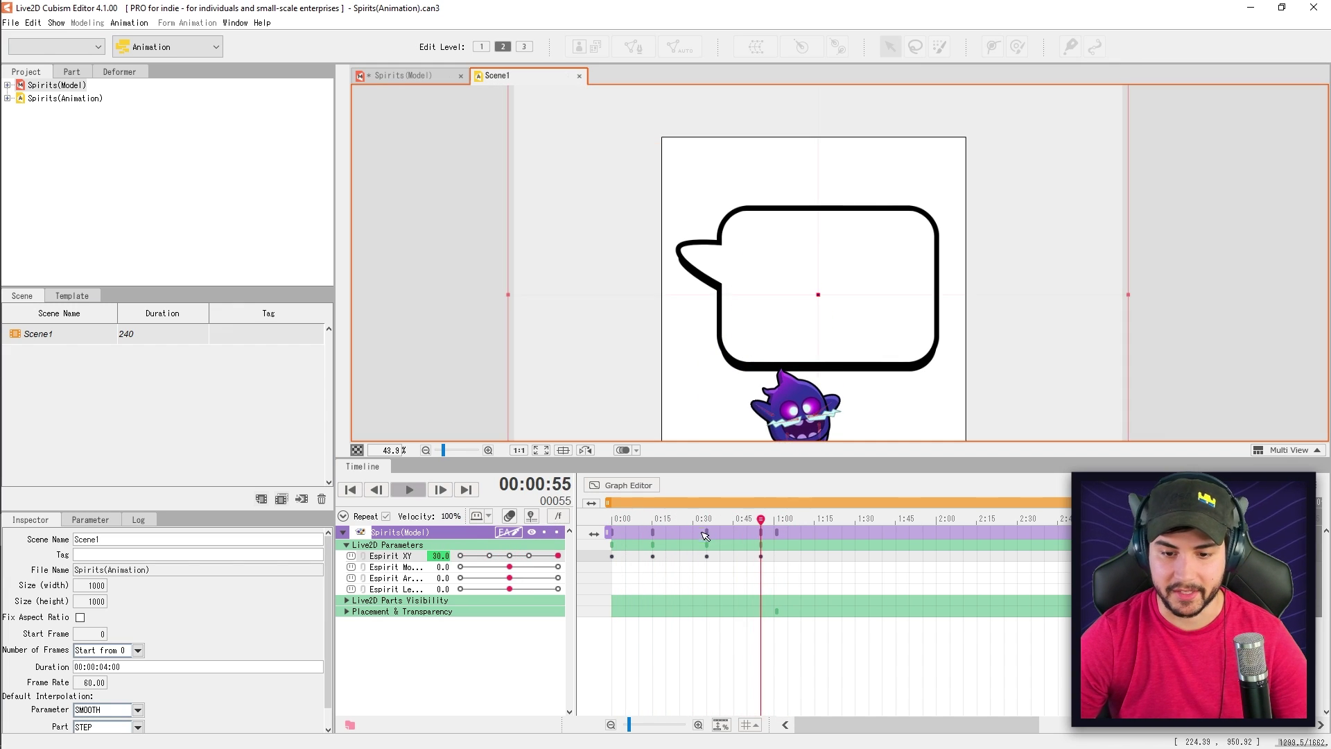
Step: Replay the scene repeatedly from frame 0 to check the timing of the electro spirit's jump
key(Home)
key(space)
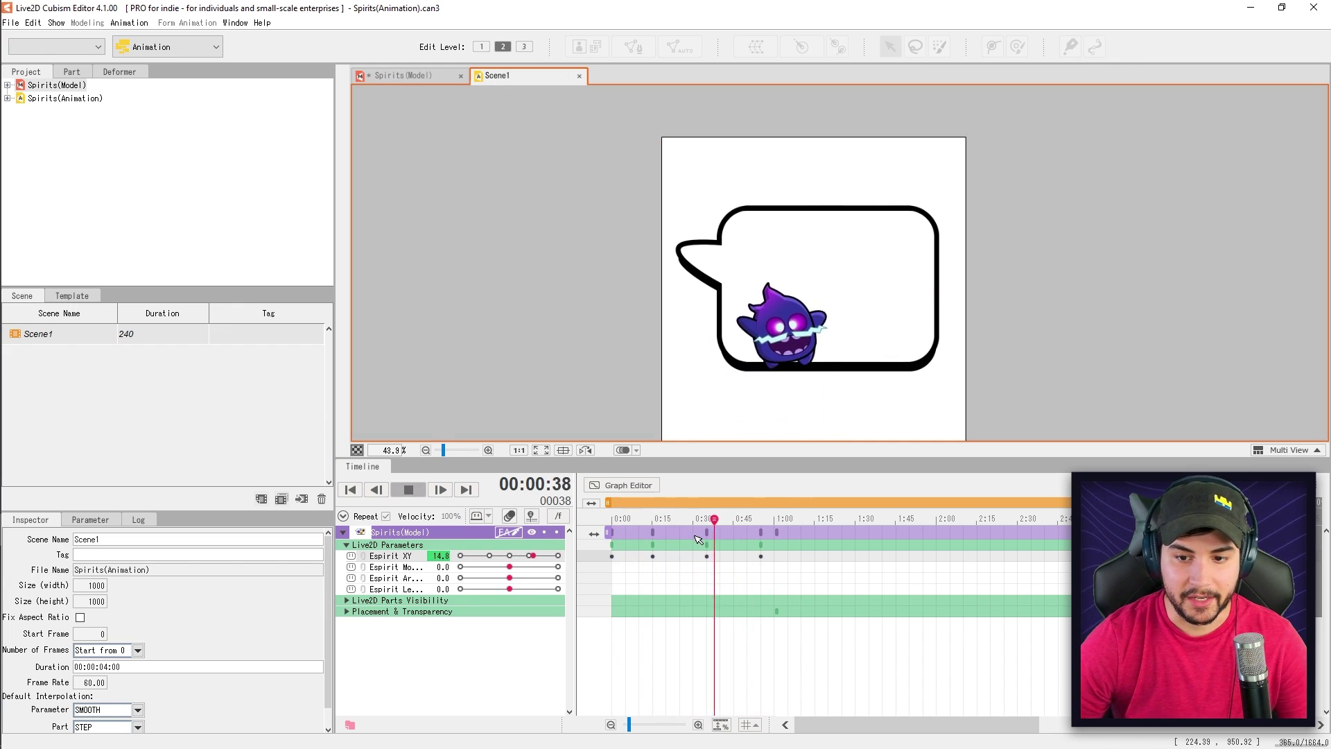
key(space)
key(Home)
key(space)
key(space)
key(Home)
key(space)
key(space)
key(Home)
Step: Widen the timeline's parameter area and keyframe Espirit Moustache Rotation at -30 on frame 0
drag(576, 568, 591, 567)
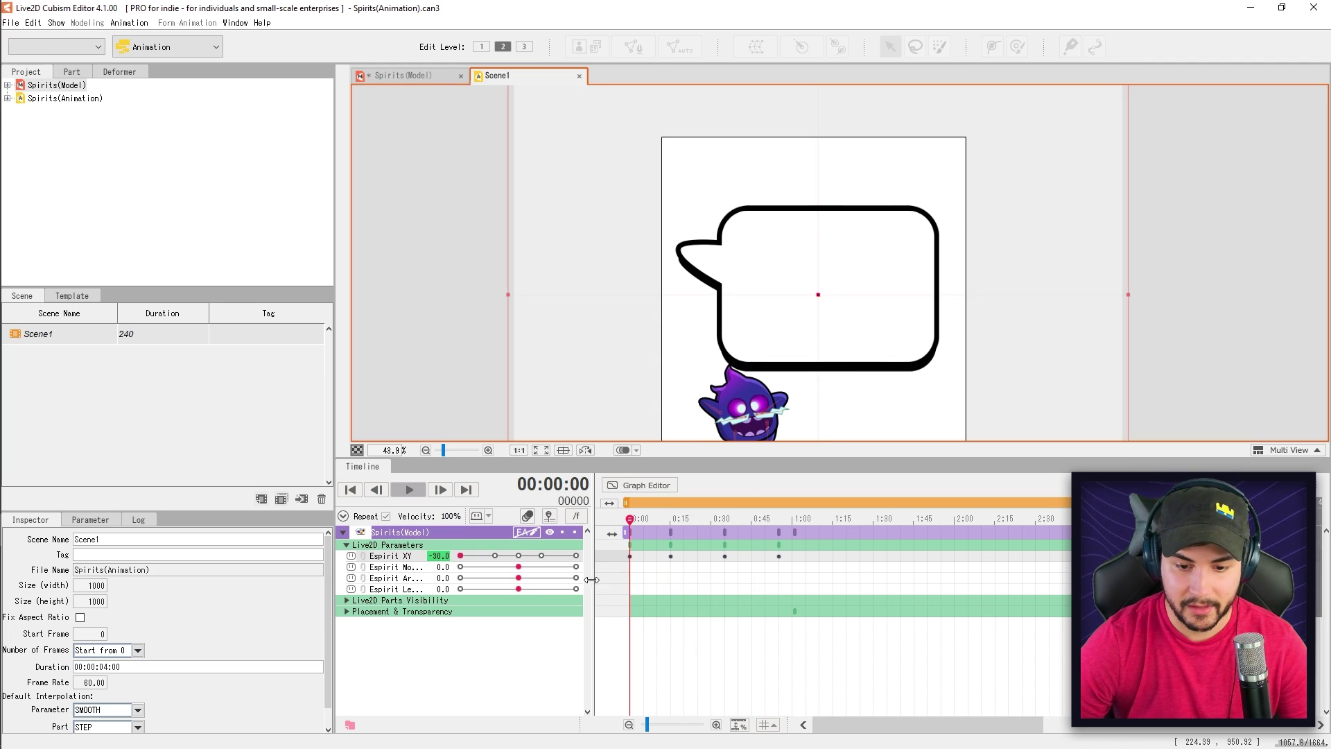
click(544, 567)
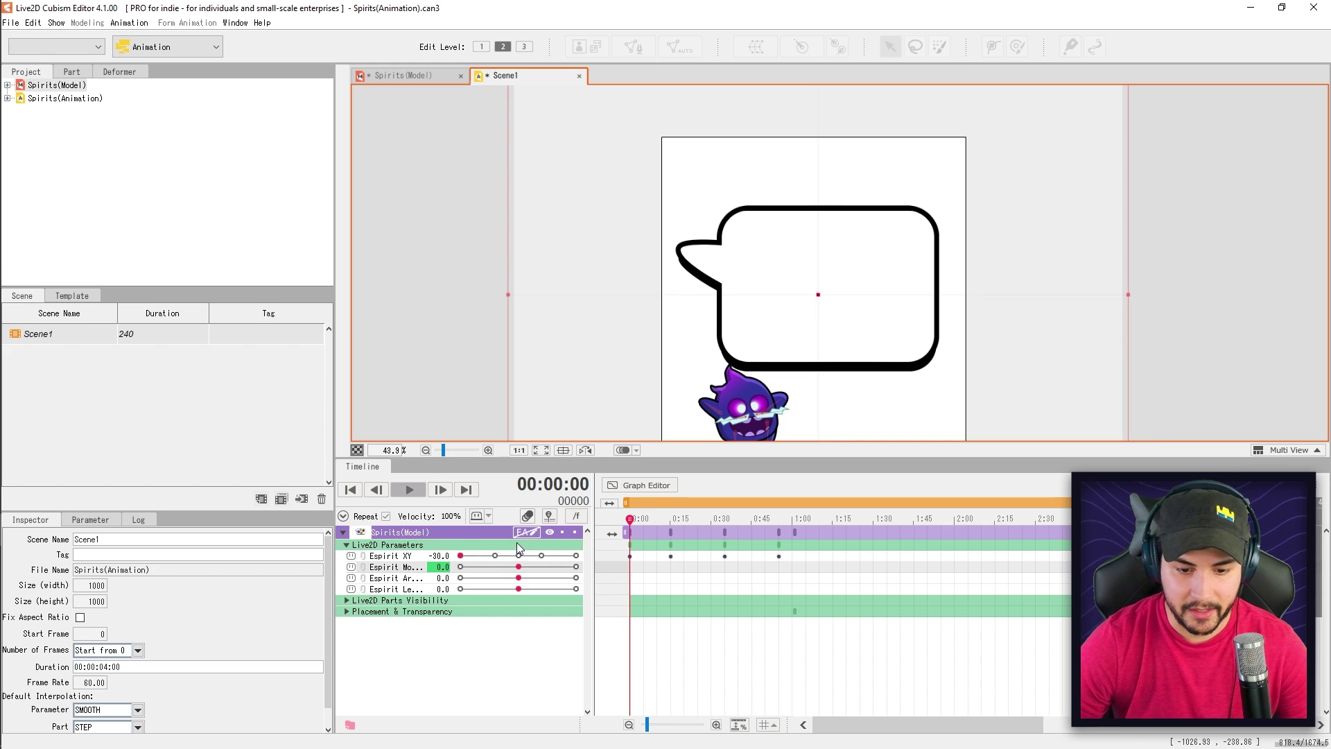
drag(518, 568, 441, 567)
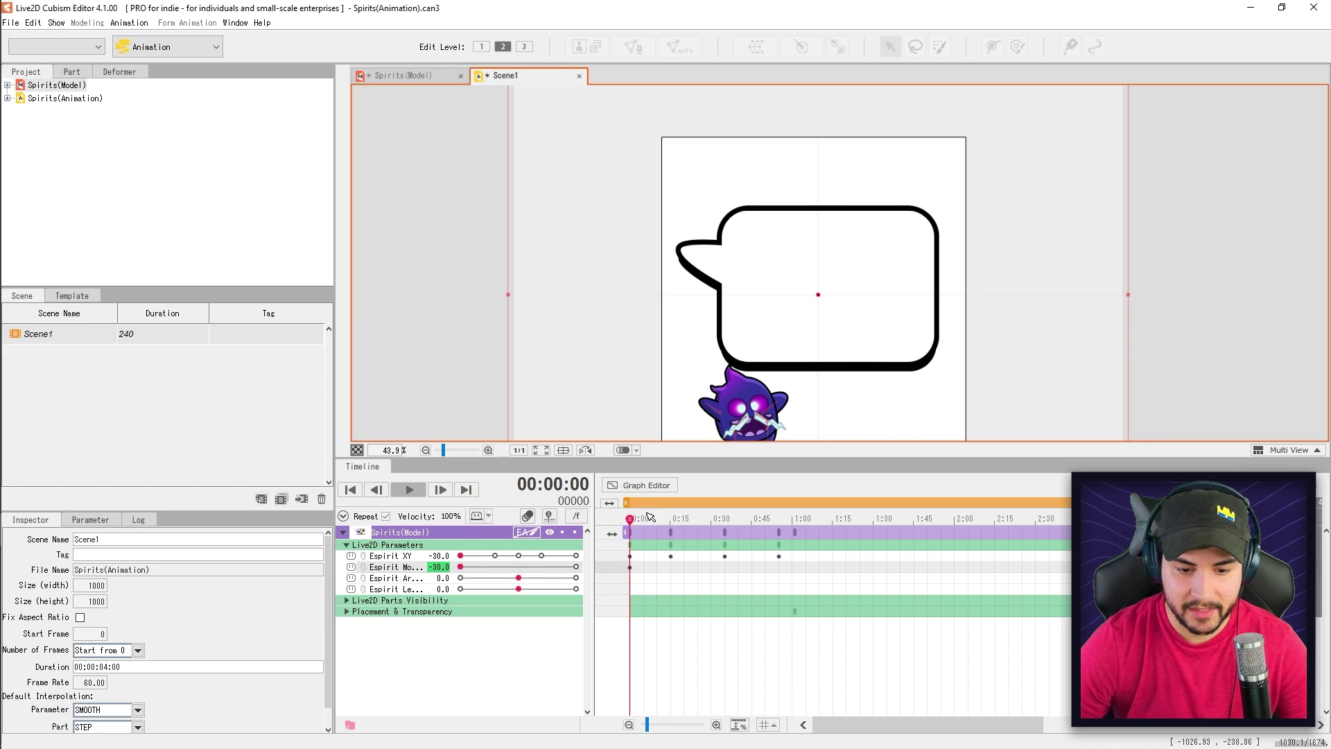
Step: Keyframe Espirit Moustache Rotation at -14 on frame 15, 7 on frame 24, 20 on frame 35 and 30 on frame 55
drag(644, 522, 675, 526)
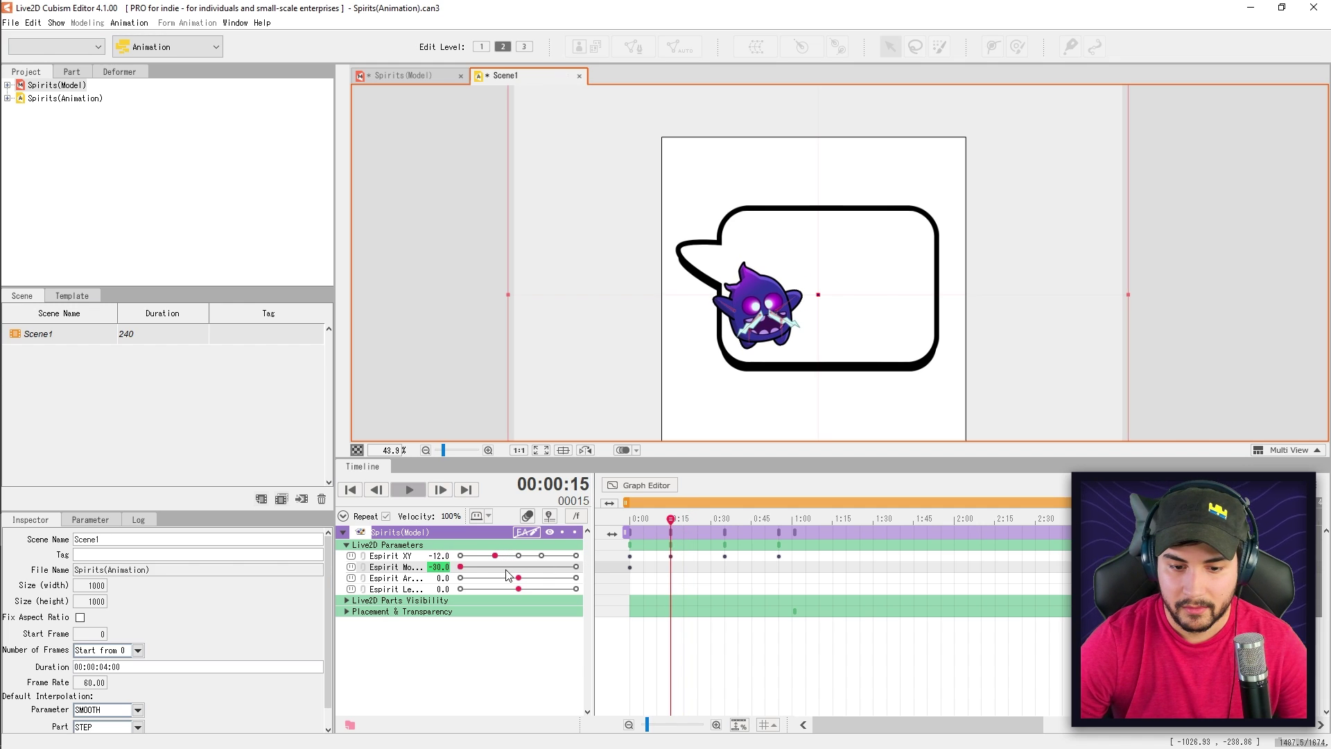
drag(484, 570, 495, 569)
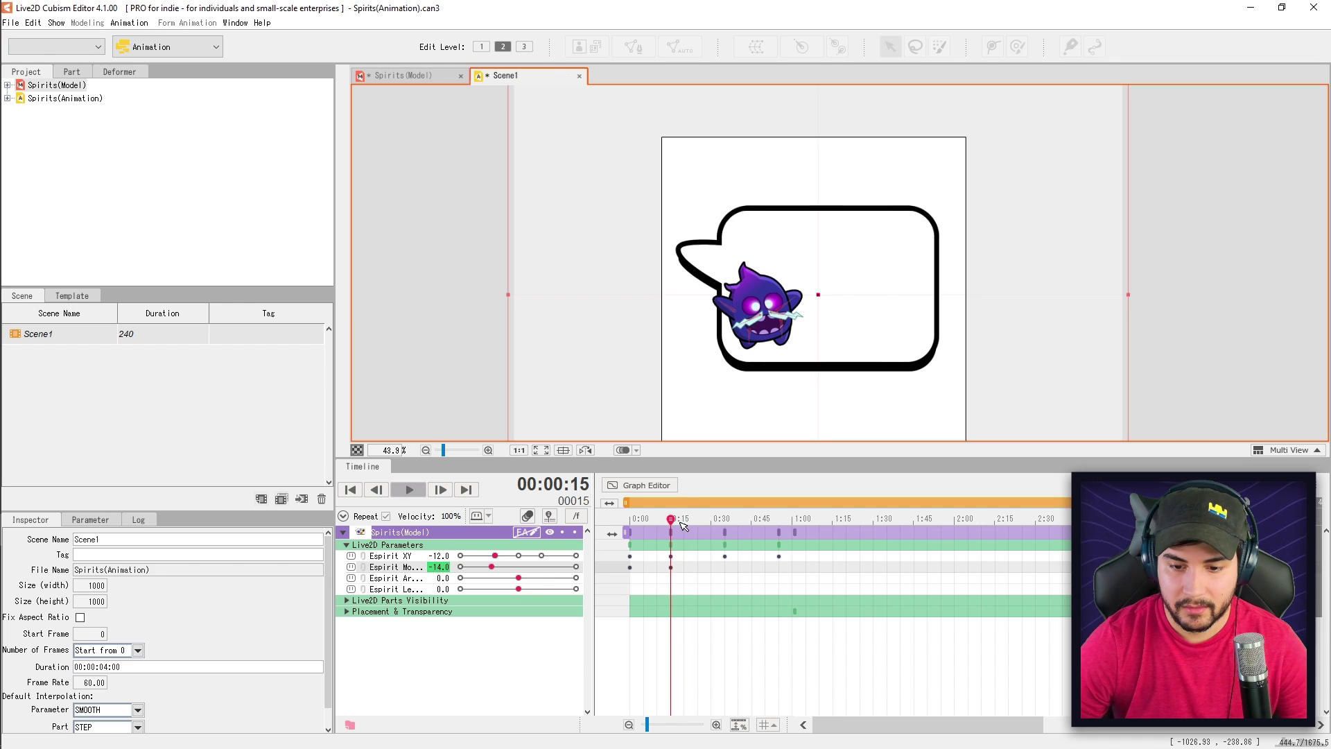
drag(681, 525, 715, 525)
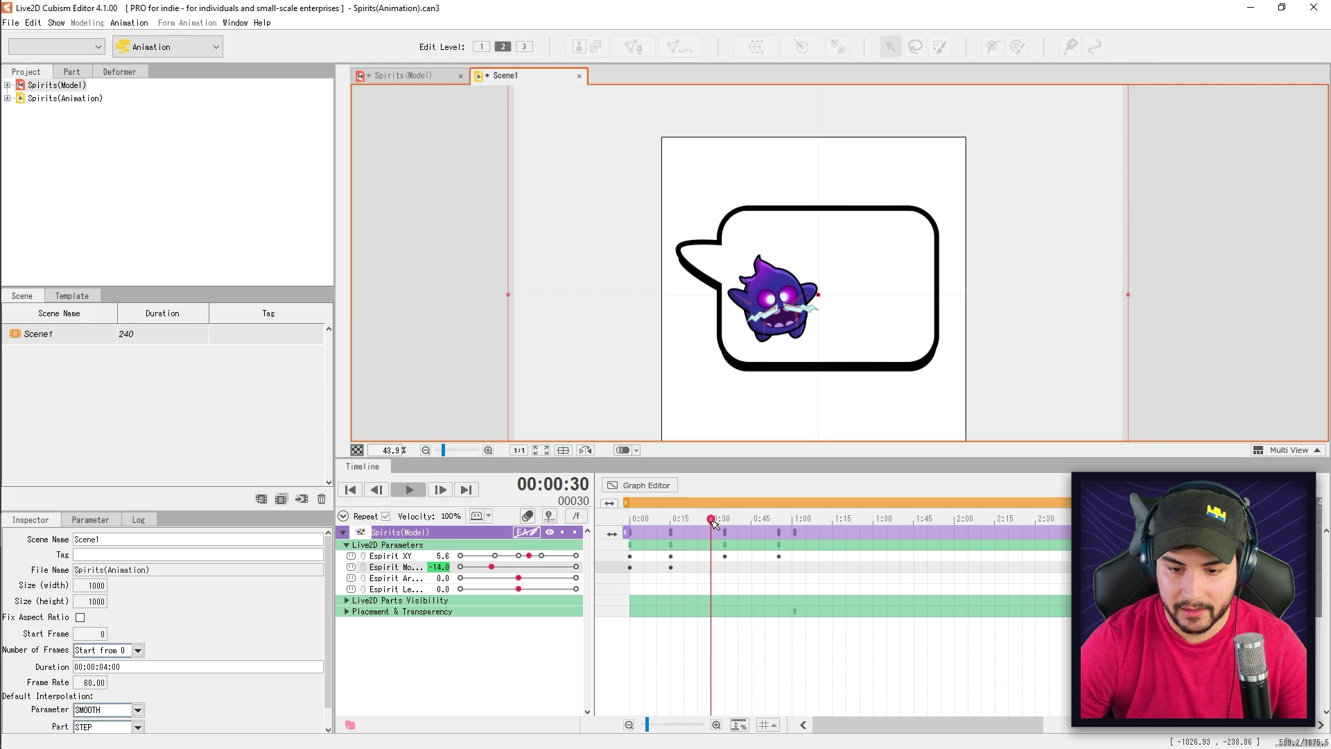
drag(669, 525, 698, 523)
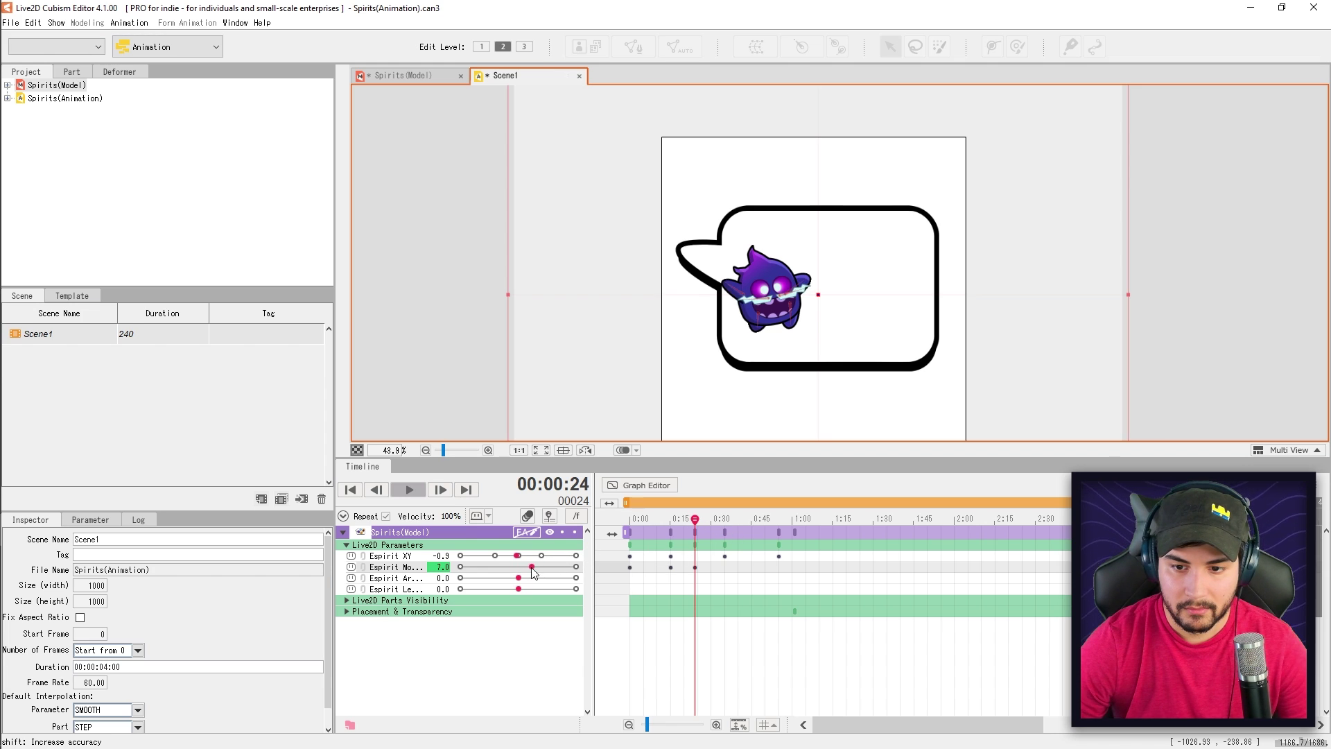
drag(698, 527, 728, 525)
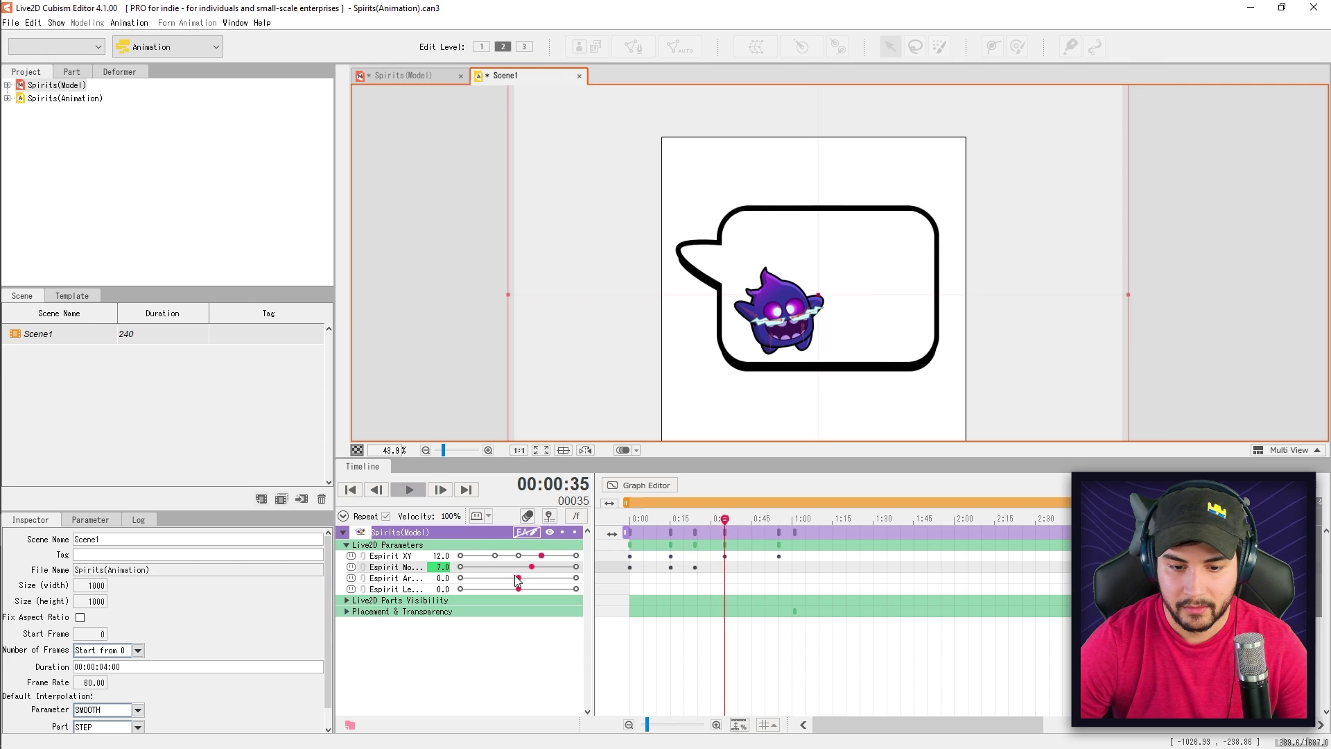
drag(744, 527, 784, 534)
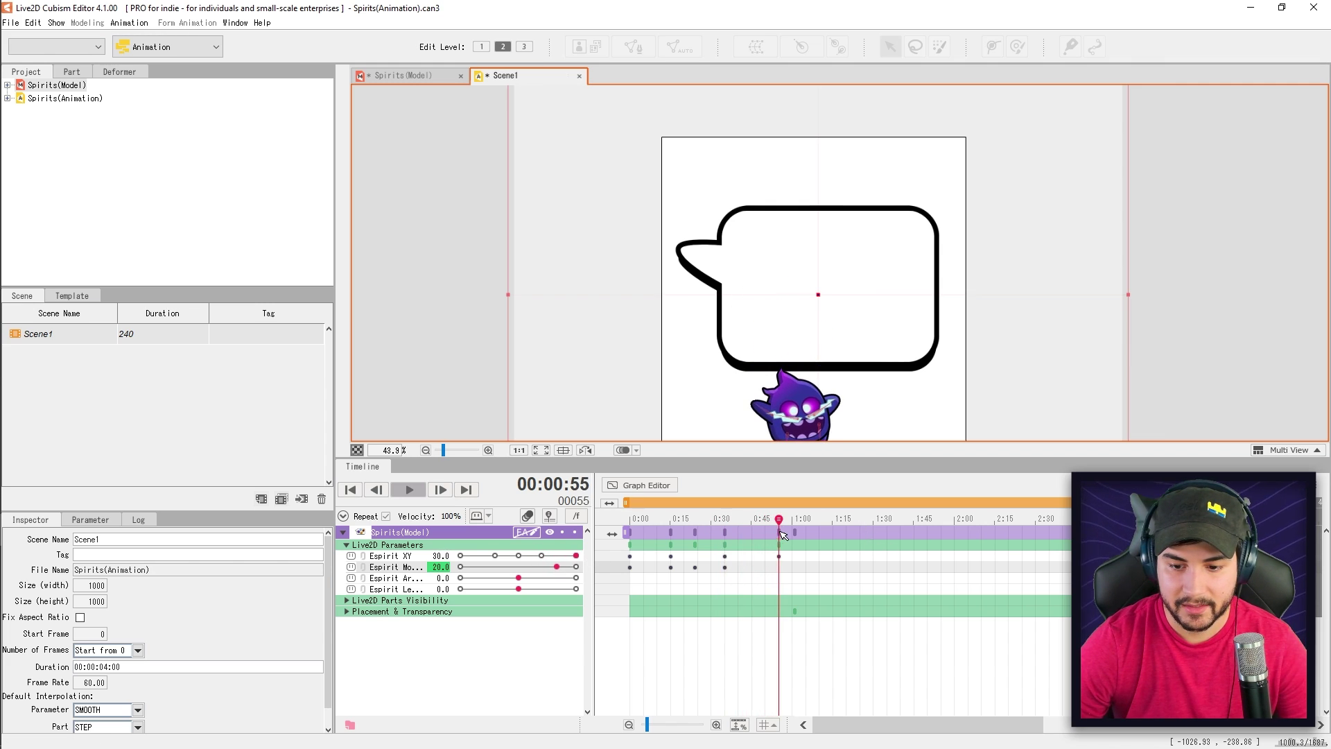
Step: Retime the two middle moustache keyframes to frames 35 and 42, replaying the scene to check the swing
key(space)
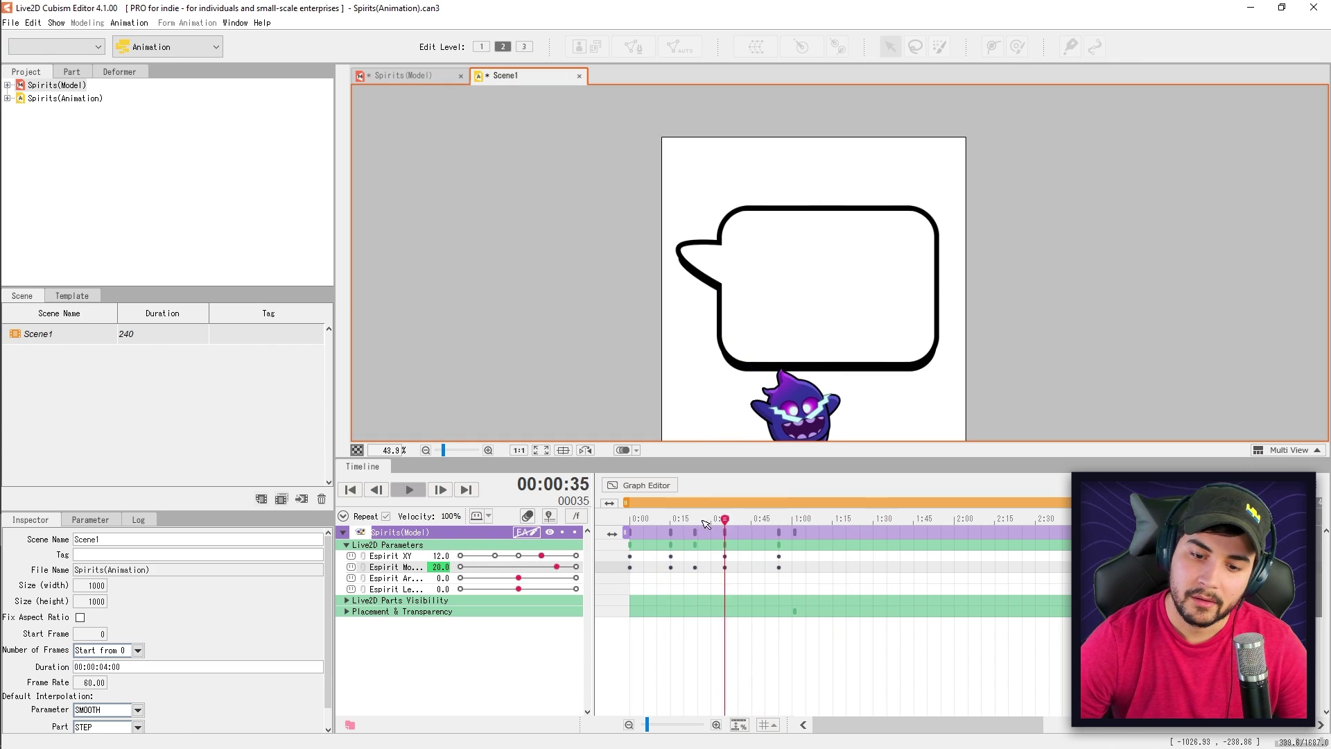
key(space)
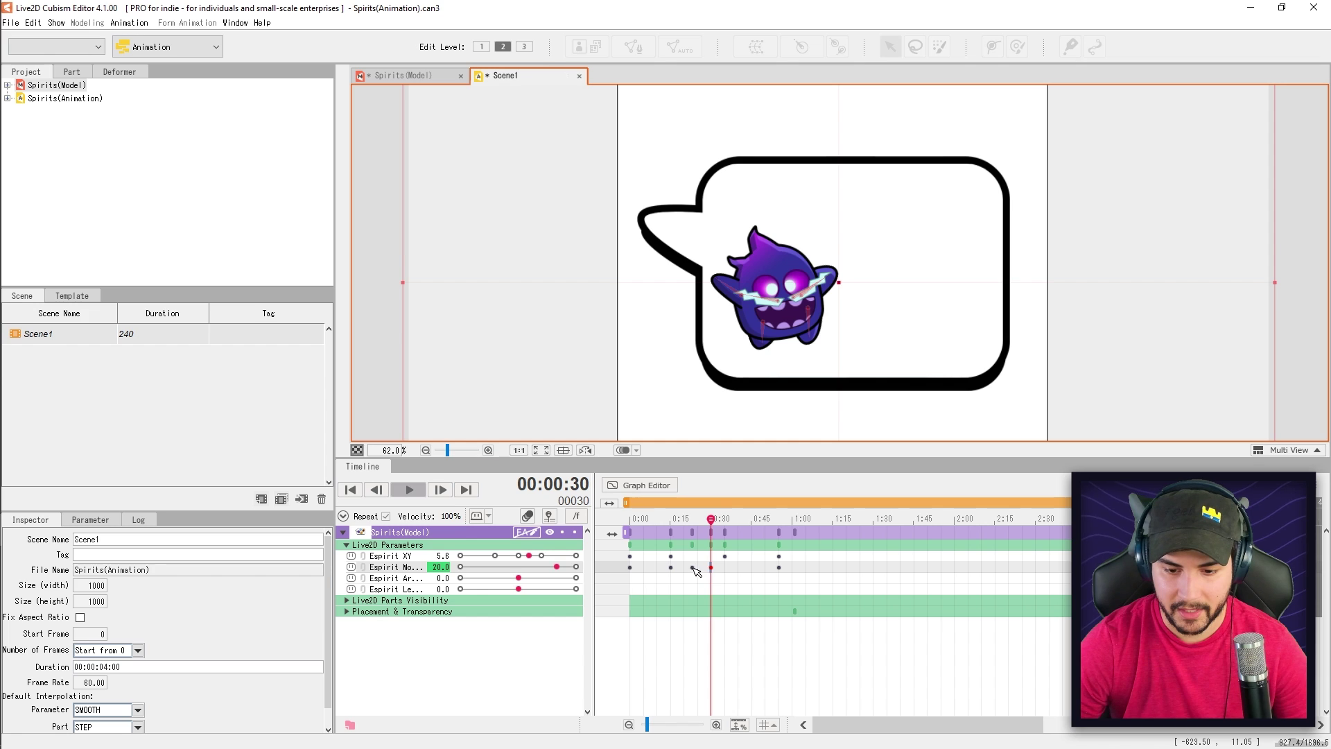
click(694, 567)
key(space)
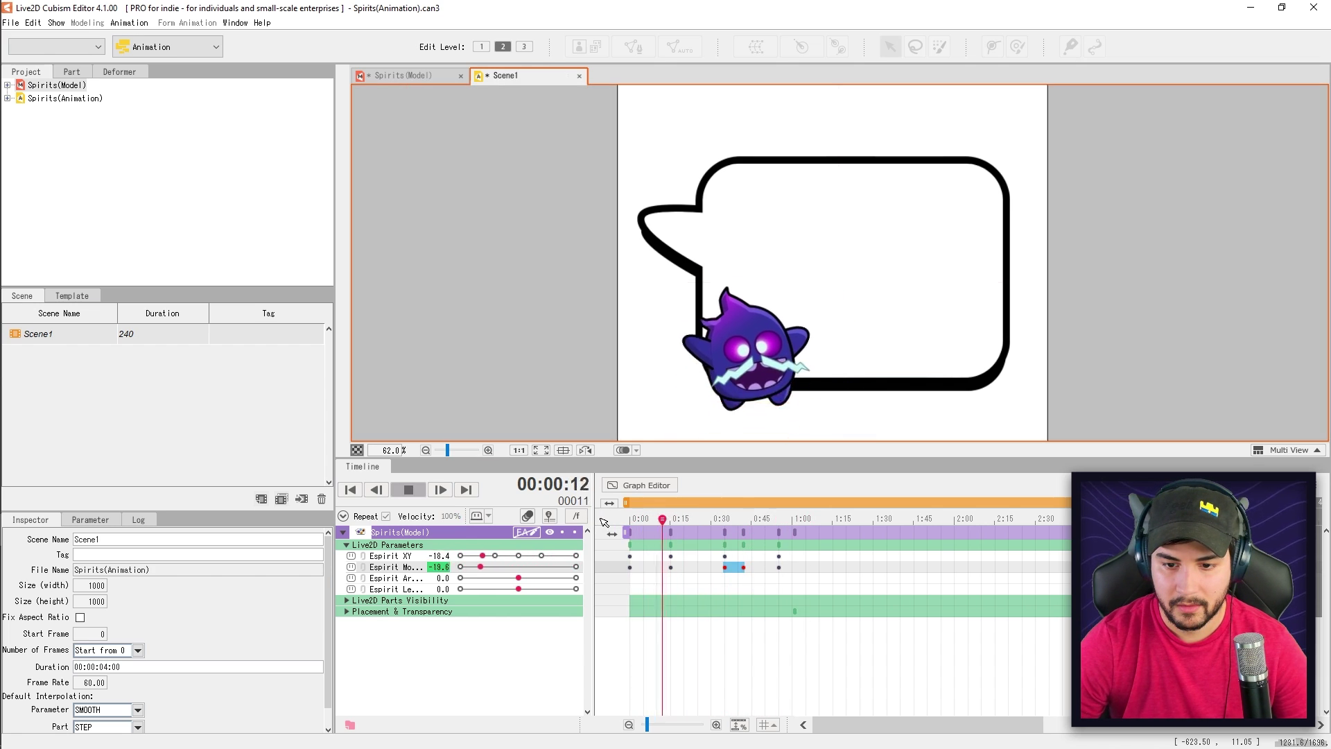
key(space)
key(space)
key(space)
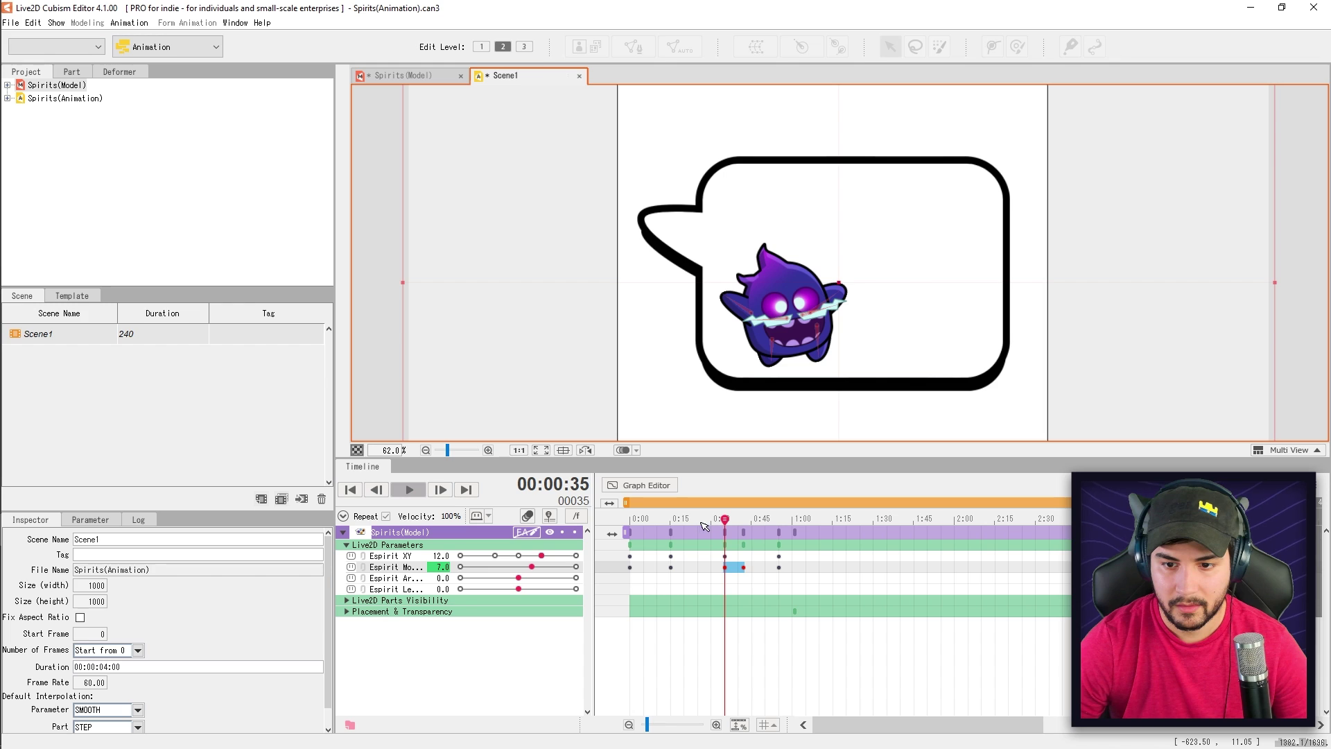
Step: Delete the moustache keyframe at frame 42, move the last one to about frame 47 and check the playback
click(748, 575)
click(745, 569)
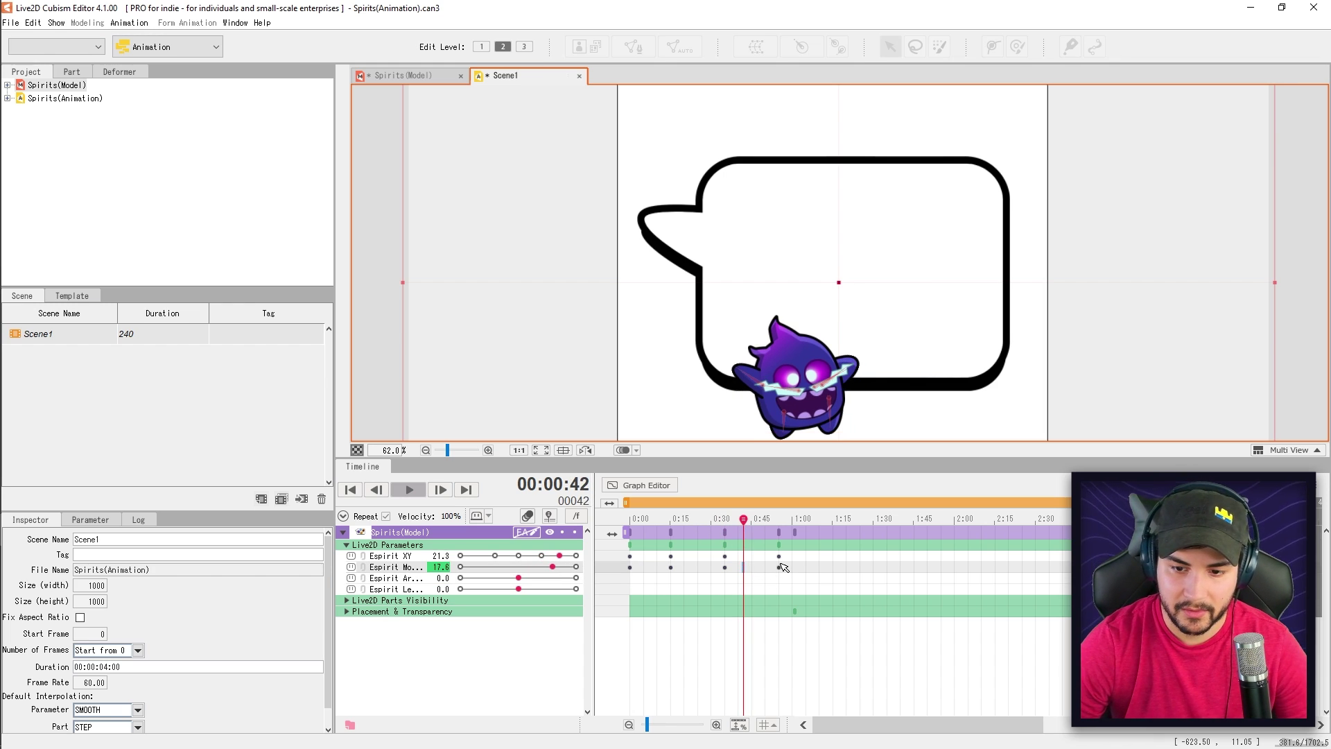
click(777, 568)
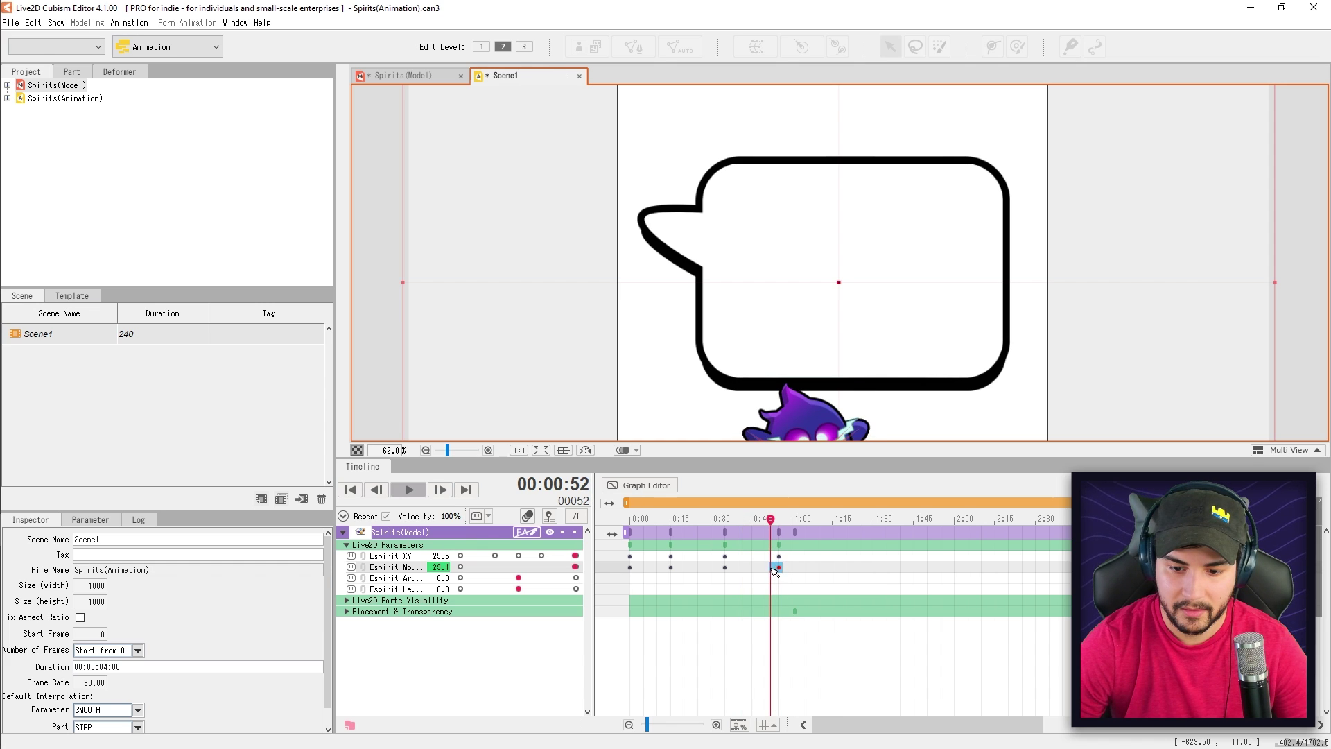
key(space)
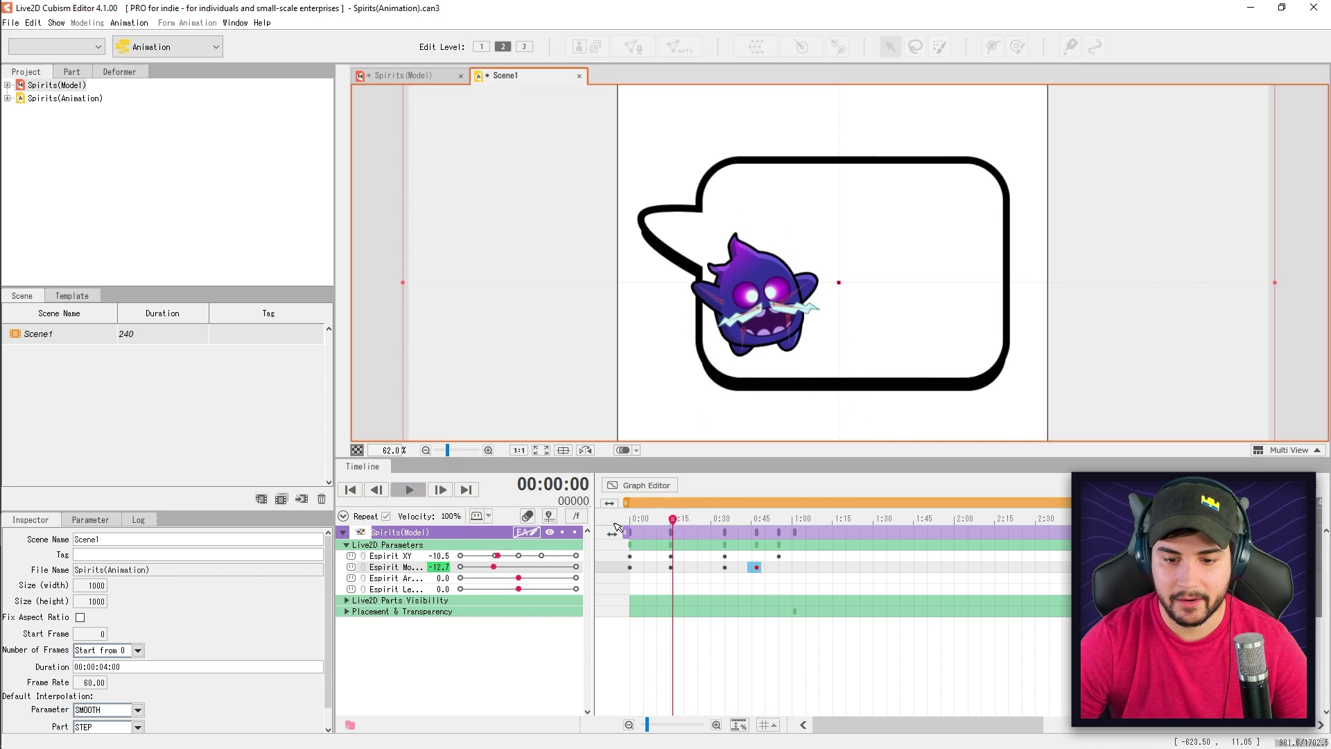
key(space)
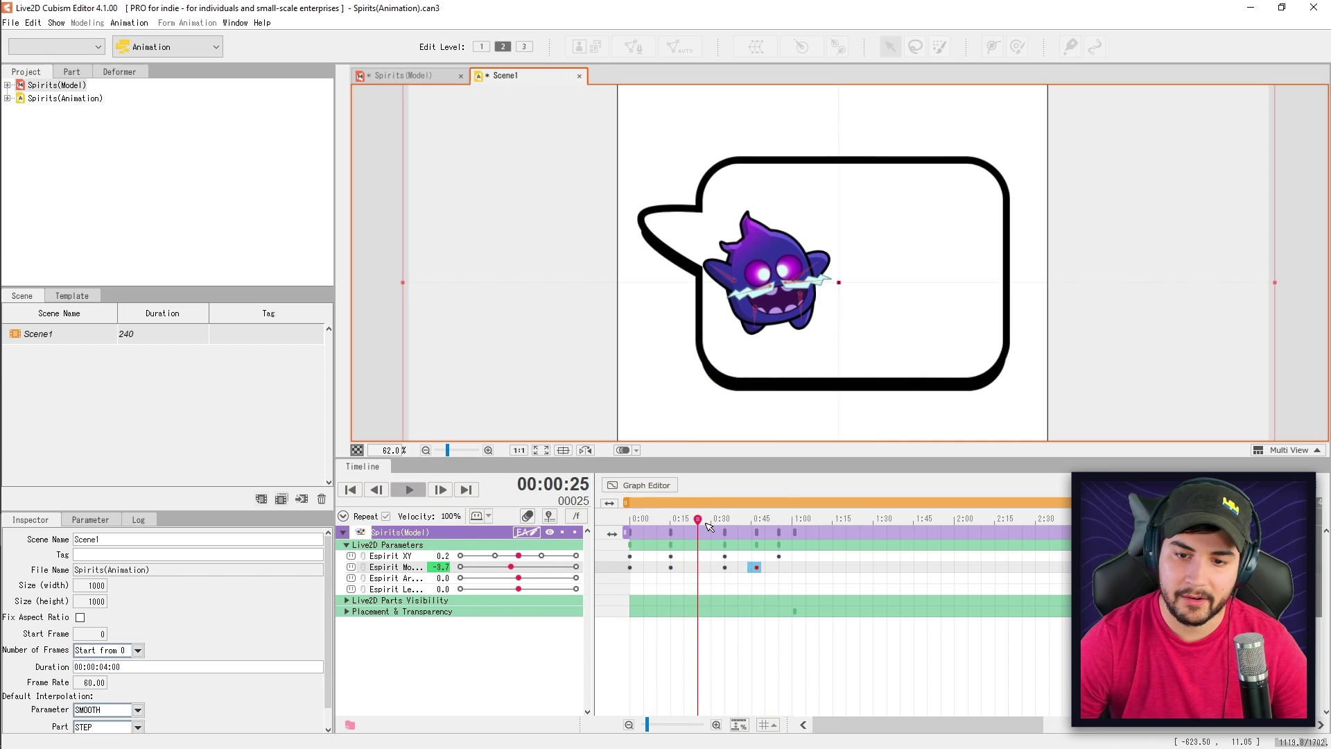
key(space)
key(space)
Step: Settle the last moustache keyframe on frame 45, replaying the scene from frame 0 to judge its timing
click(748, 569)
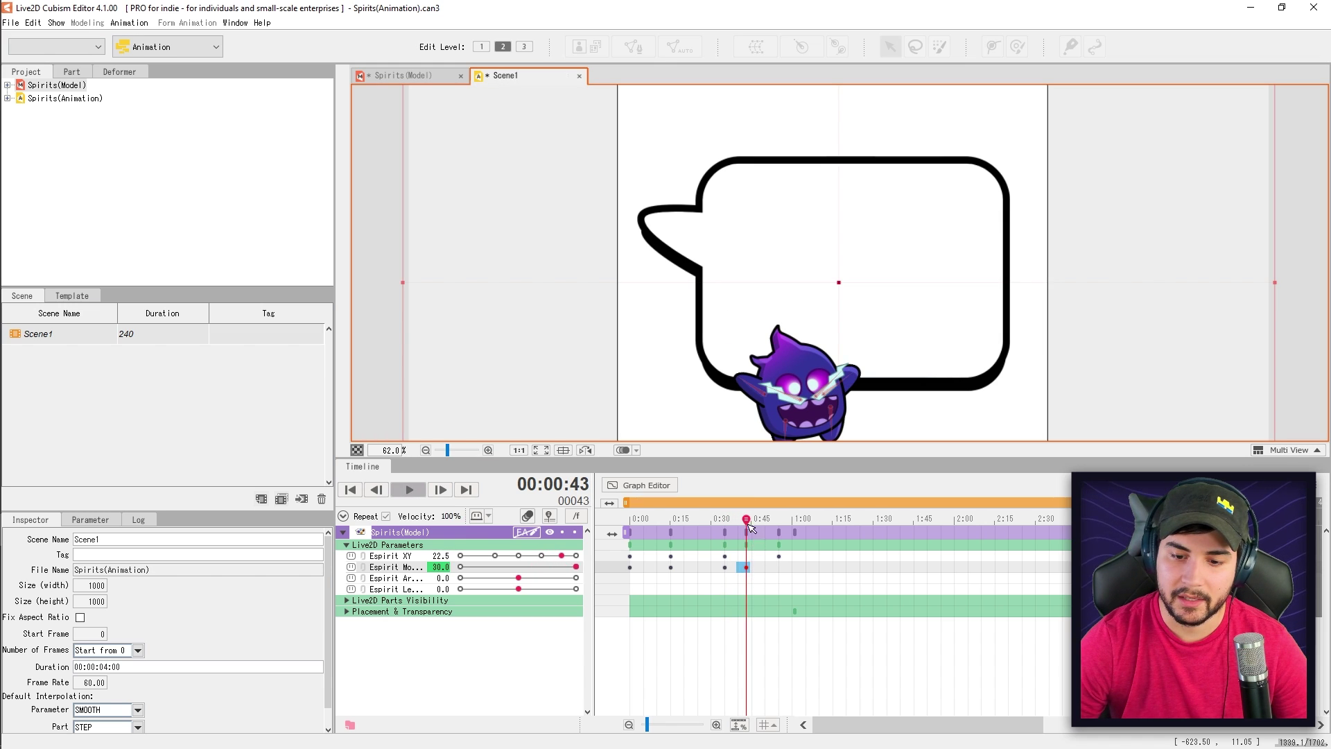
key(space)
click(629, 525)
key(space)
key(space)
key(space)
key(space)
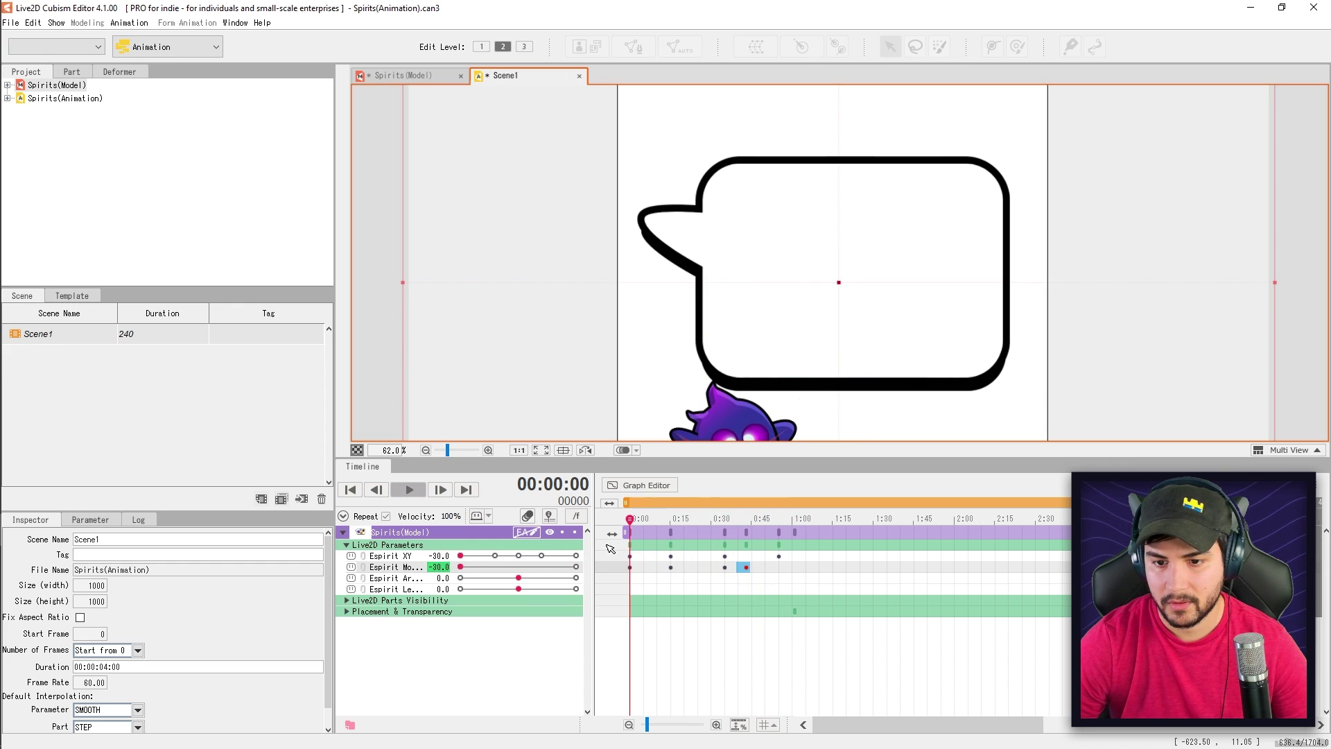
key(space)
key(space)
key(space)
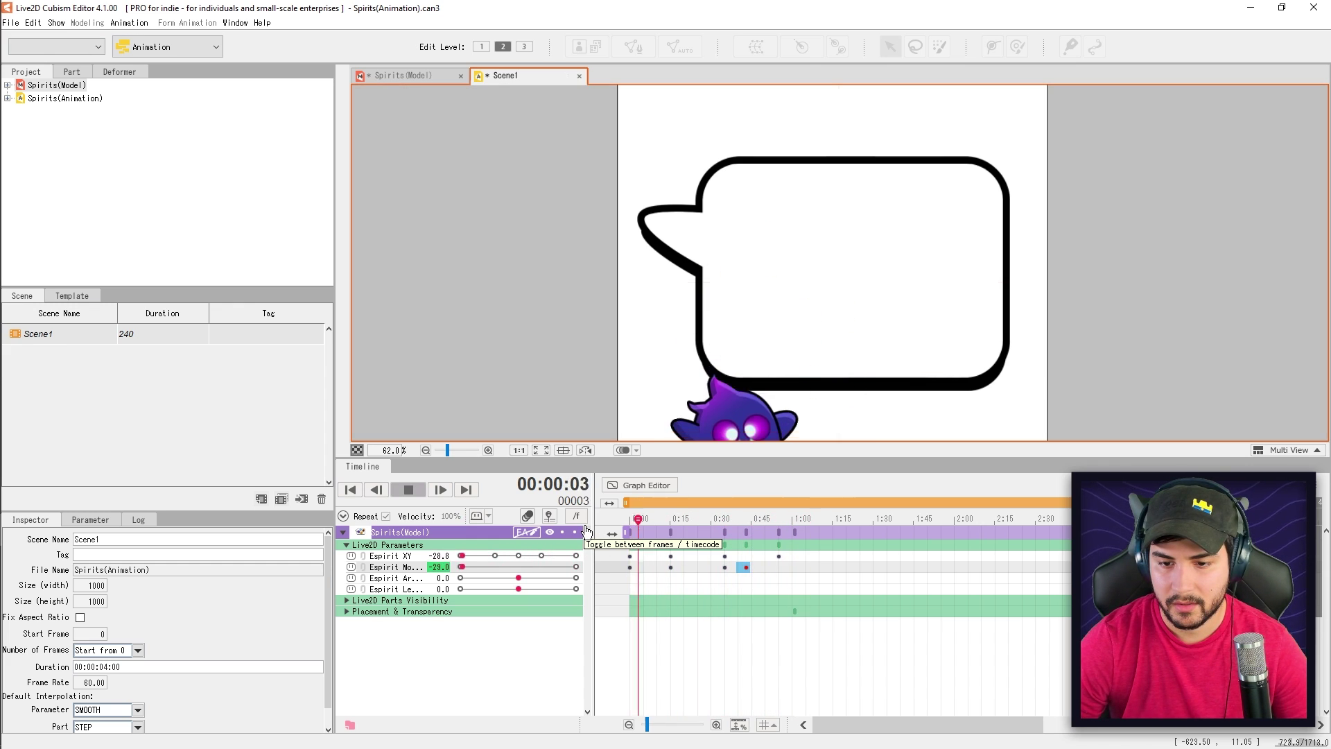
key(space)
drag(720, 562, 783, 572)
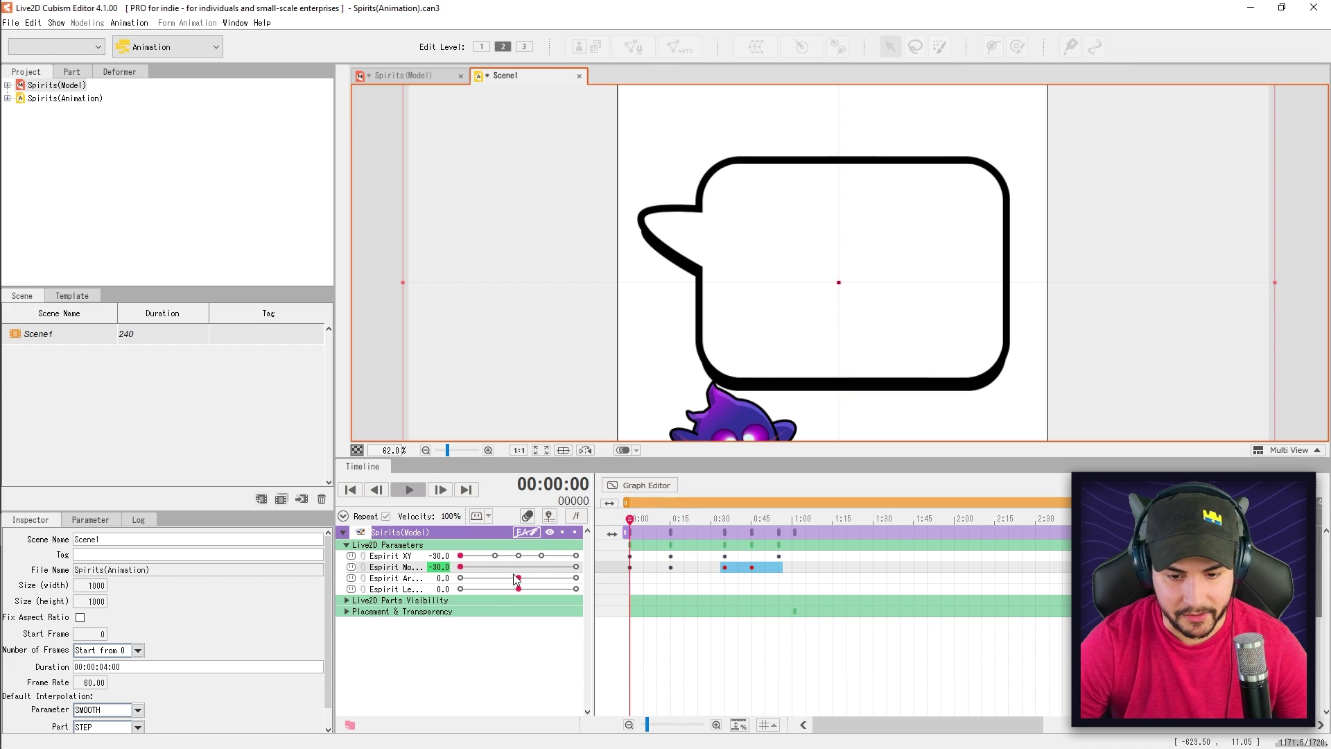
Step: Keyframe the Espirit arm parameter at 30 on frame 0 and -30 on frame 45, and check the motion in playback
drag(520, 577, 558, 585)
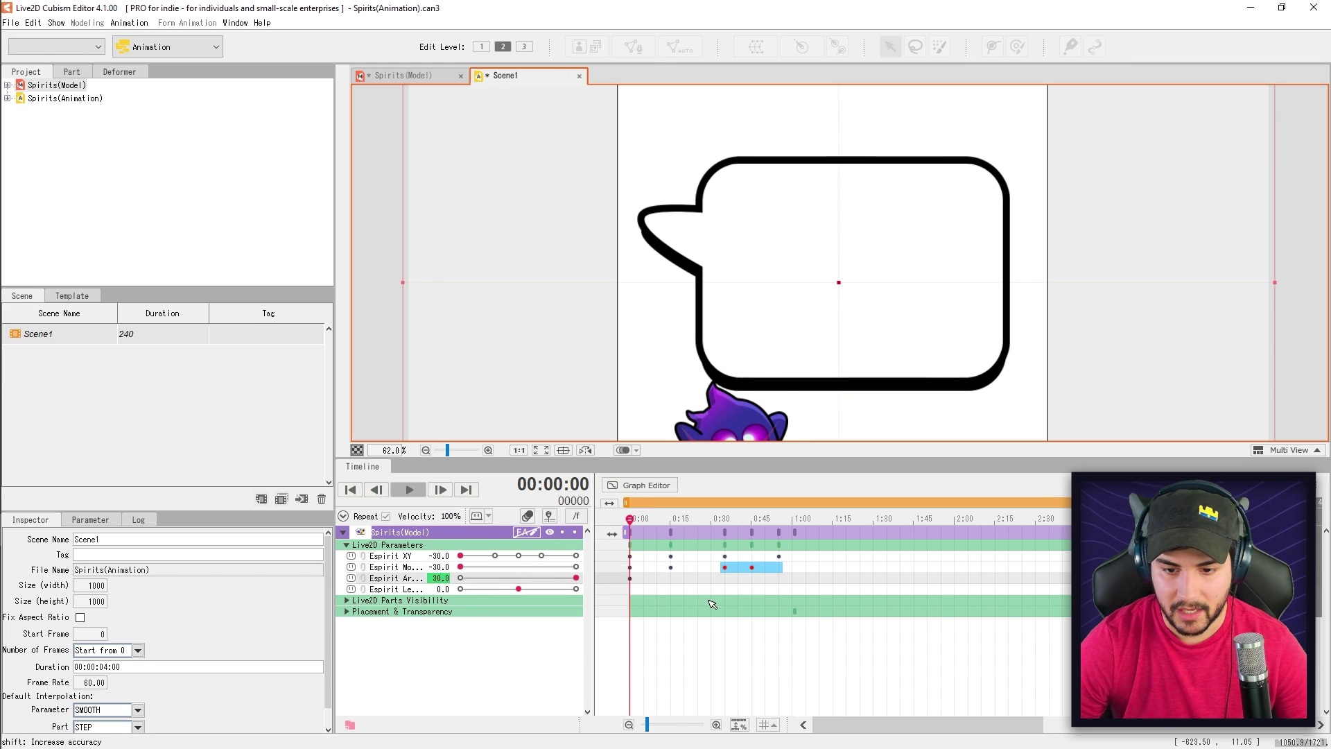
drag(630, 527, 756, 533)
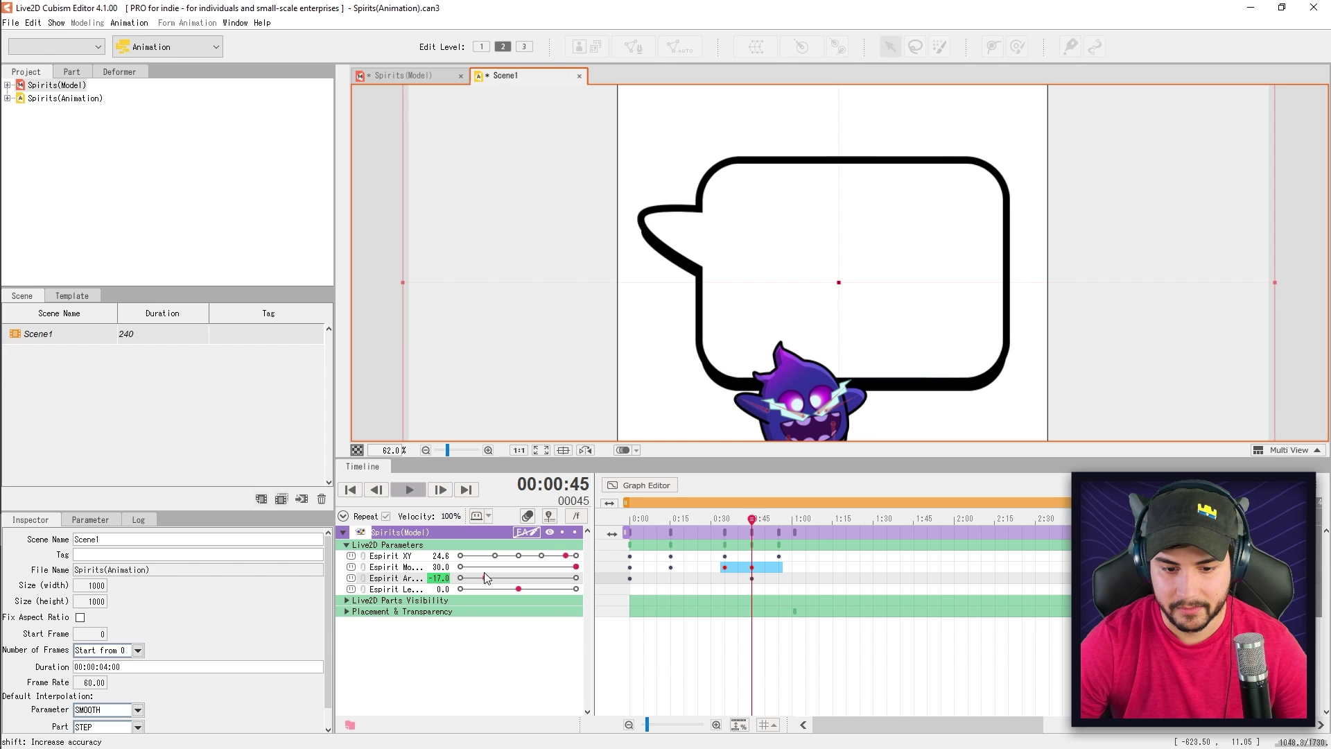
key(space)
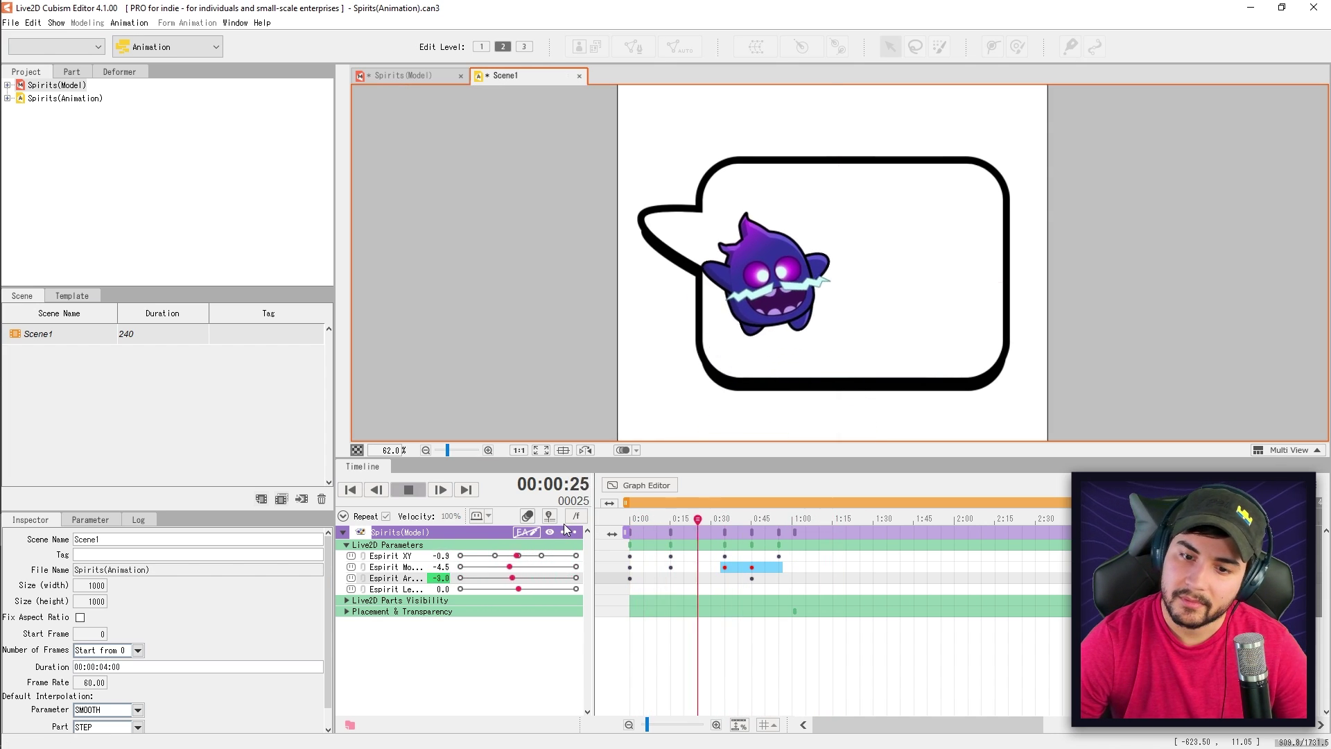
key(space)
key(space)
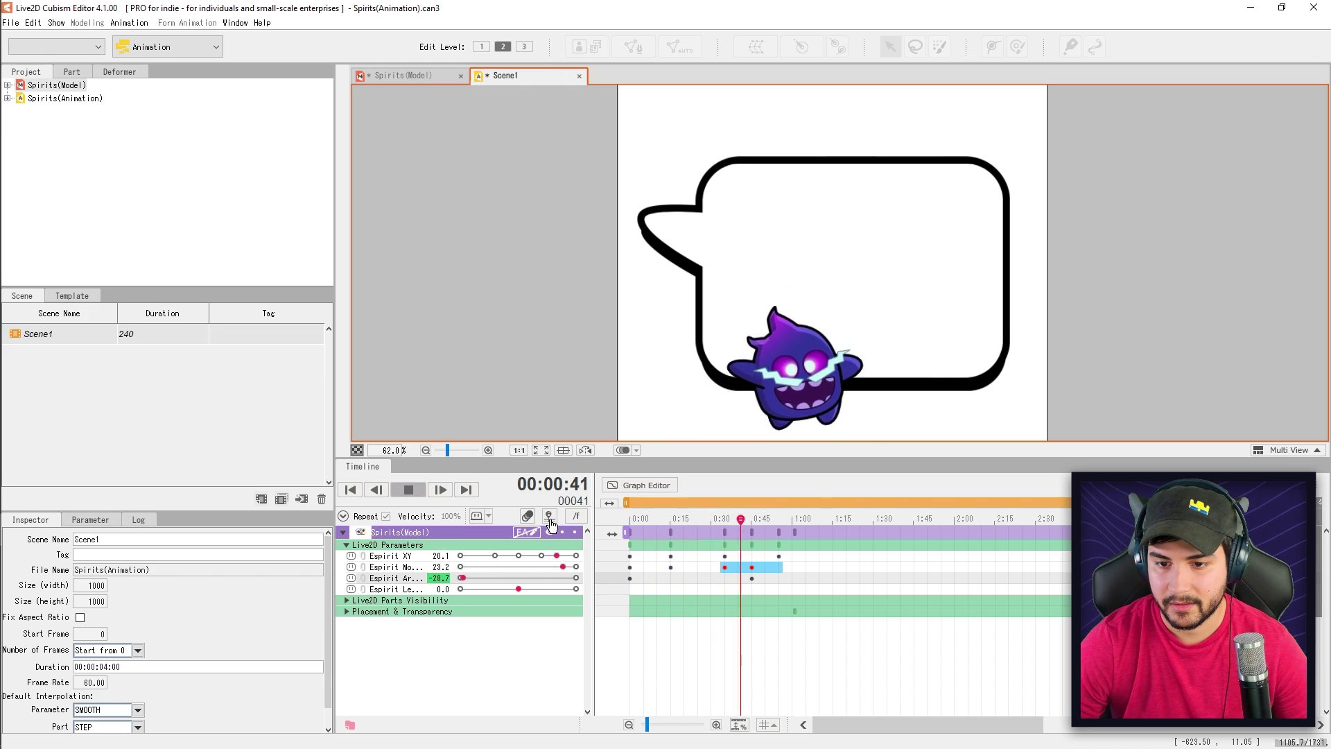
key(space)
Step: Add arm keyframes at about frames 22 and 31, with the last one moved to about frame 38, and replay from the start
drag(683, 540, 716, 540)
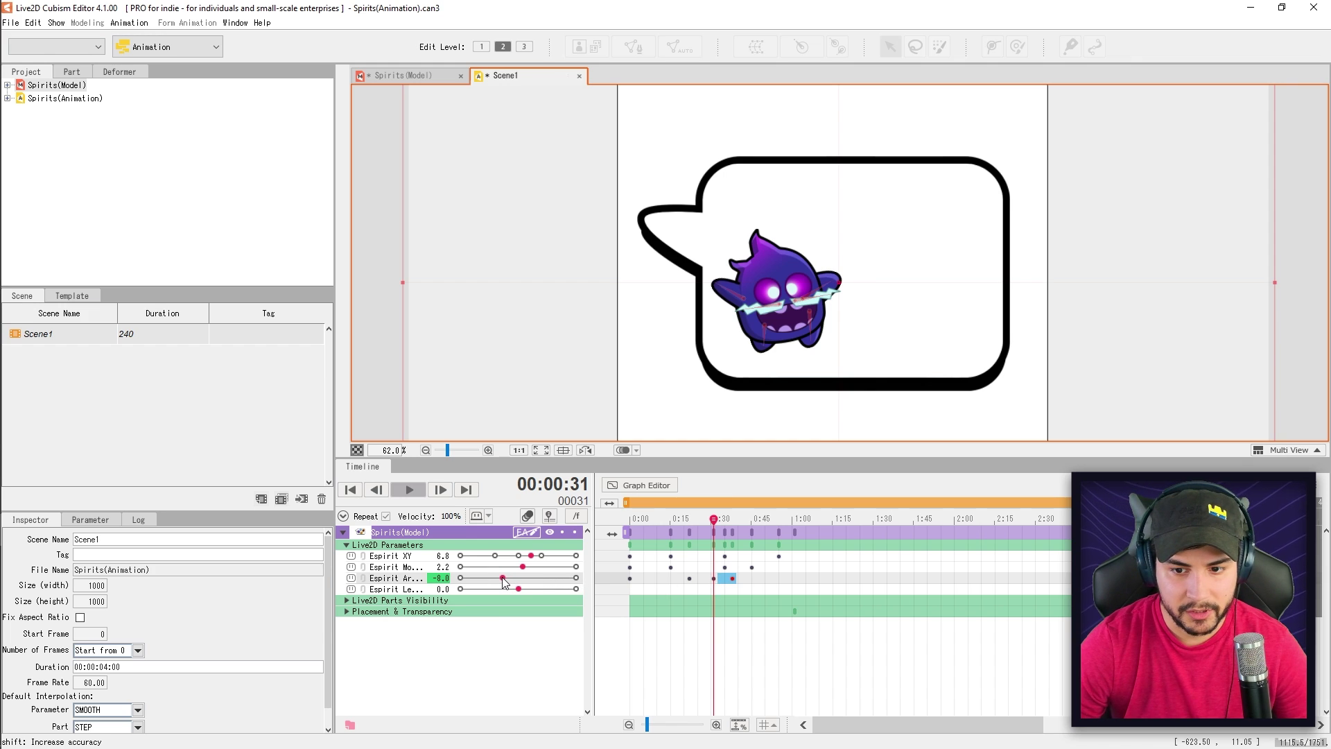
drag(714, 520, 740, 522)
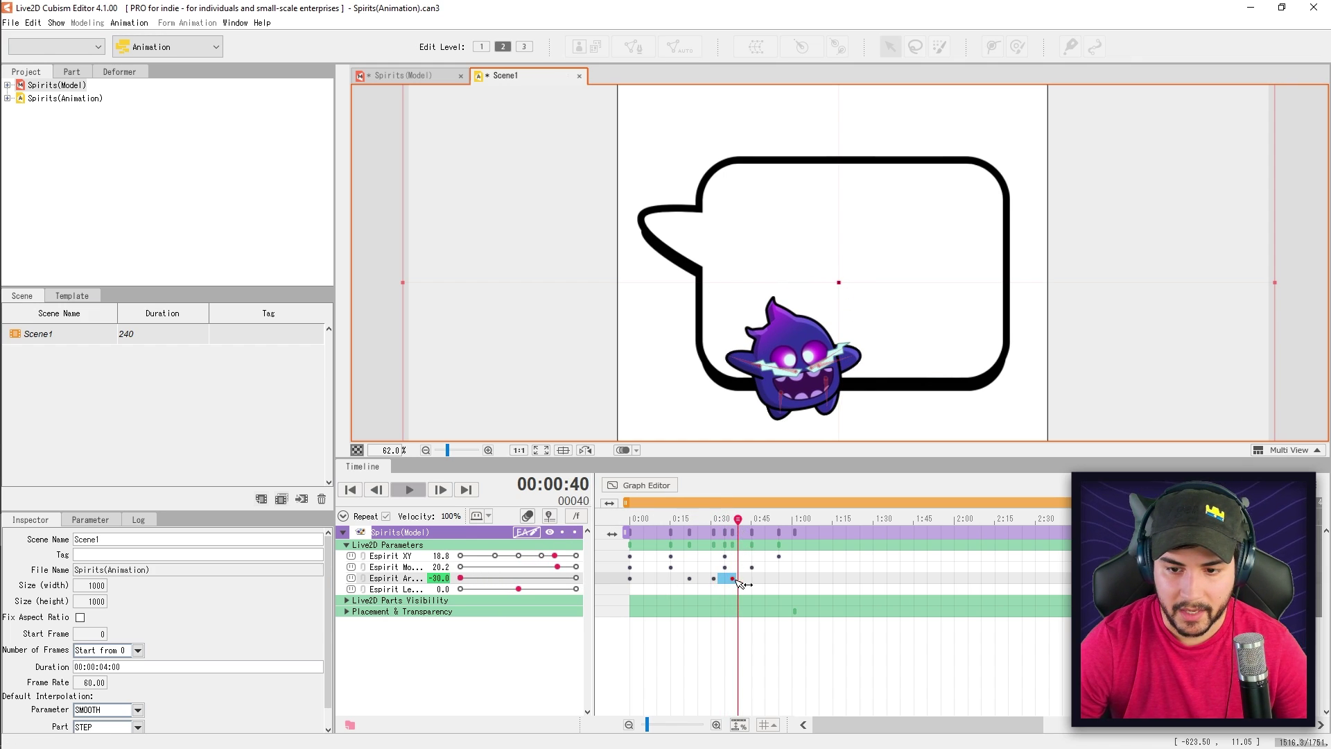
drag(739, 529, 629, 529)
key(space)
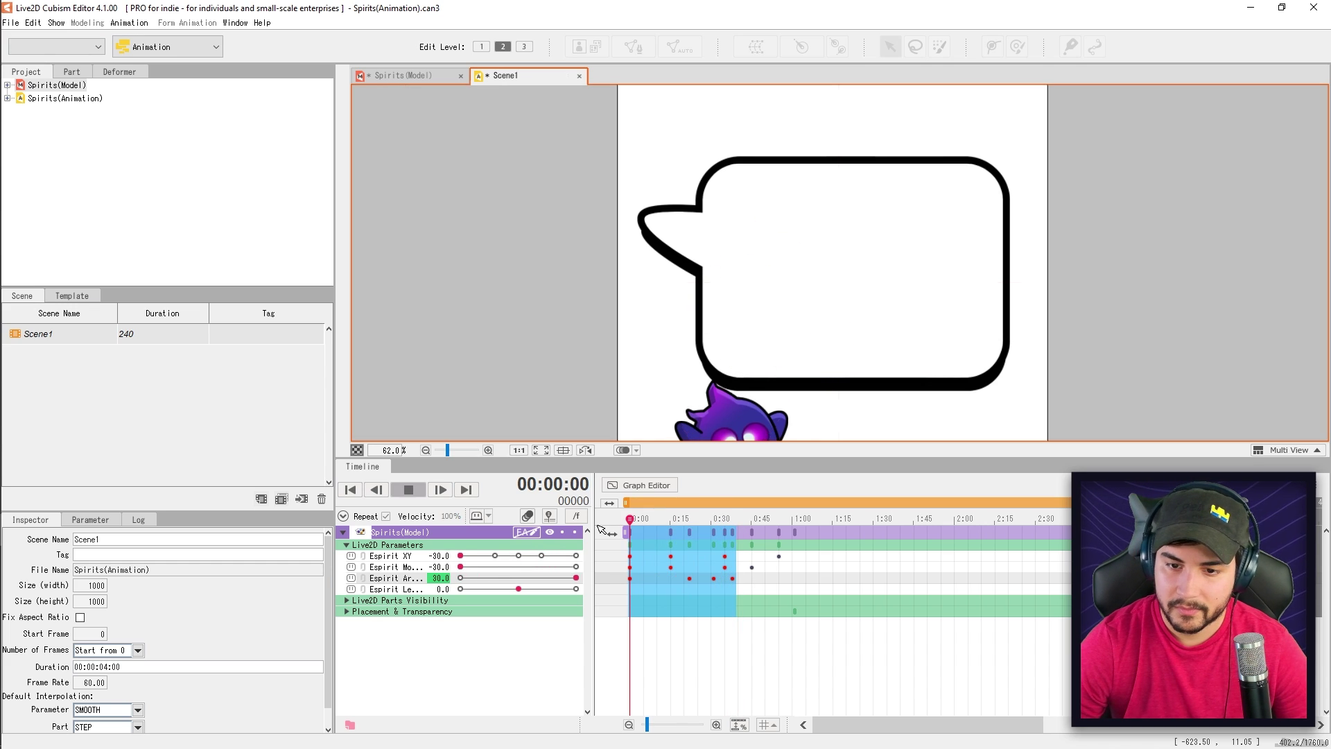
key(space)
Step: Replay the scene and offset the moustache keyframes to about frames 5, 20, 32 and 59
key(space)
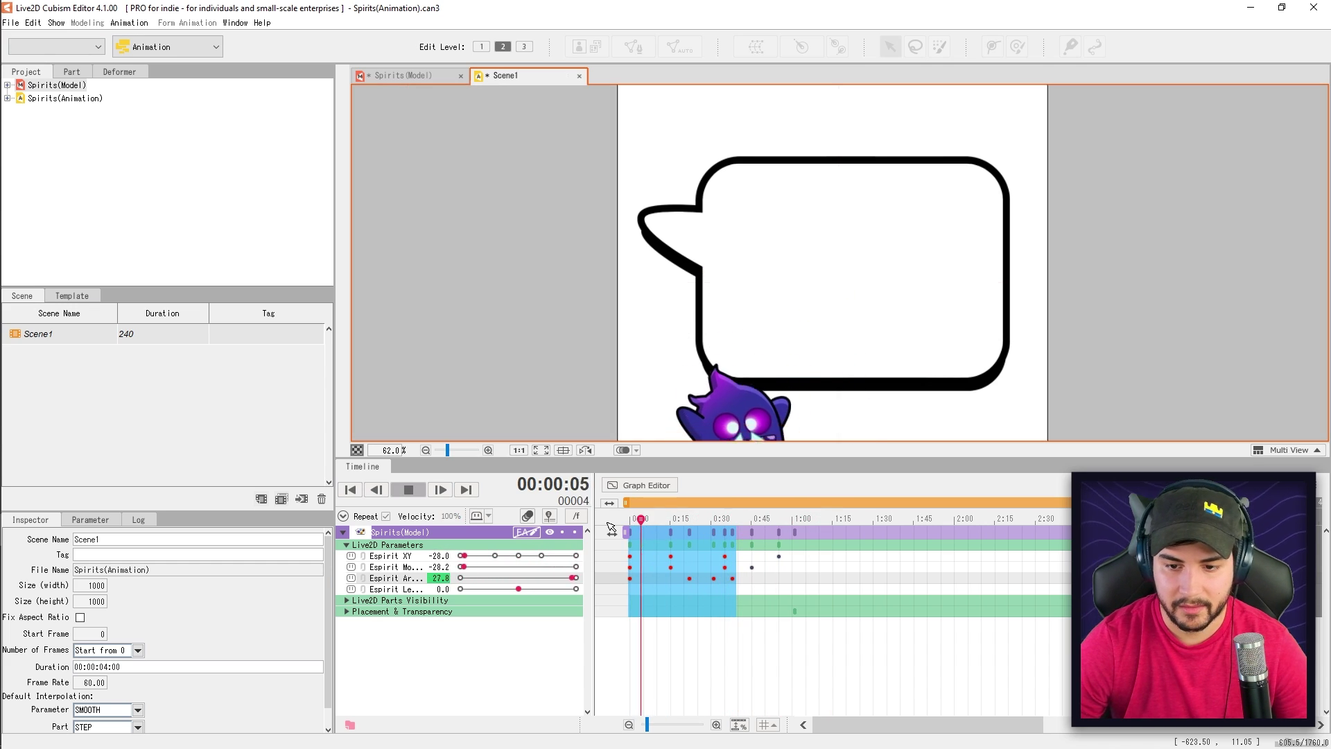
click(605, 521)
key(space)
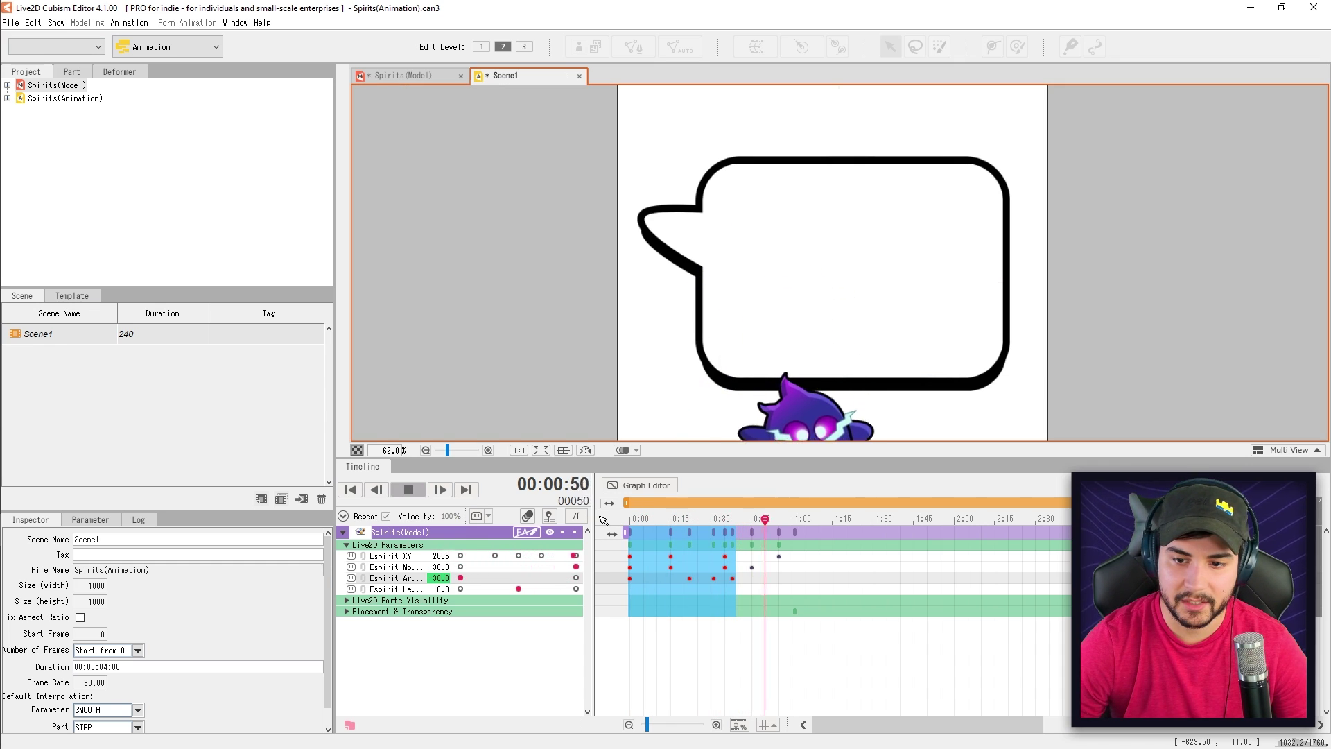
key(space)
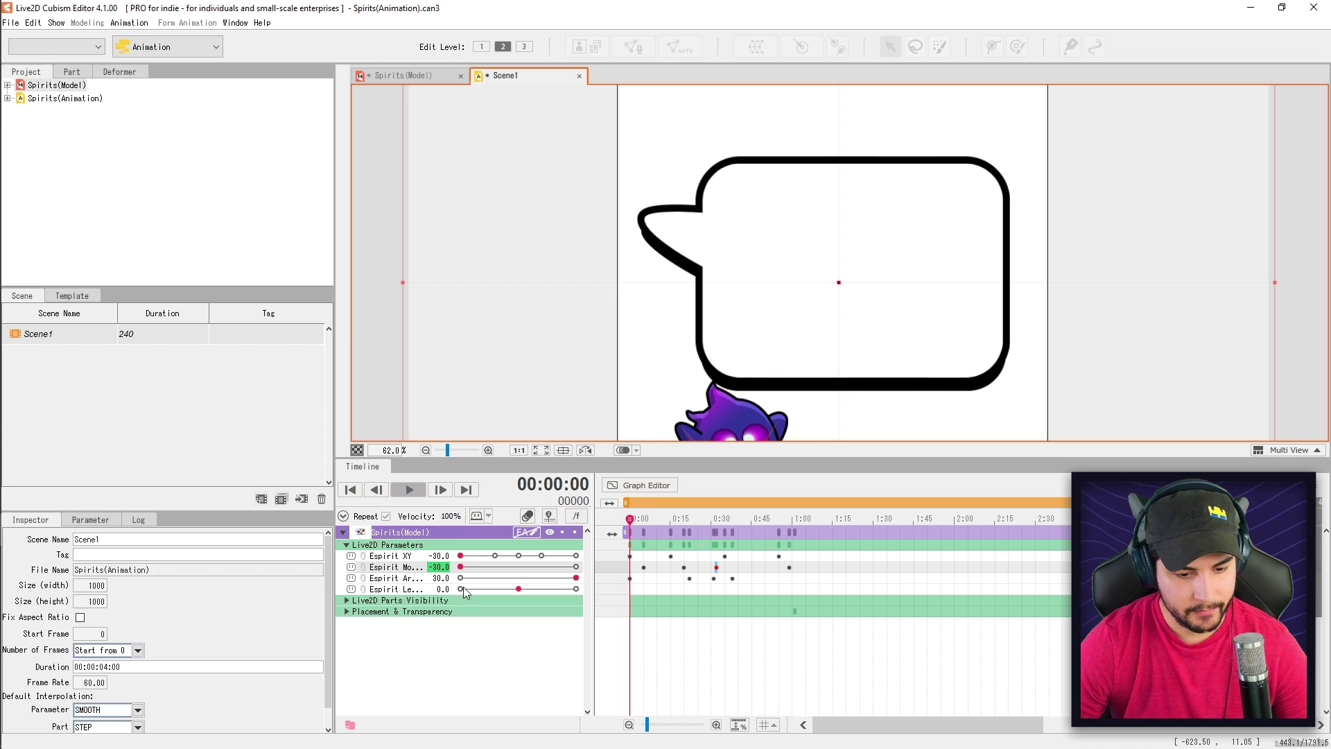
Step: Keyframe the Espirit leg parameter at -30 on frame 0 with the whole spirit in view
mouse_move(628, 529)
mouse_down()
mouse_move(686, 529)
mouse_move(602, 529)
mouse_up()
scroll(960, 383, down, 2)
drag(960, 382, 880, 330)
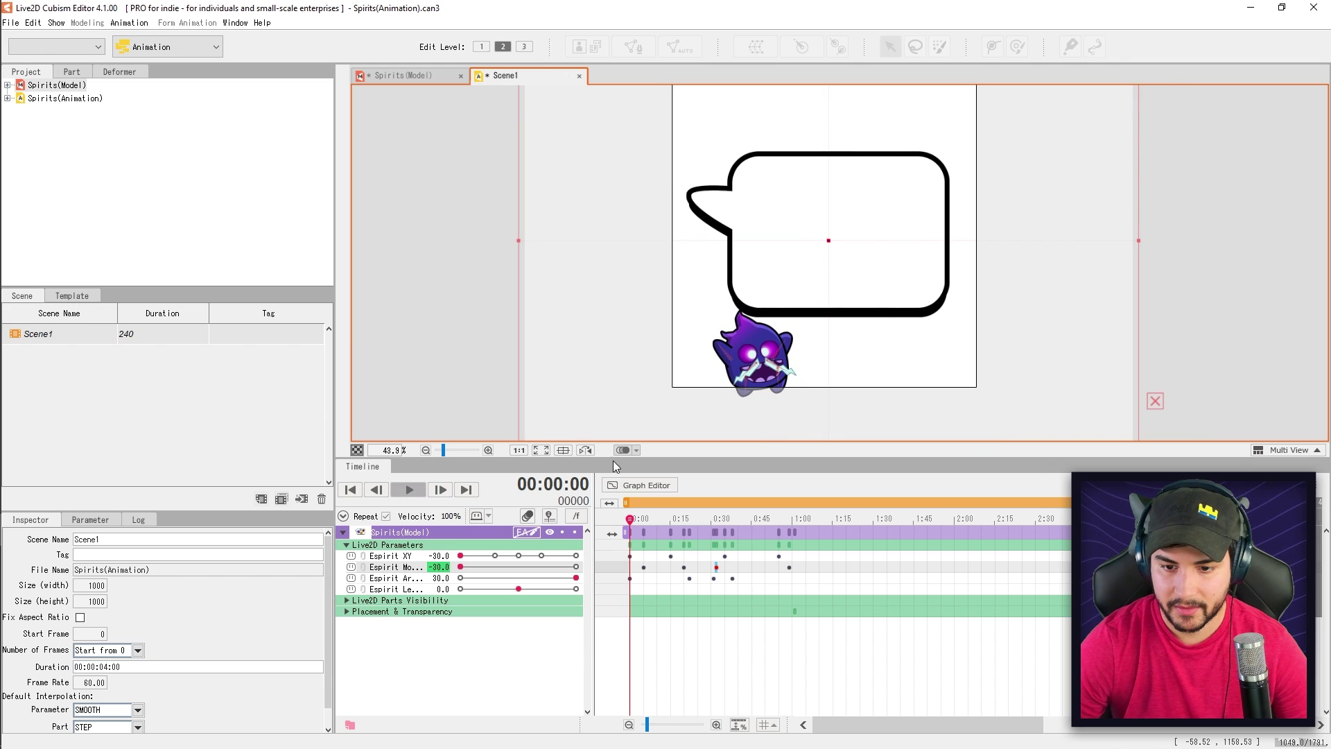
drag(518, 590, 473, 590)
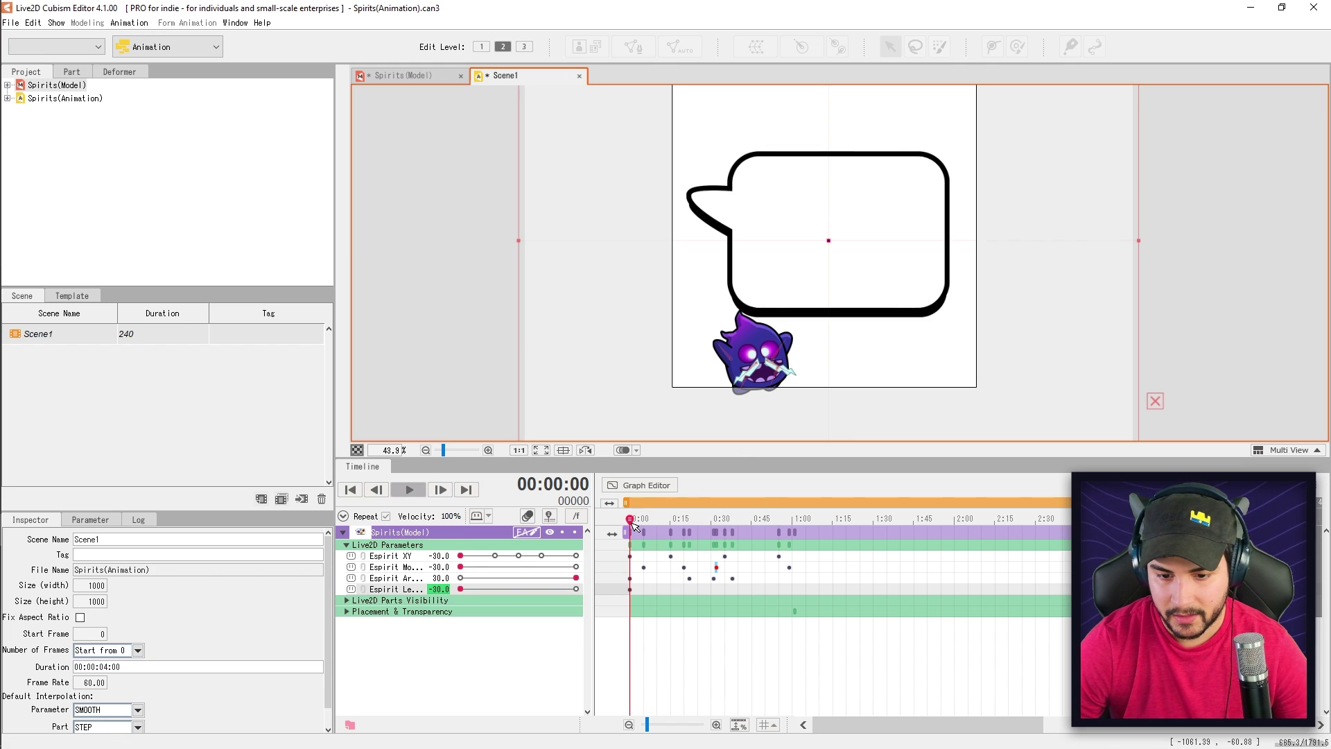
Step: Add leg keyframes at about frame 17 with a value of -6 and at frame 36, checking the motion in playback
drag(633, 525, 715, 527)
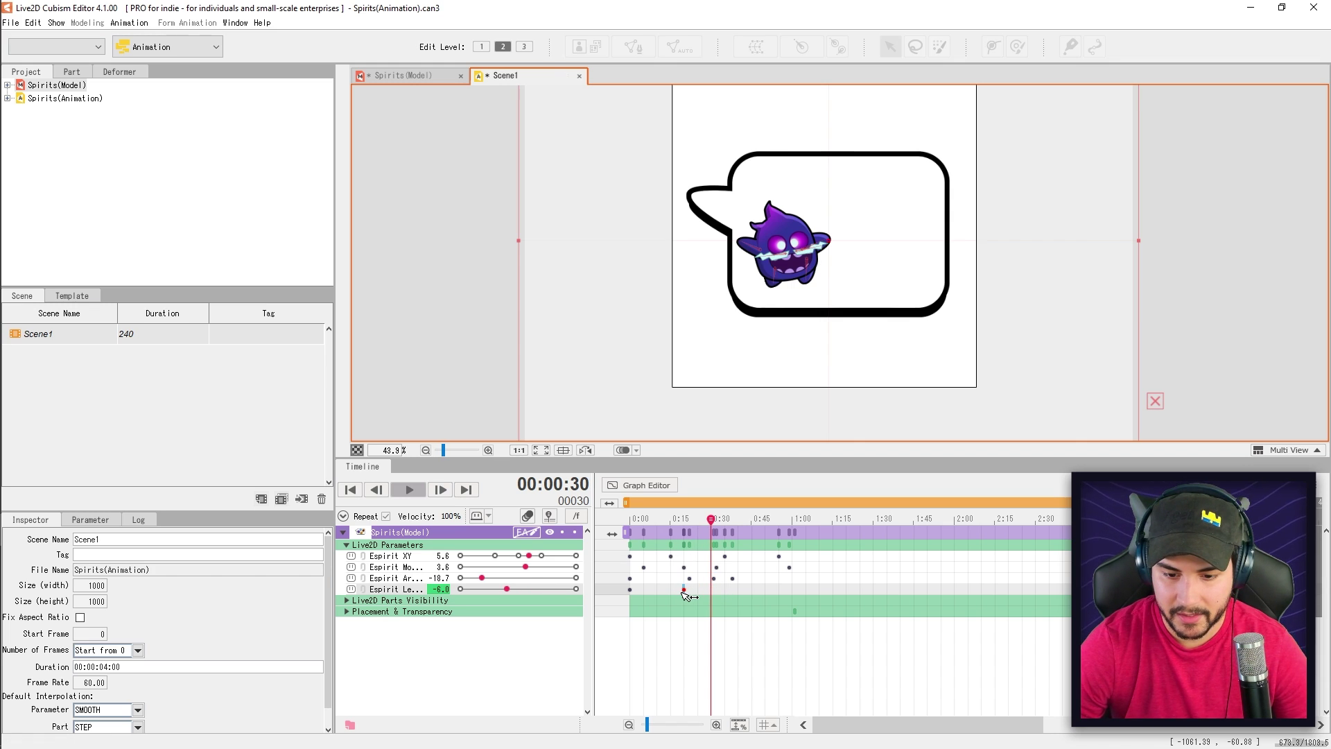
drag(721, 531, 754, 525)
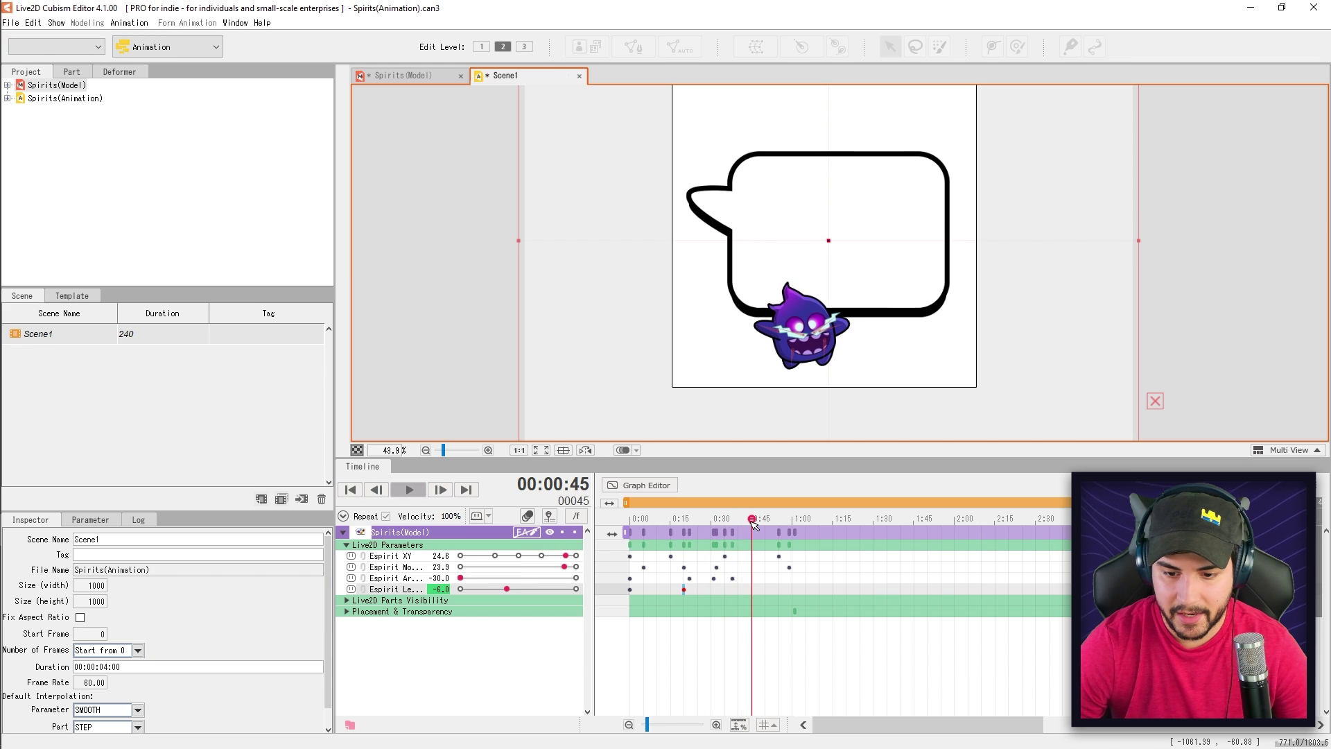
drag(649, 518, 728, 522)
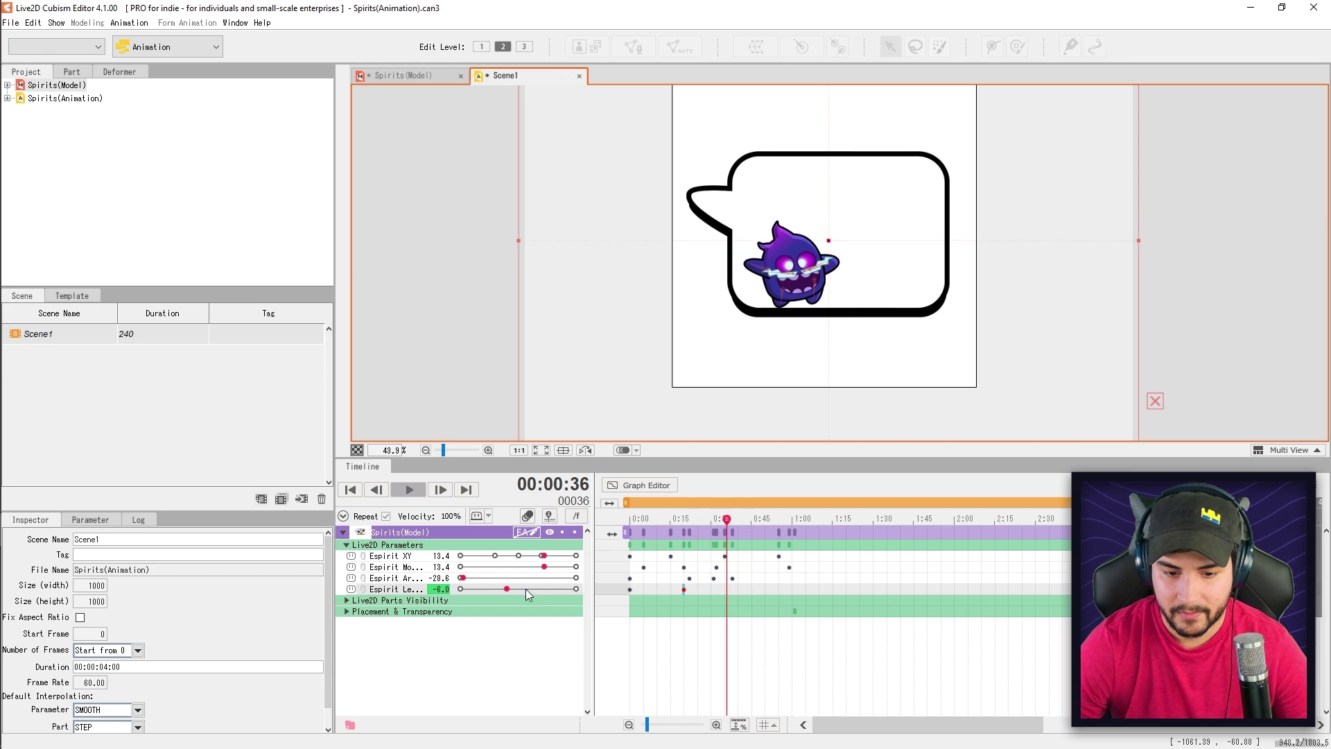
click(632, 520)
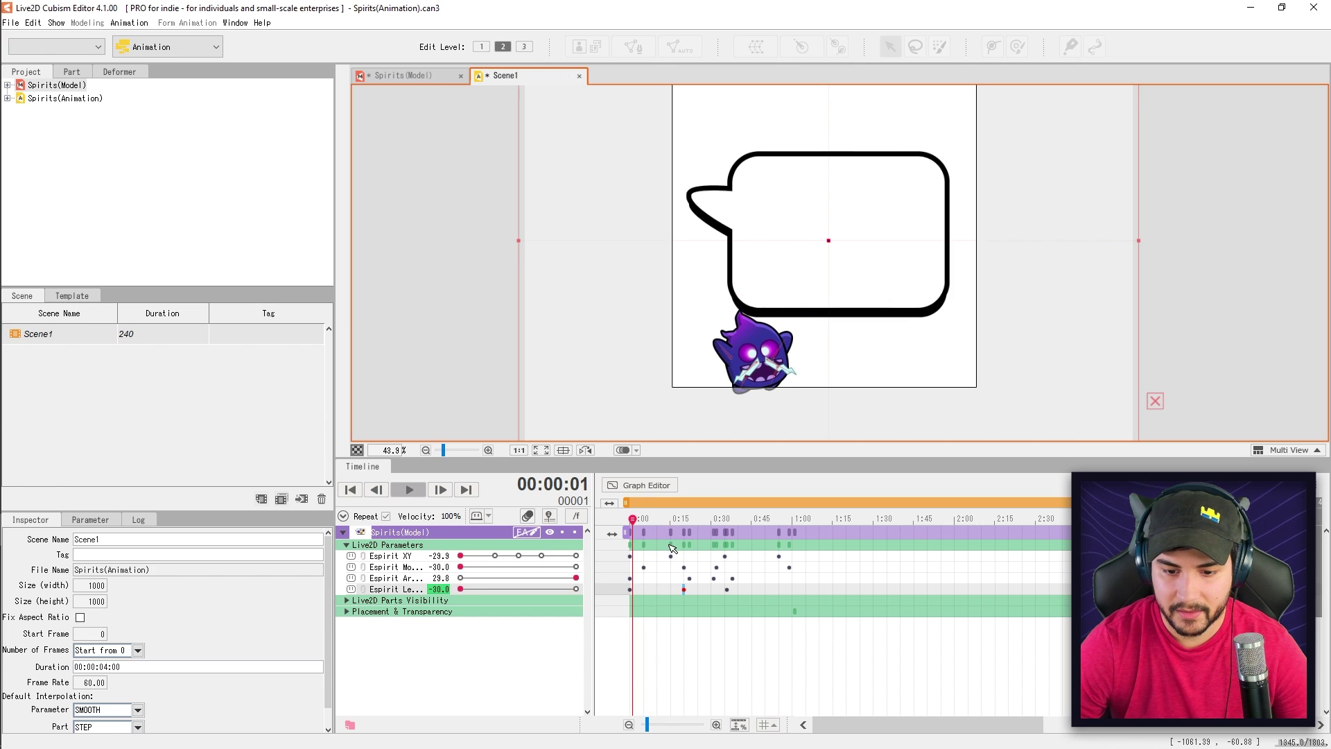
key(space)
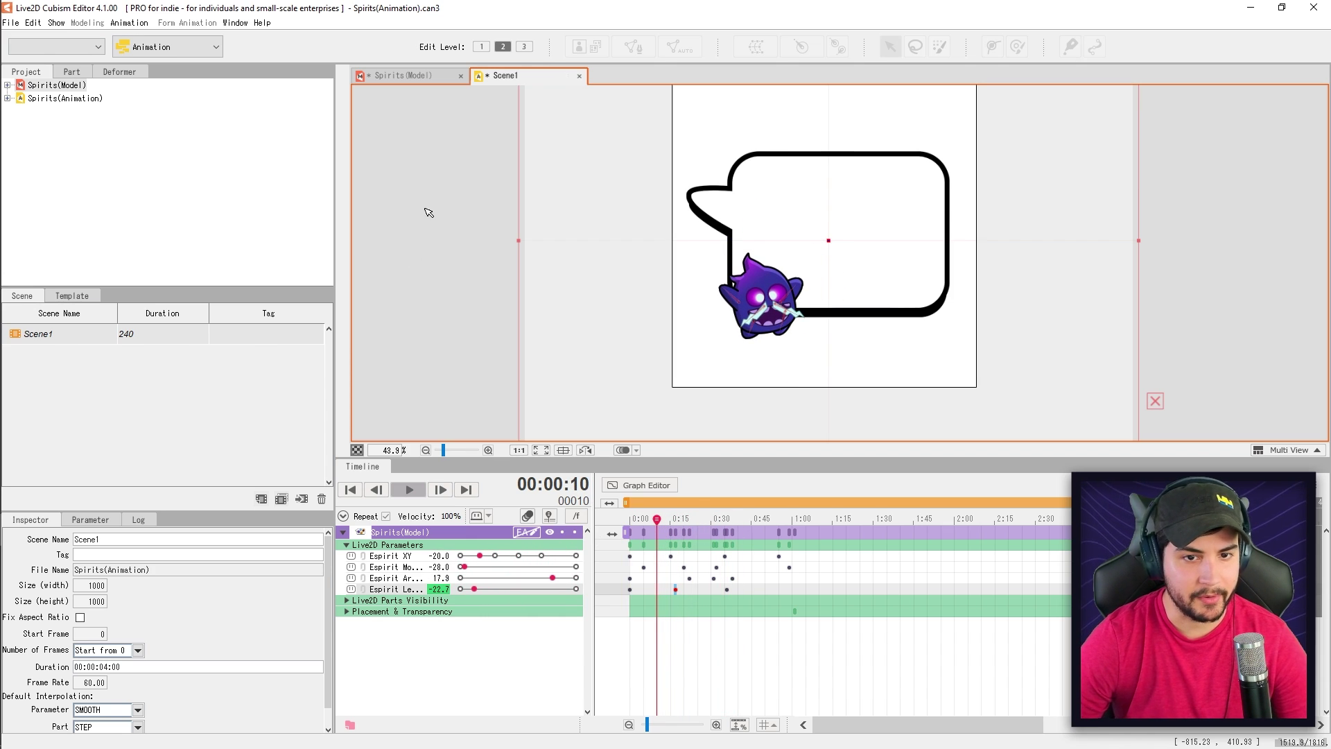
Step: Save the model and keyframe the Espirit Body parameter at -30 on frame 0, plus keyframes at about frames 18 and 51
key(ctrl+s)
click(419, 78)
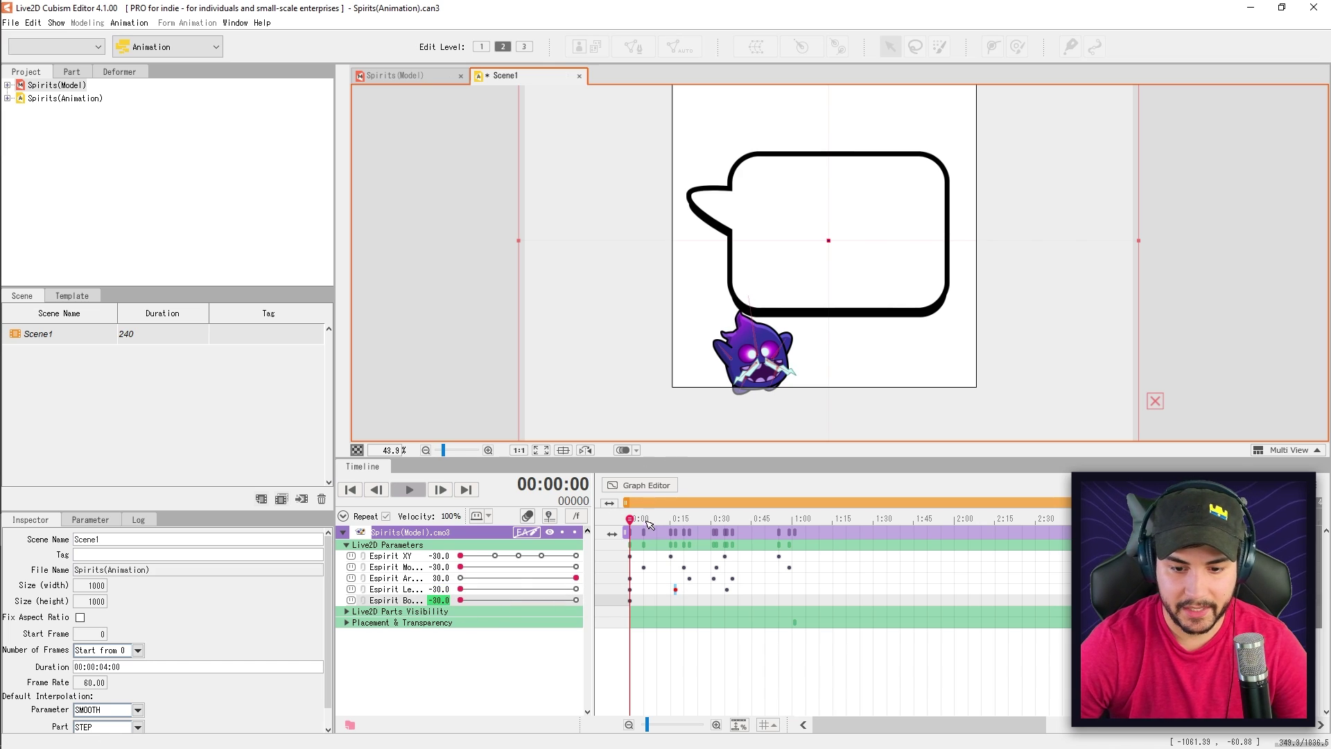
drag(631, 520, 735, 521)
click(732, 601)
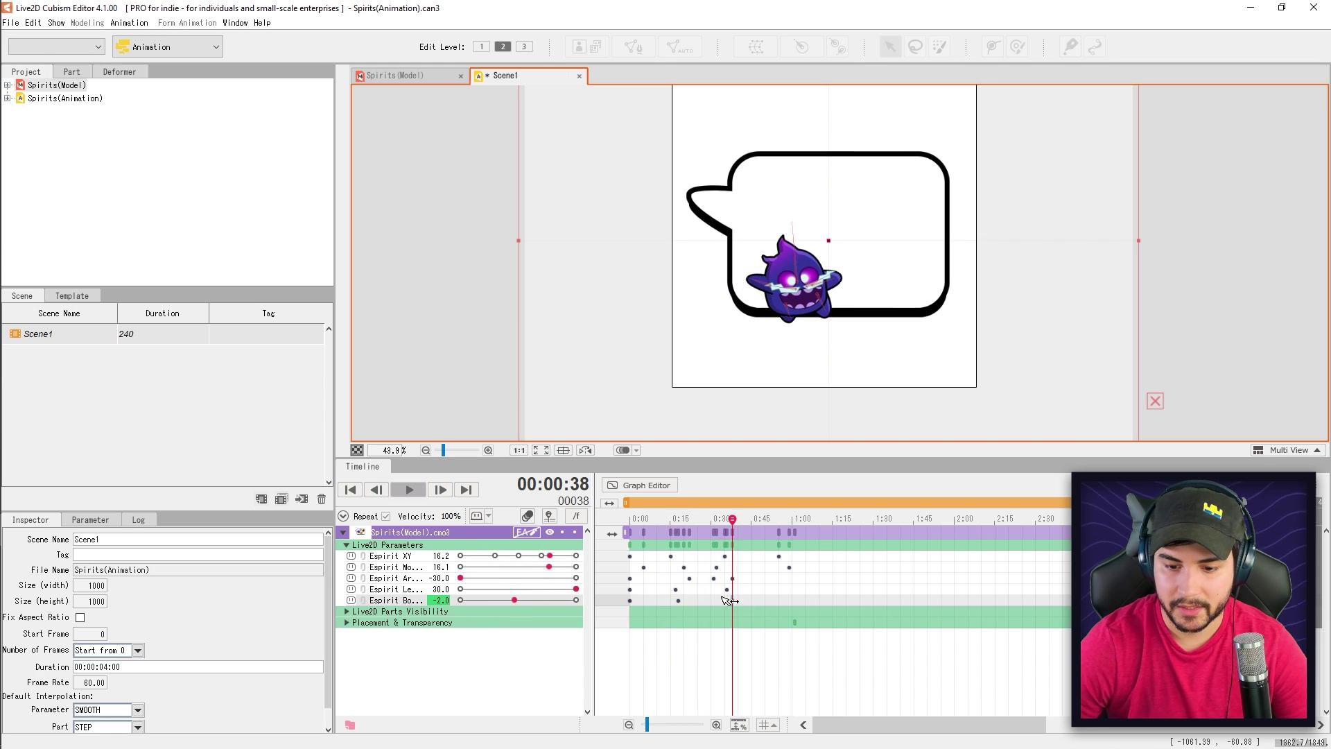
key(space)
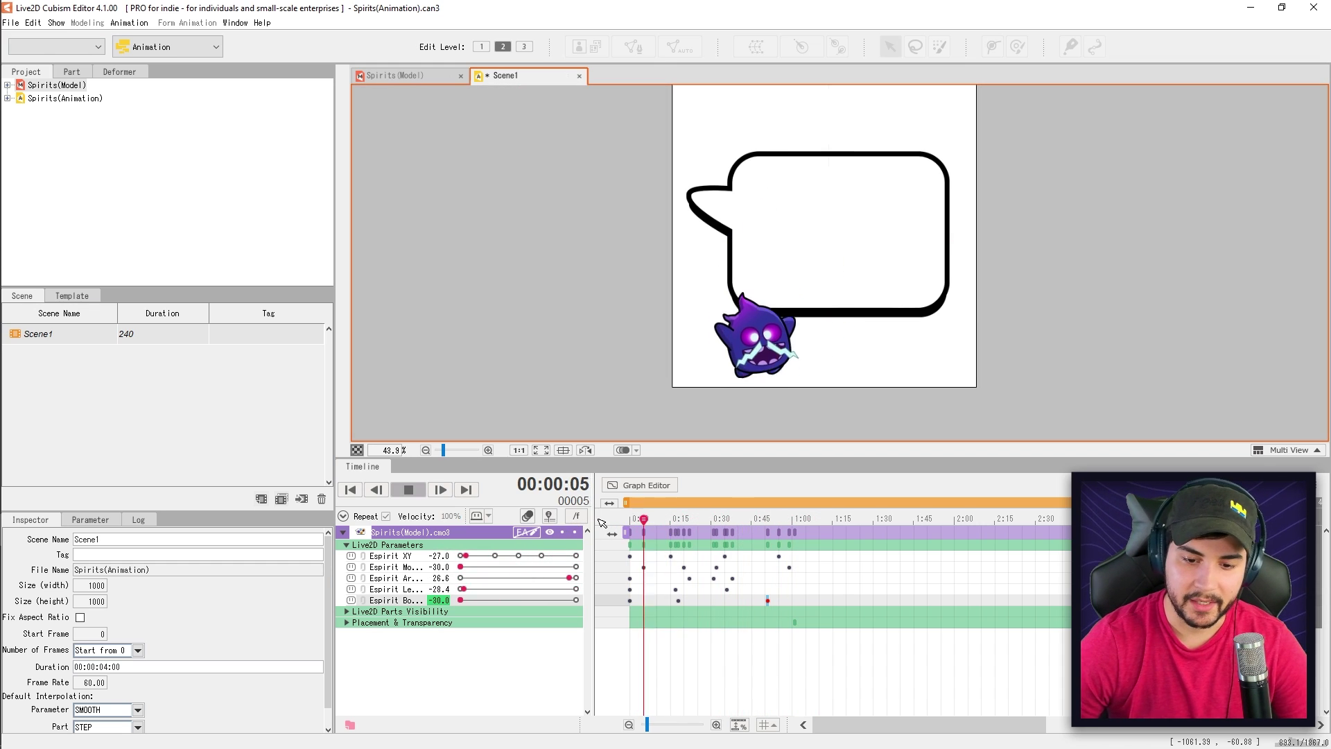
Step: Inspect how the electro spirit's position, moustache, arm and leg keyframes are staggered around frames 19 to 38
key(space)
click(683, 558)
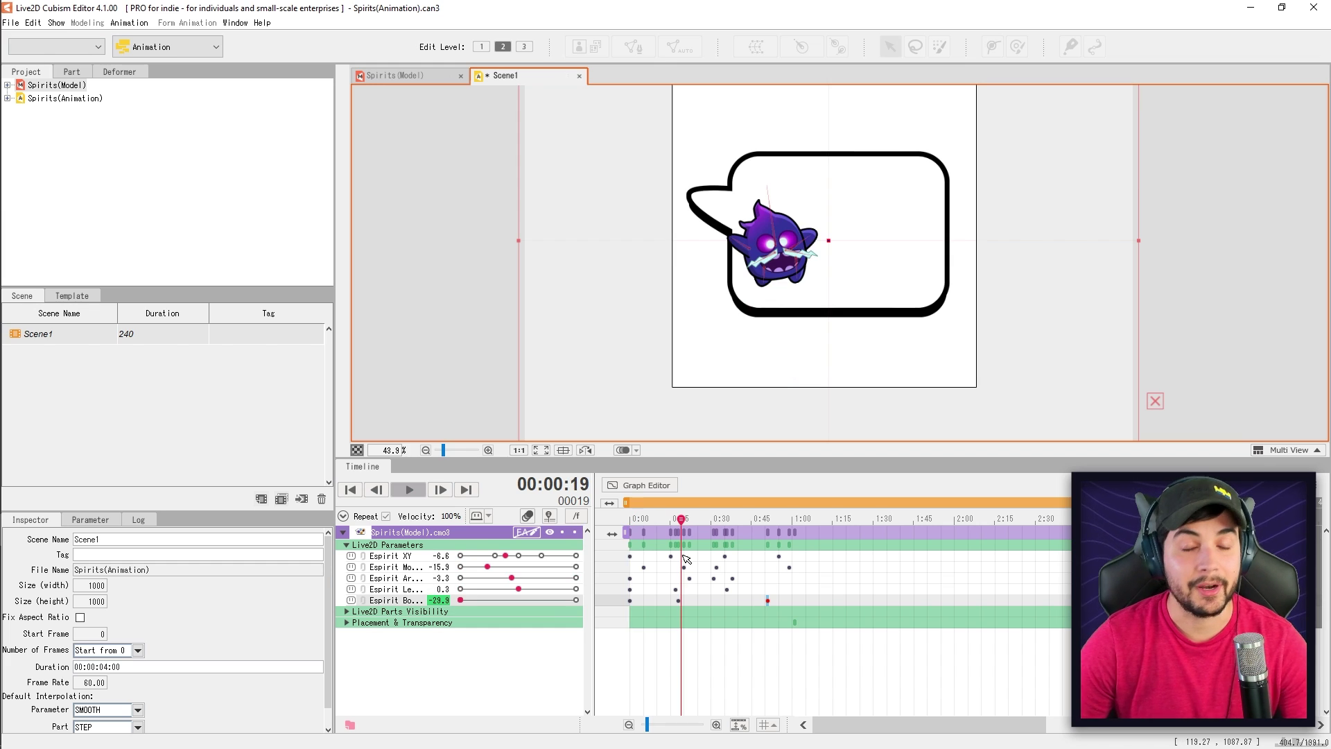
drag(736, 560, 699, 565)
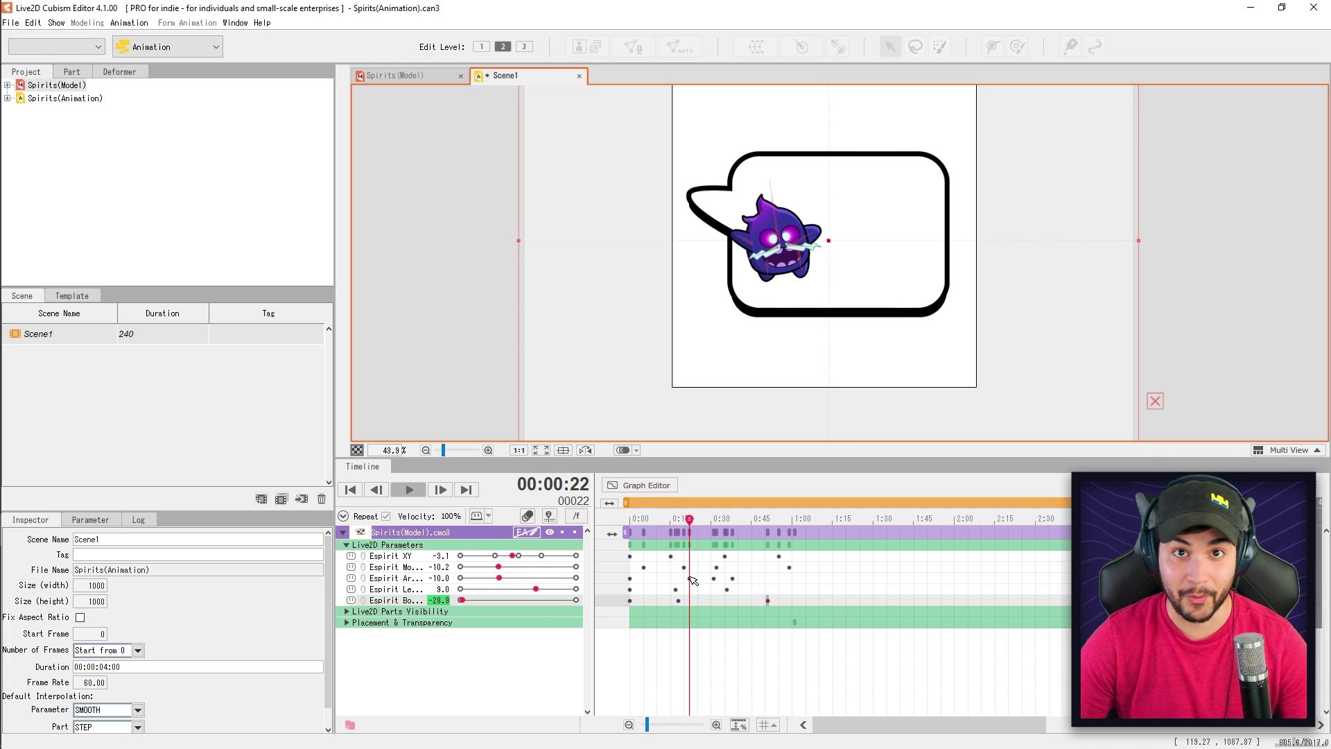
mouse_move(701, 579)
mouse_down()
mouse_move(762, 579)
mouse_move(666, 579)
mouse_move(779, 579)
mouse_move(689, 579)
mouse_move(717, 579)
mouse_up()
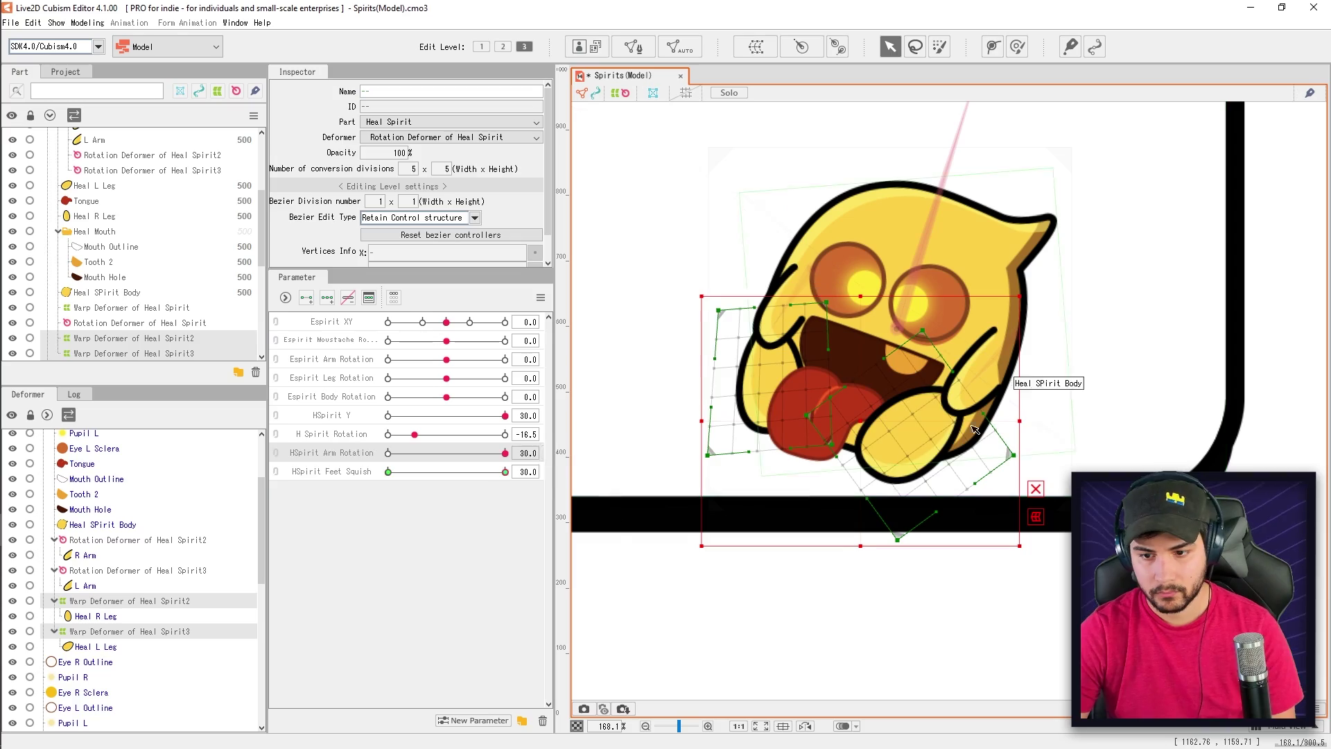
Step: Shape the heal spirit's two leg warp deformers at 30 on HSpirit Feet Squish and return to the animation scene
click(805, 430)
right_click(582, 484)
click(10, 22)
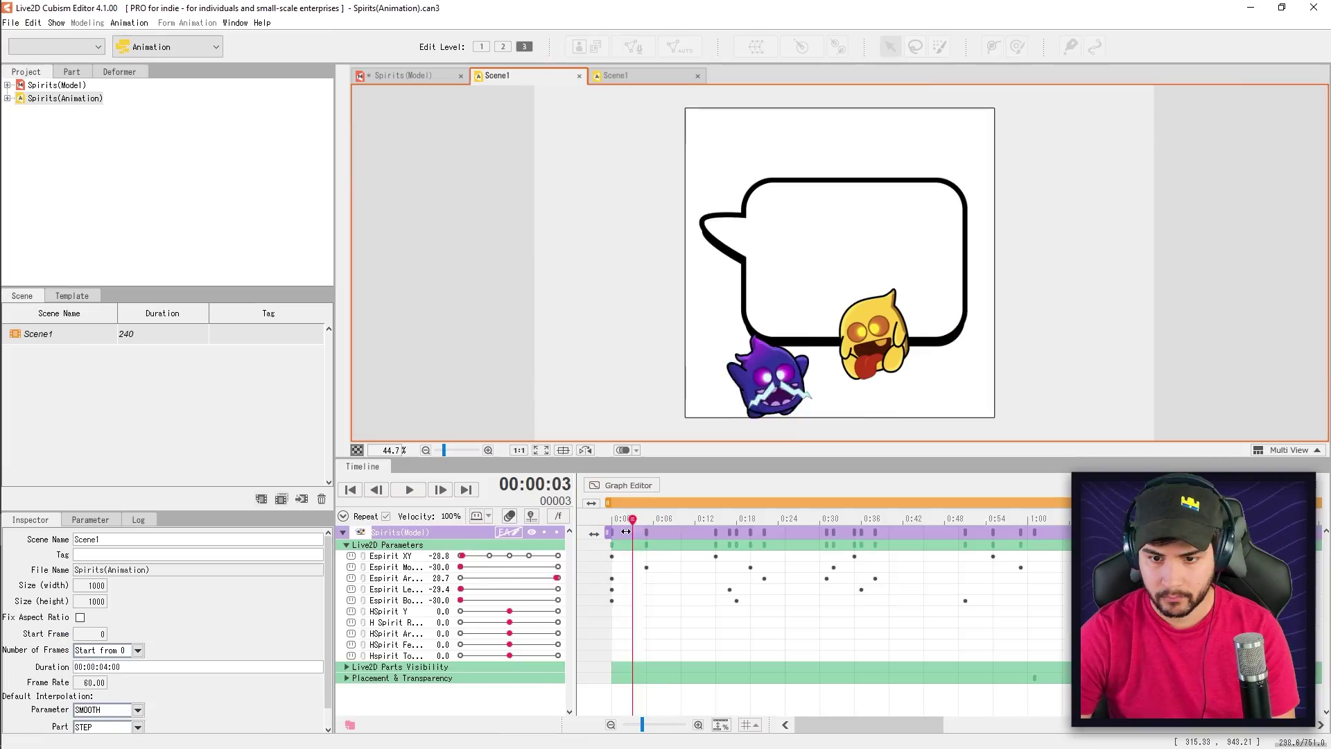
Step: Play the scene and keyframe the fire spirit's Fspirit L parameter at about frame 119
key(space)
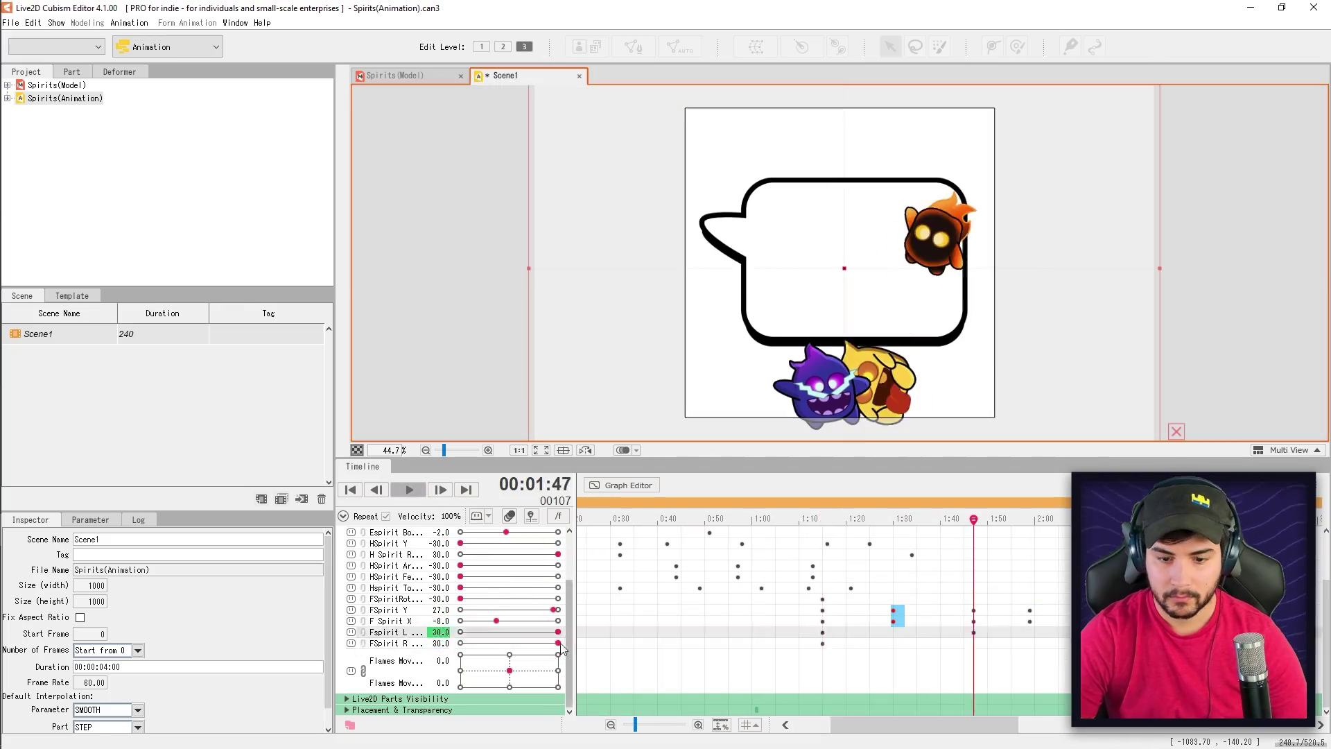
click(1030, 632)
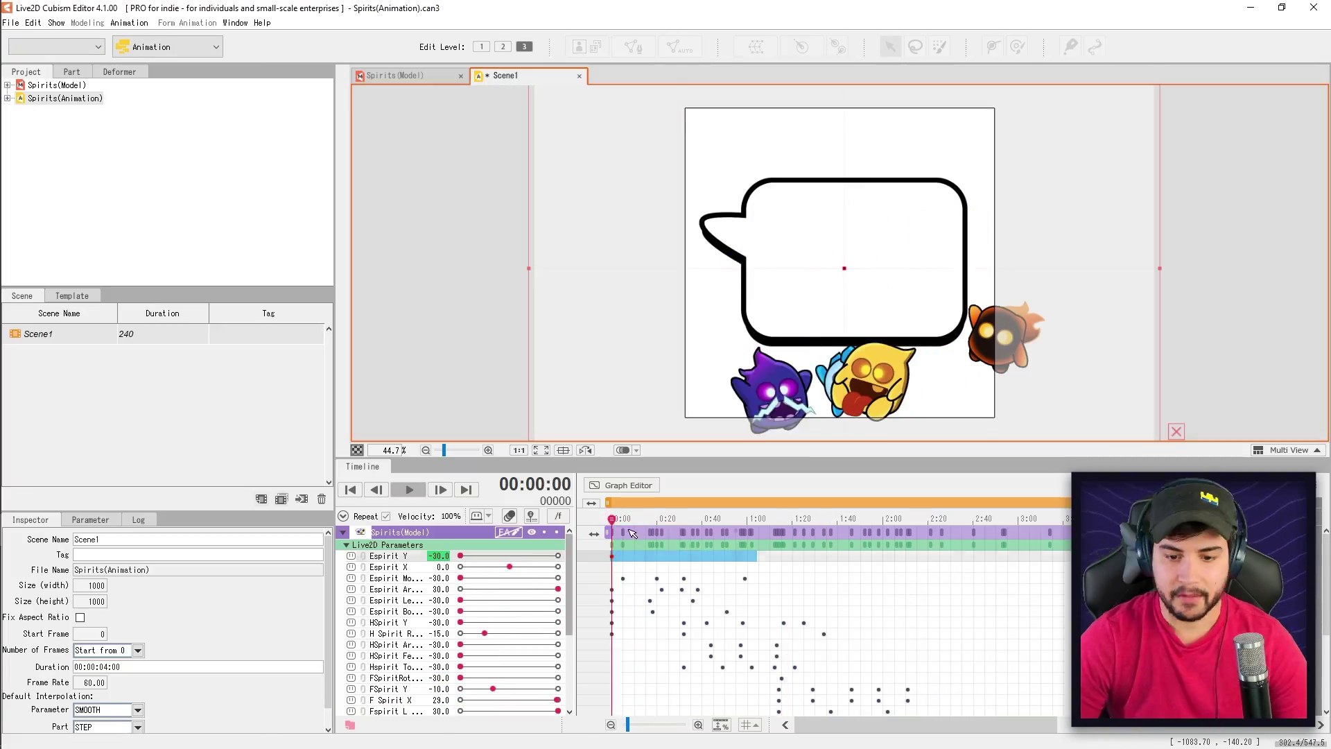
Step: Replay the four-spirit animation from the start and scrub through its first 65 frames to check the jumps
key(space)
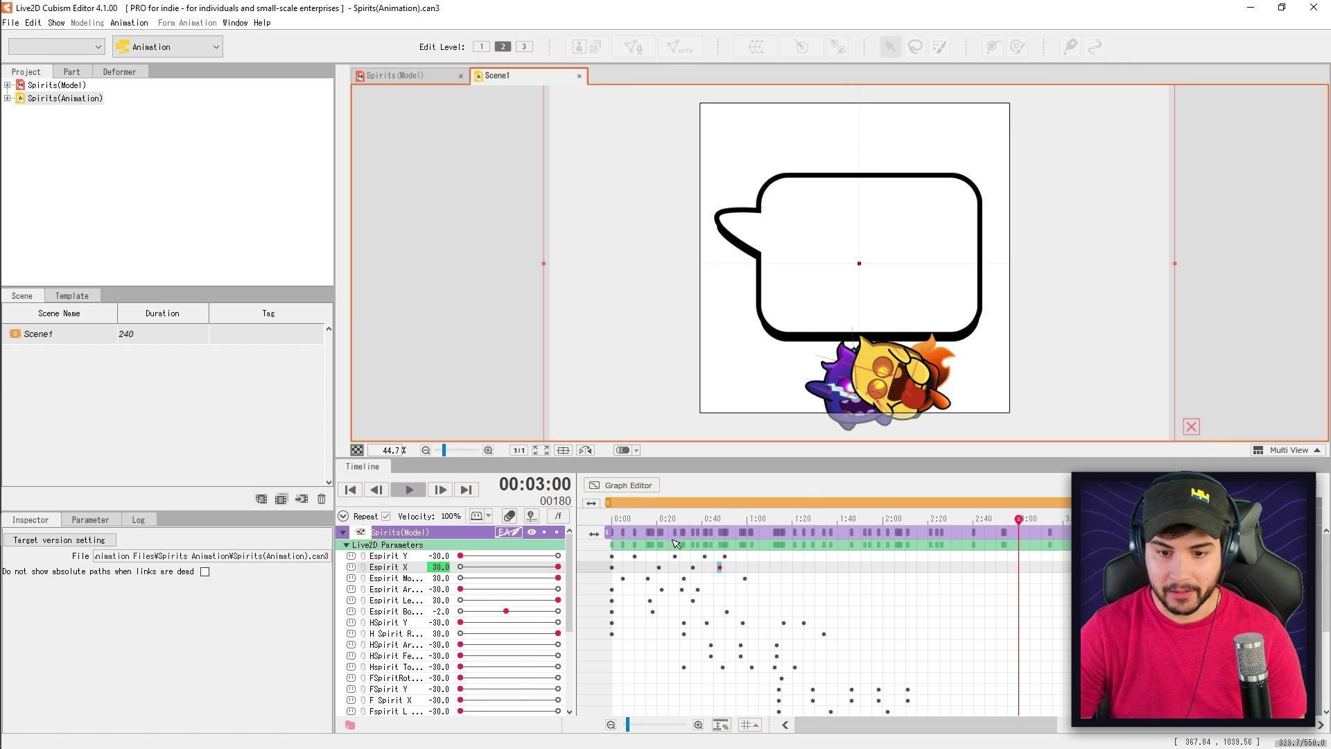
key(Home)
key(space)
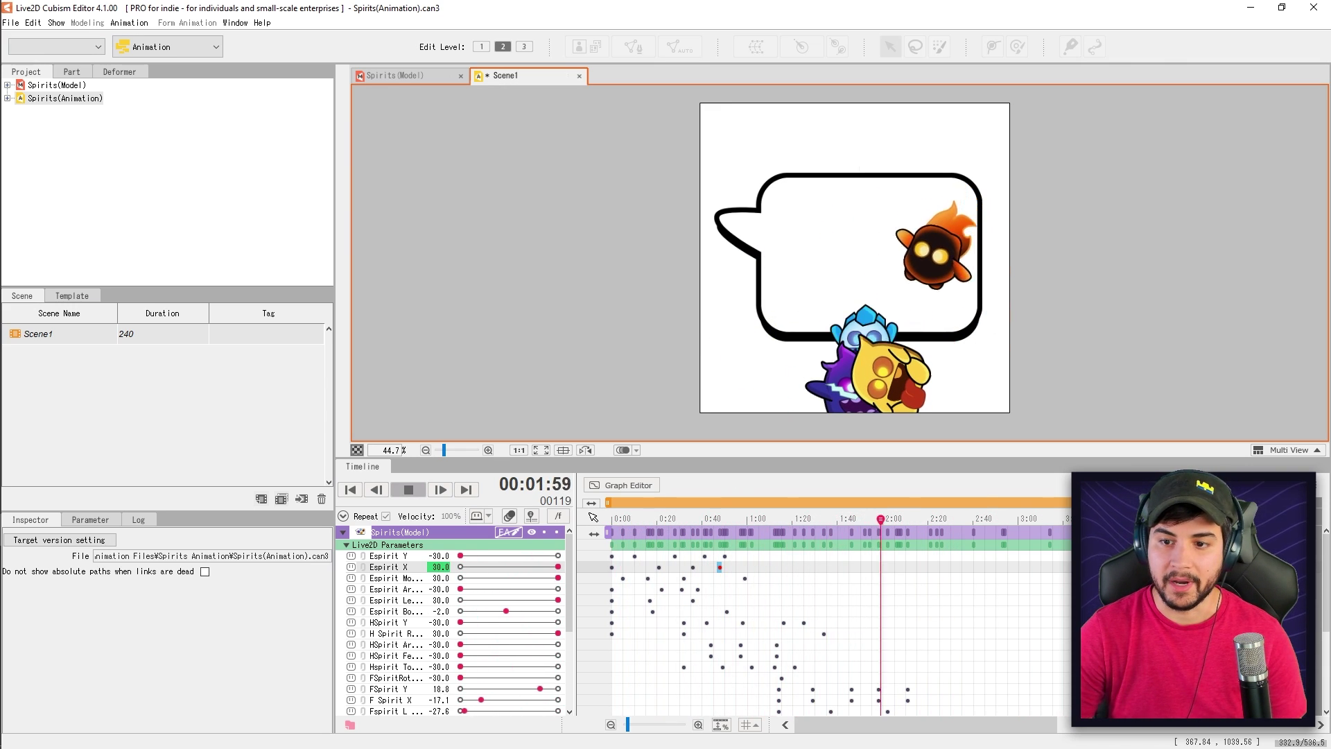
key(space)
drag(615, 520, 759, 519)
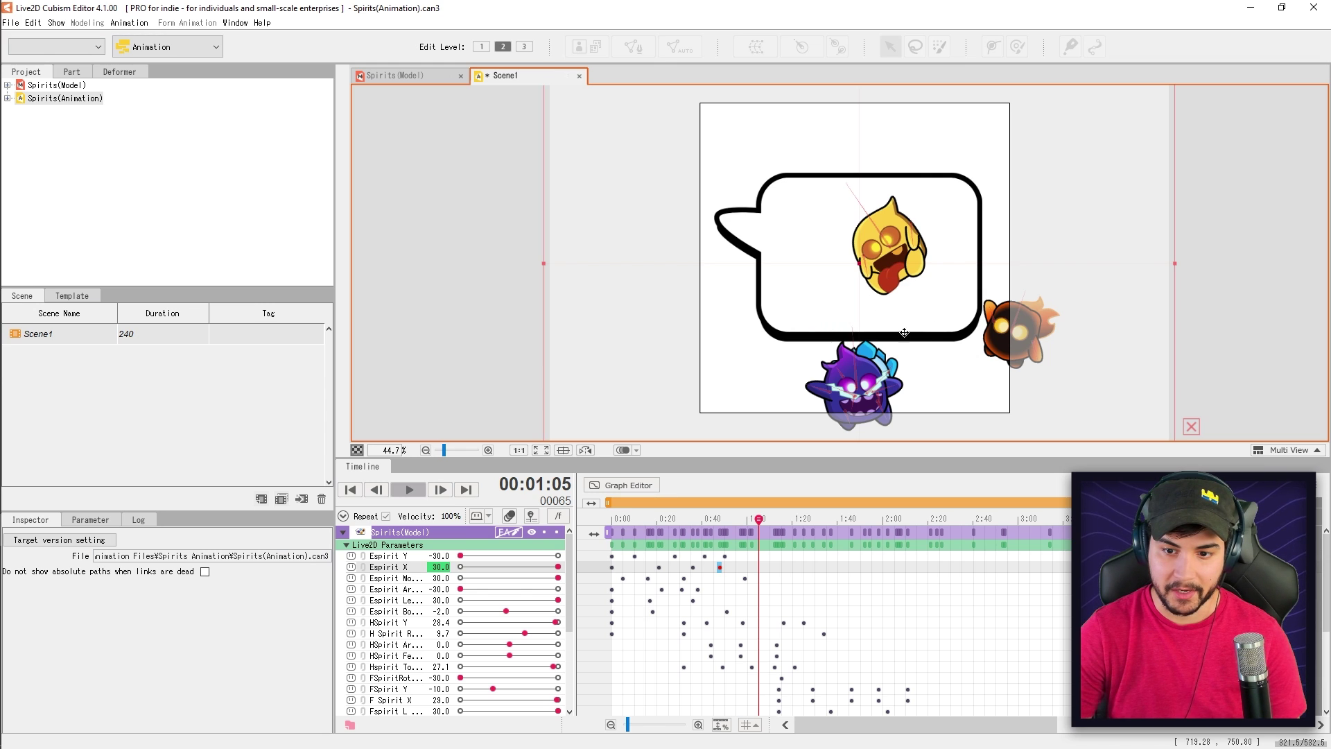
drag(760, 520, 586, 548)
key(space)
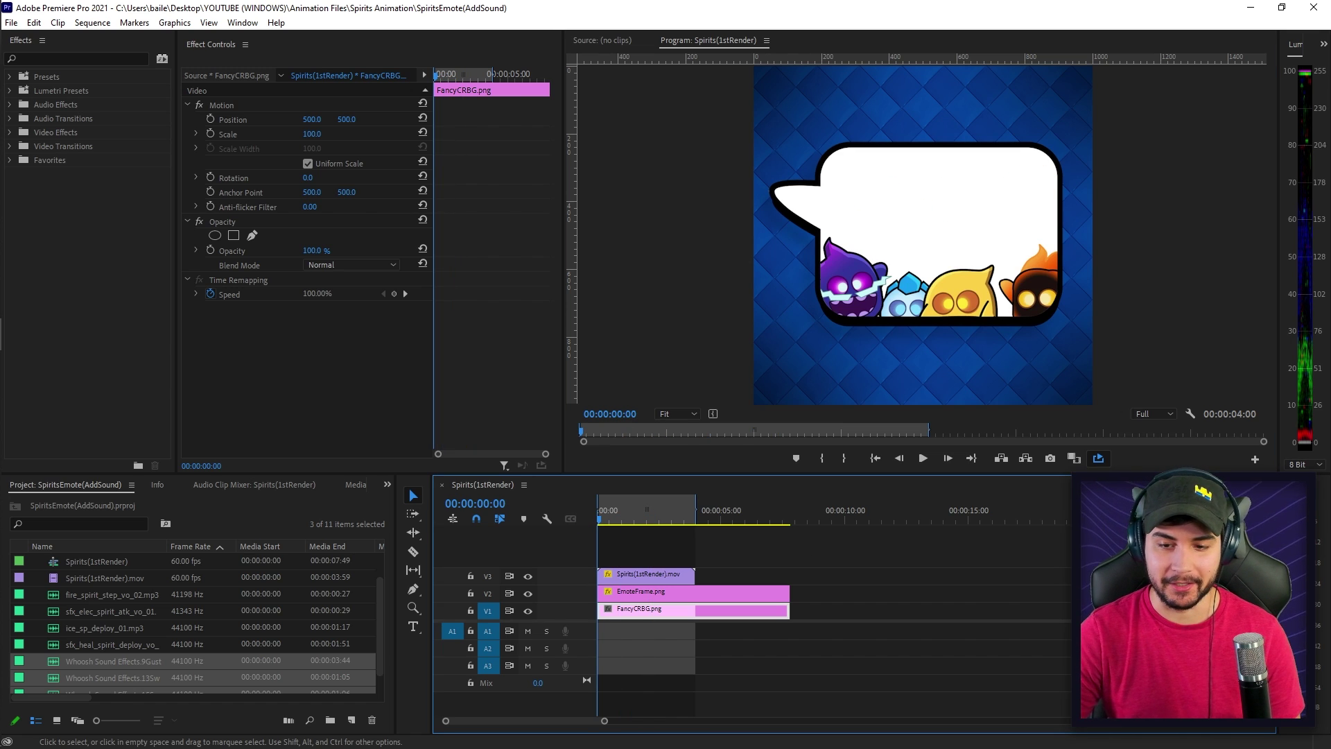
Step: Switch to Adobe Premiere Pro, preview the Spirits(1stRender) sequence and return to its start with the fire spirit sound selected
key(space)
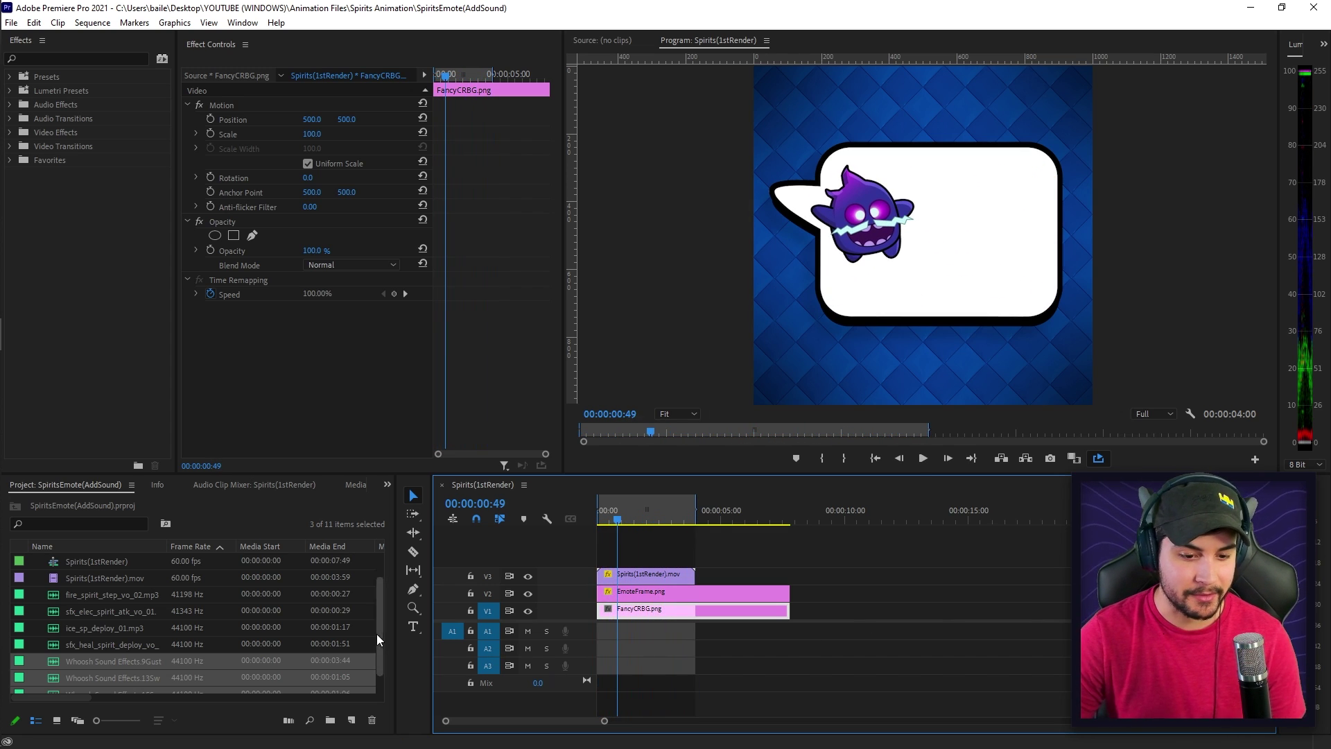
click(127, 597)
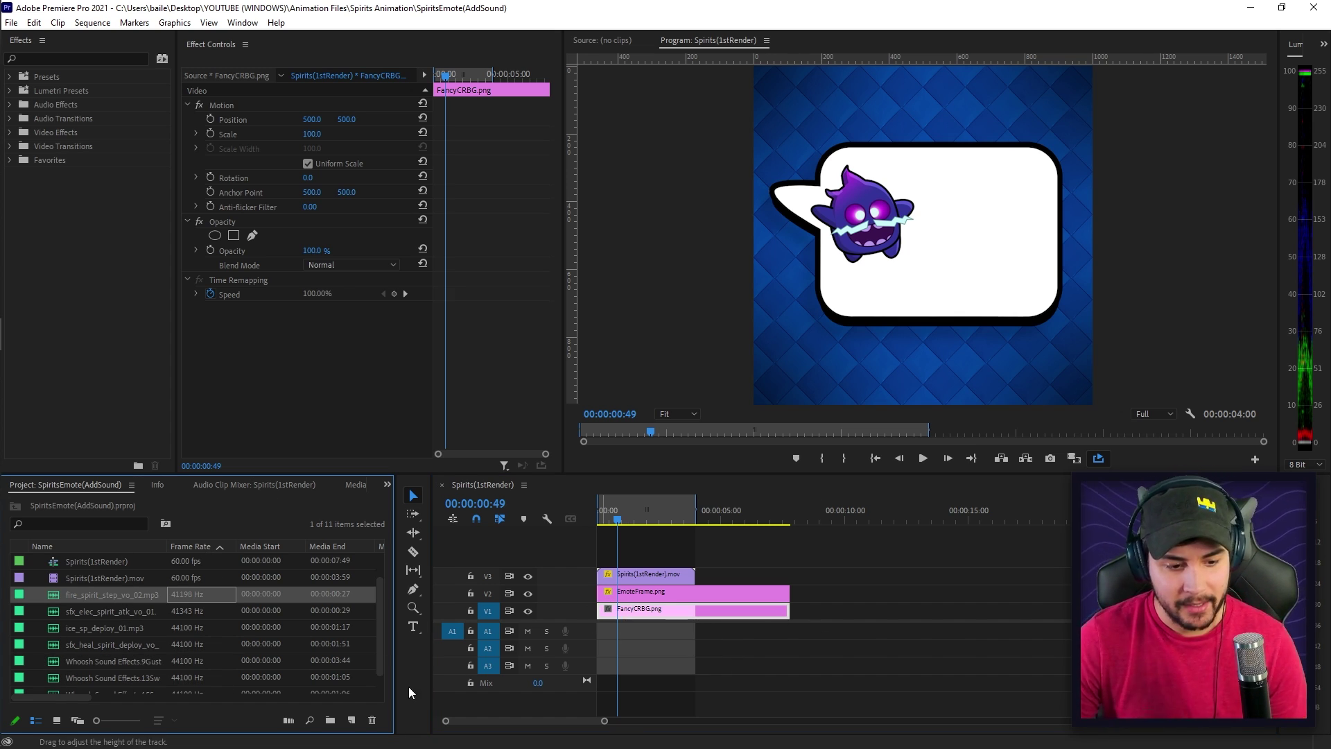
drag(614, 520, 597, 521)
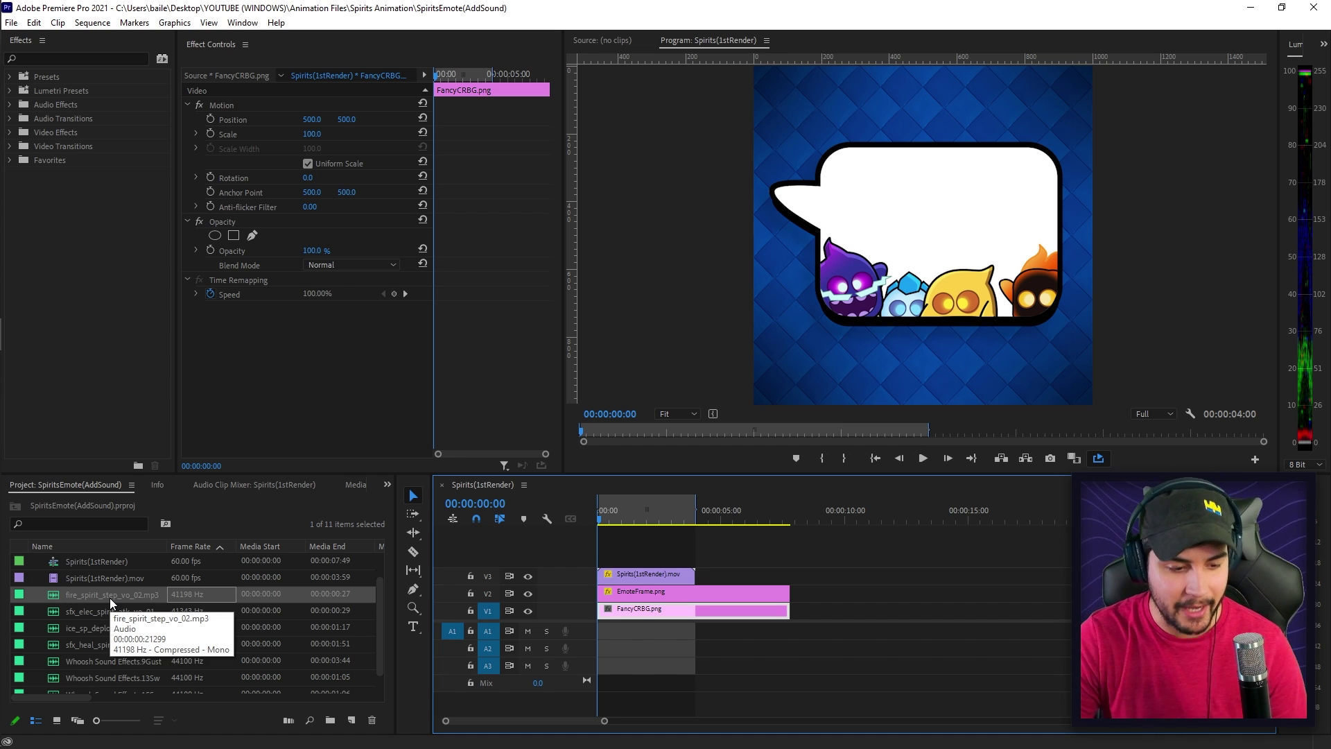
Step: Place Whoosh Sound Effects.13Swish 1 on audio track A2 starting at frame 5 of the sequence
click(606, 522)
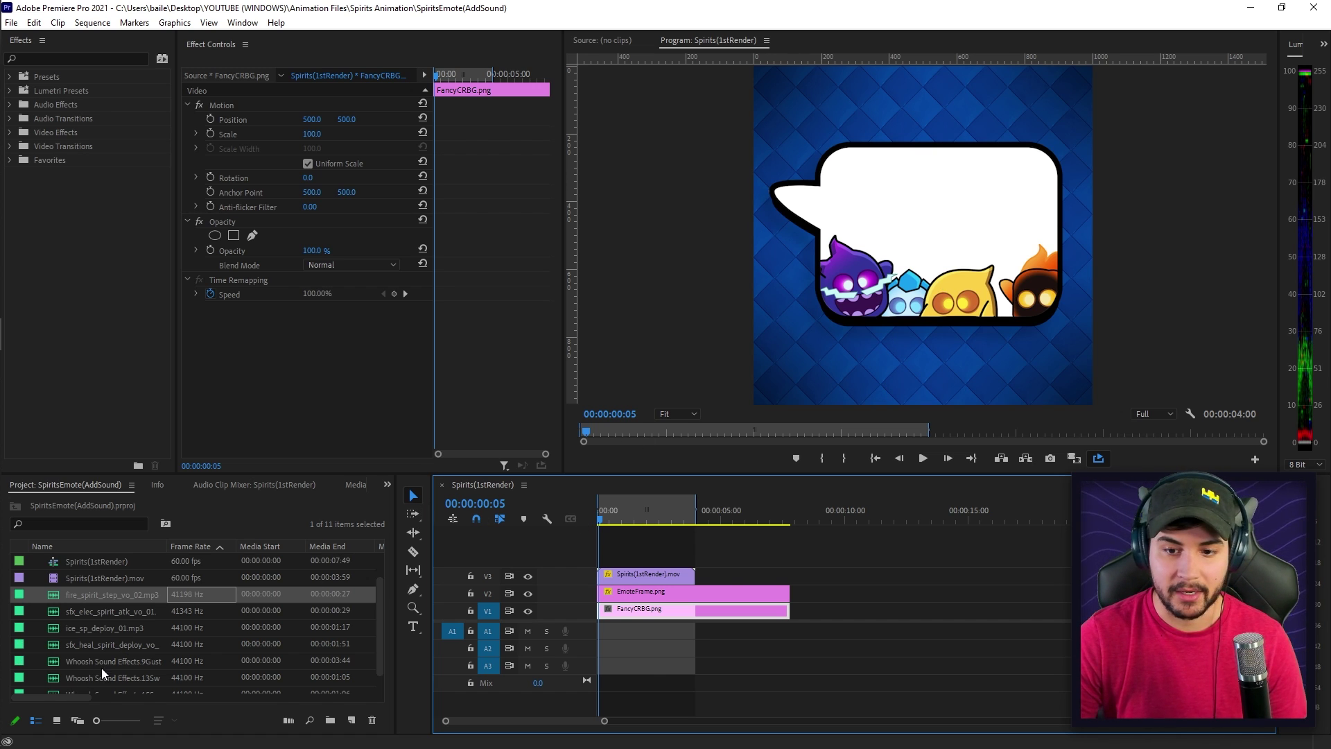
scroll(101, 668, down, 1)
drag(118, 666, 217, 674)
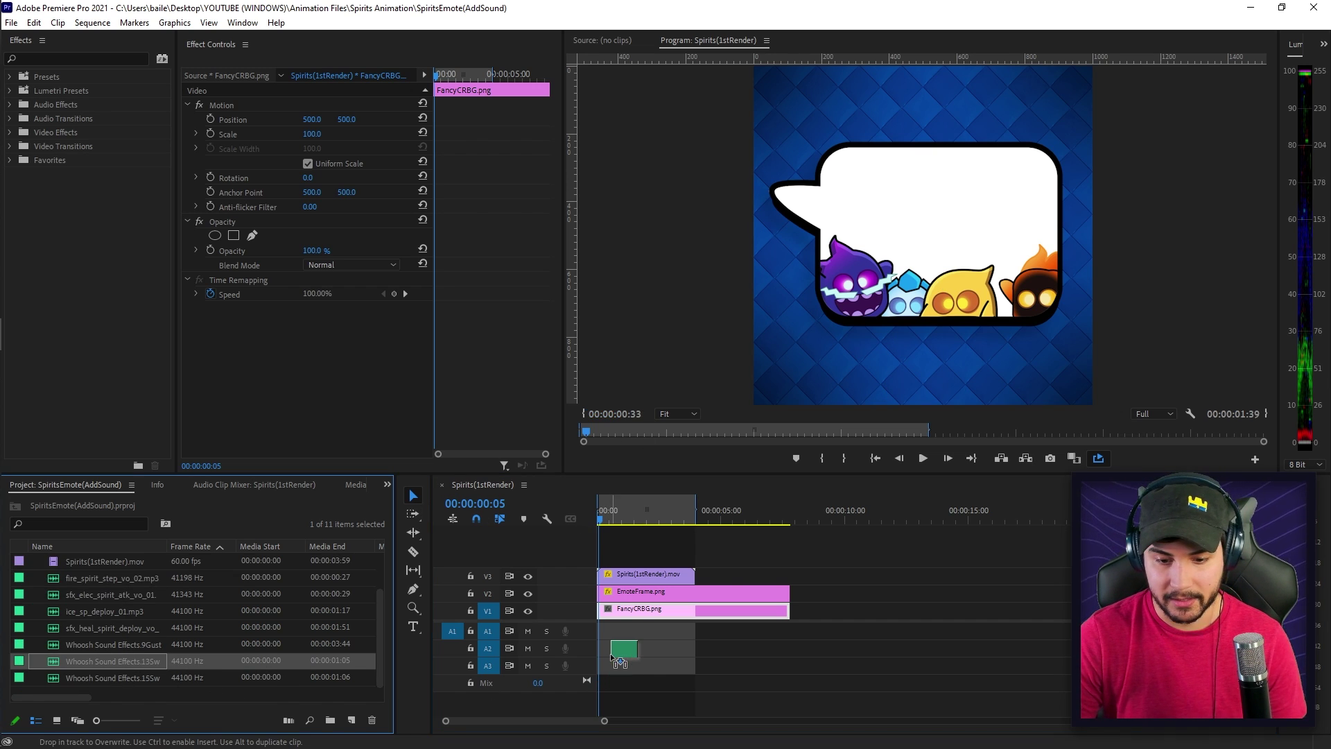
drag(605, 659, 607, 659)
drag(606, 725, 550, 722)
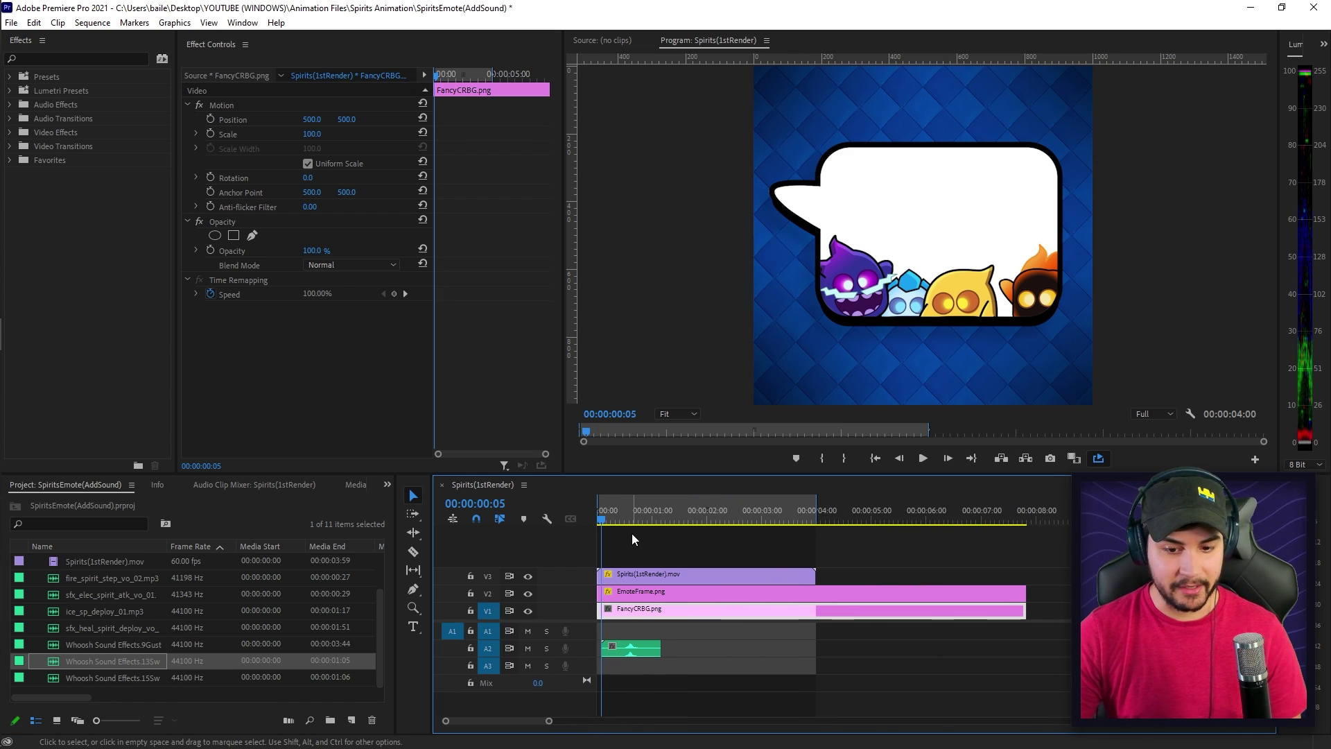
Step: Check the 13Swish clip against the first jump, shorten it and align it with the sequence start
key(space)
click(613, 517)
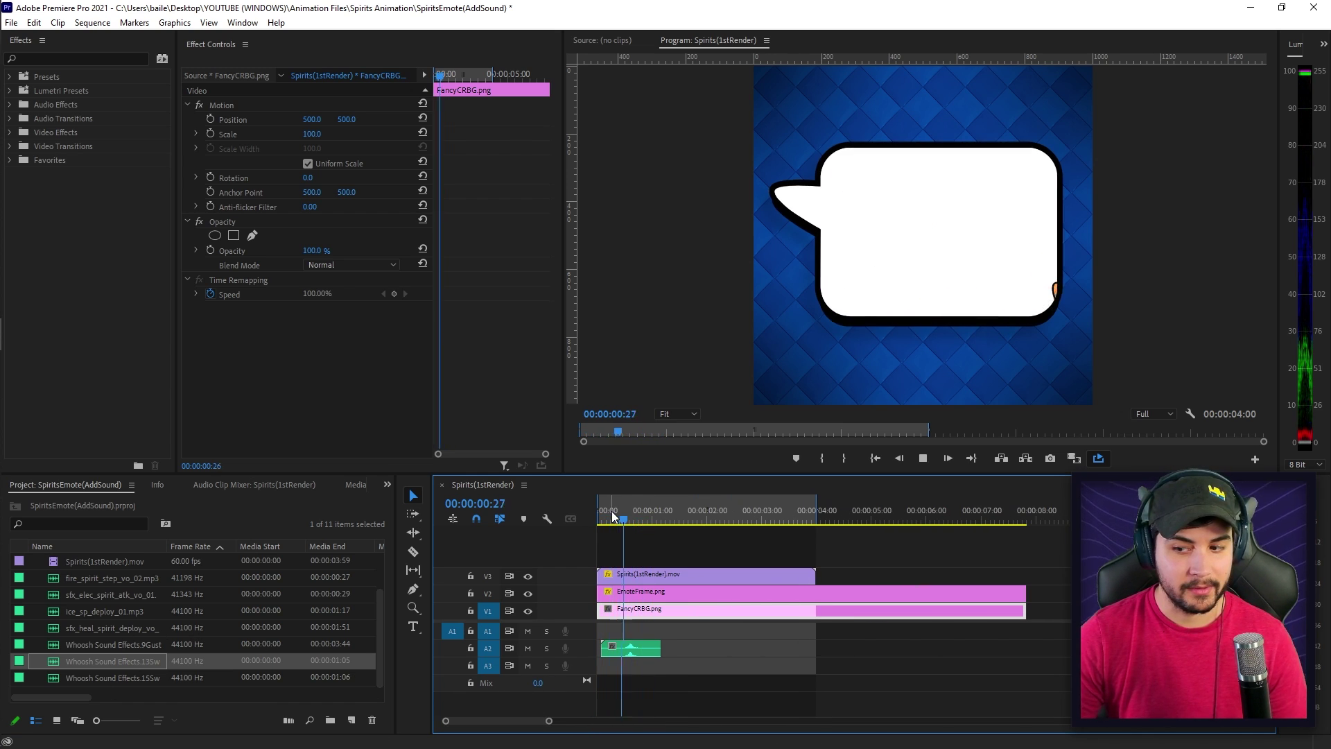
click(613, 517)
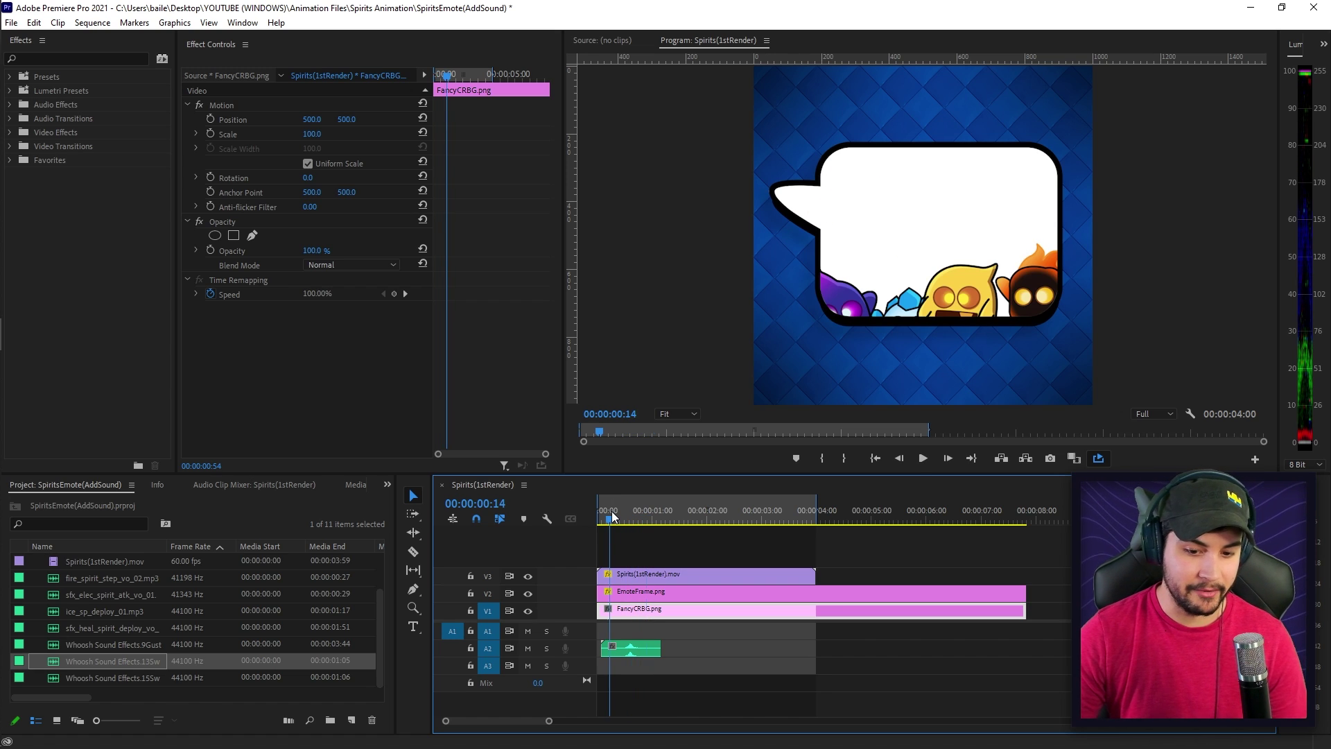
key(space)
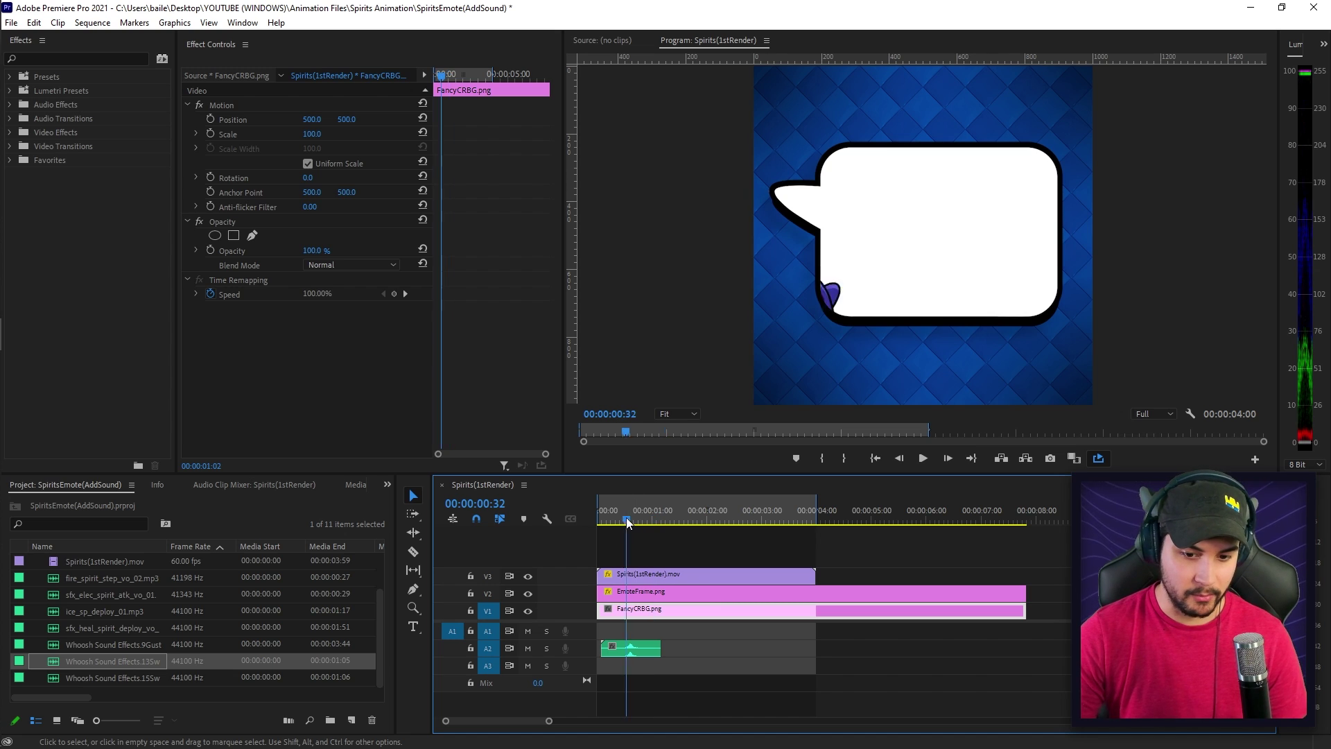
key(Home)
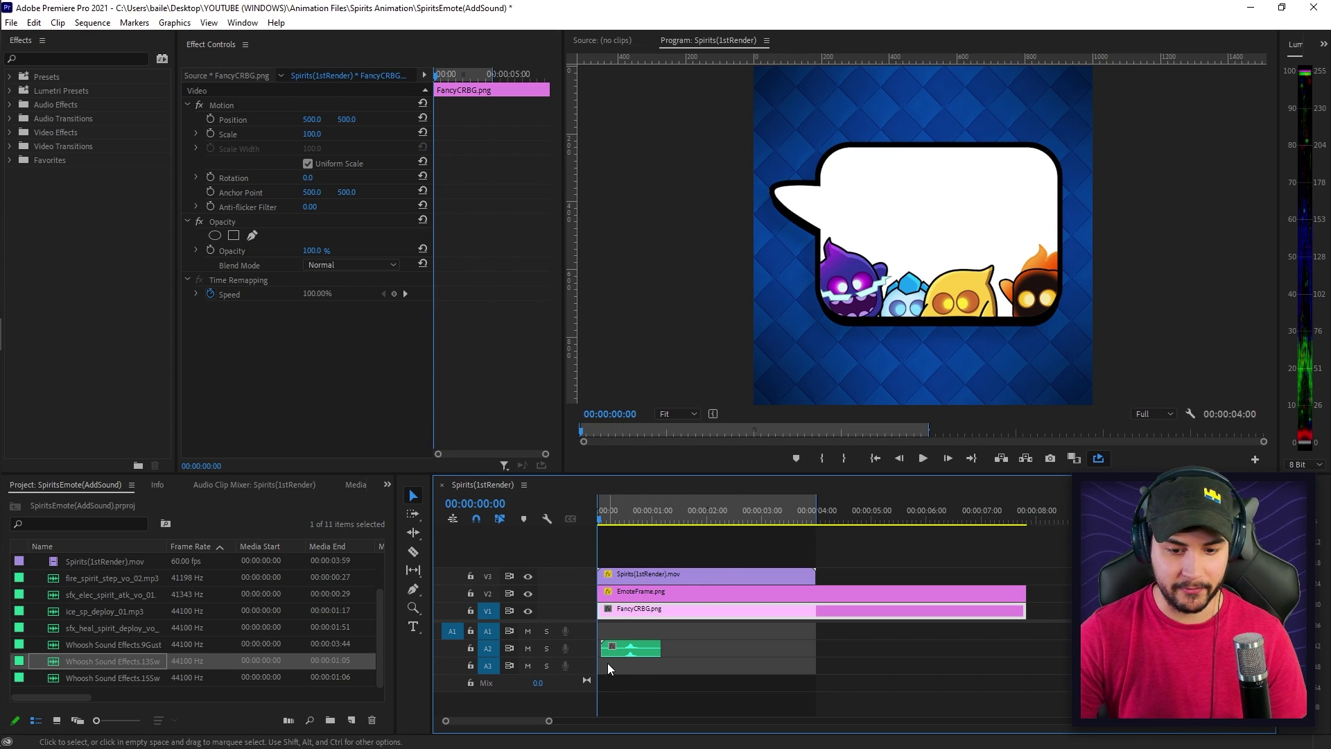
mouse_move(607, 652)
mouse_down()
mouse_move(620, 651)
mouse_move(602, 652)
mouse_up()
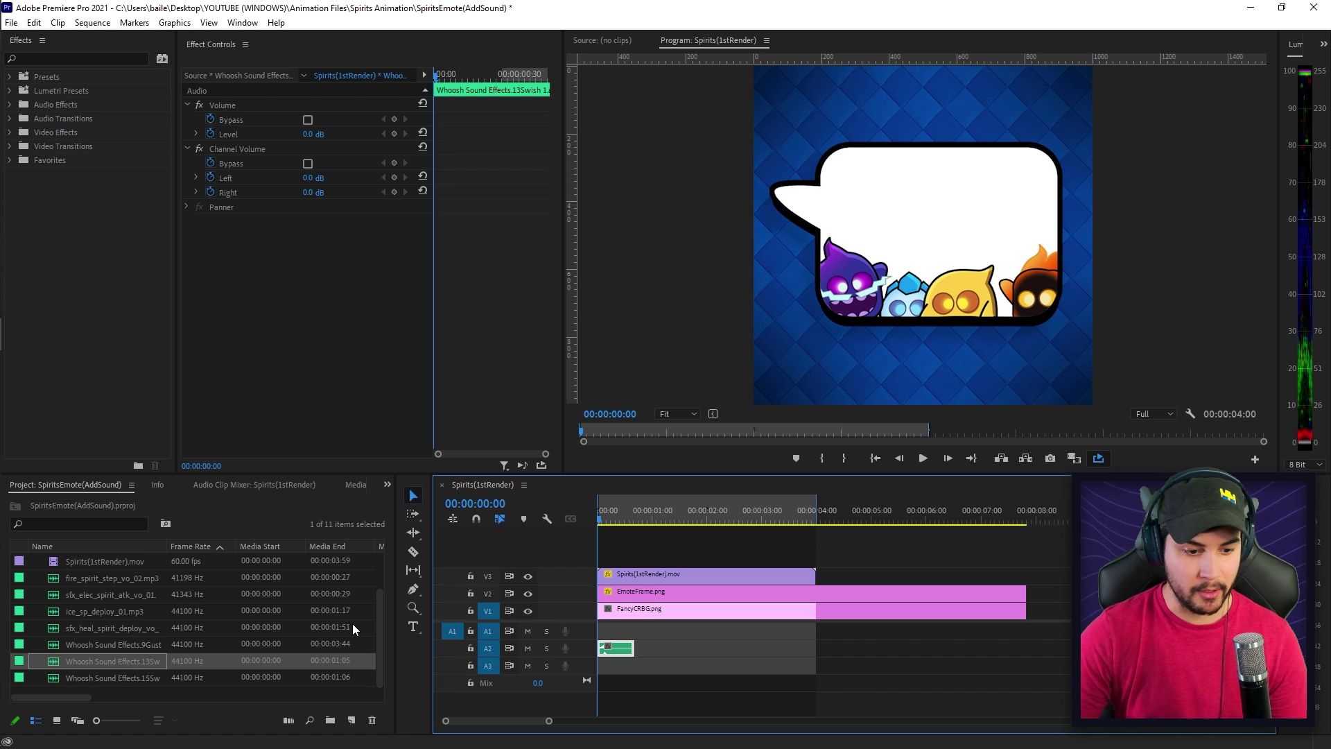
Step: Try the Whoosh Sound Effects.9Gust sound soloed on audio track A3 from the sequence start and remove it
drag(140, 644, 594, 670)
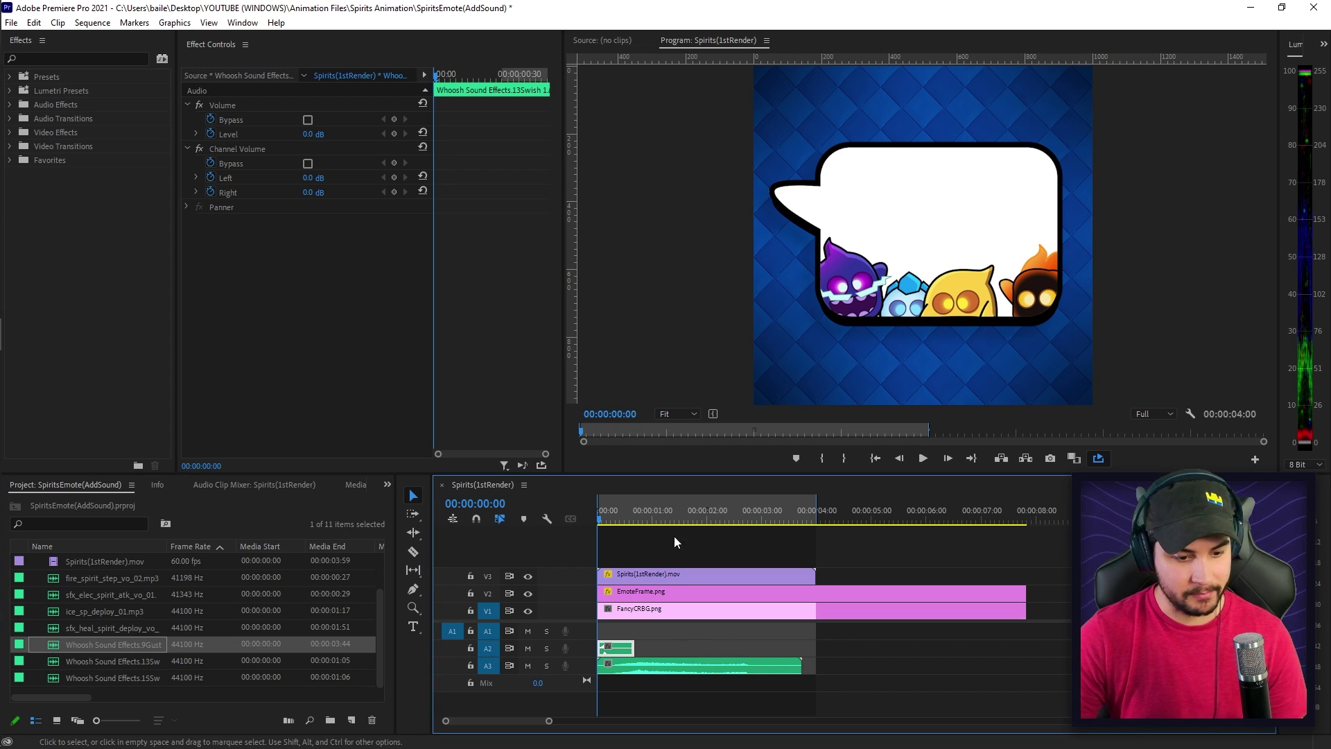
key(space)
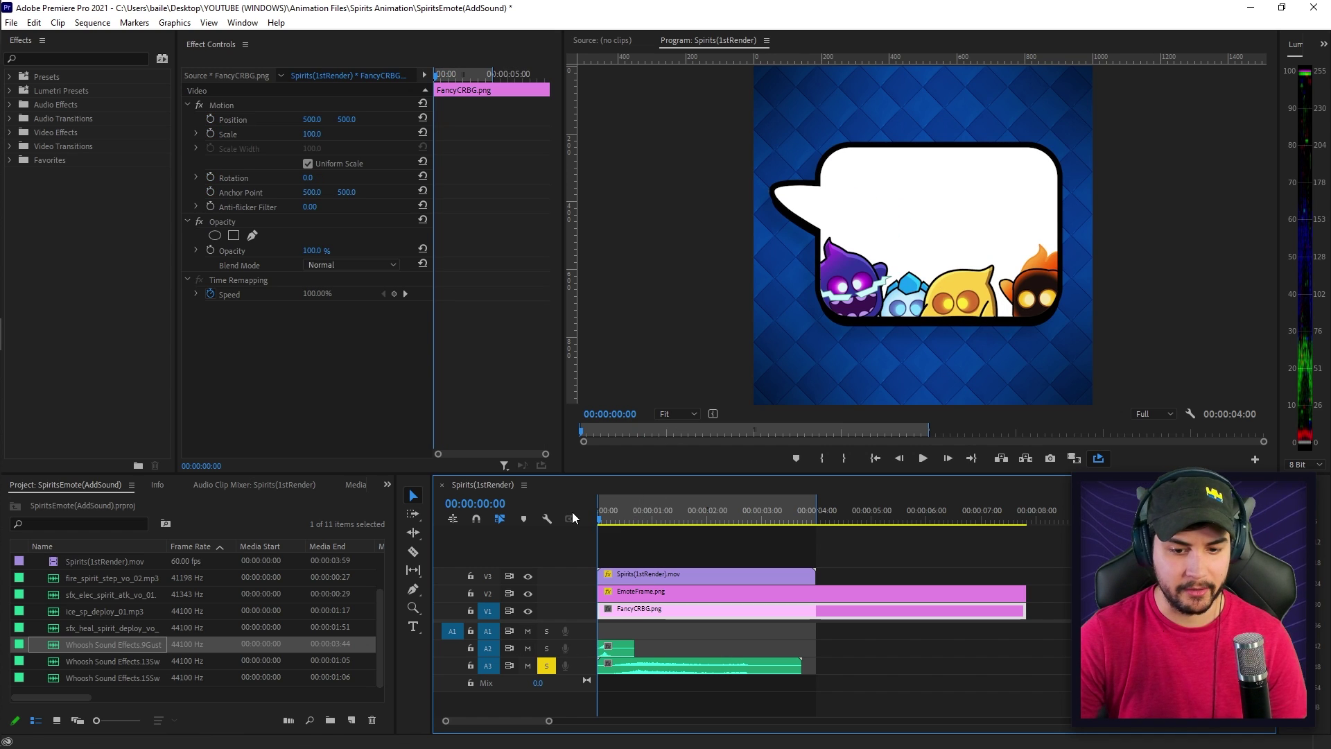
key(space)
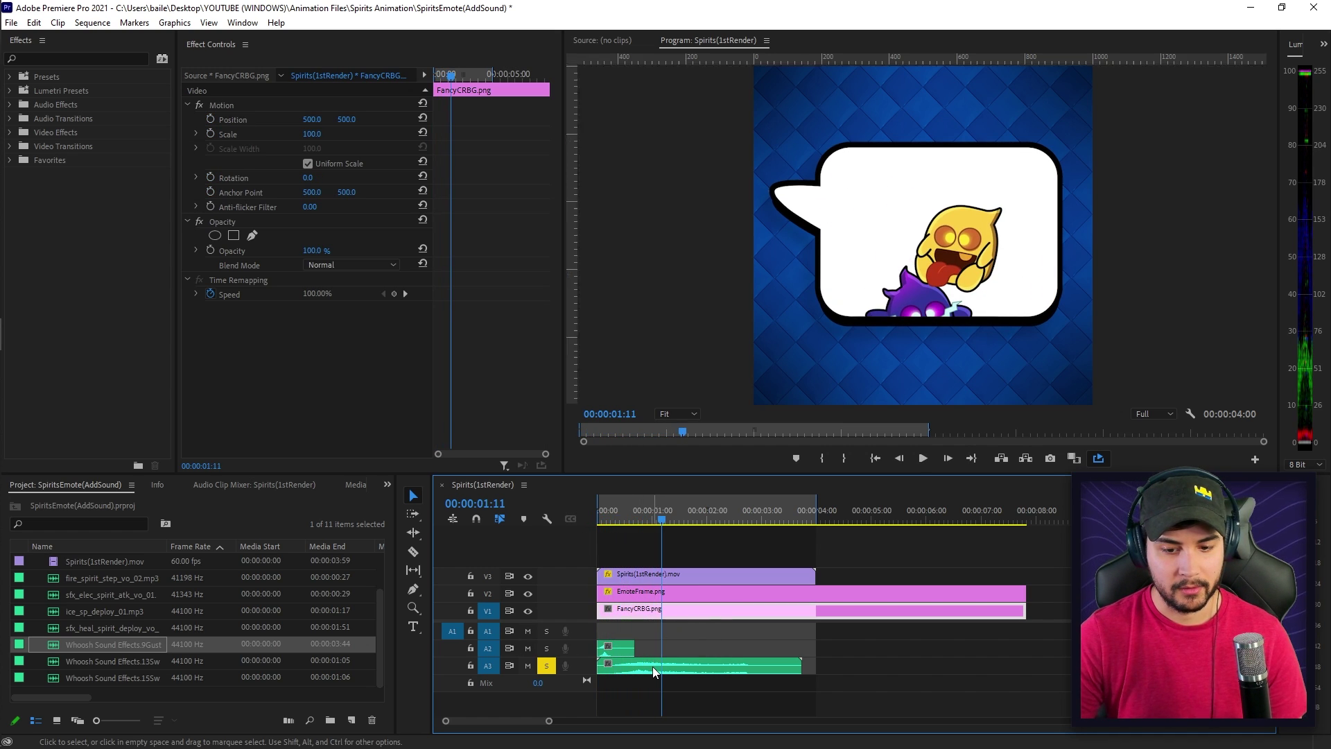
click(625, 666)
key(Delete)
Step: Add Whoosh Sound Effects.15Swish 2 to audio track A1 at the sequence start and listen to it with the A3 solo off
drag(96, 676, 614, 631)
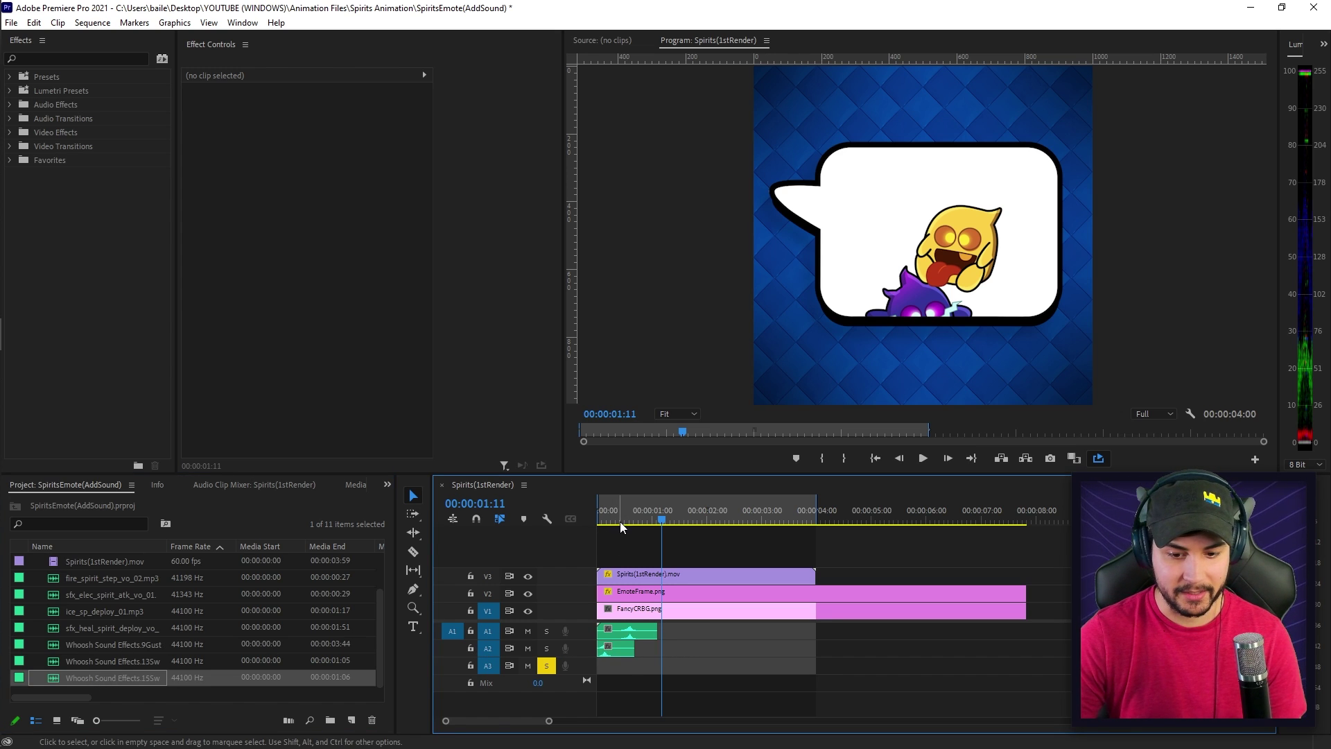
click(624, 515)
key(space)
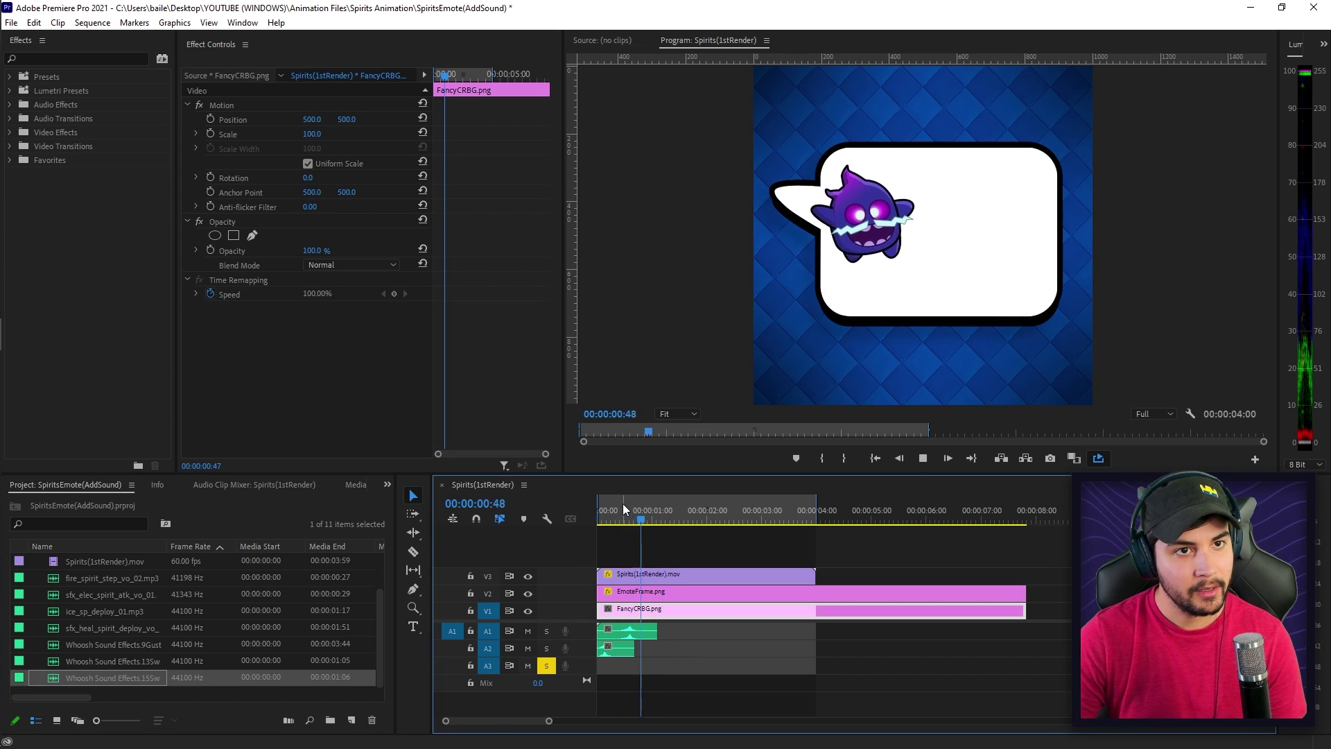
click(610, 518)
key(space)
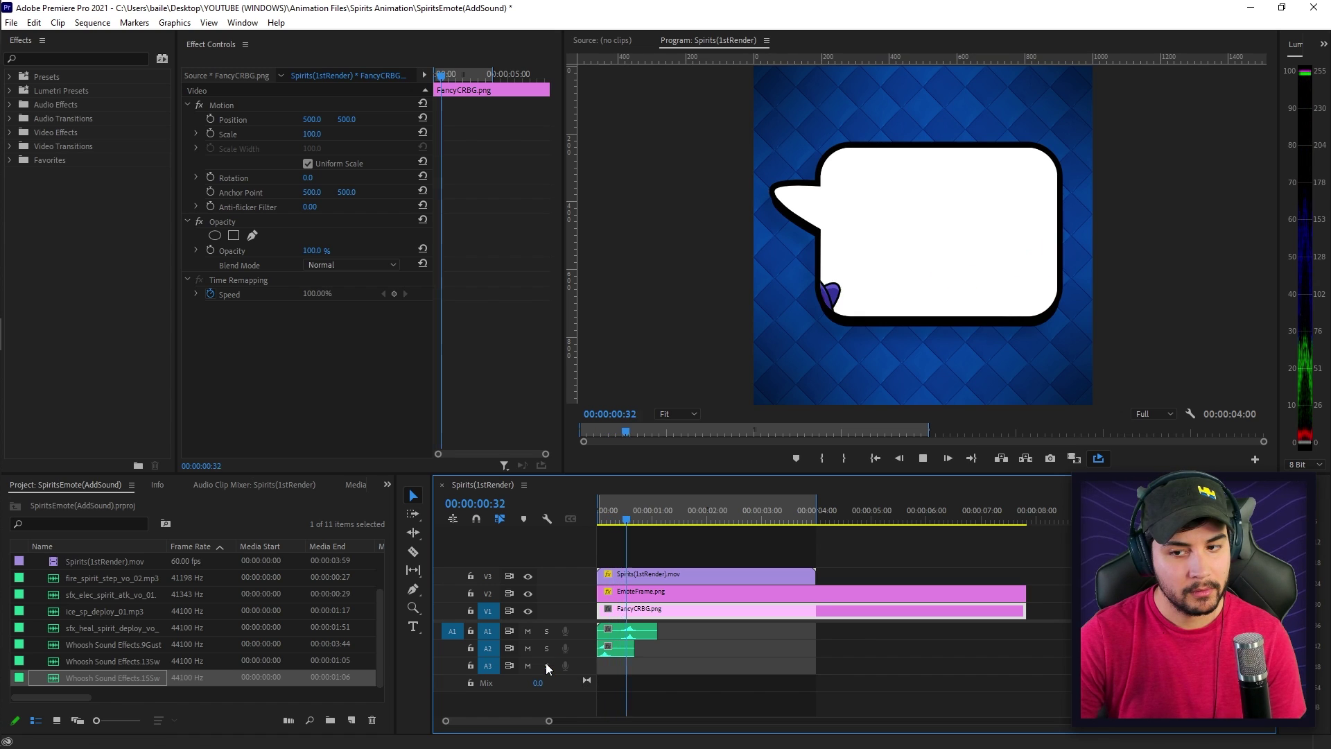
click(623, 520)
key(space)
key(Home)
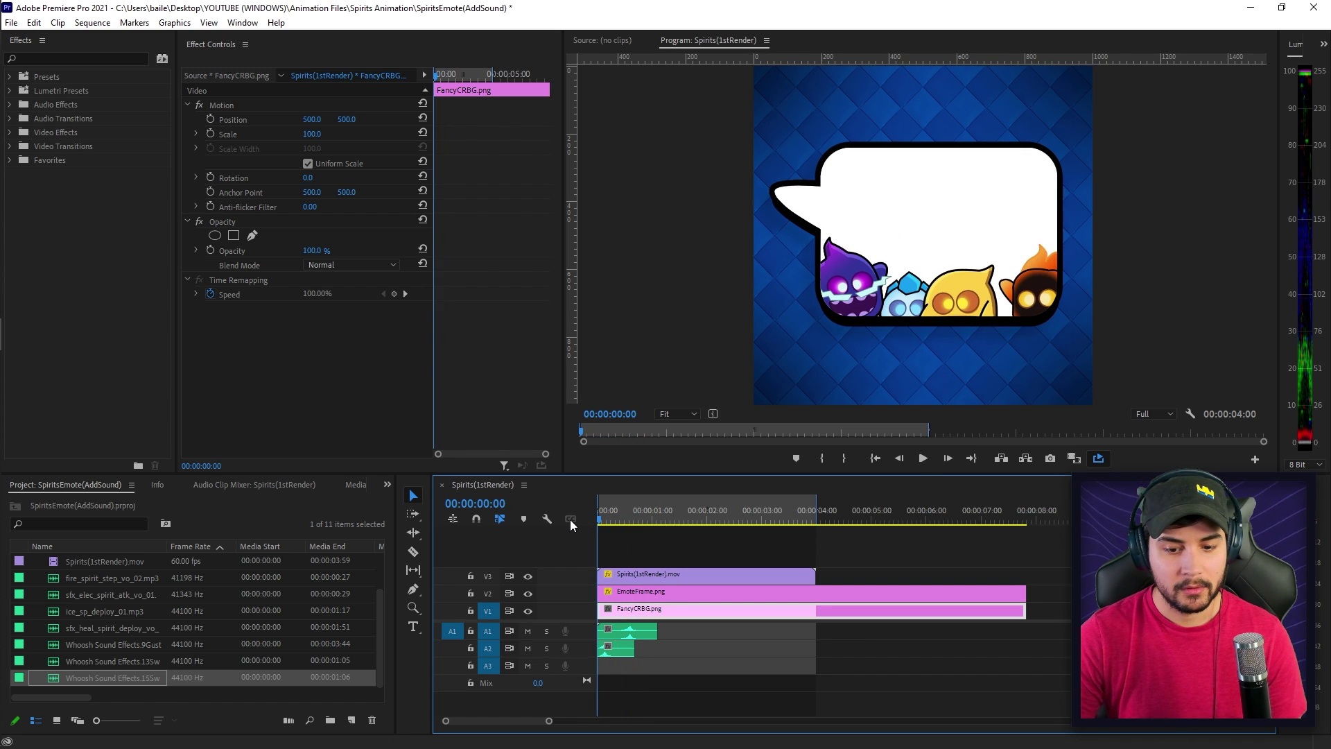
key(space)
key(Home)
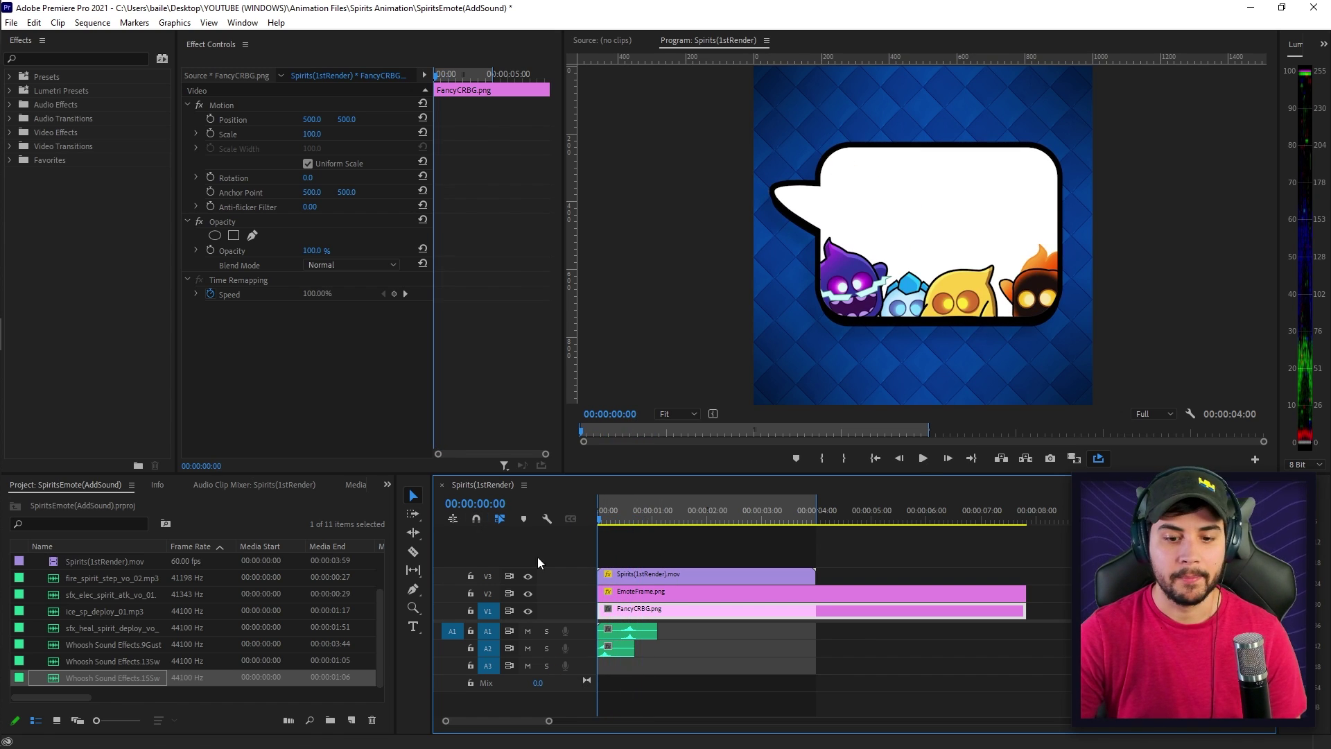
Step: Move the 15Swish 2 clip to a new audio track A4 and test a small adjustment of the 13Swish clip on A2
drag(645, 632, 650, 696)
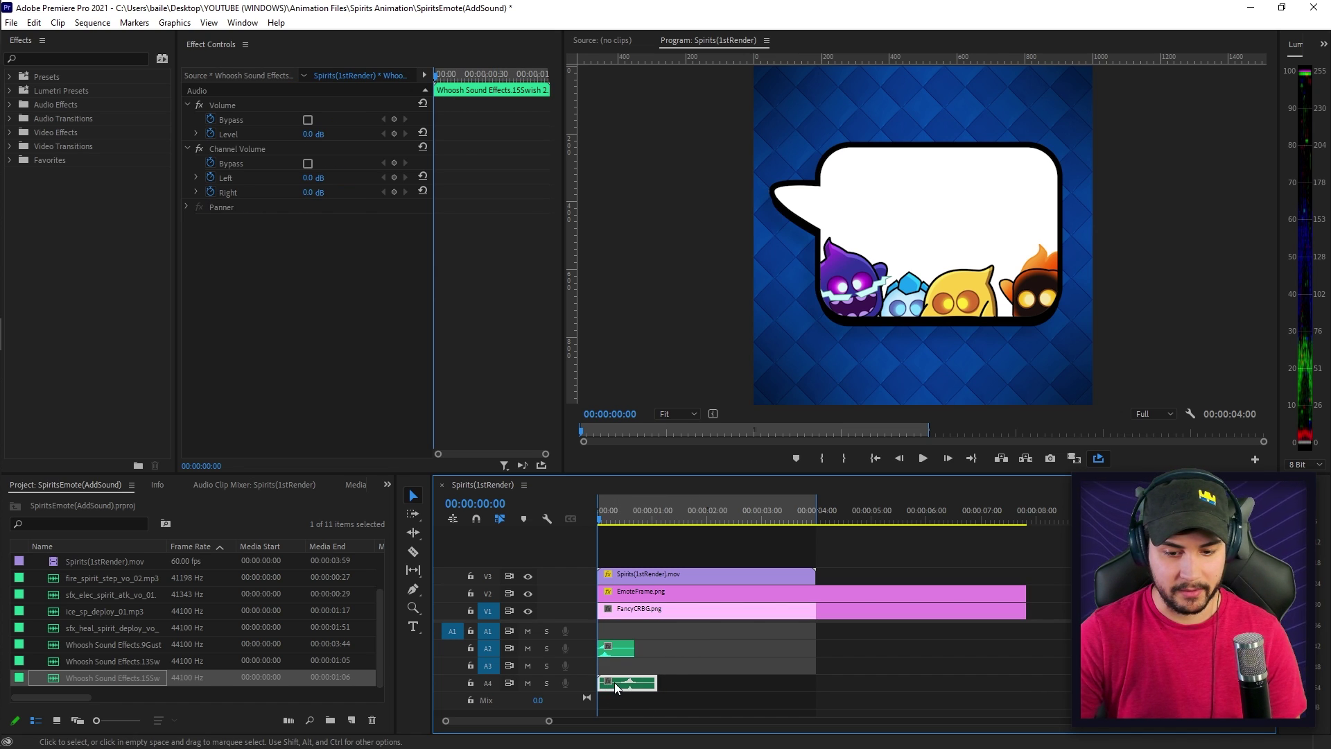
mouse_move(616, 519)
mouse_down()
mouse_move(580, 525)
mouse_move(597, 519)
mouse_up()
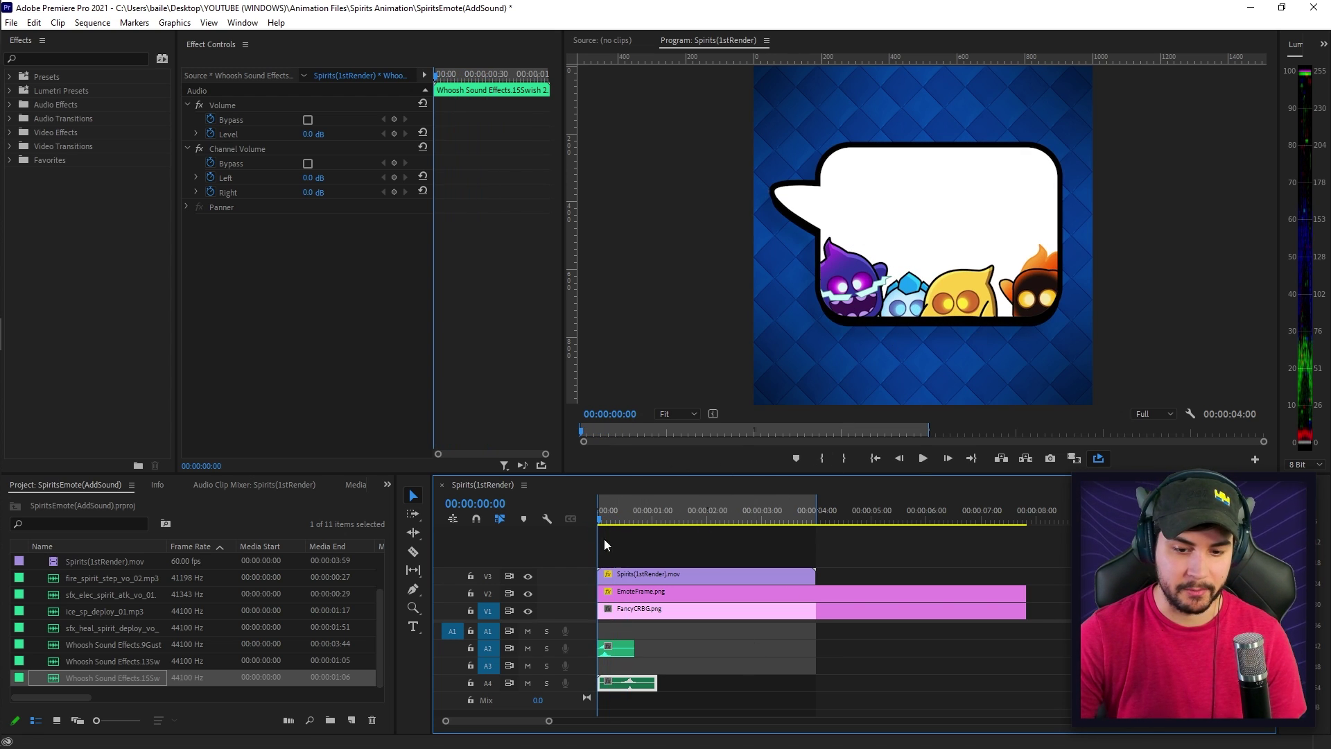
drag(602, 655, 602, 650)
key(ctrl+z)
key(space)
key(space)
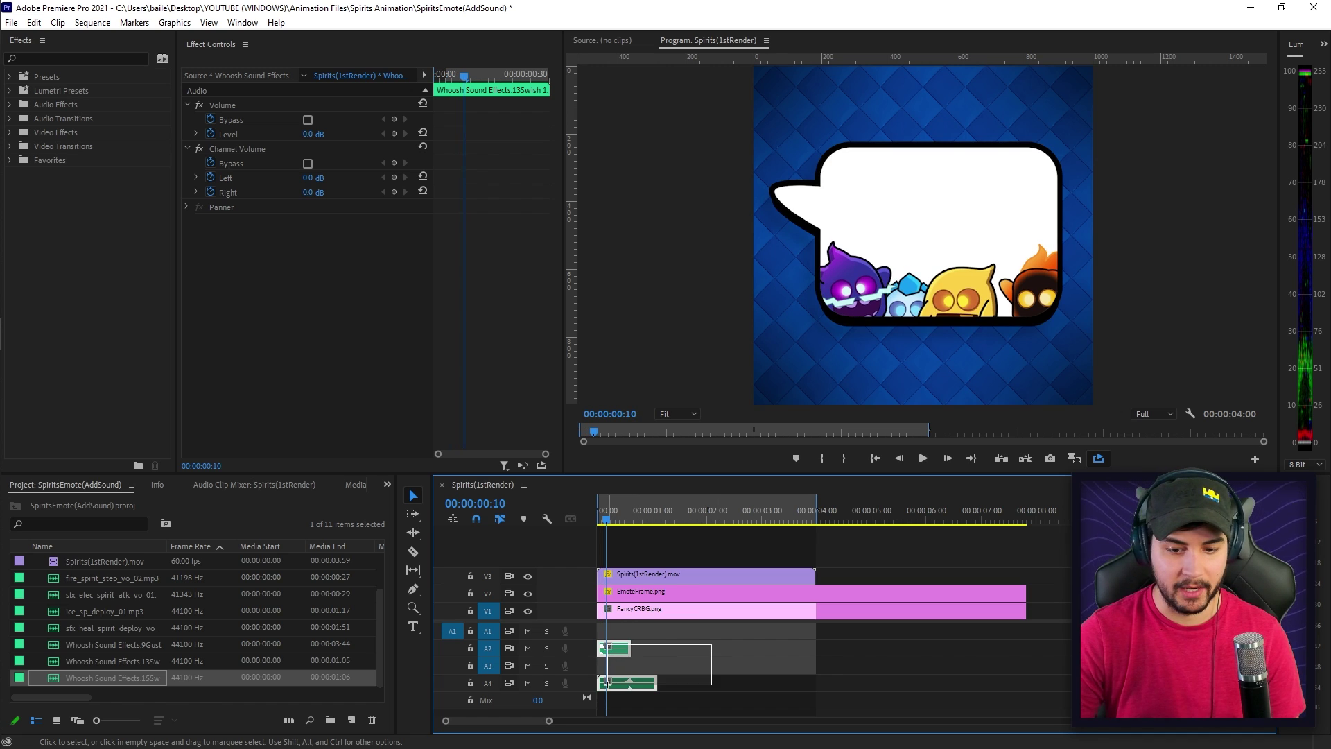
Step: Adjust the audio gain of both swish clips on A2 and A4 together and listen to the result
drag(606, 683, 607, 681)
key(g)
key(Return)
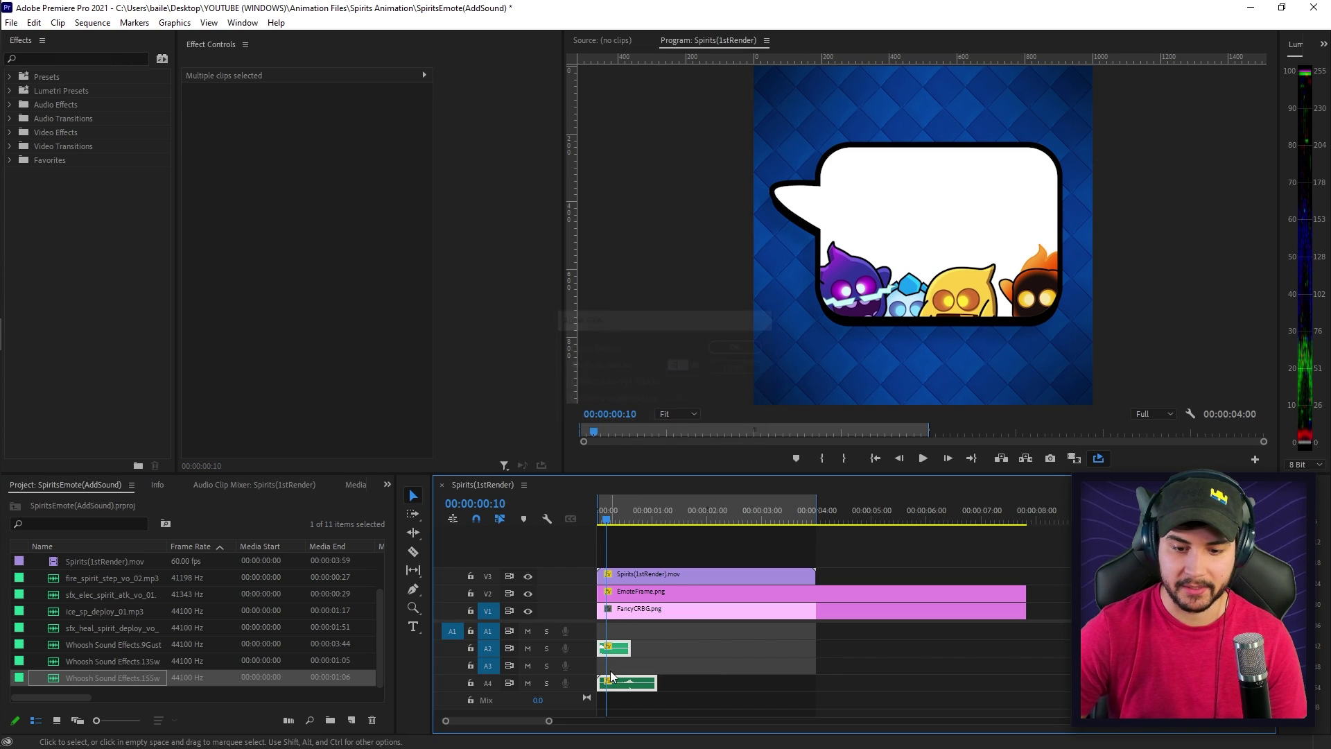
click(624, 613)
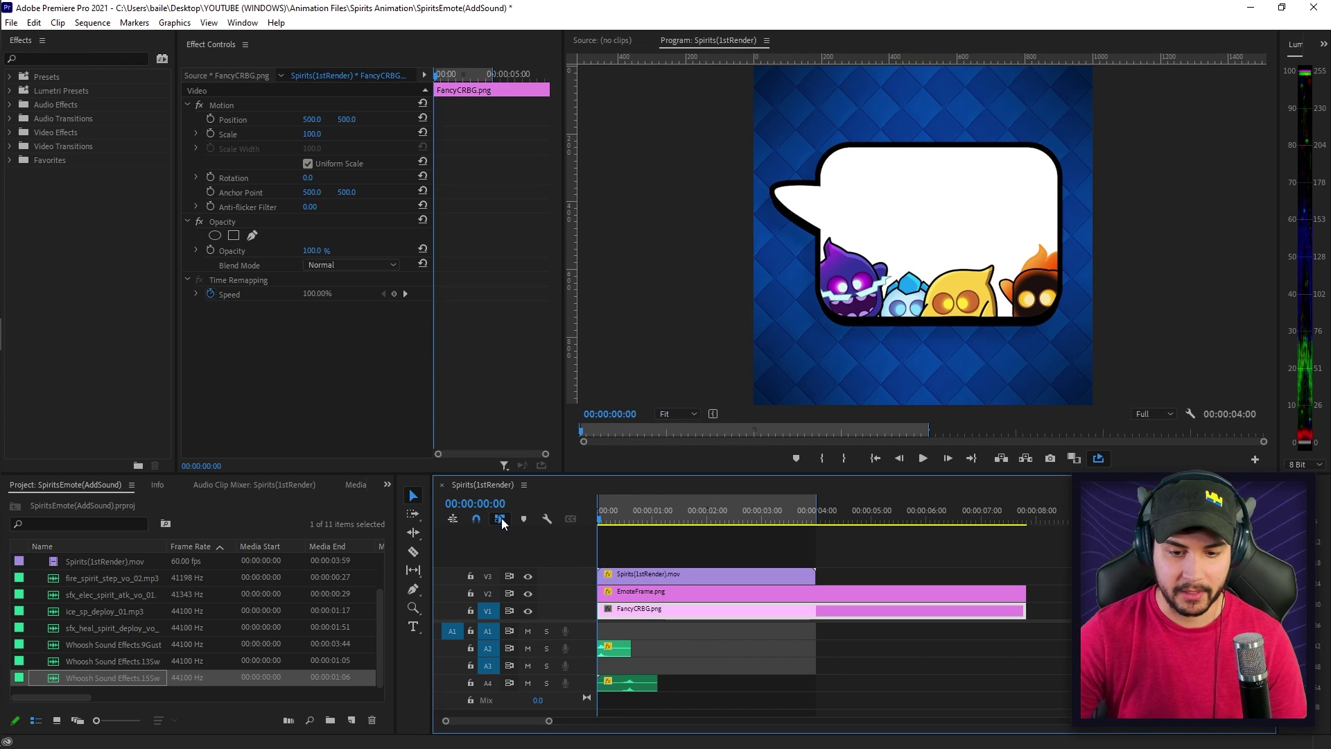
key(space)
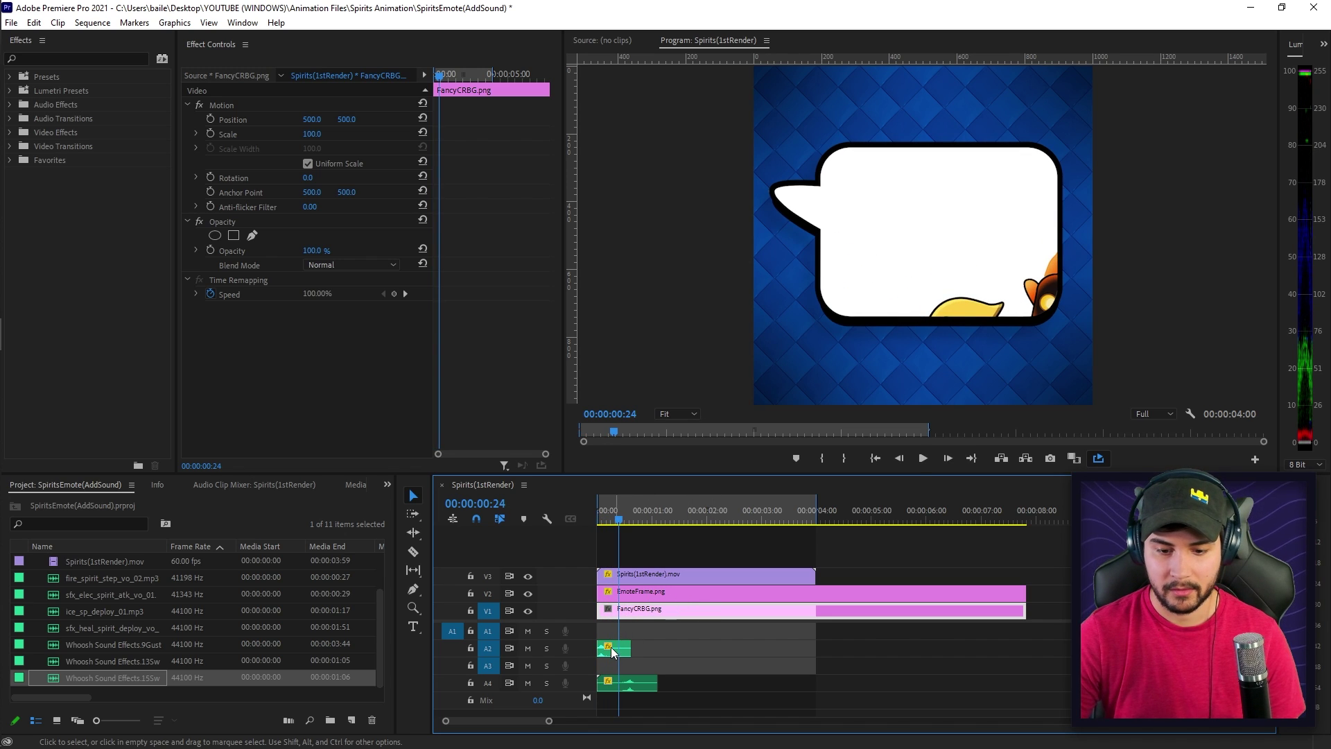
Step: Adjust the 13Swish clip on A2 so it ends slightly further along and check it against the first jump
drag(613, 654, 615, 661)
key(Left)
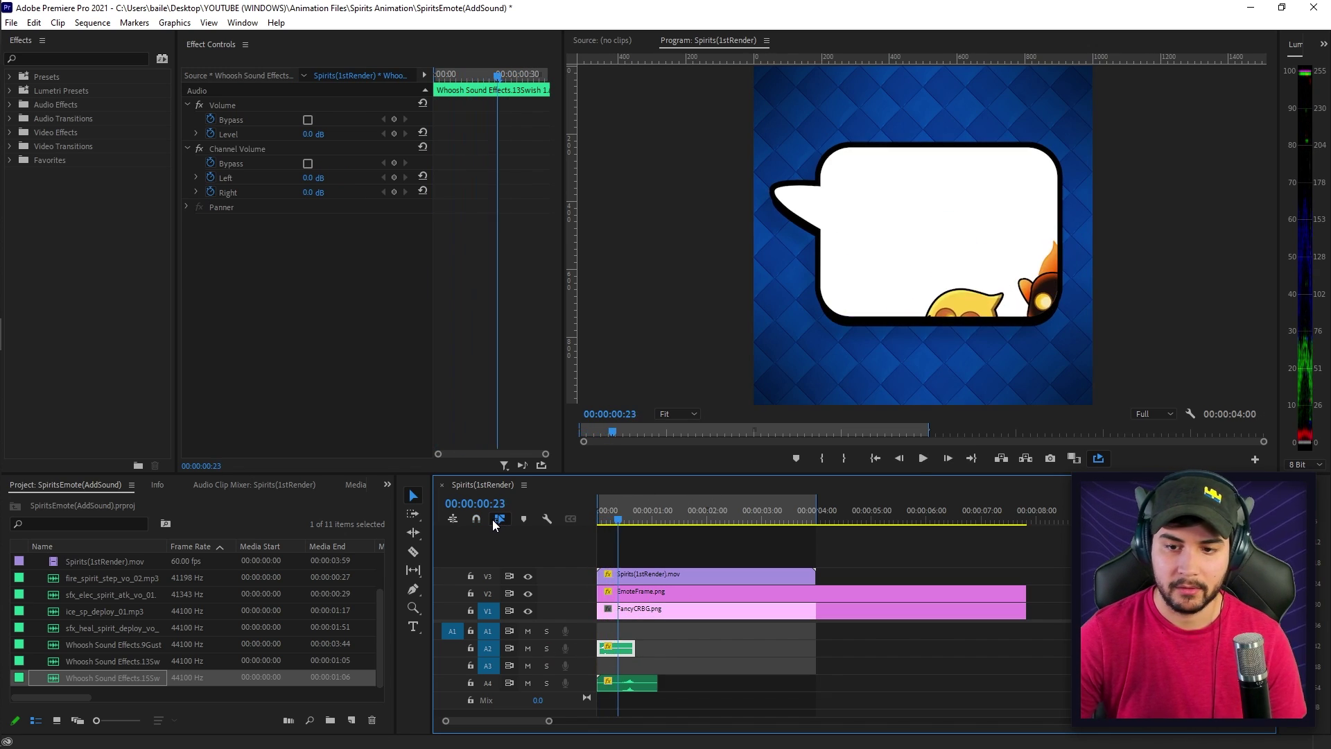
click(602, 525)
key(space)
key(space)
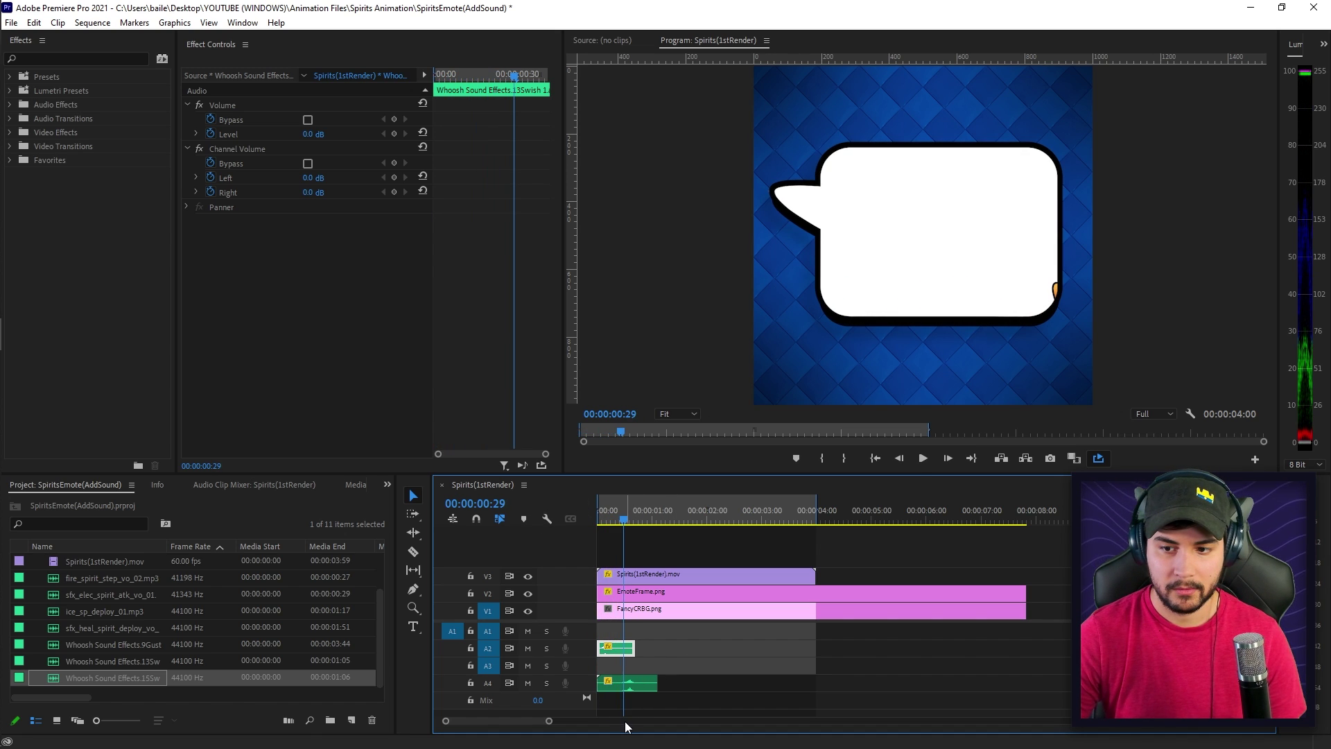
Step: Shift the 15Swish 2 clip on A4 to begin after the 13Swish clip starts and play the sequence
drag(601, 690, 612, 685)
click(600, 521)
key(space)
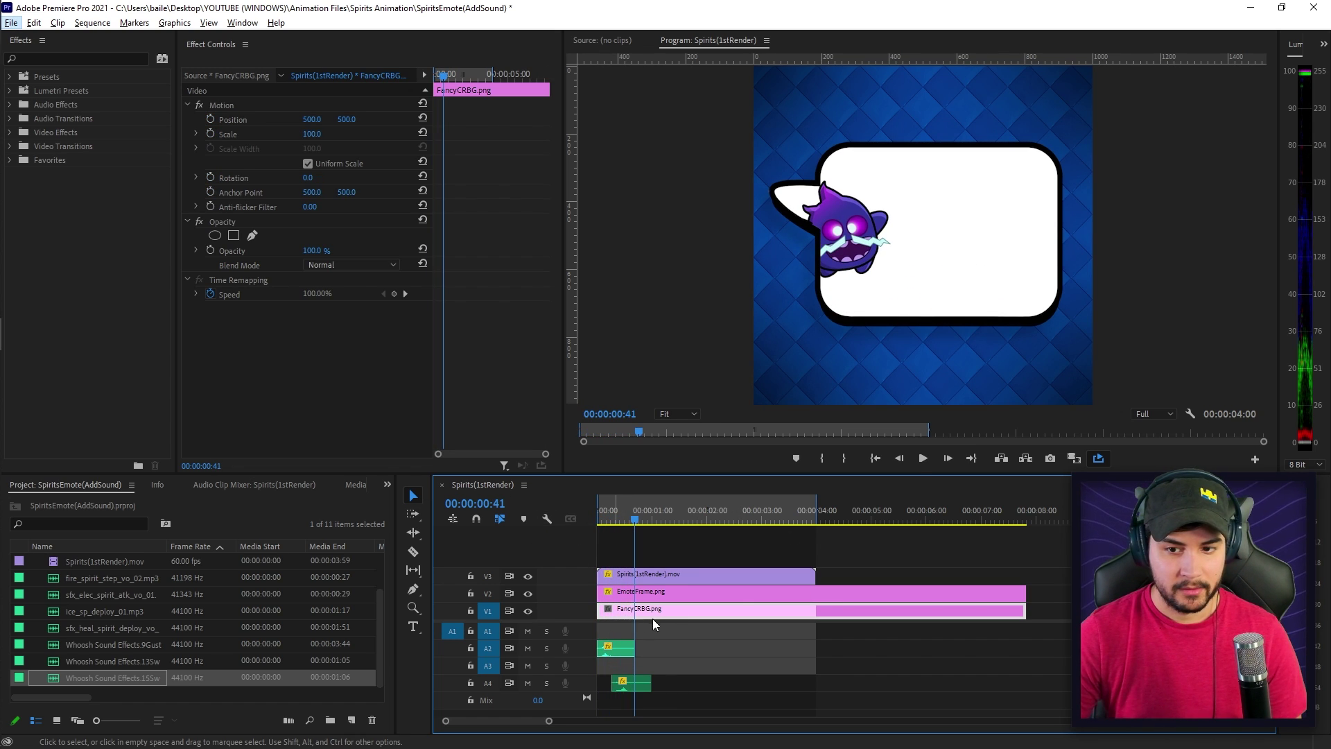
Step: Try a slightly offset copy of the 13Swish clip on audio track A3 and remove it
drag(617, 654, 626, 671)
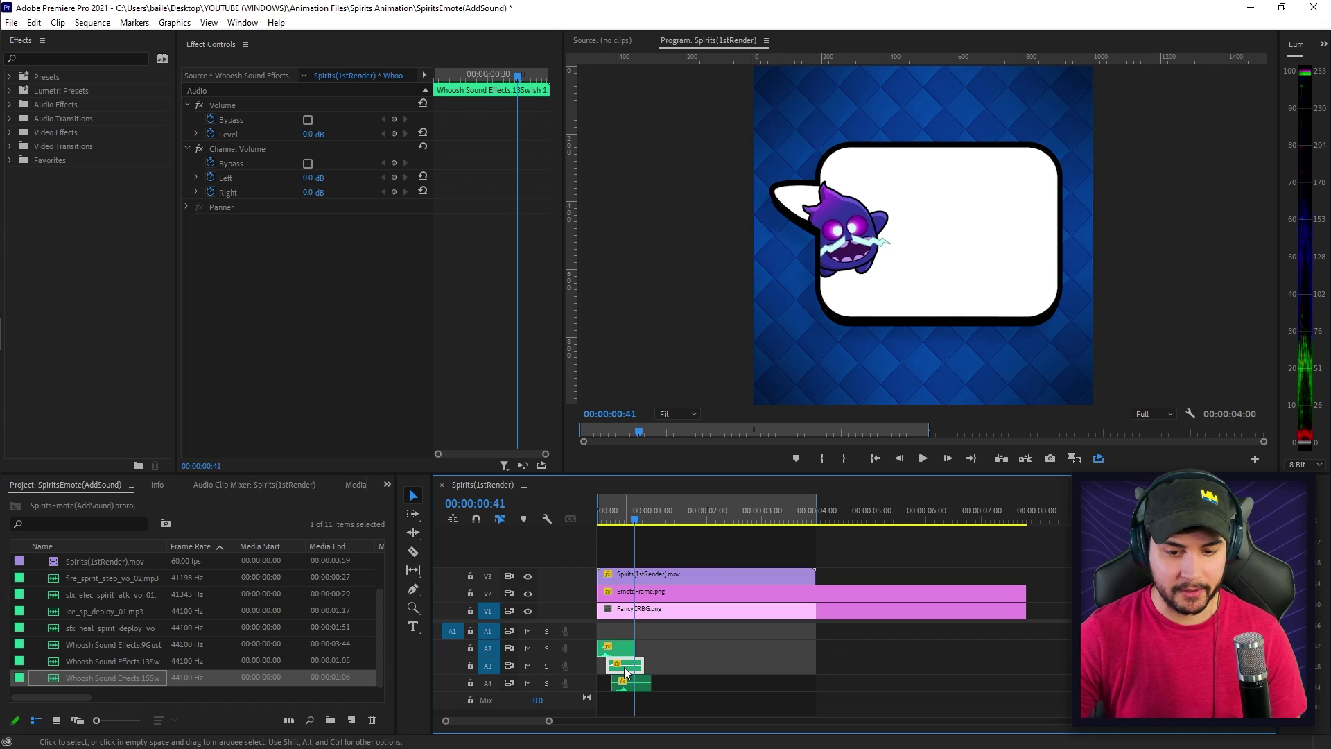
click(600, 514)
key(space)
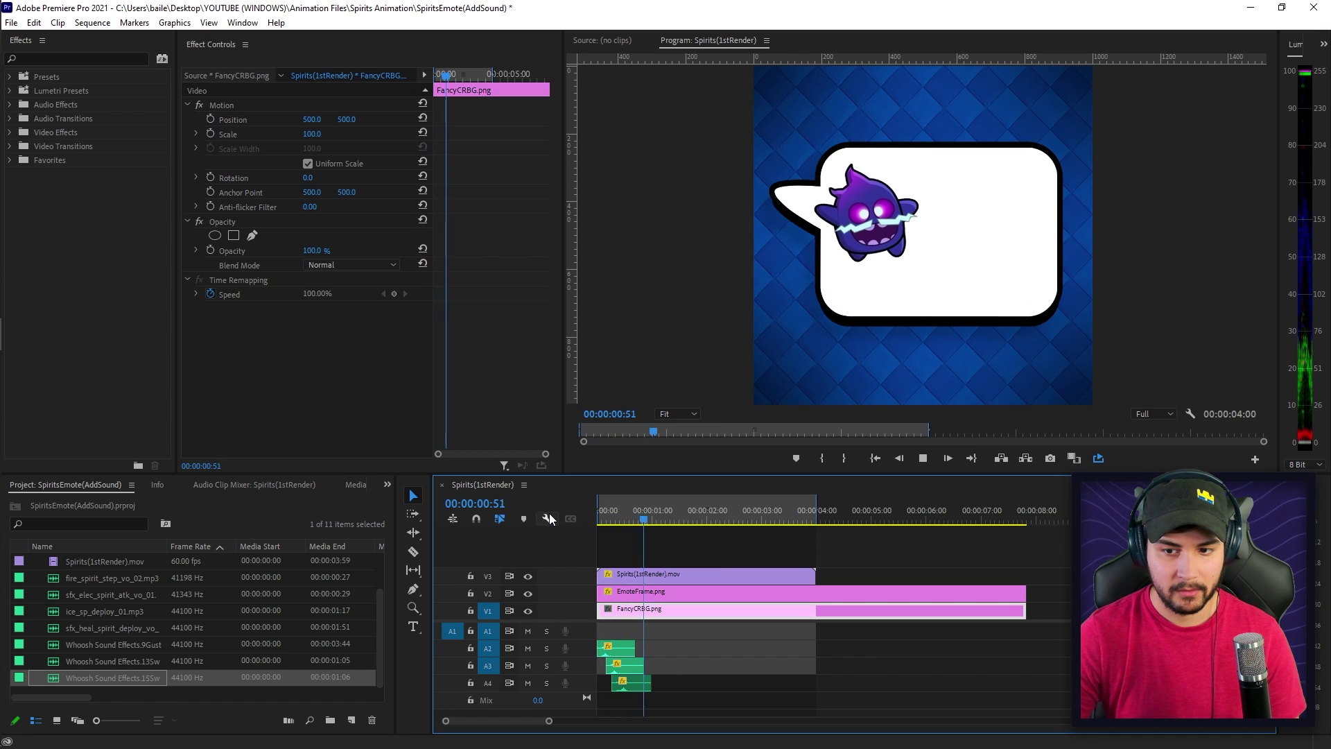
click(602, 515)
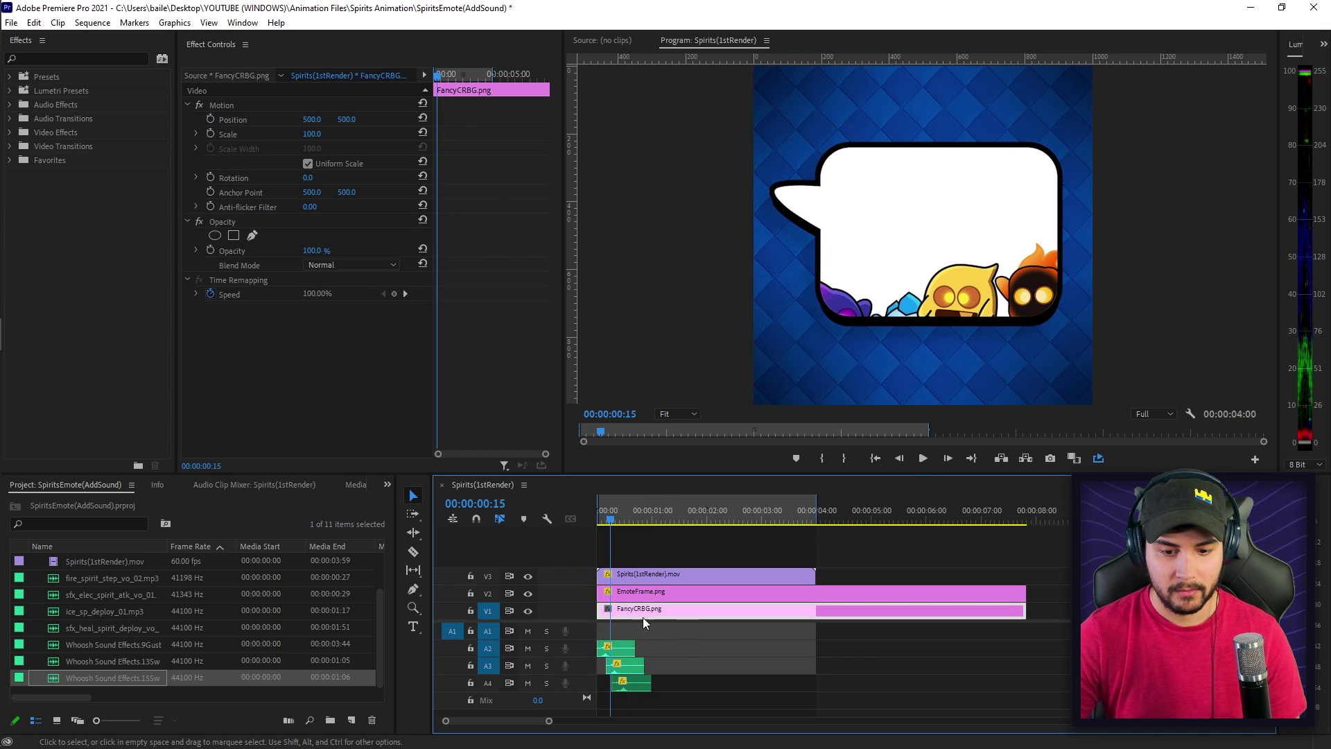
click(614, 517)
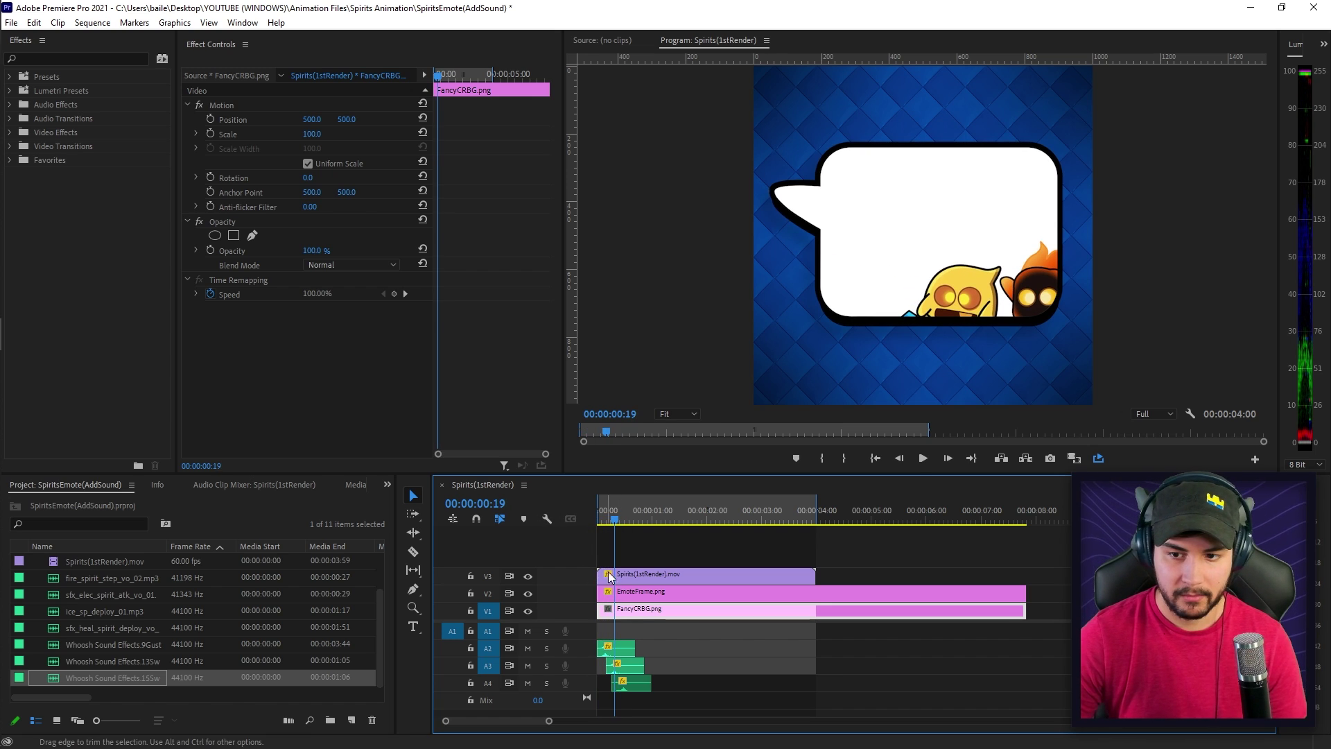
click(628, 666)
key(Delete)
Step: Nudge the 15Swish 2 clip on A4 slightly earlier and listen to both swishes from the sequence start
drag(632, 683, 625, 683)
click(631, 609)
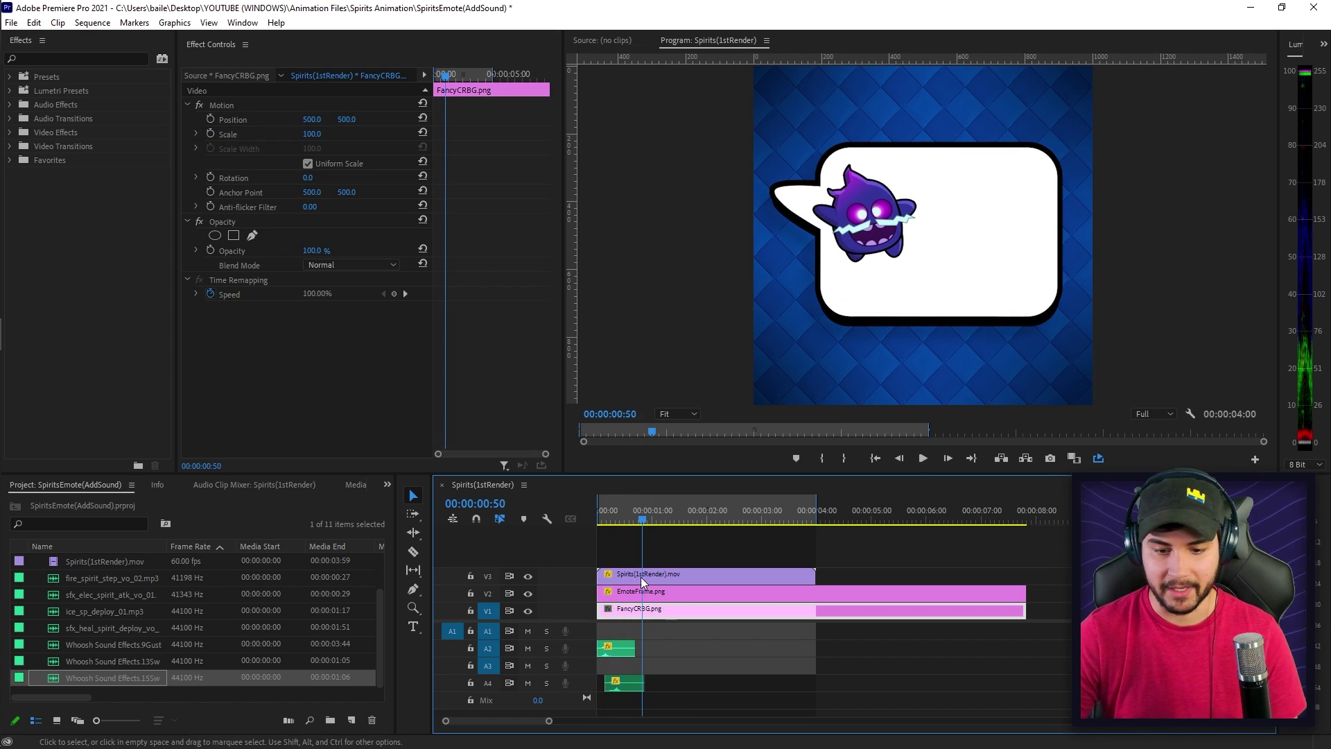
key(Home)
key(space)
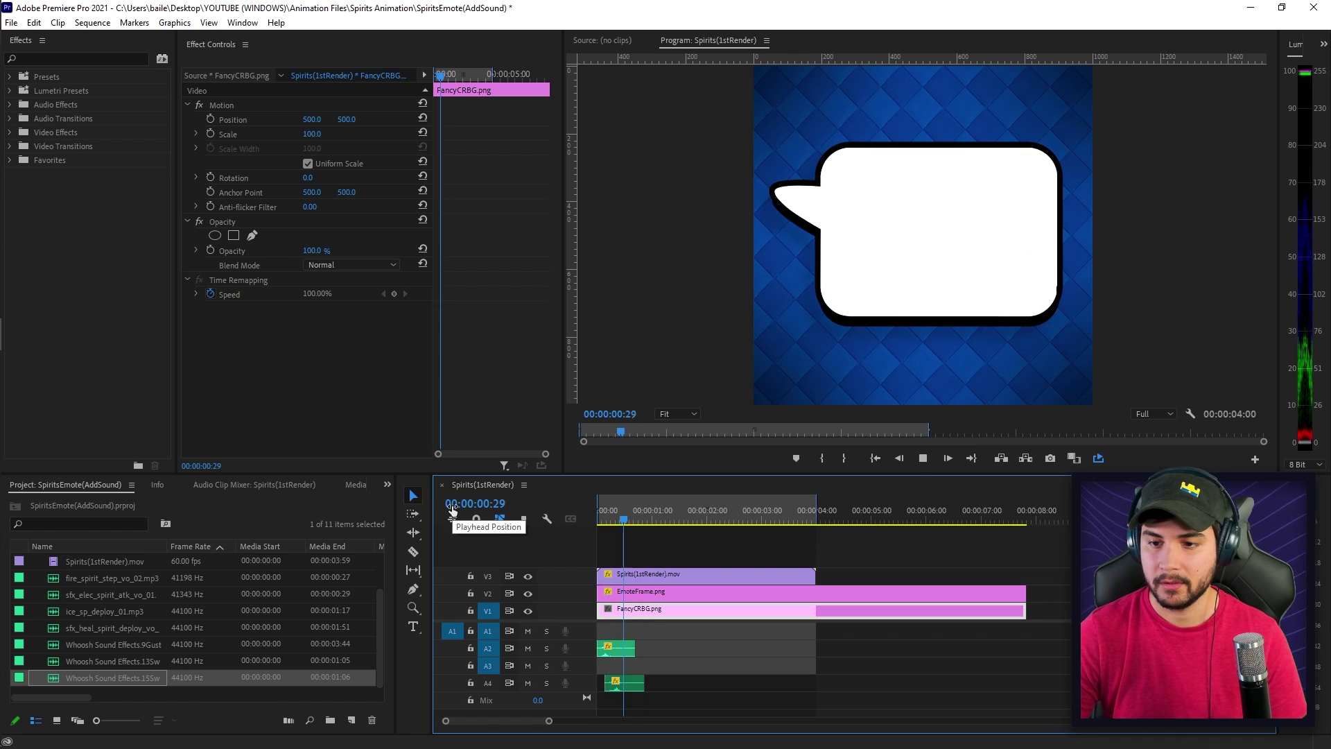
key(space)
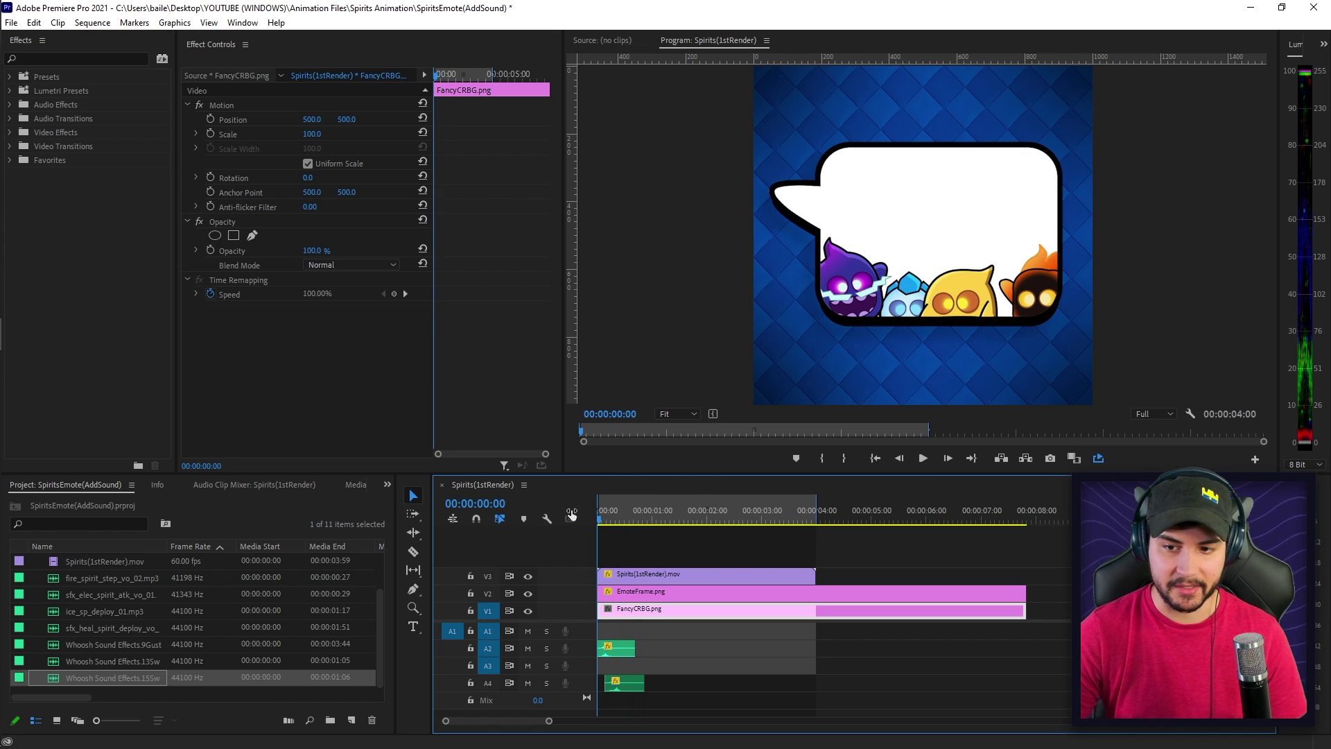
key(Home)
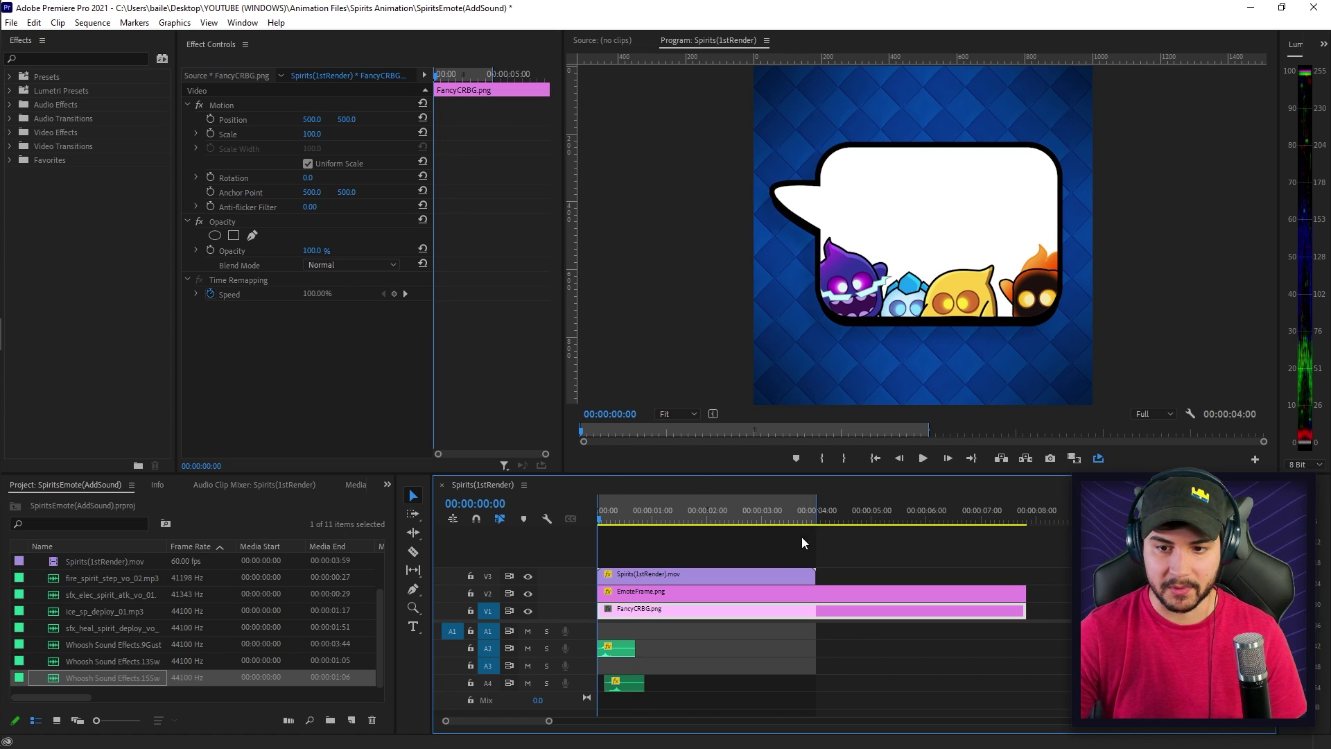
key(space)
key(space)
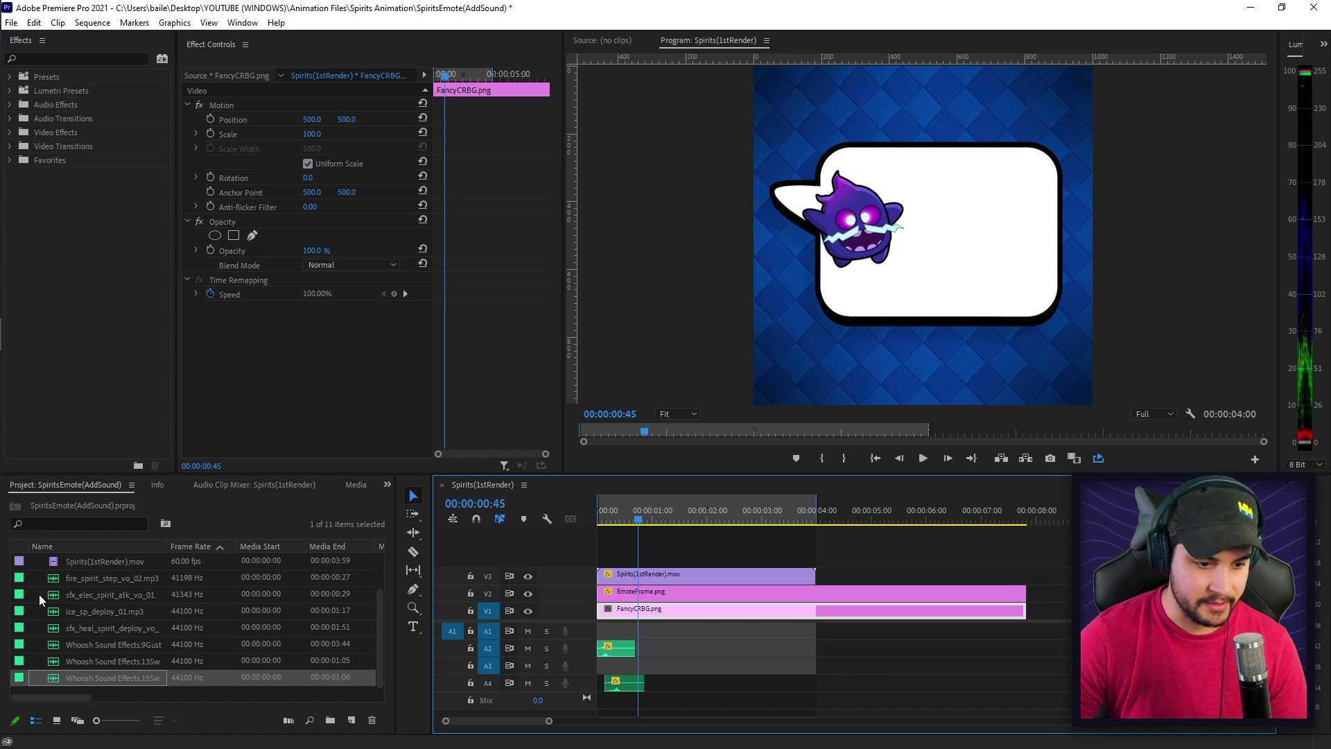
Step: Add the sfx_elec_spirit_atk_vo_01 sound to A1 at the purple spirit's jump, move it slightly earlier and play it
click(100, 599)
drag(549, 654, 642, 631)
click(652, 631)
key(g)
key(Escape)
drag(649, 517, 647, 565)
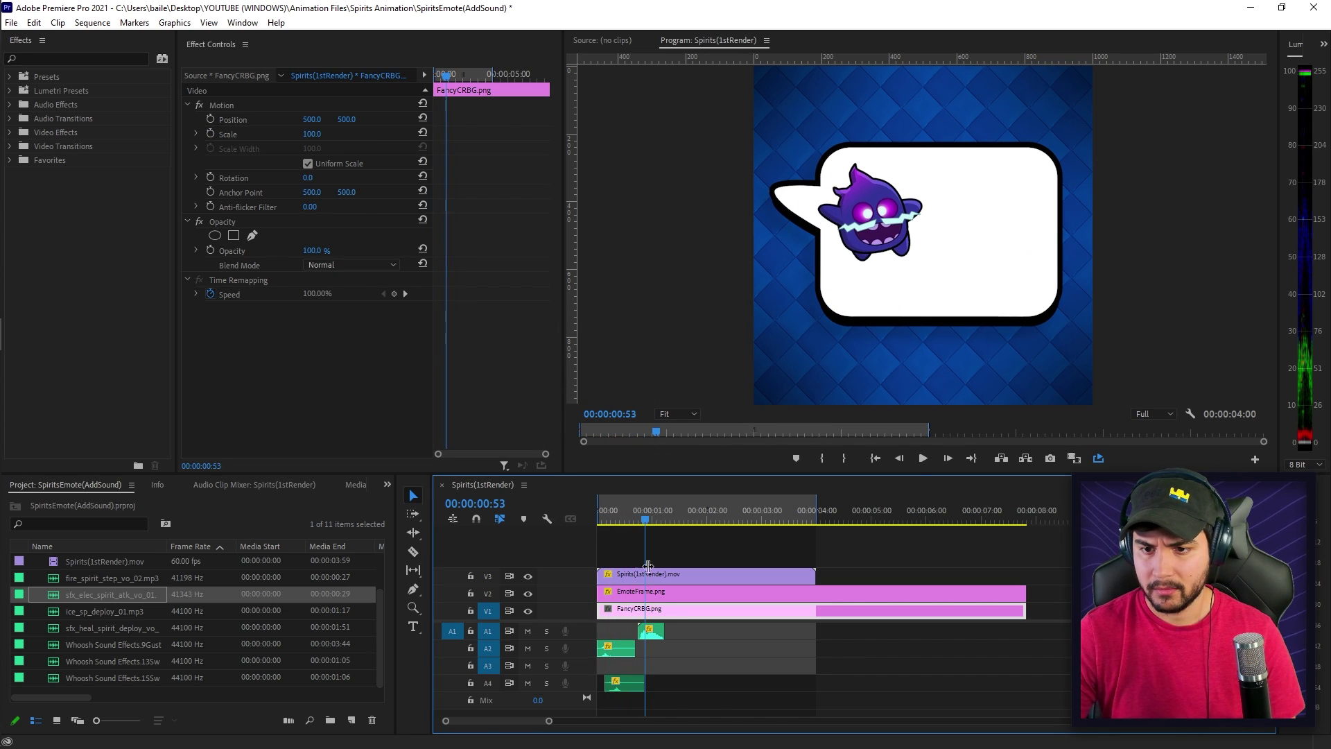
drag(651, 631, 643, 631)
drag(646, 517, 542, 506)
key(space)
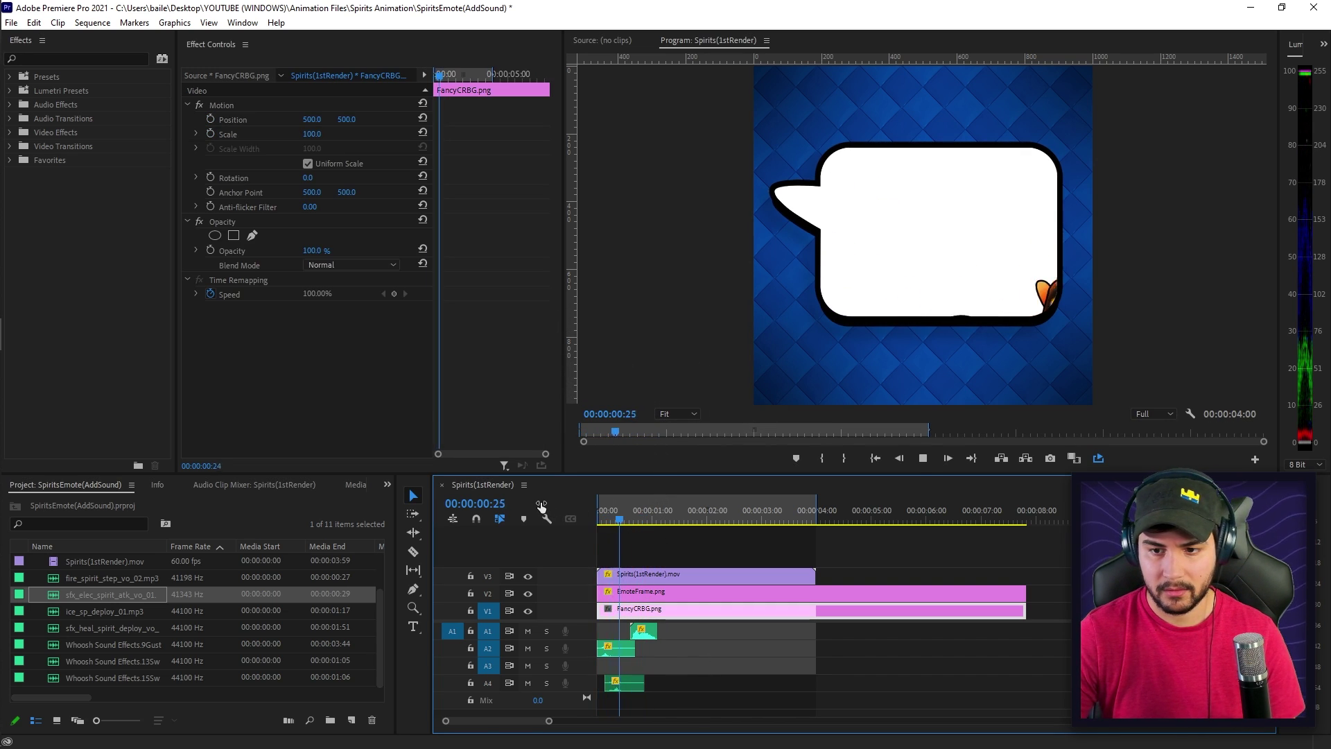
Step: Fine-tune the electric spirit voice clip on A1 to start marginally earlier and check its timing from the sequence start
click(609, 517)
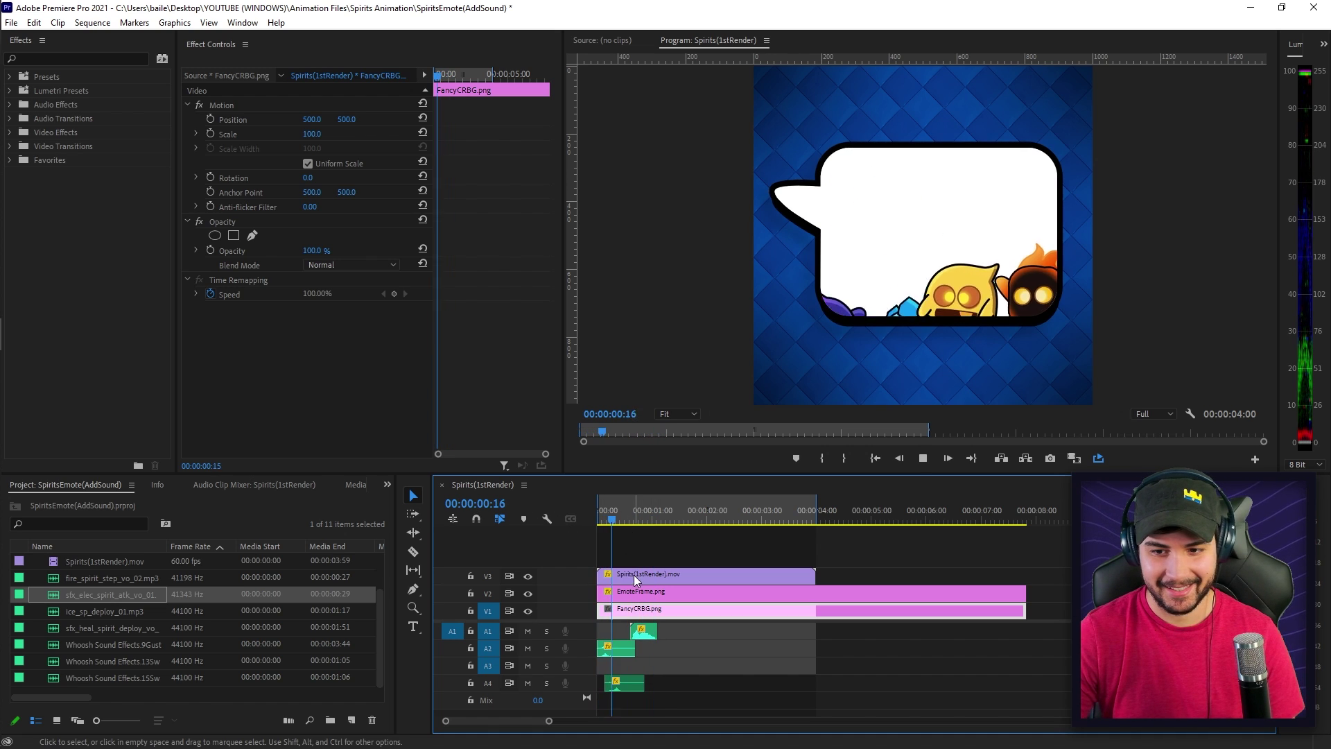
key(space)
mouse_move(645, 634)
mouse_down()
mouse_move(649, 656)
mouse_move(652, 641)
mouse_up()
key(space)
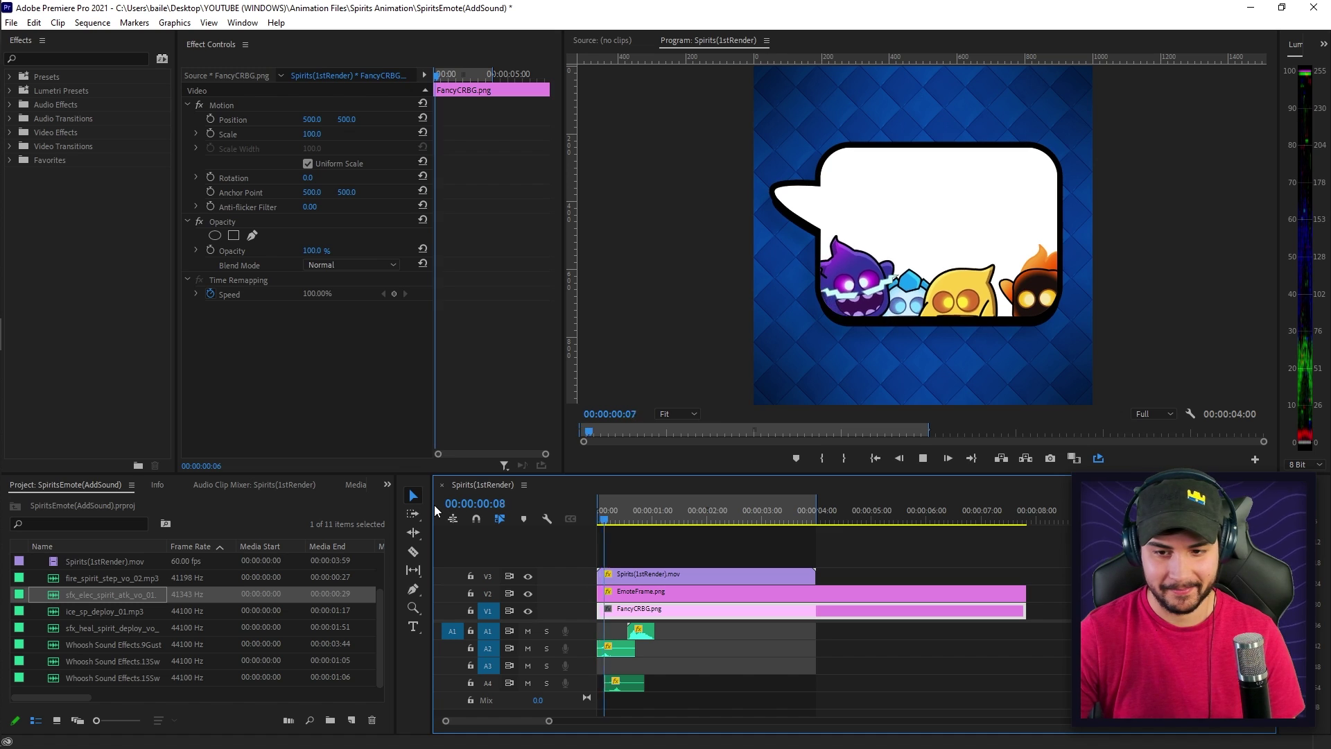
click(601, 513)
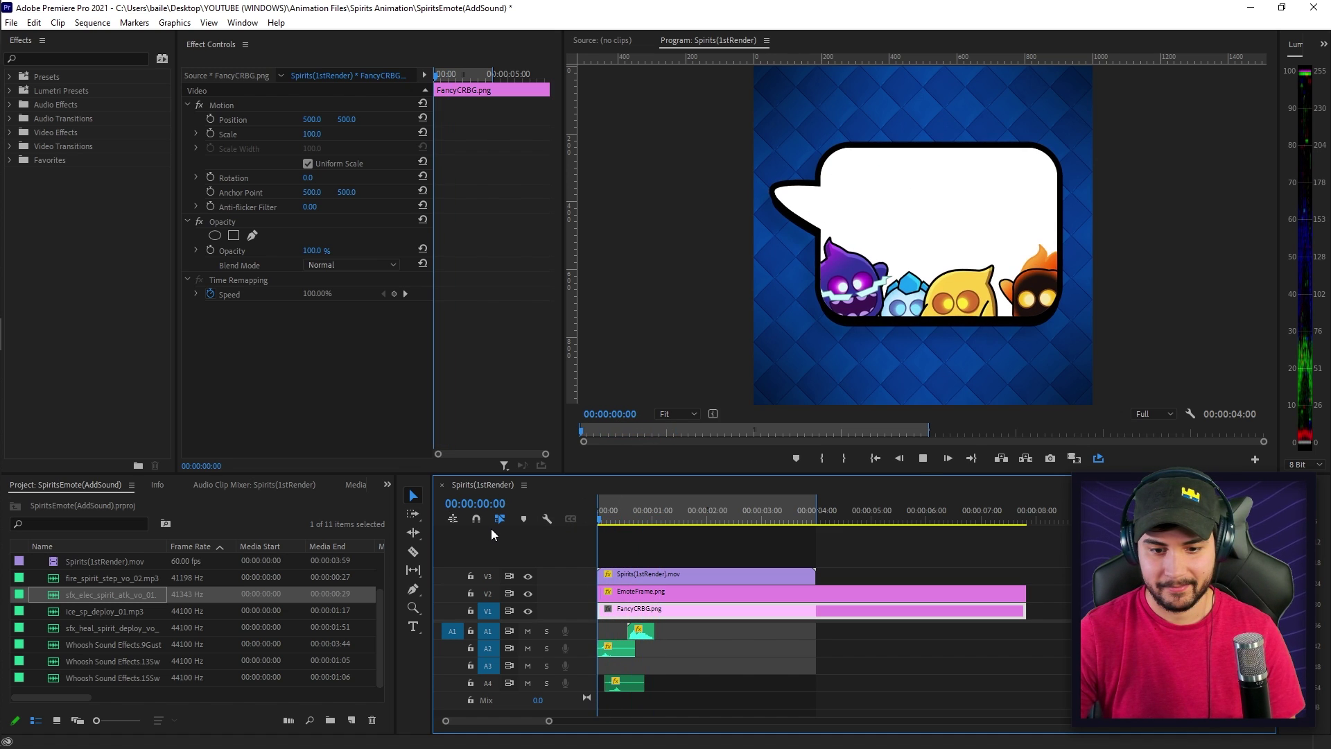
key(space)
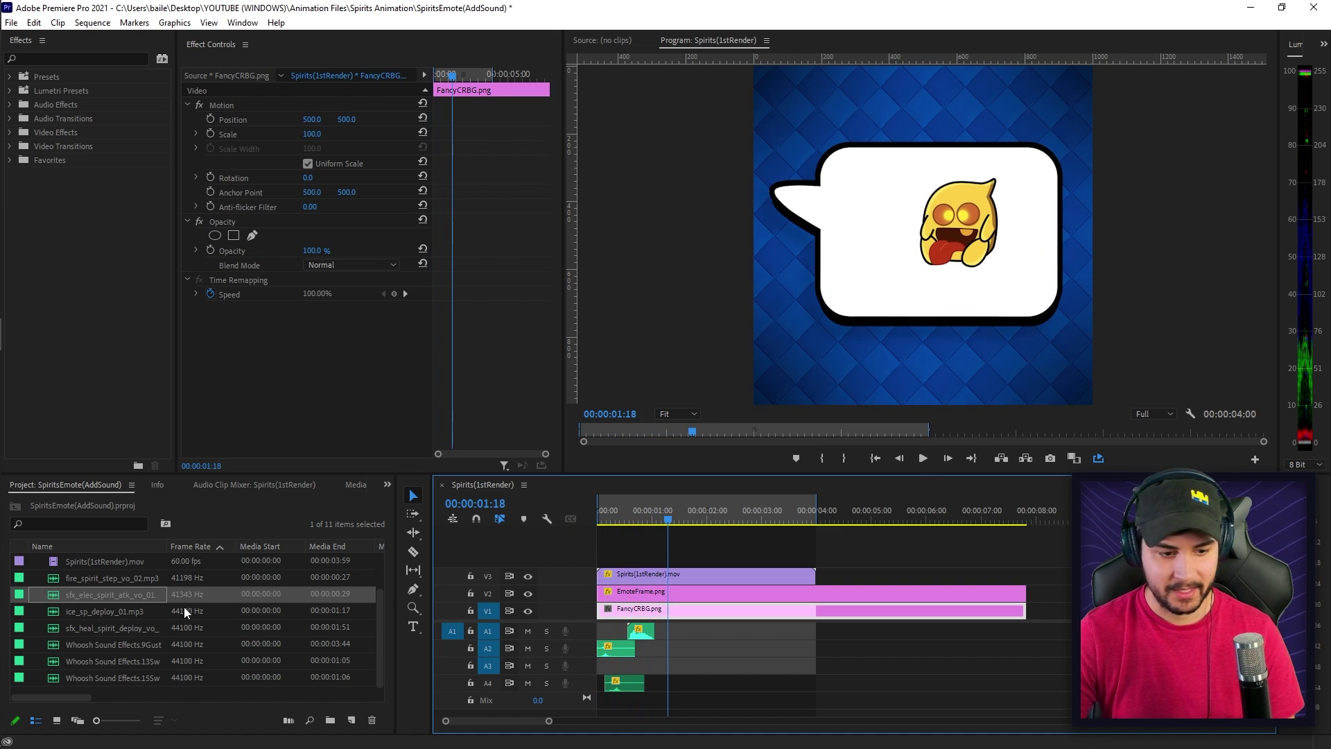
Step: Add the sfx_heal_spirit_deploy_vo_01 sound to A2 at about 00:00:01:18, adjust the electric and heal clips' gain and listen
drag(118, 628, 666, 649)
click(640, 631)
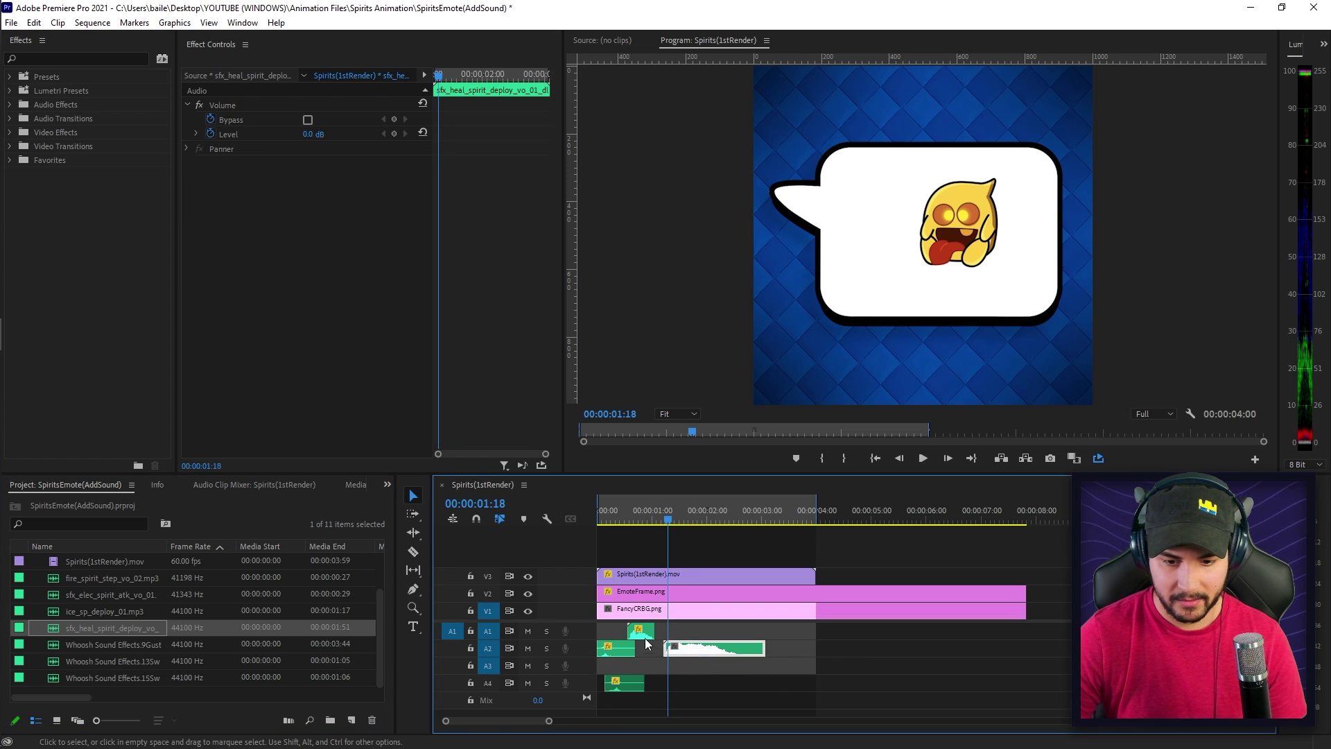
key(g)
click(748, 377)
click(697, 646)
key(g)
key(Return)
key(Home)
key(d)
key(space)
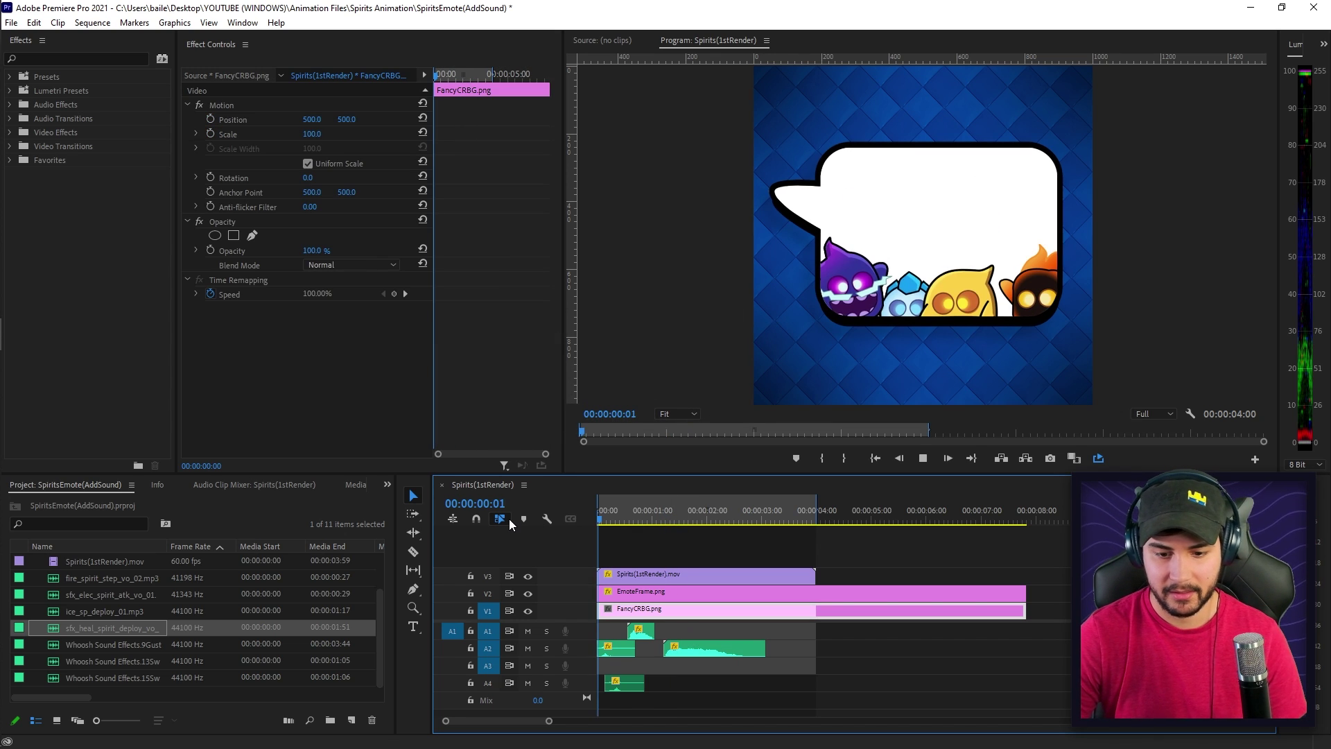
Step: Move the heal spirit clip on A2 earlier to match the yellow spirit's jump and play the sequence
drag(692, 653, 682, 653)
key(Home)
key(d)
key(space)
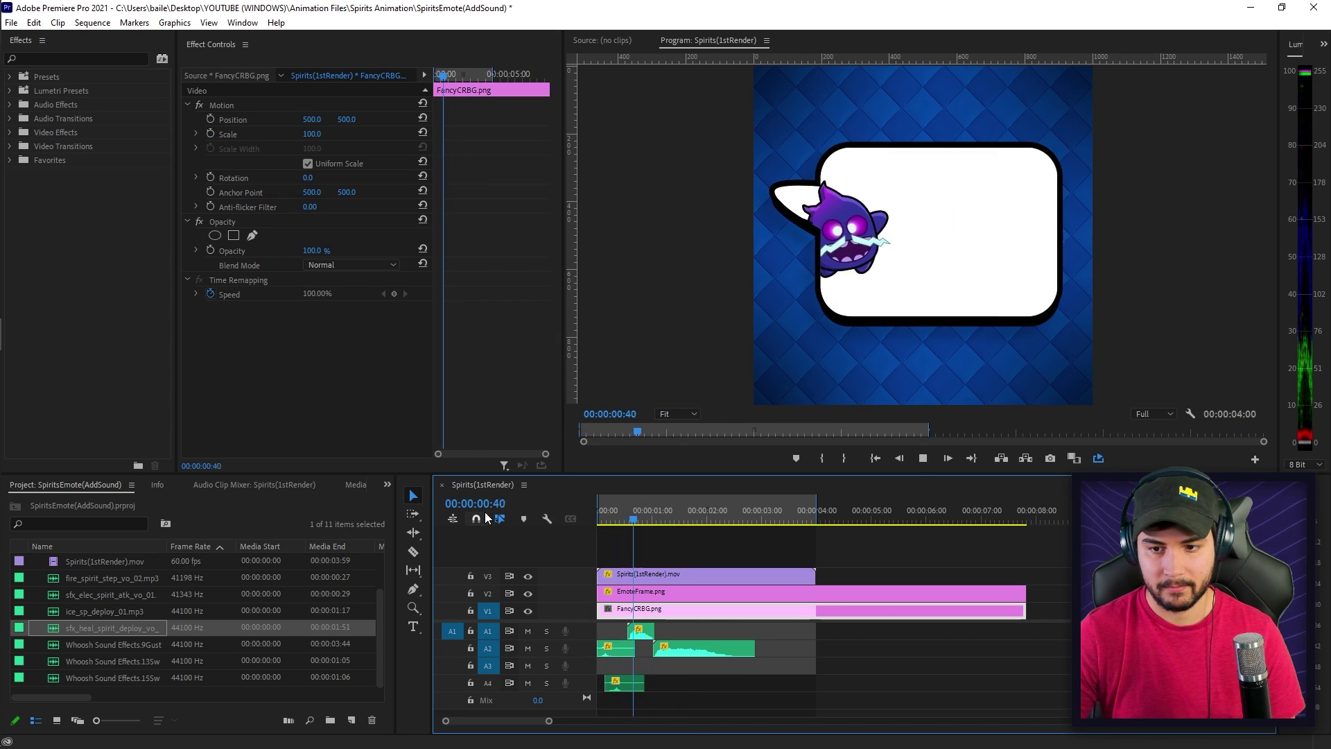
key(space)
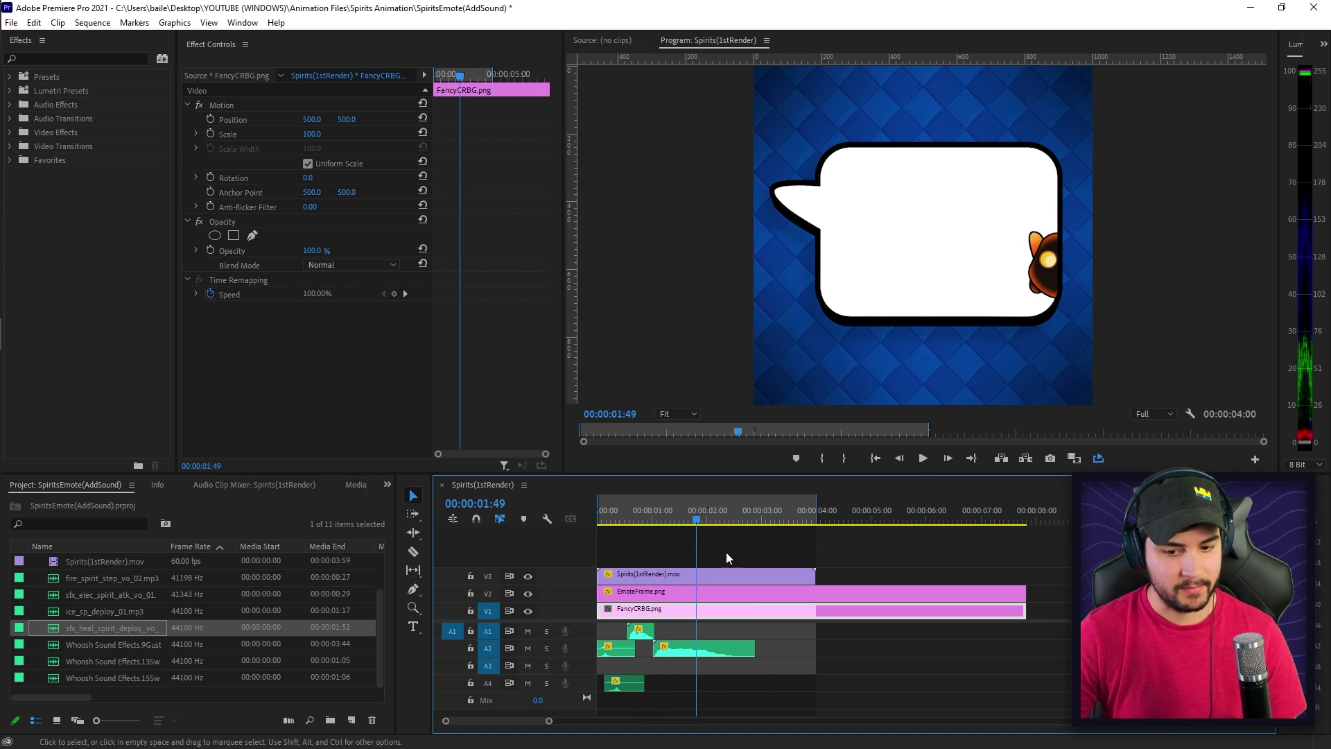
Step: Solo audio track A2 and listen to the heal spirit sound during the yellow spirit's jump
key(Up)
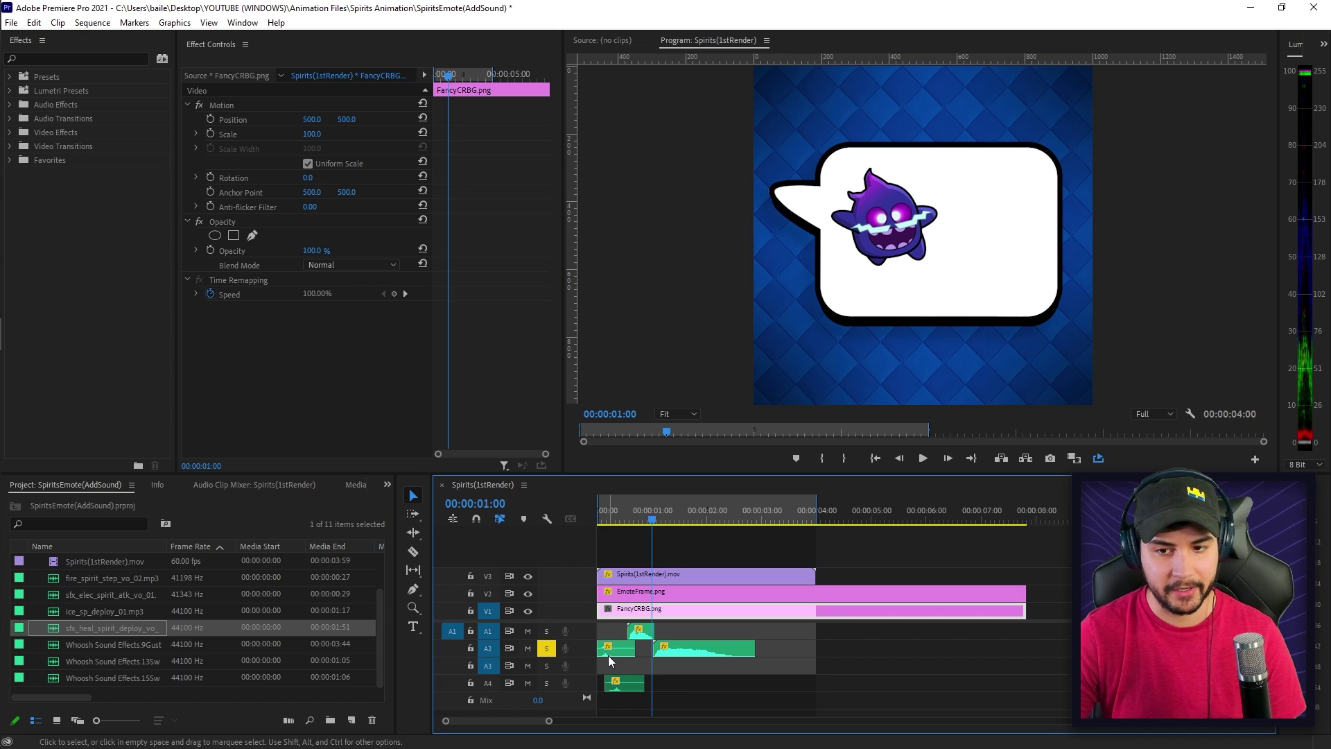
key(space)
click(659, 514)
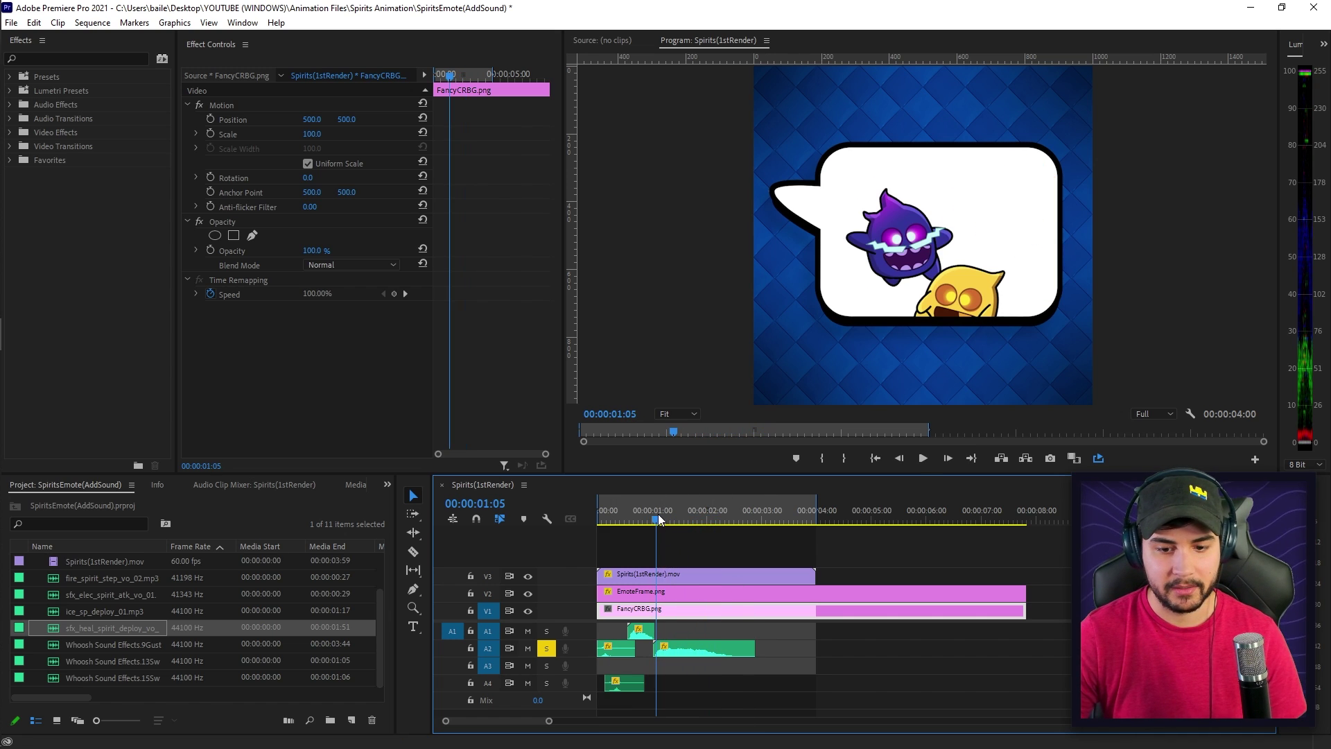
key(space)
key(space)
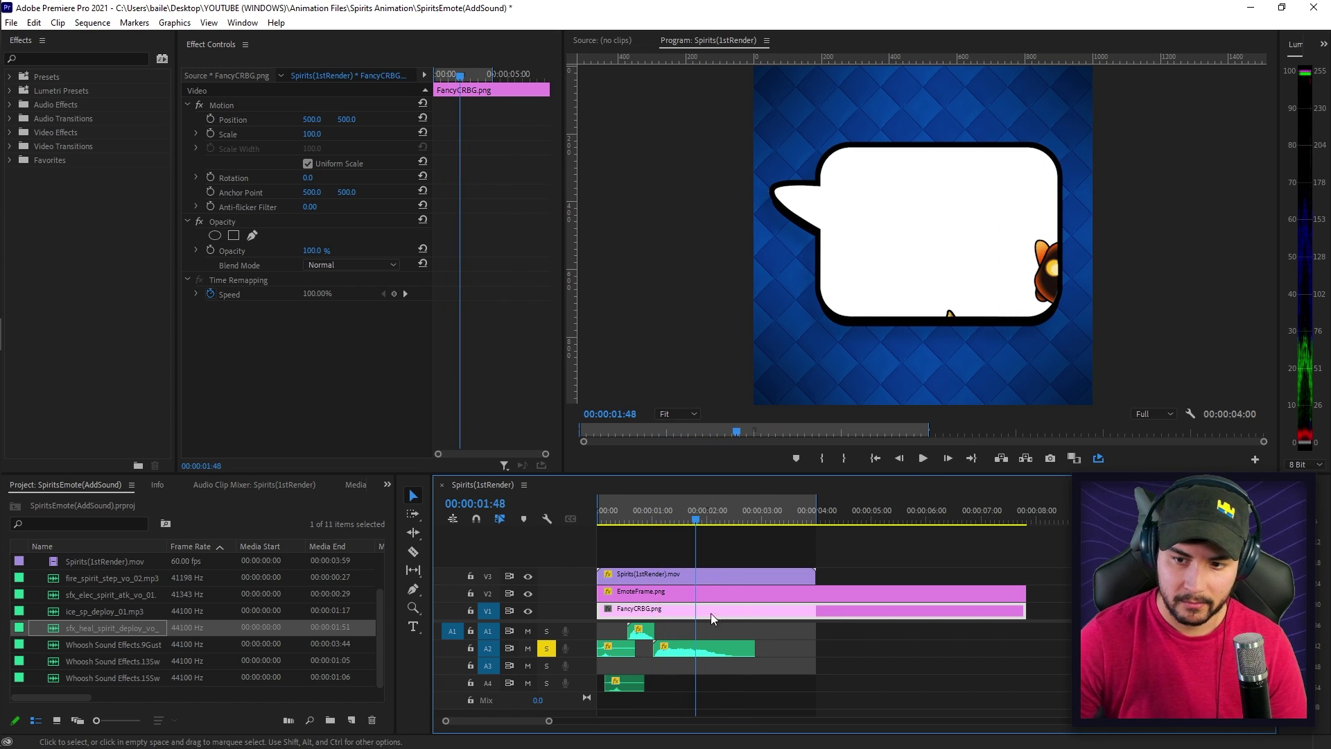
Step: Cut the heal spirit clip on A2 just after the yellow spirit drops out of view and delete its tail
click(700, 650)
key(v)
click(718, 650)
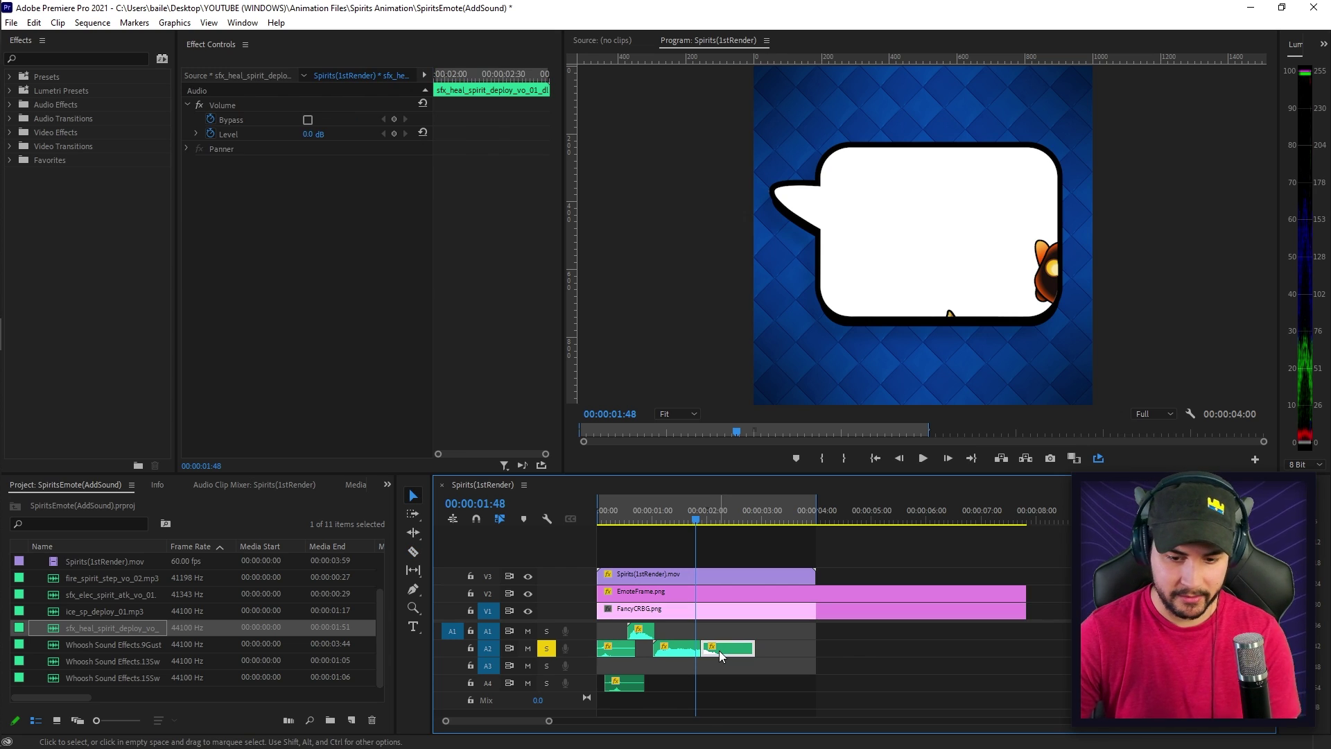
key(Delete)
click(695, 652)
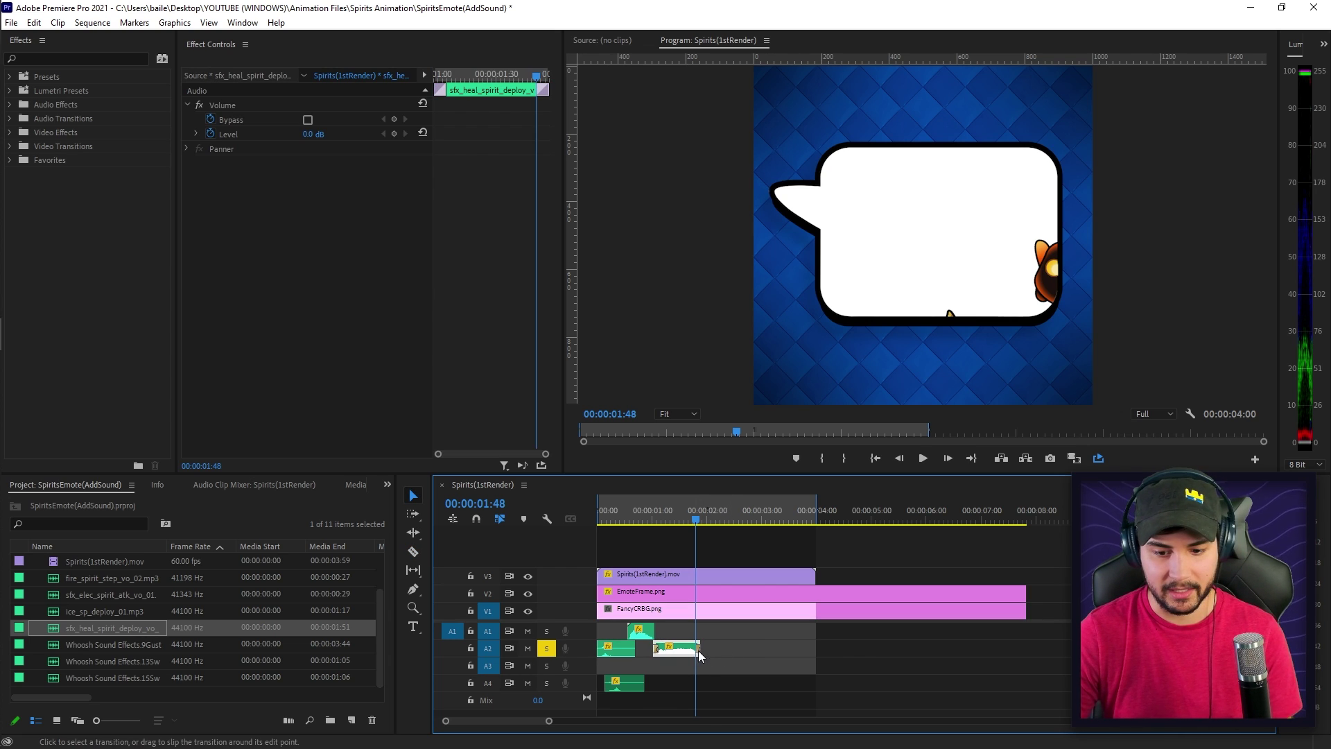
Step: Fade out the end of the heal spirit clip with a Constant Power transition lasting 00:00:00:24
double_click(698, 648)
text(46)
key(Return)
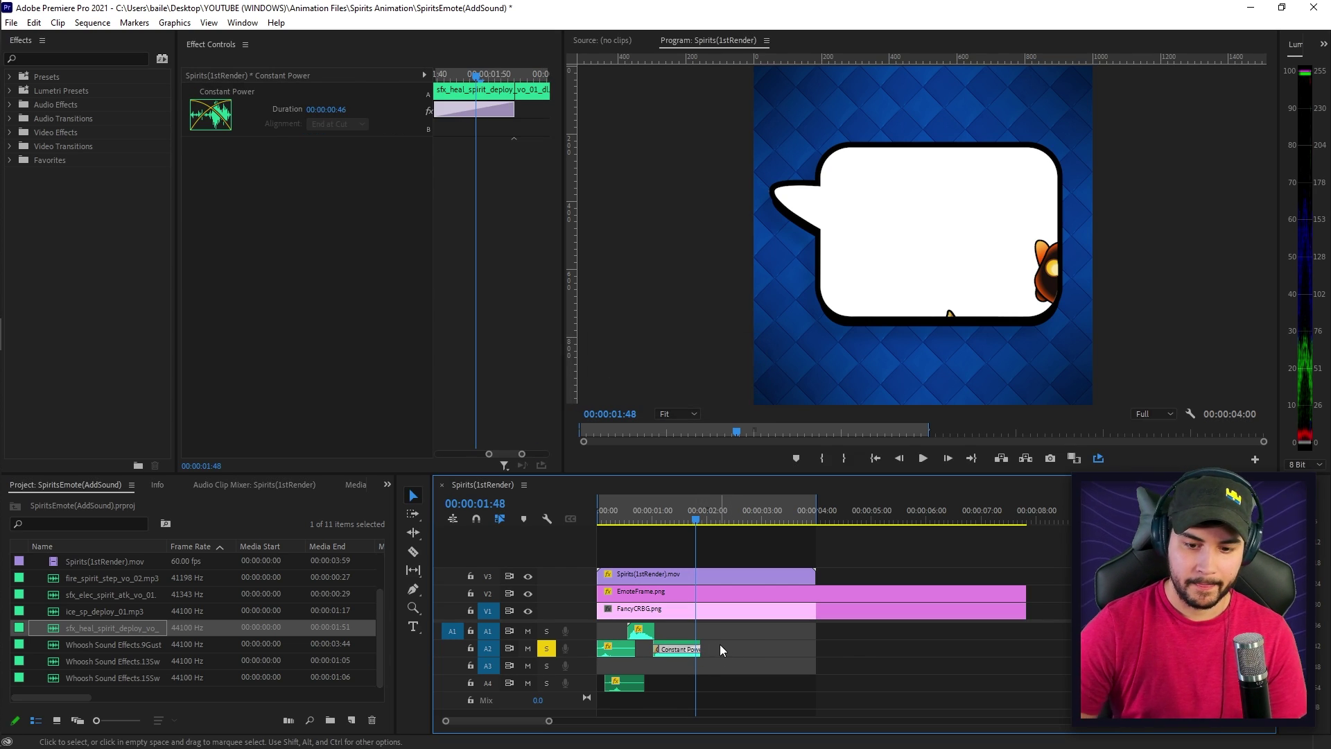
double_click(690, 651)
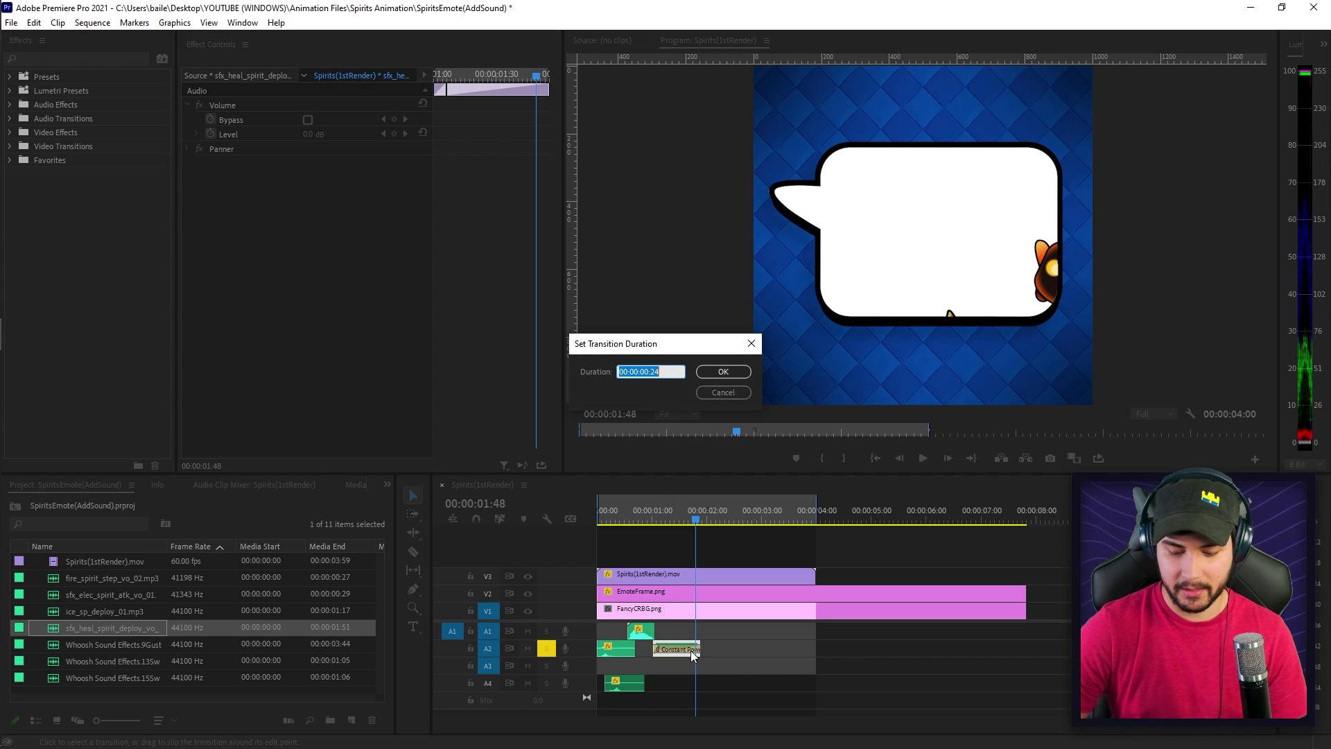
key(Return)
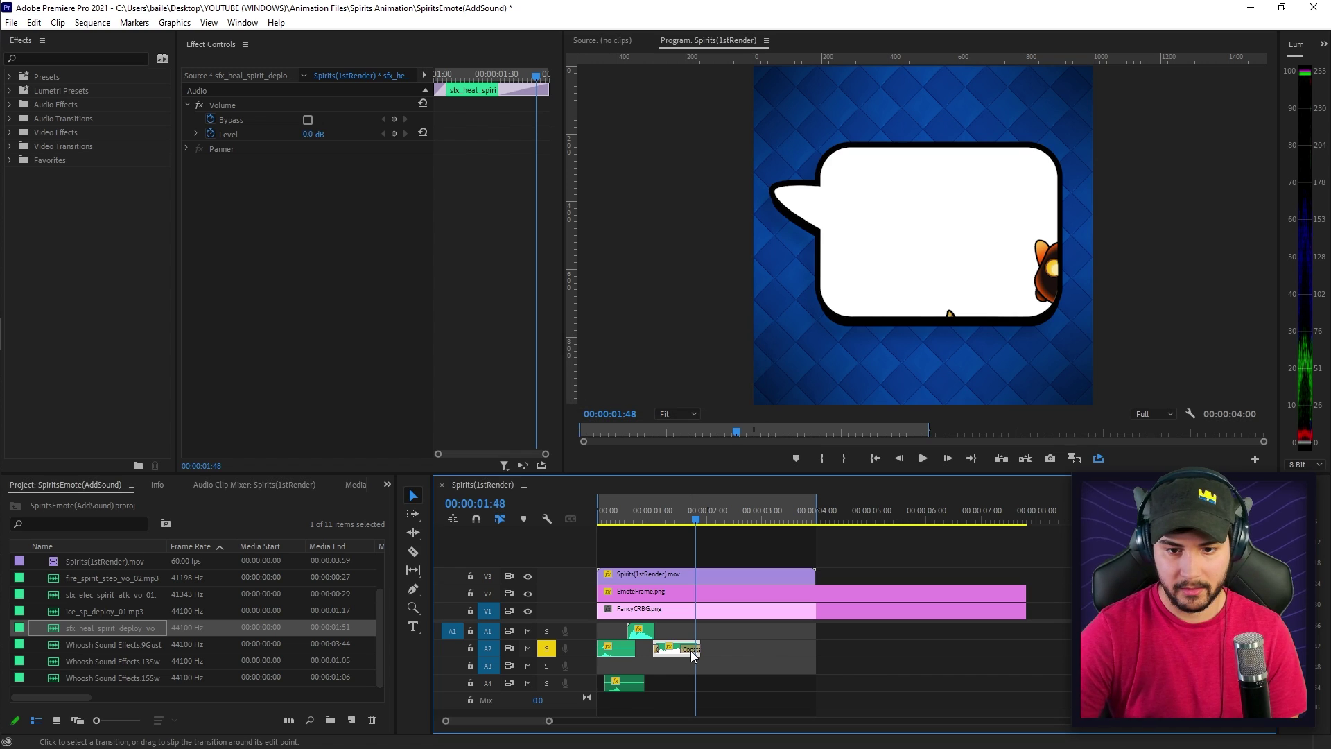
Step: Listen to the faded heal spirit clip, turn off the A2 solo and play all the sounds from the start
click(652, 648)
key(Home)
key(space)
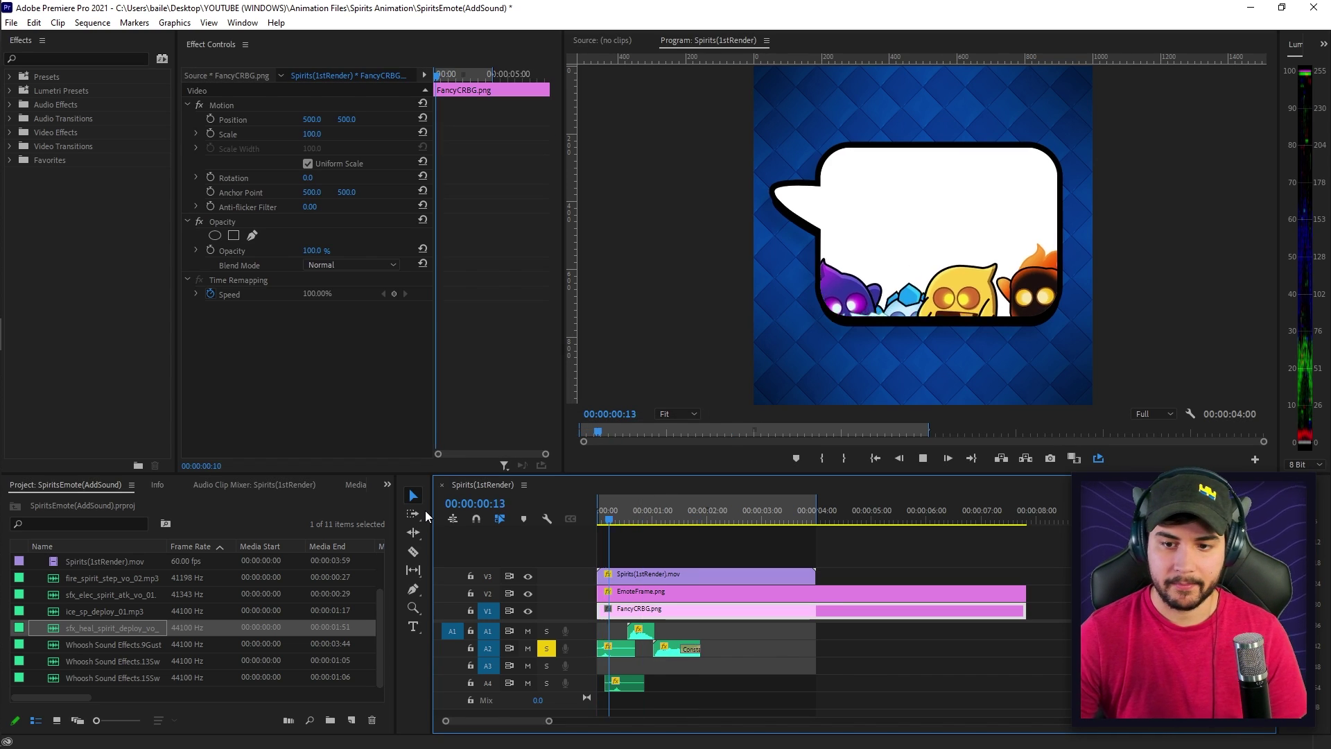
click(547, 648)
key(Home)
key(space)
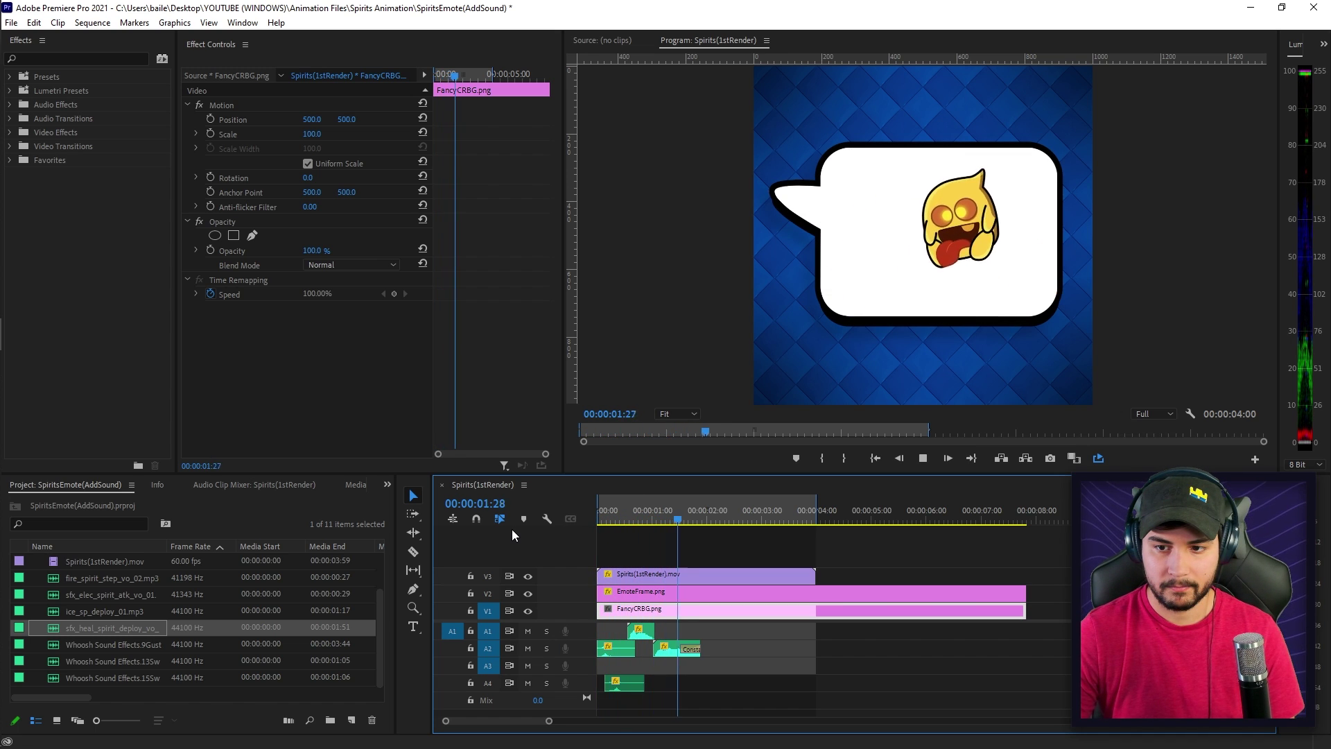
Step: Place fire_spirit_step_vo_02.mp3 on A1 at about 00:00:01:47, where the fire spirit starts to appear
key(space)
key(Home)
key(space)
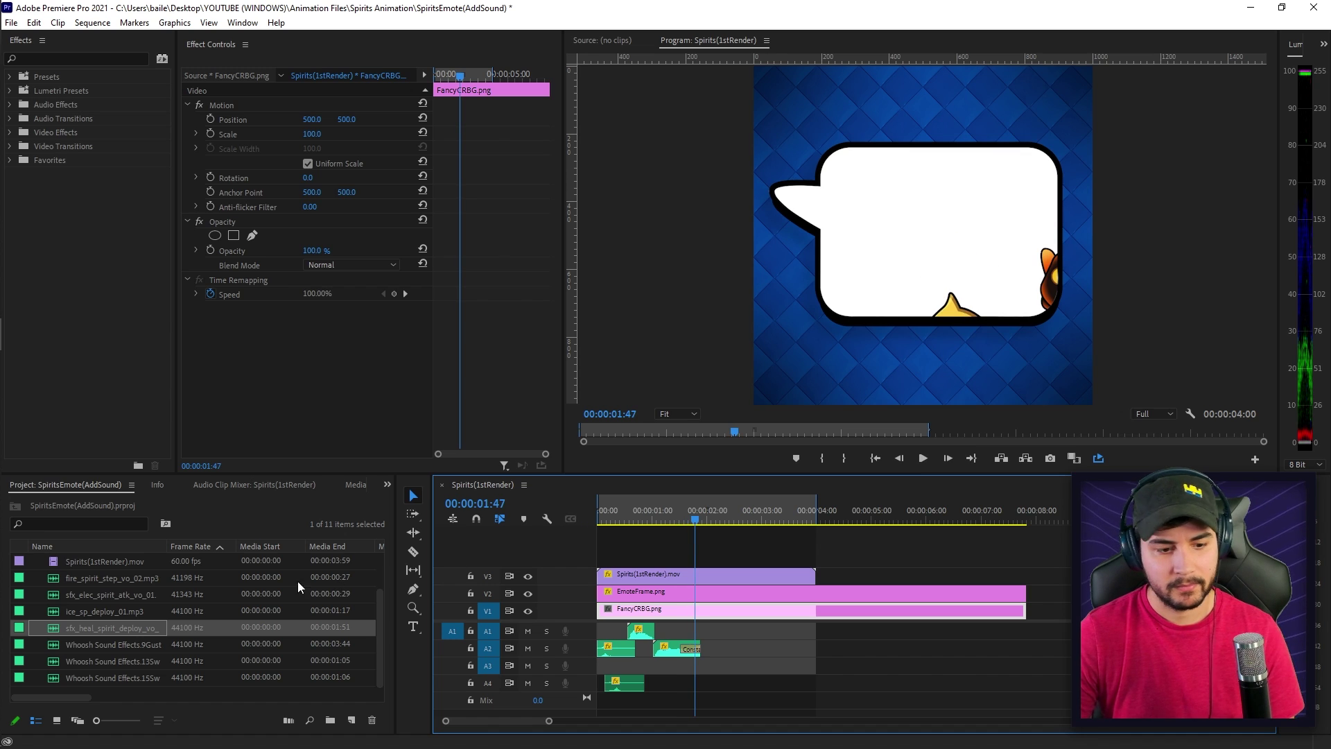
drag(87, 581, 699, 631)
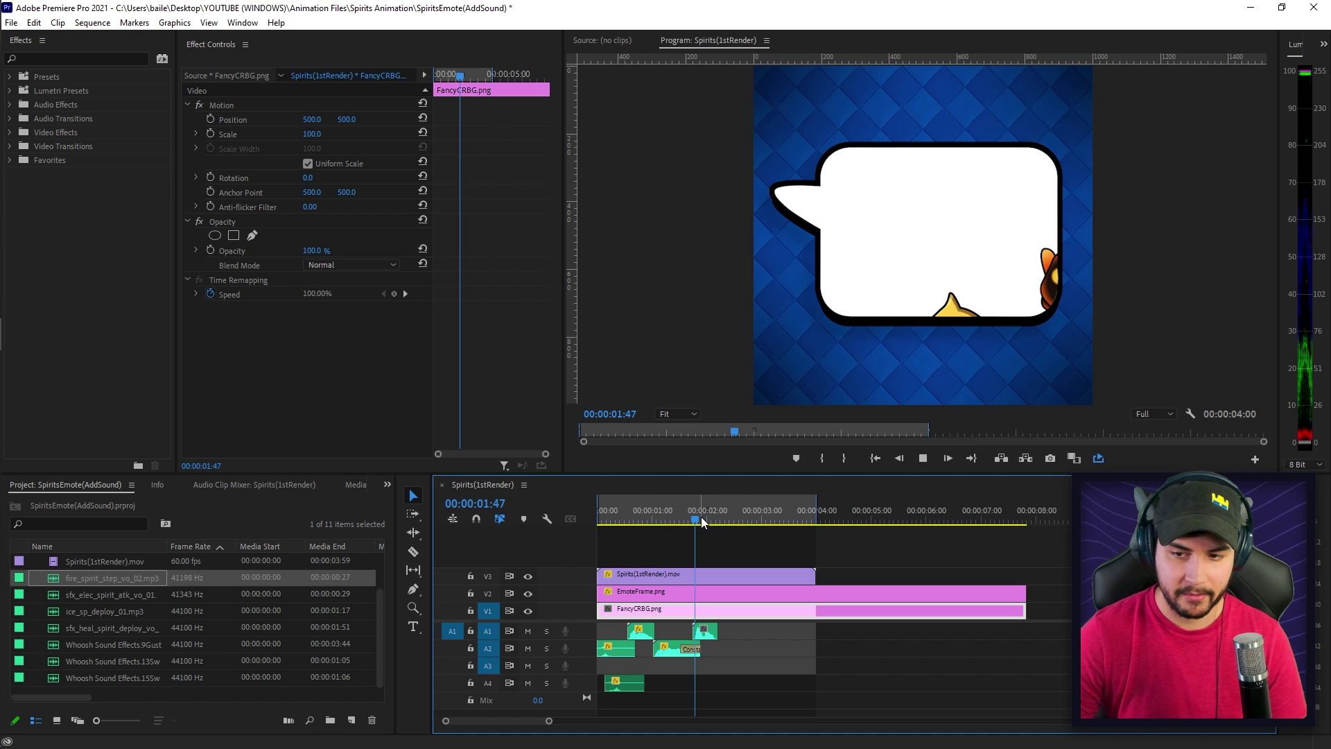
Step: Play the sequence from the start and listen to how loud the fire spirit clip is against the other sounds
click(707, 516)
click(711, 631)
key(g)
key(Escape)
click(689, 527)
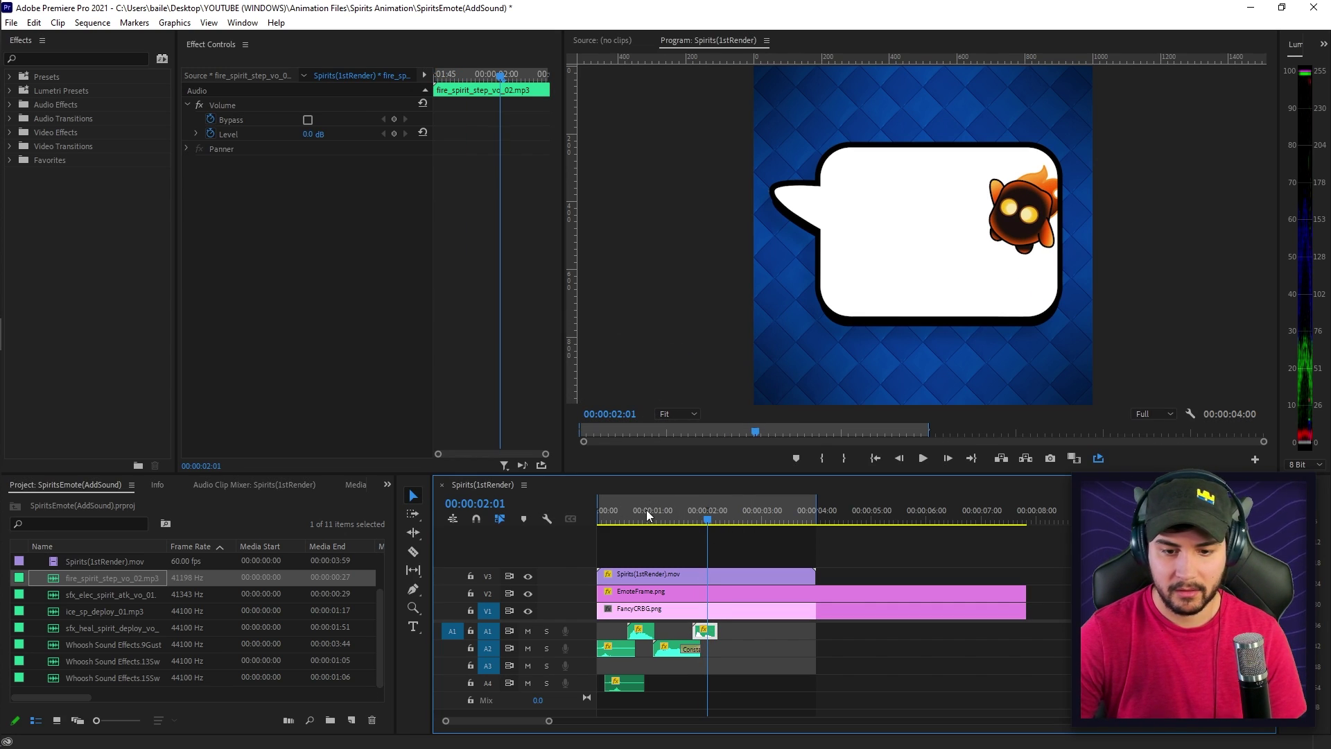
key(Home)
key(space)
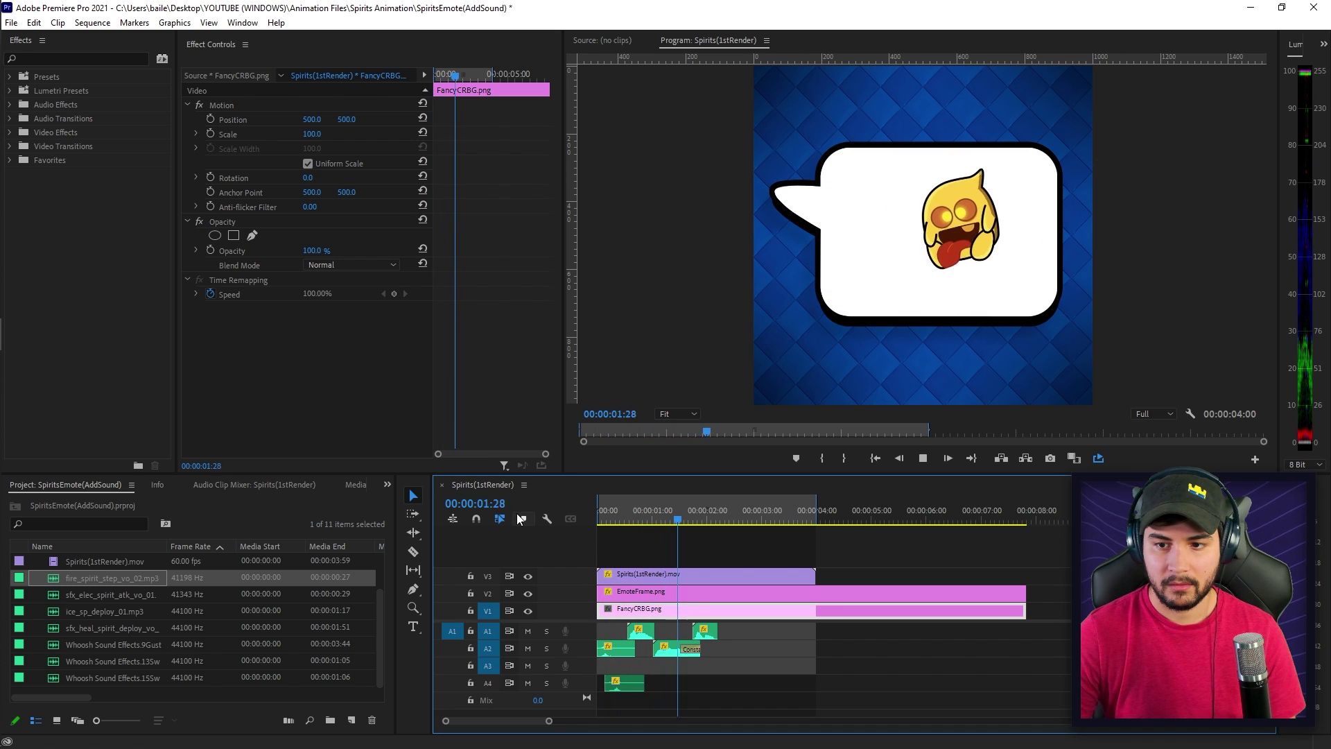
key(space)
Step: Adjust the gain of the fire spirit clip on A1 by 3 dB and play the sequence from the start
click(711, 631)
key(g)
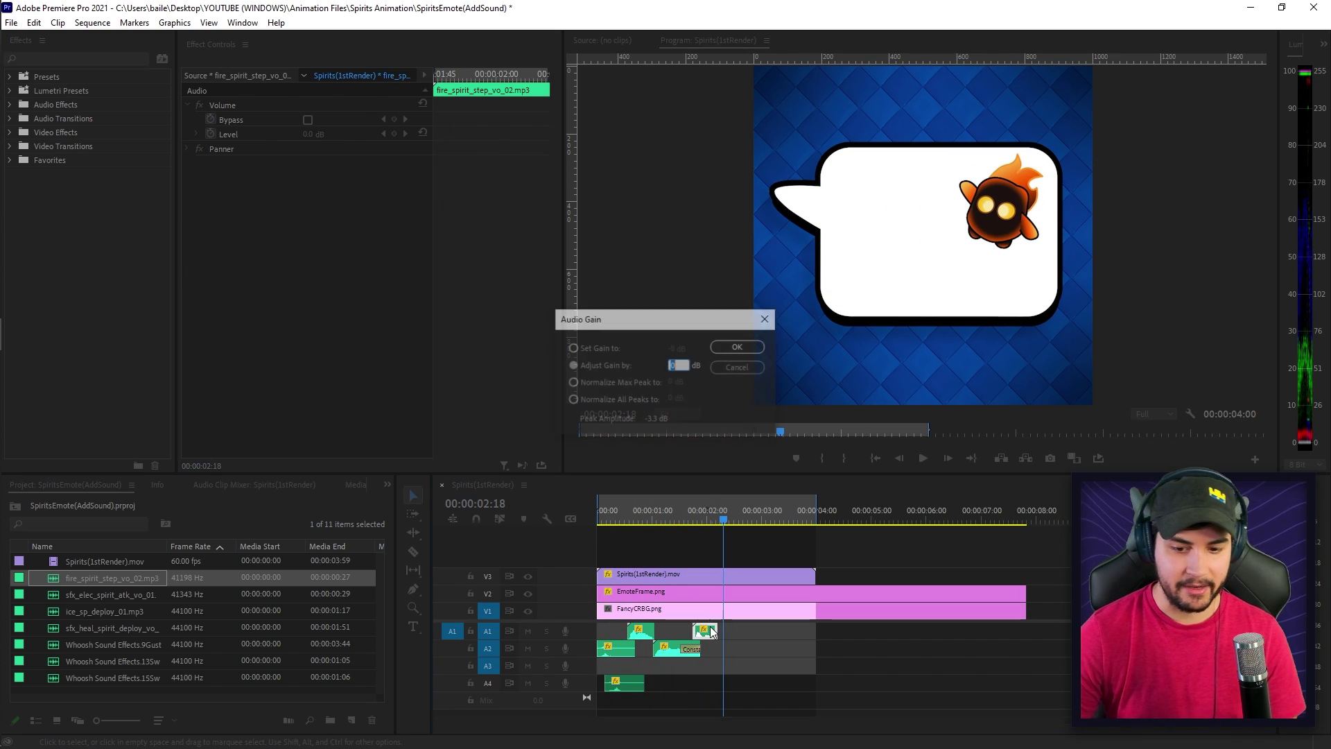
text(3)
key(Return)
key(Home)
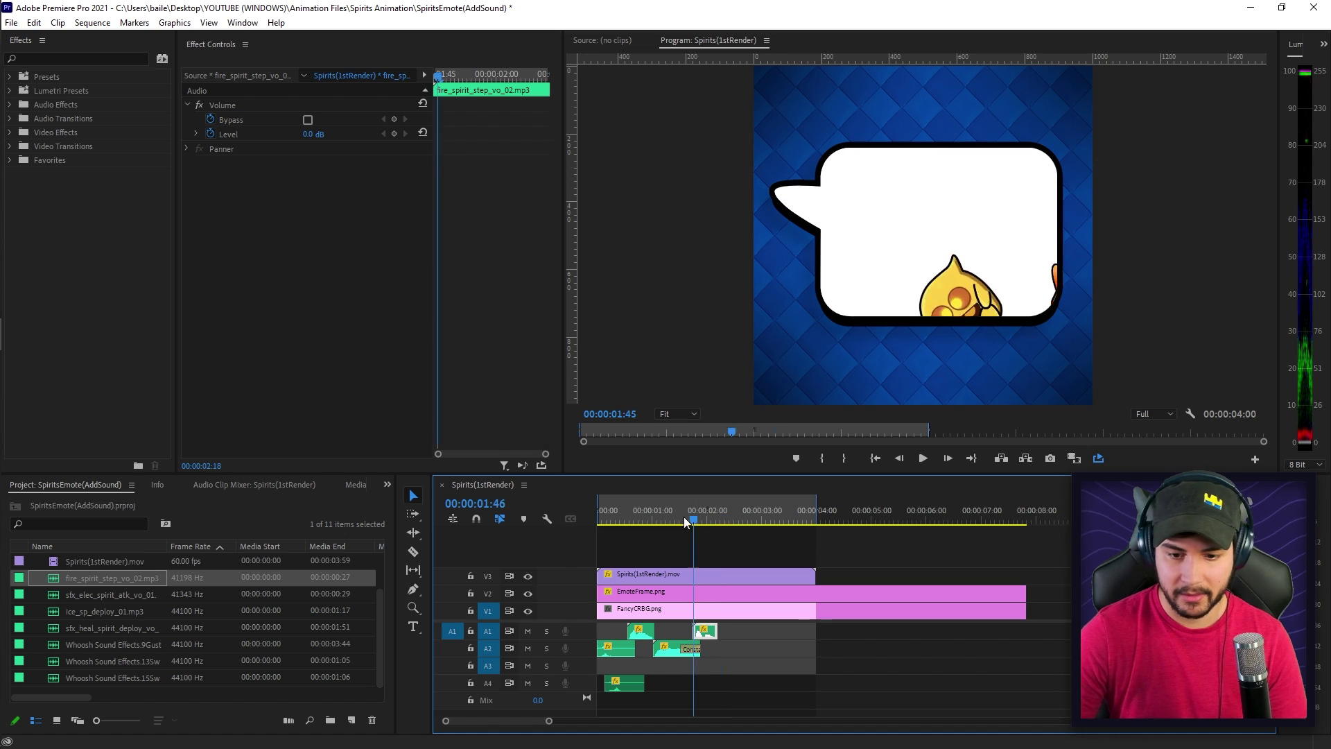
key(space)
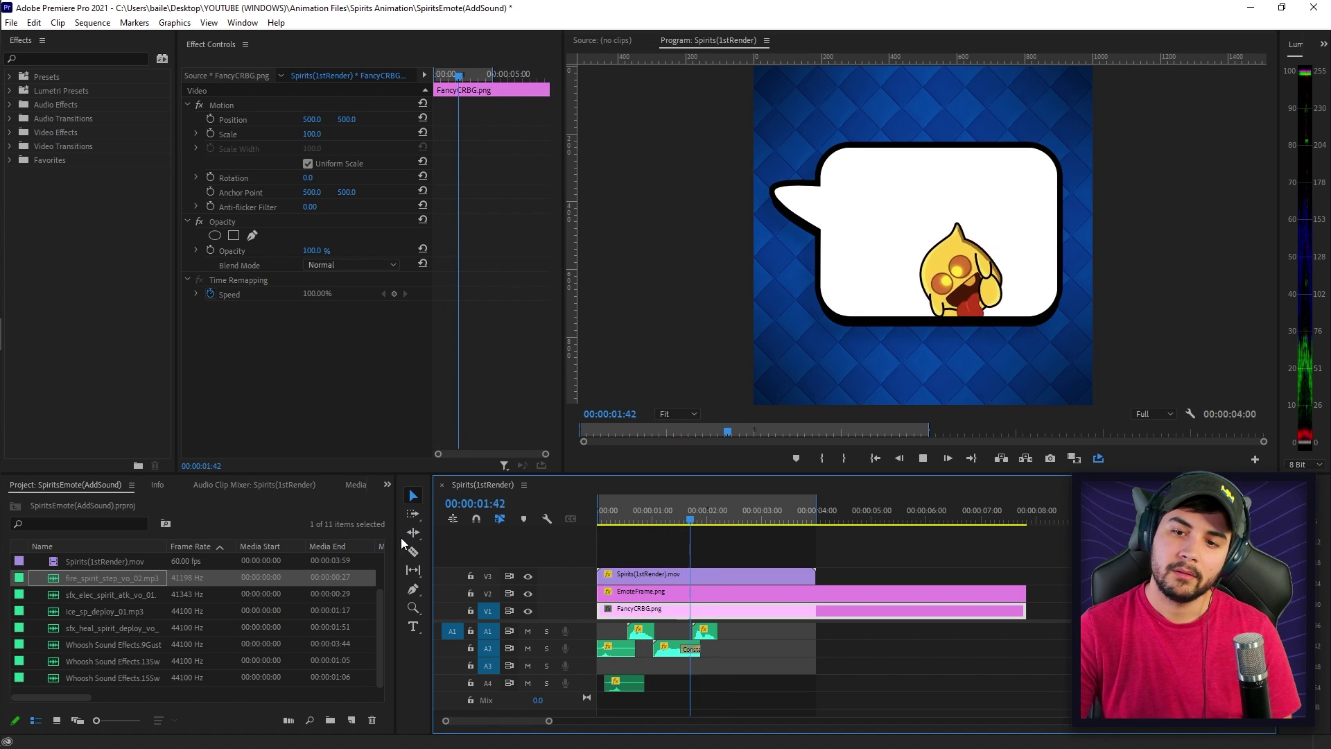
key(space)
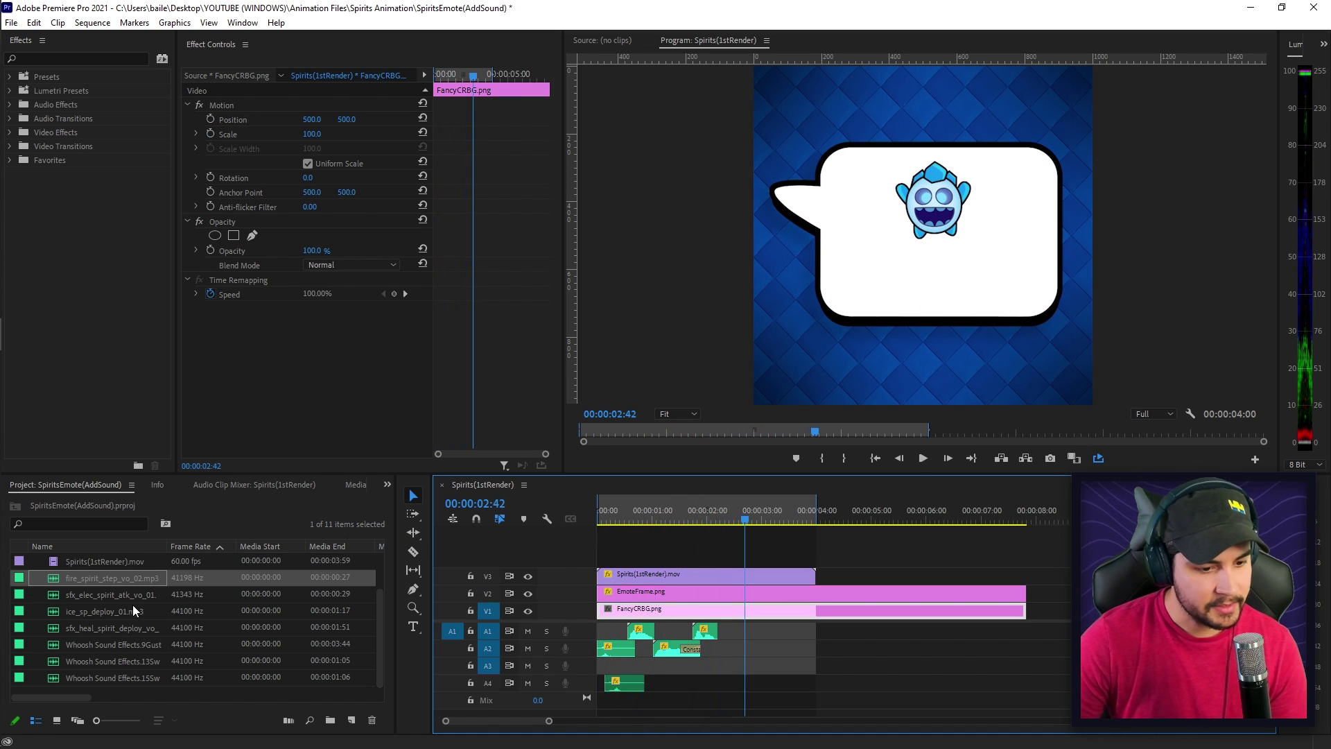
Step: Place ice_sp_deploy_01.mp3 on A3 under the ice spirit's jump and adjust its gain
drag(131, 612, 721, 666)
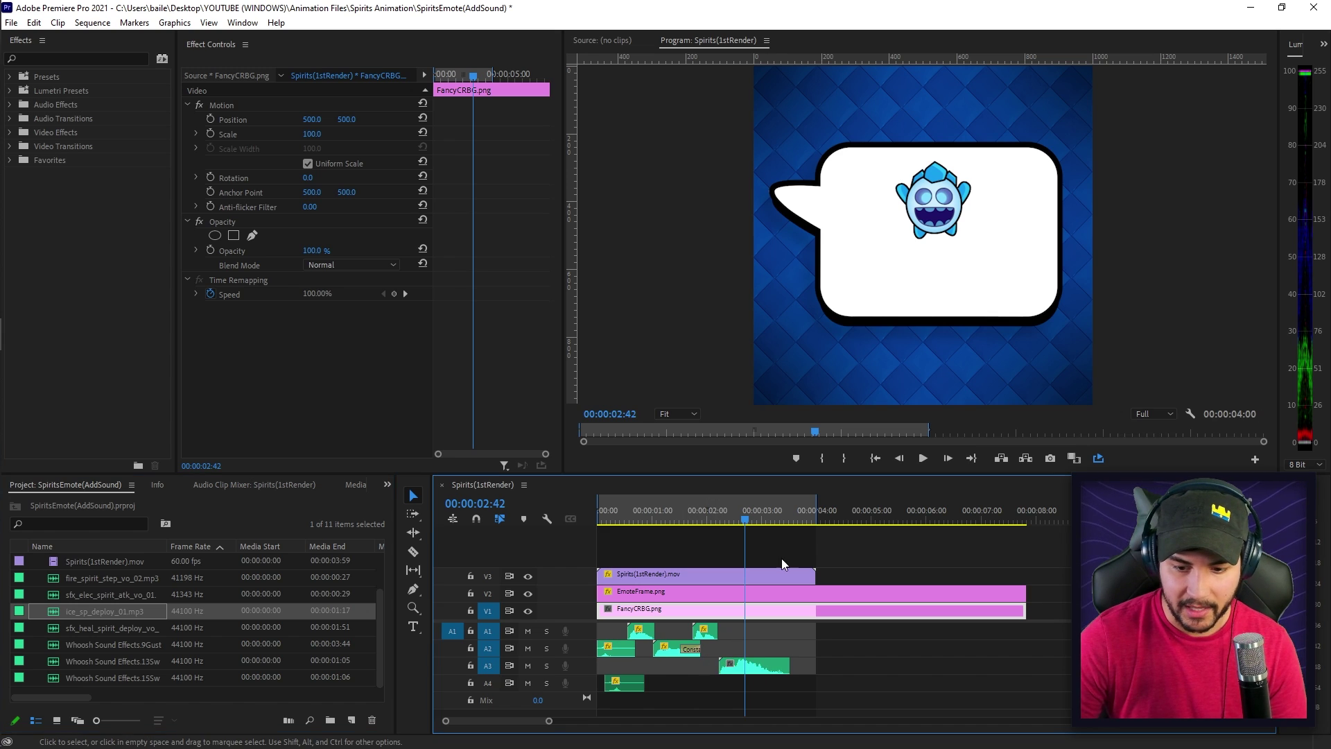
click(760, 667)
key(g)
key(Return)
Step: Move the ice spirit clip on A3 slightly earlier and check its timing by playing the sequence from the start
drag(759, 674, 752, 674)
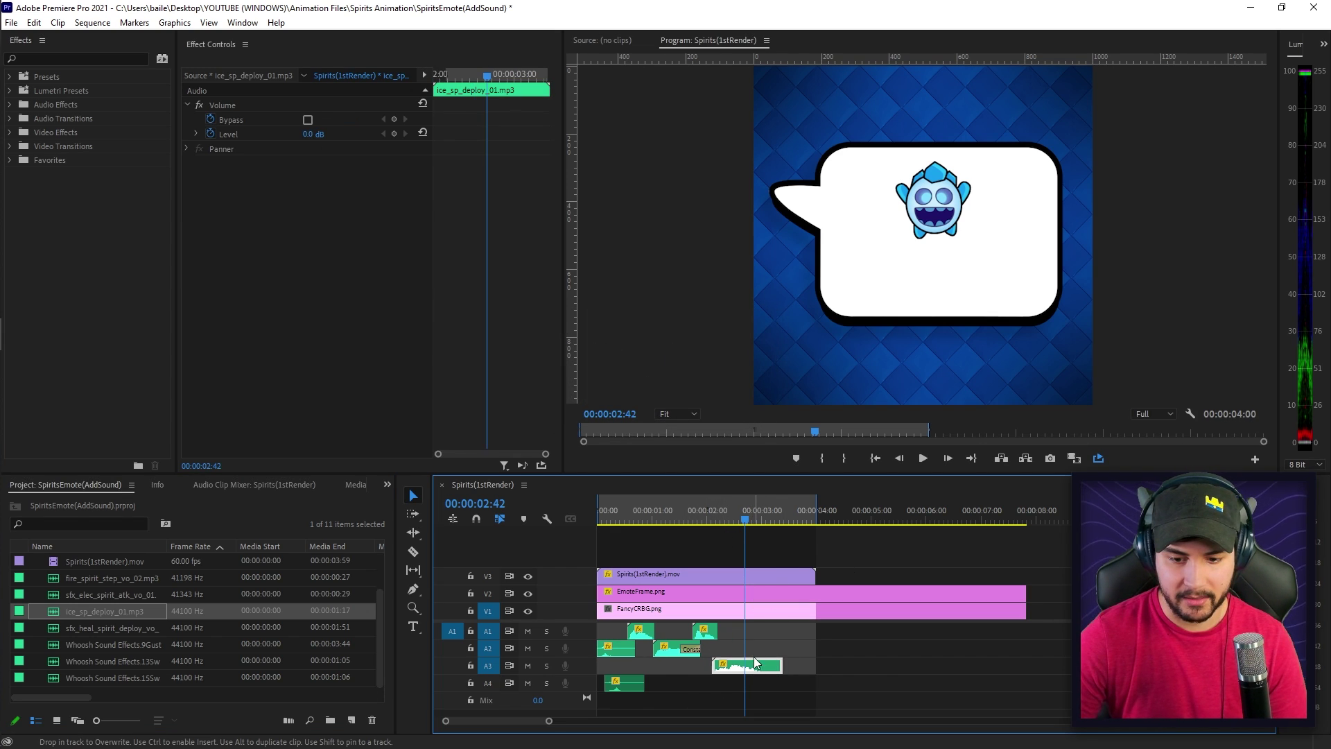
key(Home)
key(space)
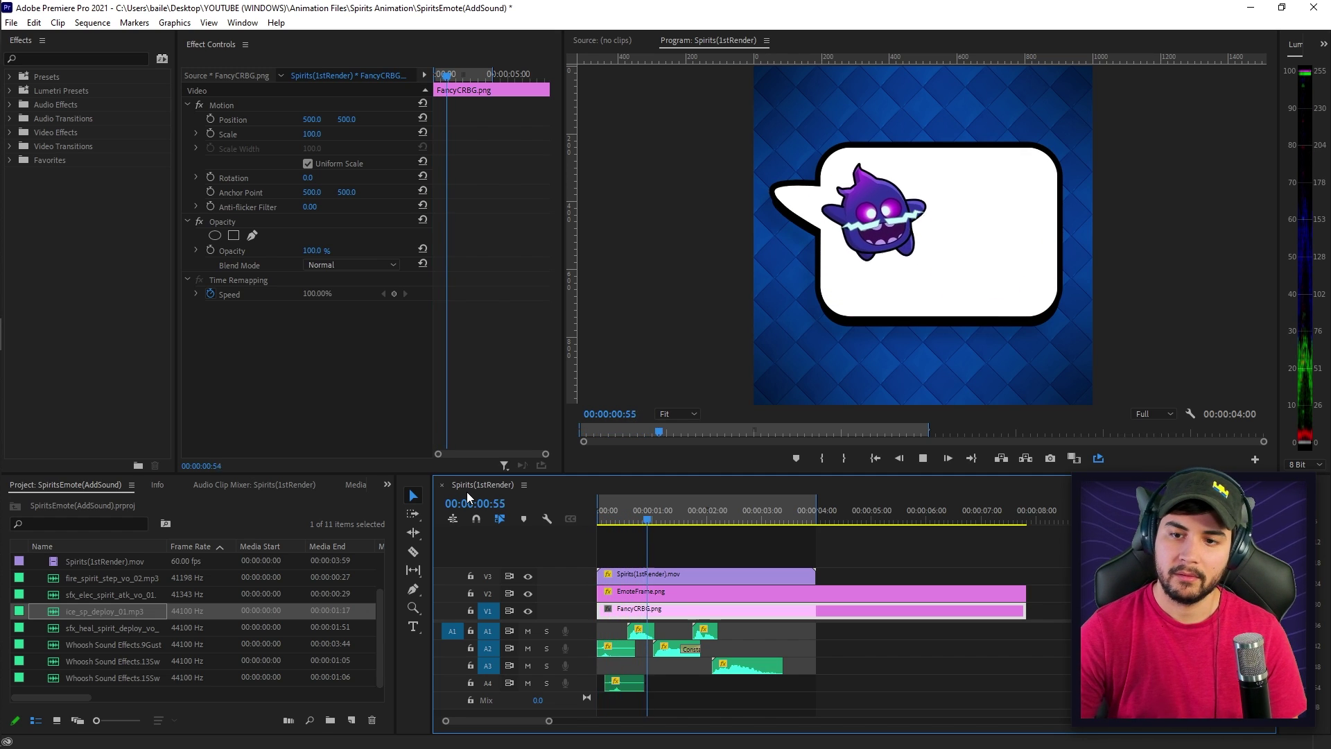
key(space)
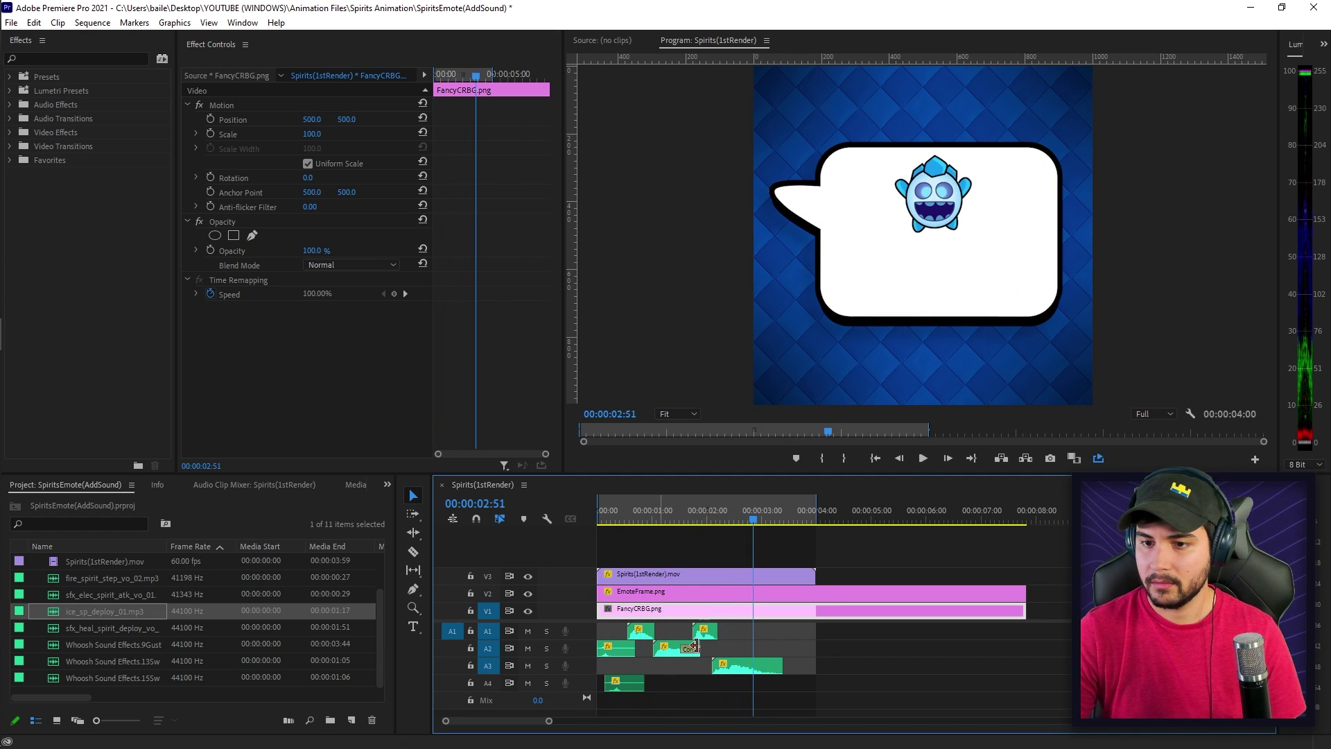
Step: Shift the ice spirit clip on A3 slightly later and play the whole sequence to check the timing
drag(752, 670, 758, 674)
click(660, 515)
key(space)
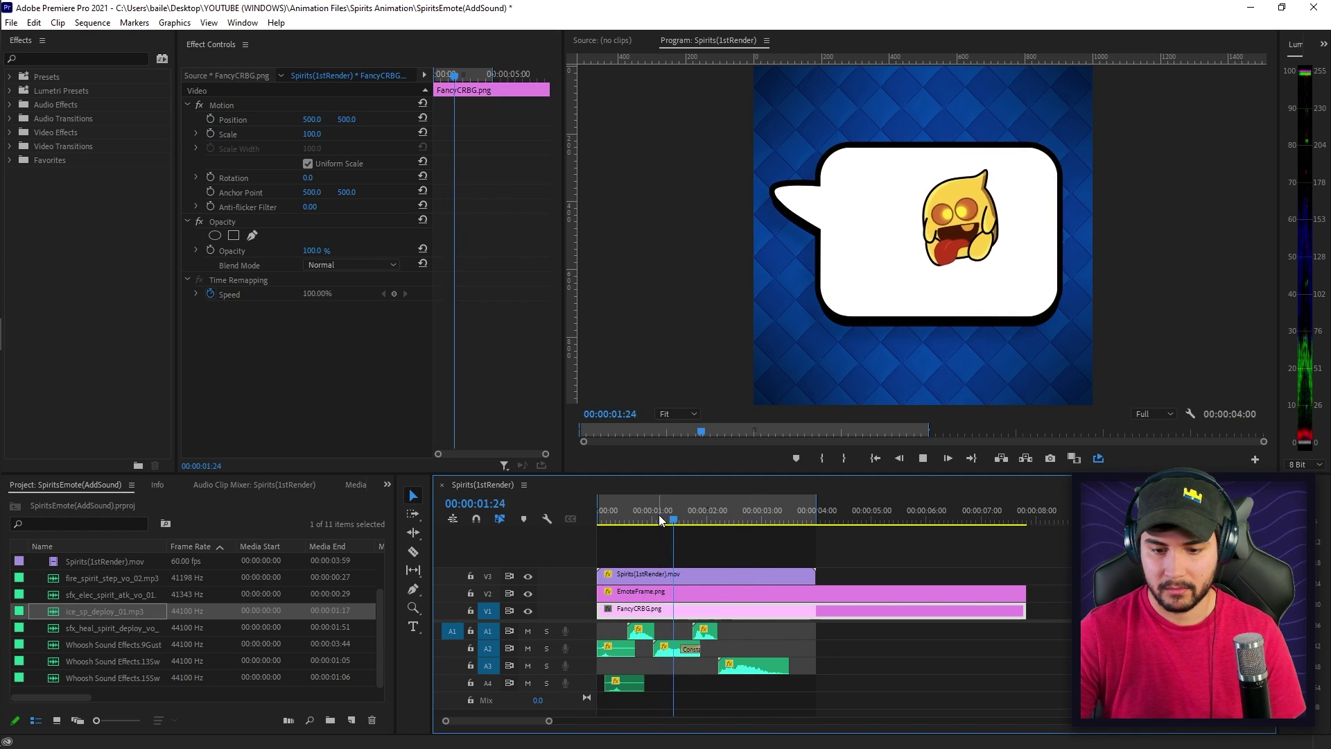
key(space)
drag(685, 523, 573, 522)
key(space)
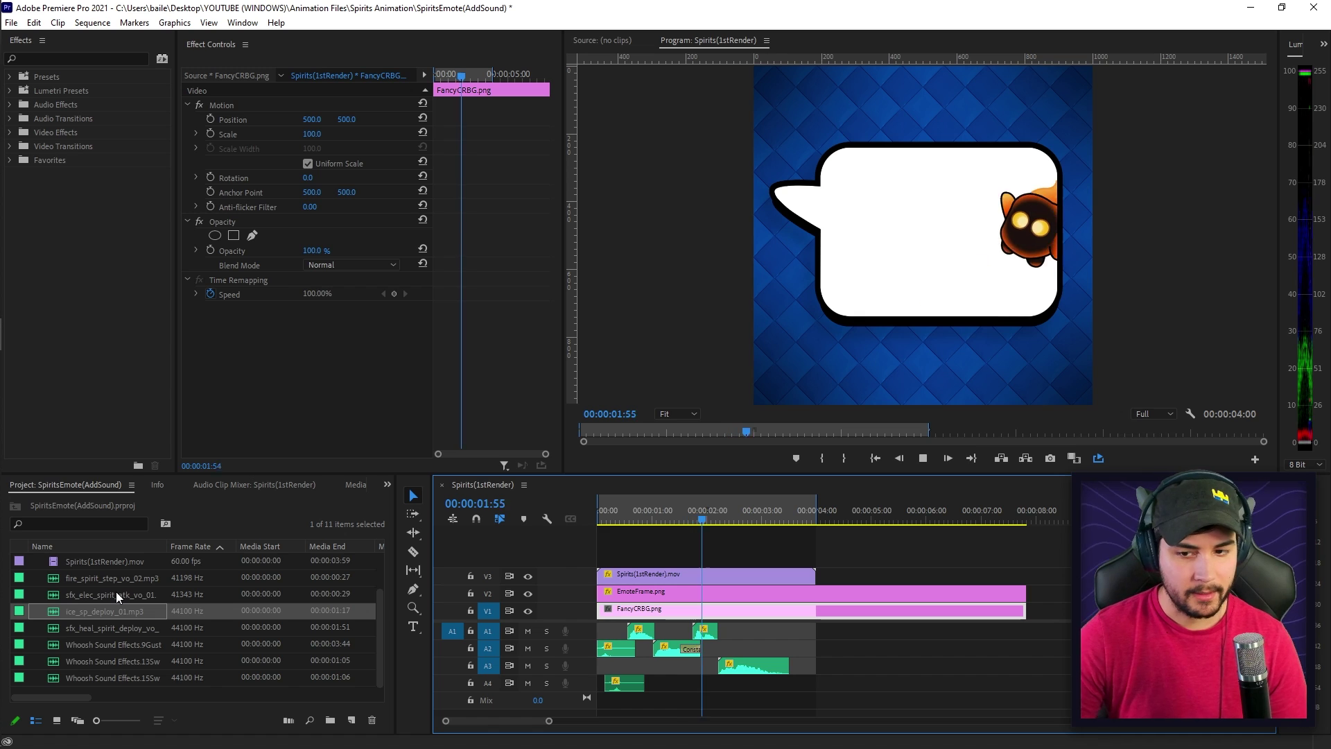
key(space)
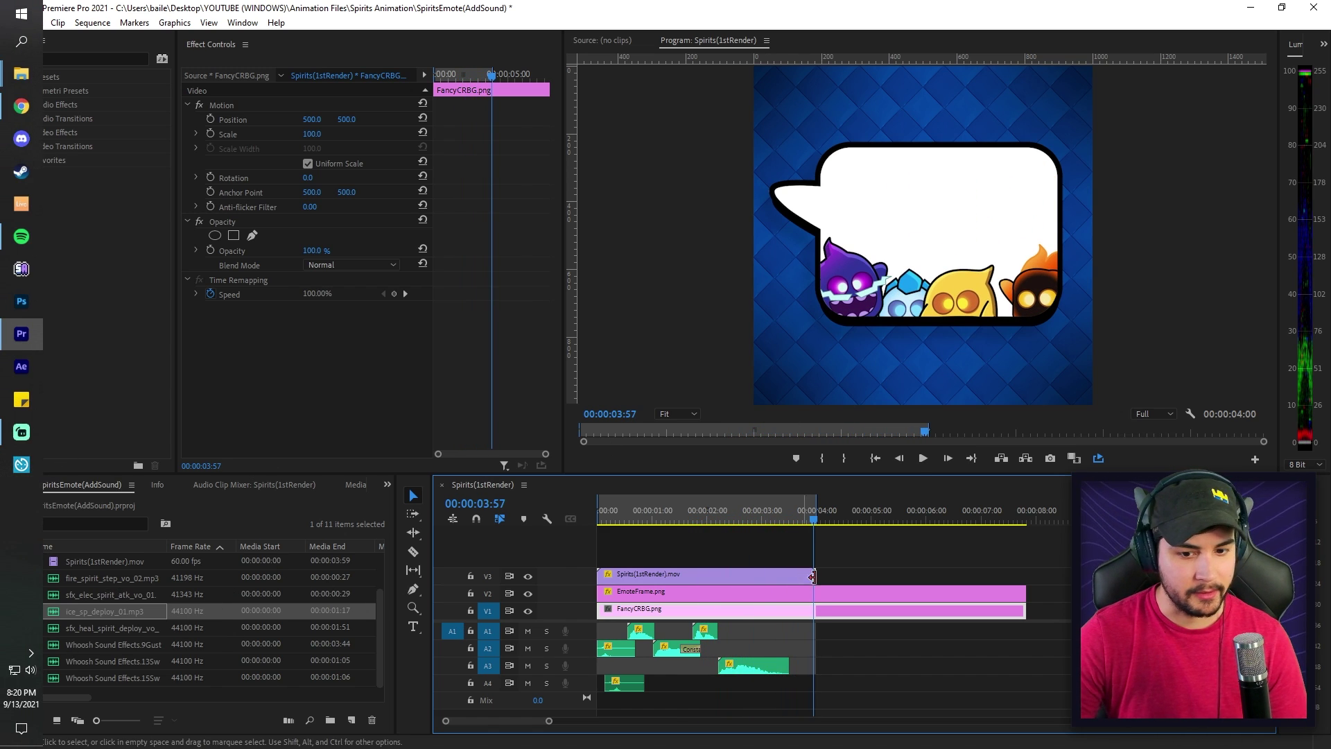
Step: Review the animation with all its sounds, scrubbing back over the purple electric spirit's jump
key(Home)
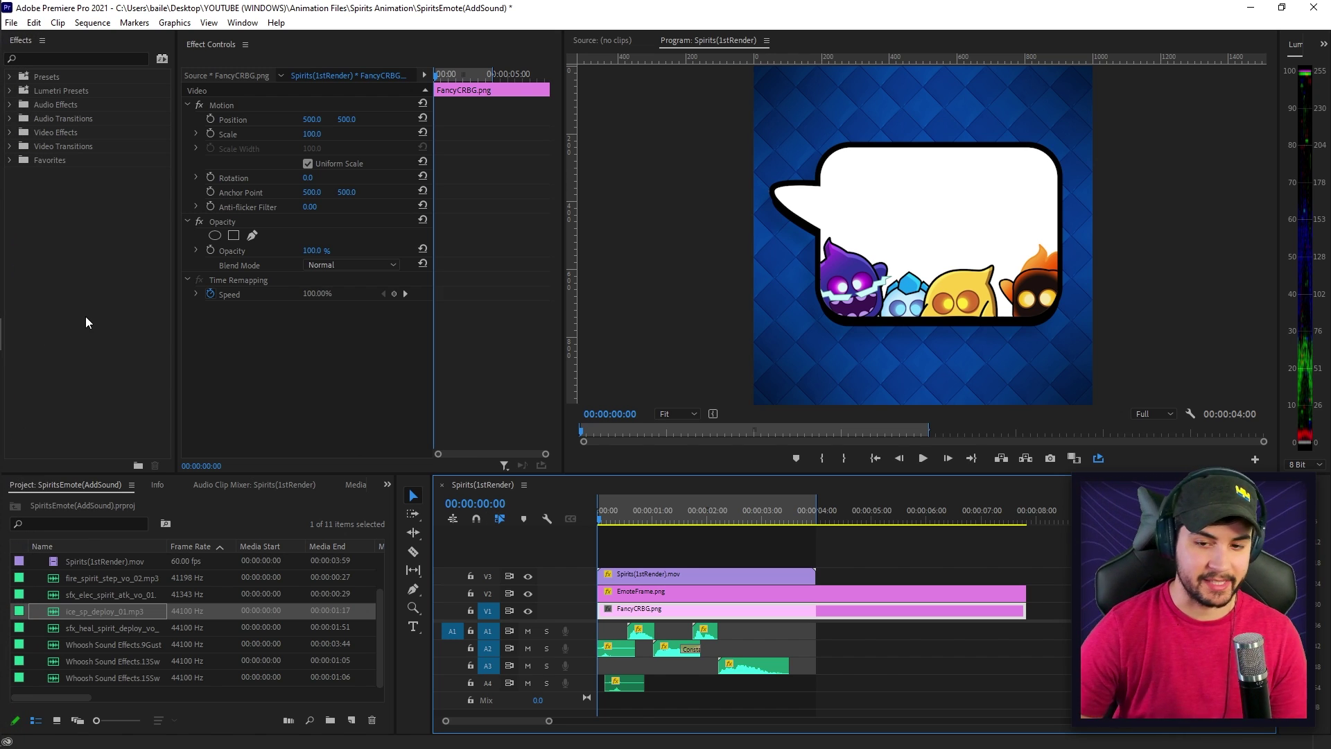
mouse_move(613, 513)
mouse_down()
mouse_move(684, 522)
mouse_move(772, 496)
mouse_move(626, 528)
mouse_up()
key(space)
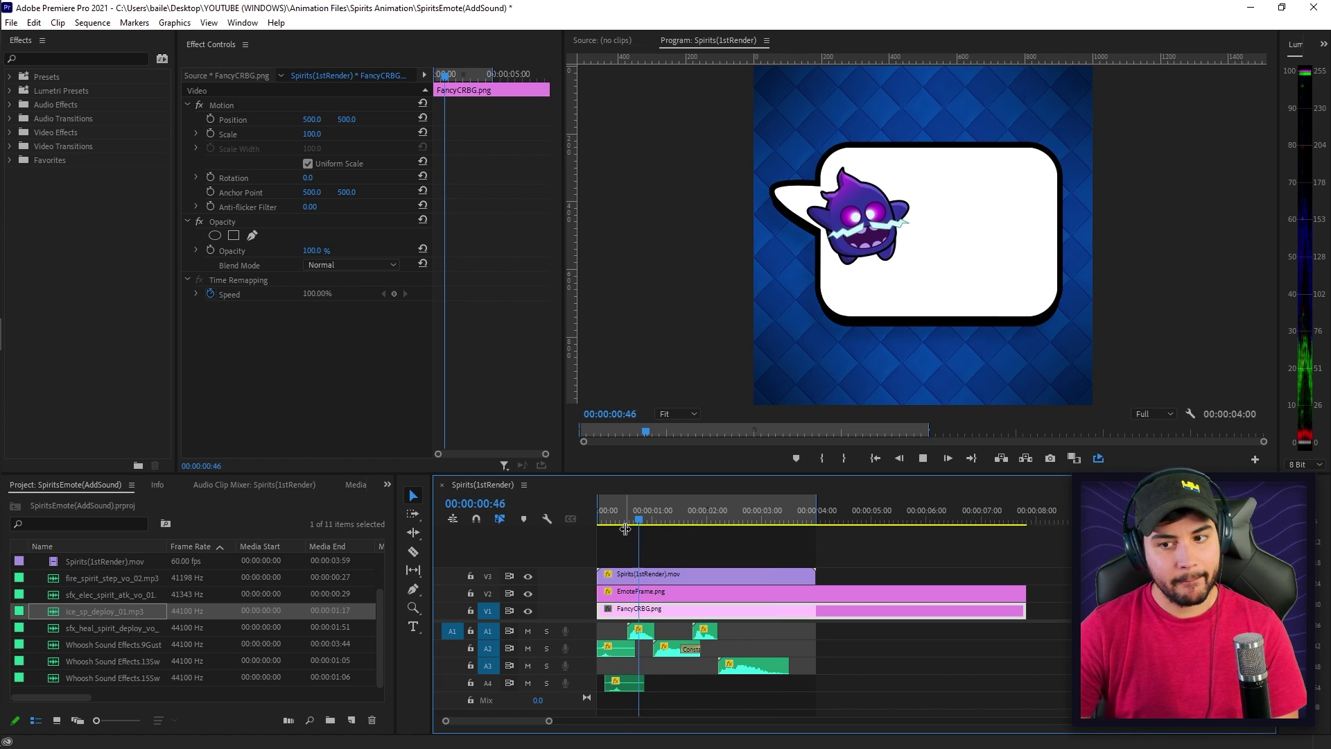
drag(650, 527, 635, 517)
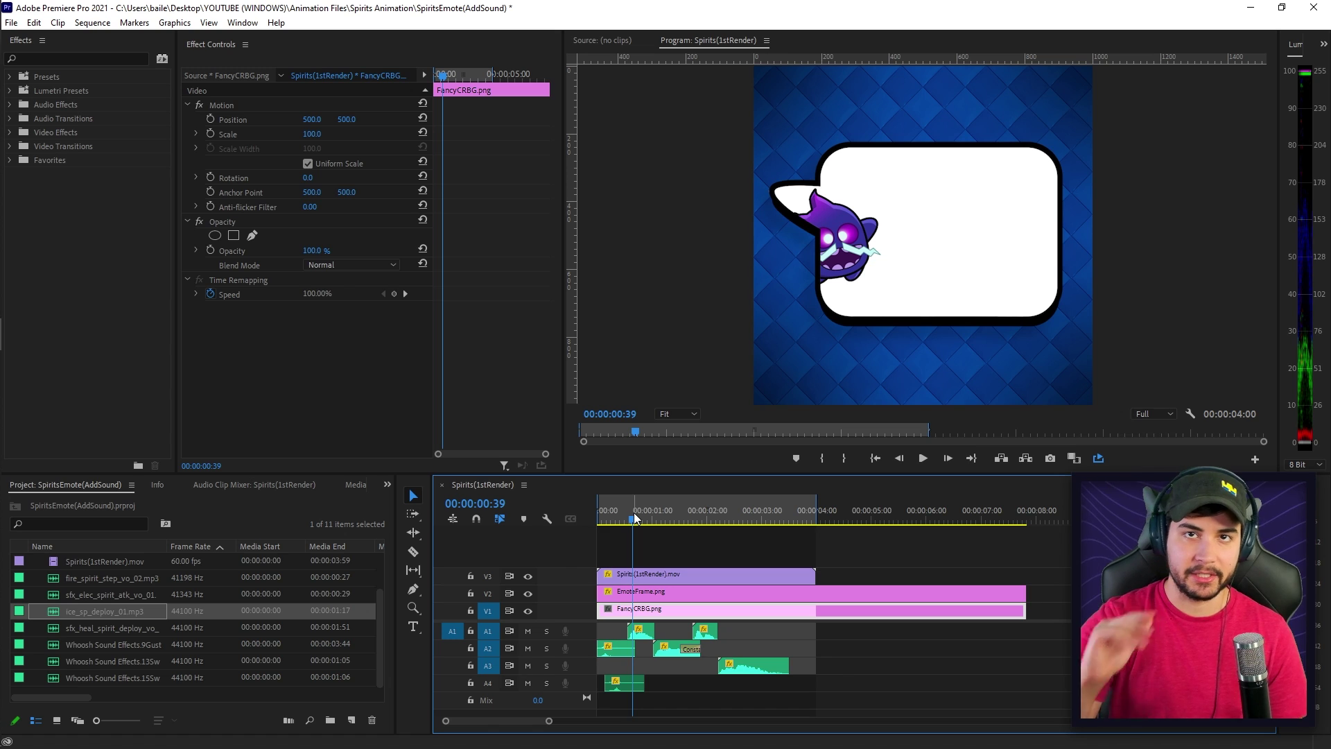
key(space)
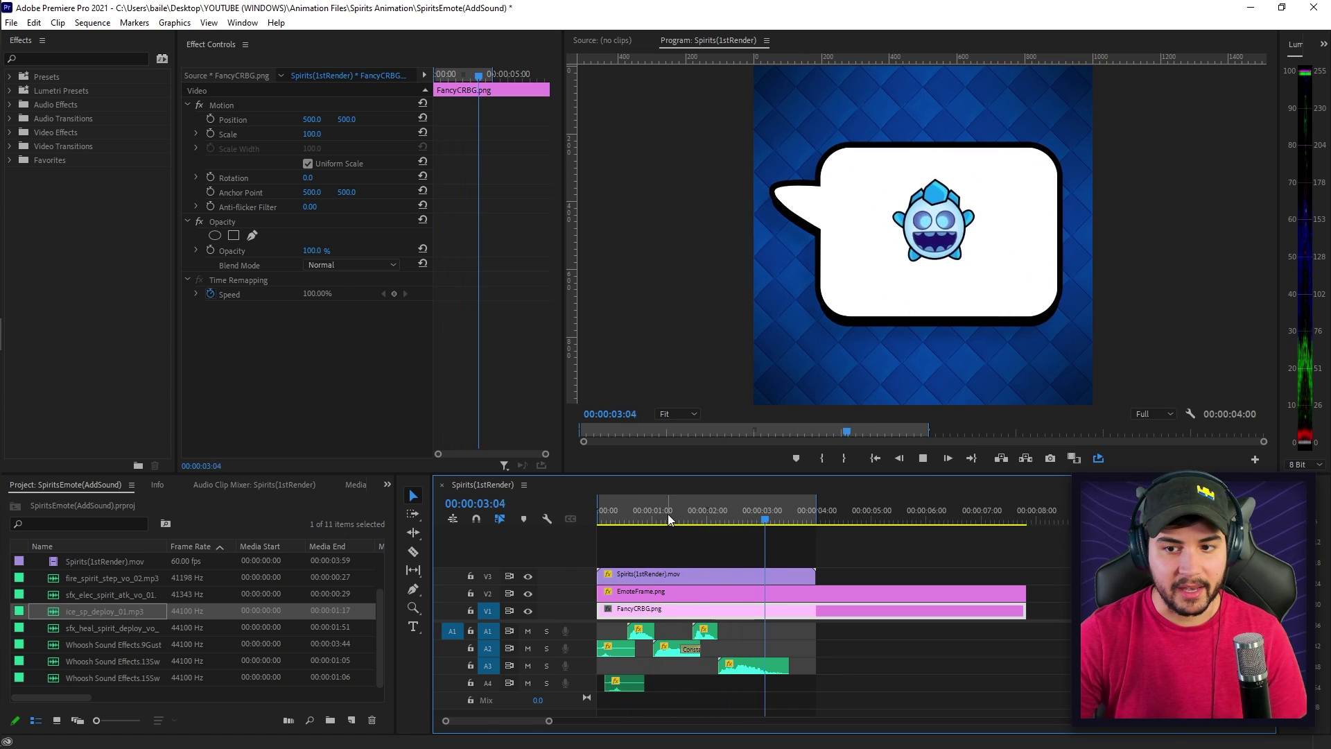
drag(716, 516, 649, 518)
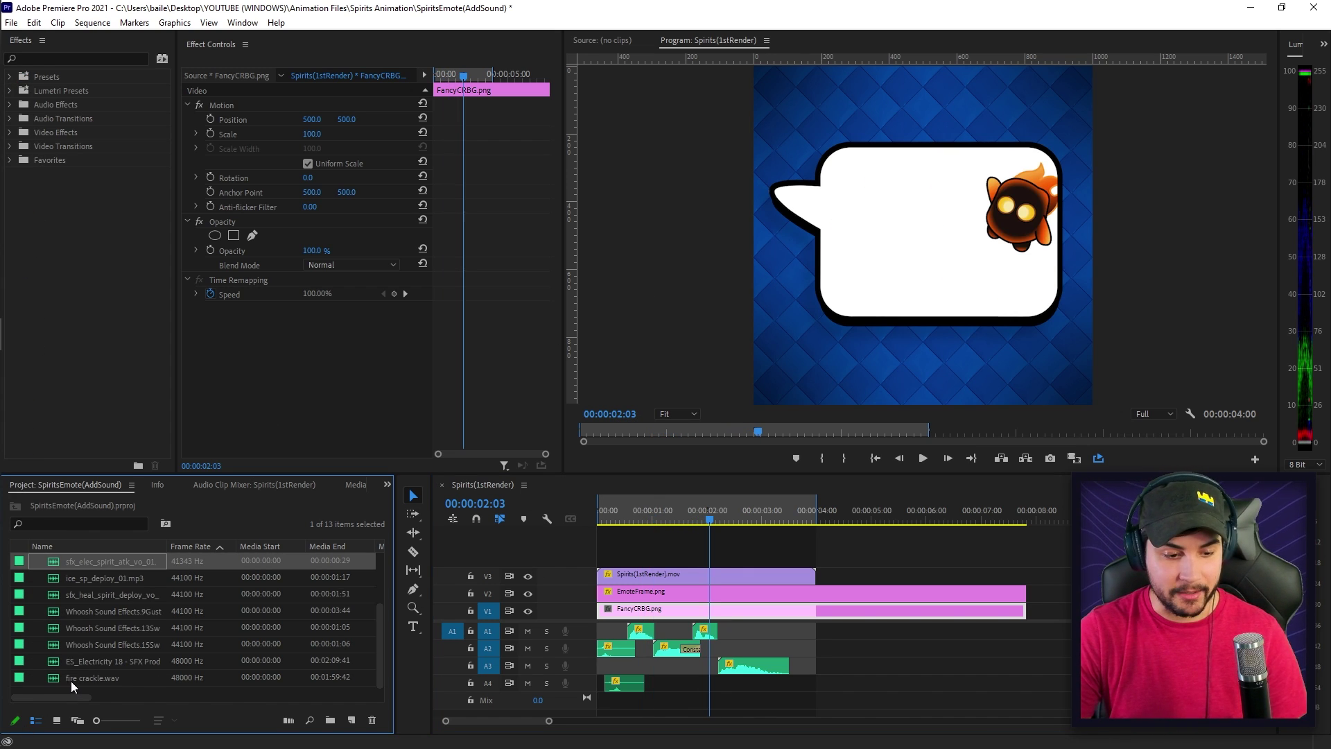
Step: Place the ES_Electricity 18 sound on A5, starting just after the end of the animation
click(71, 678)
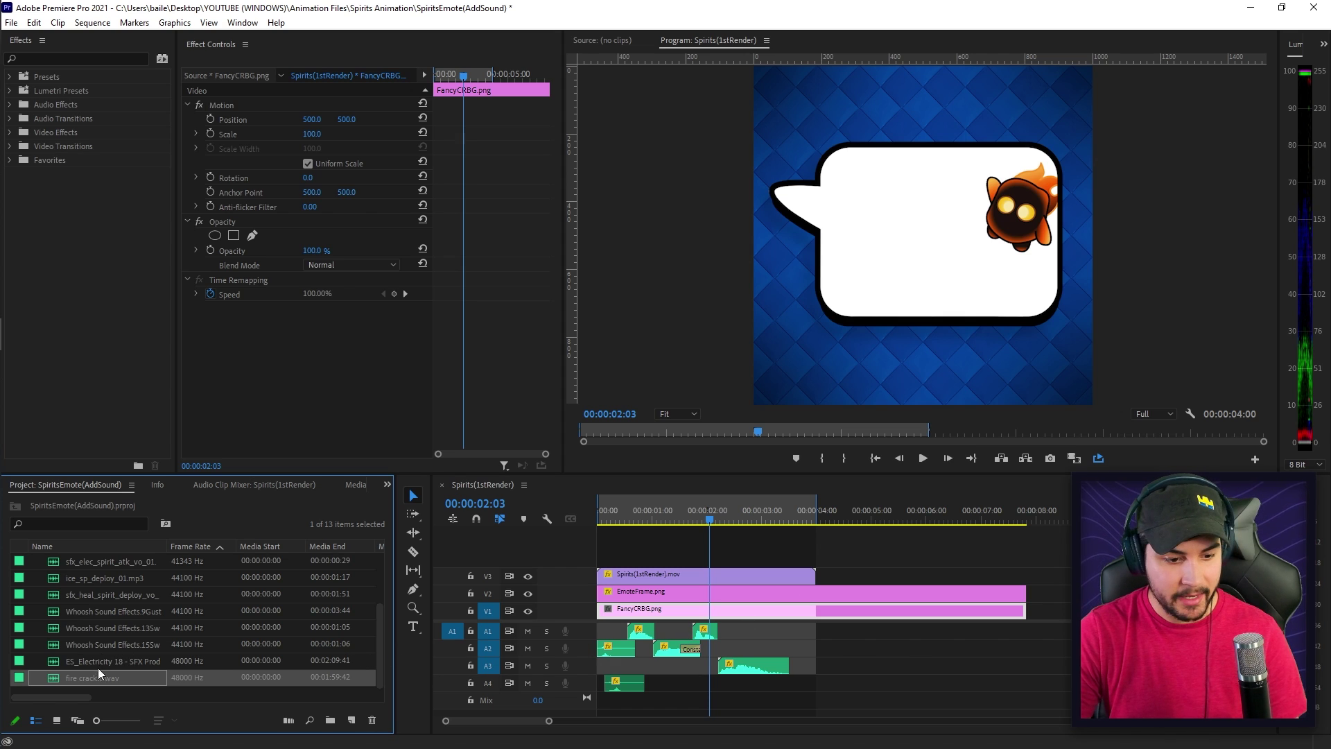
key(Up)
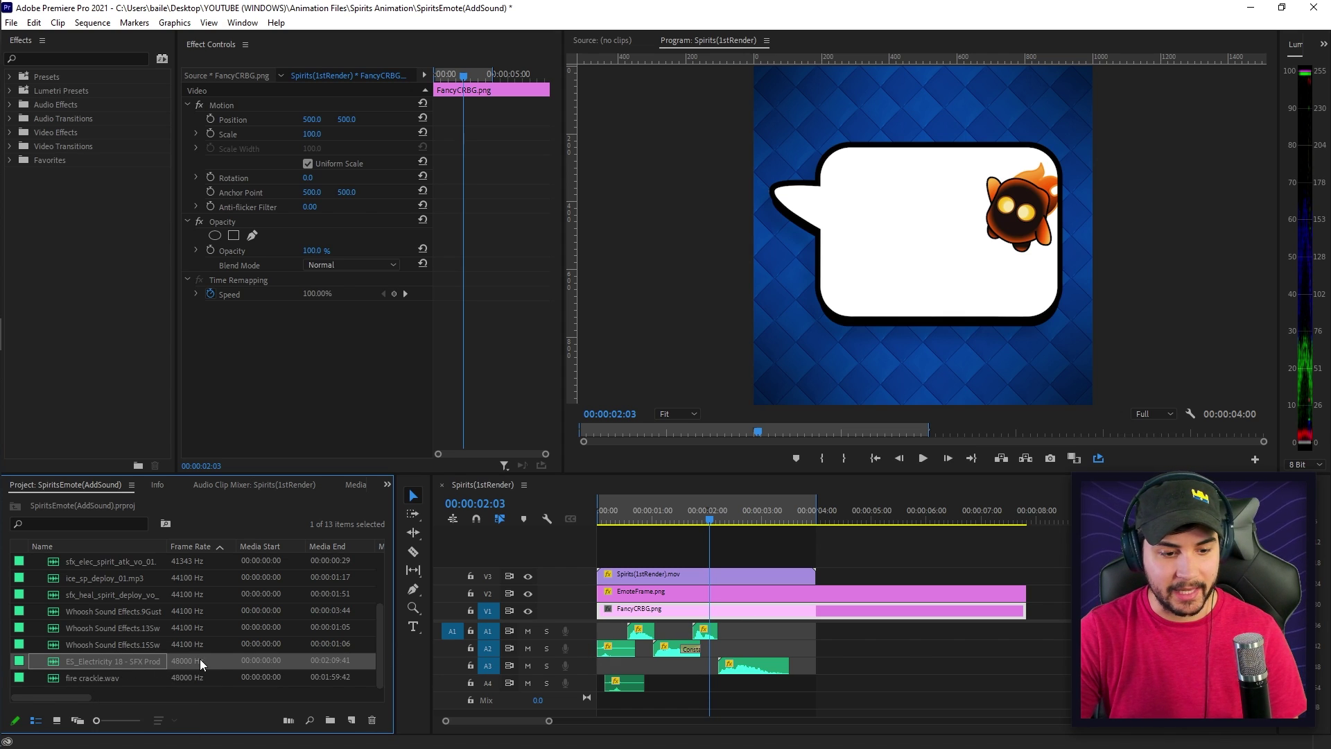
drag(101, 656, 820, 712)
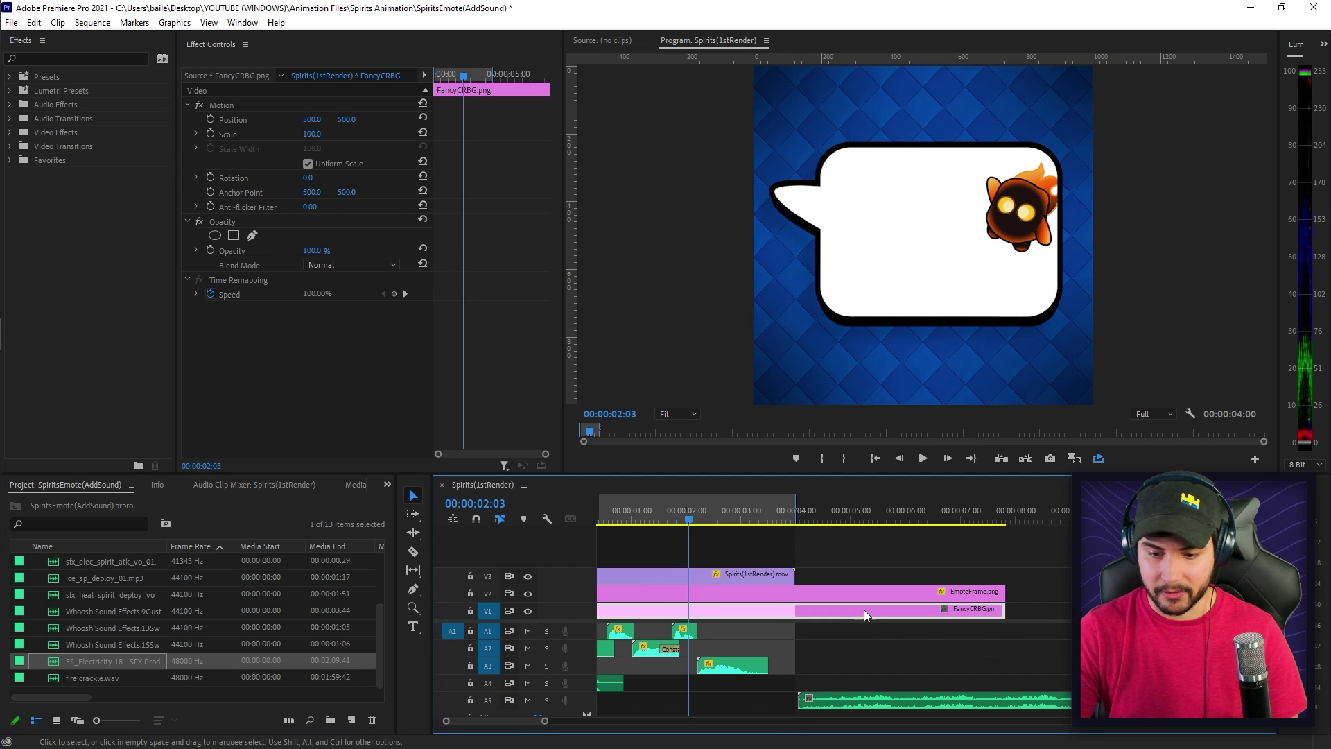
click(812, 519)
click(896, 697)
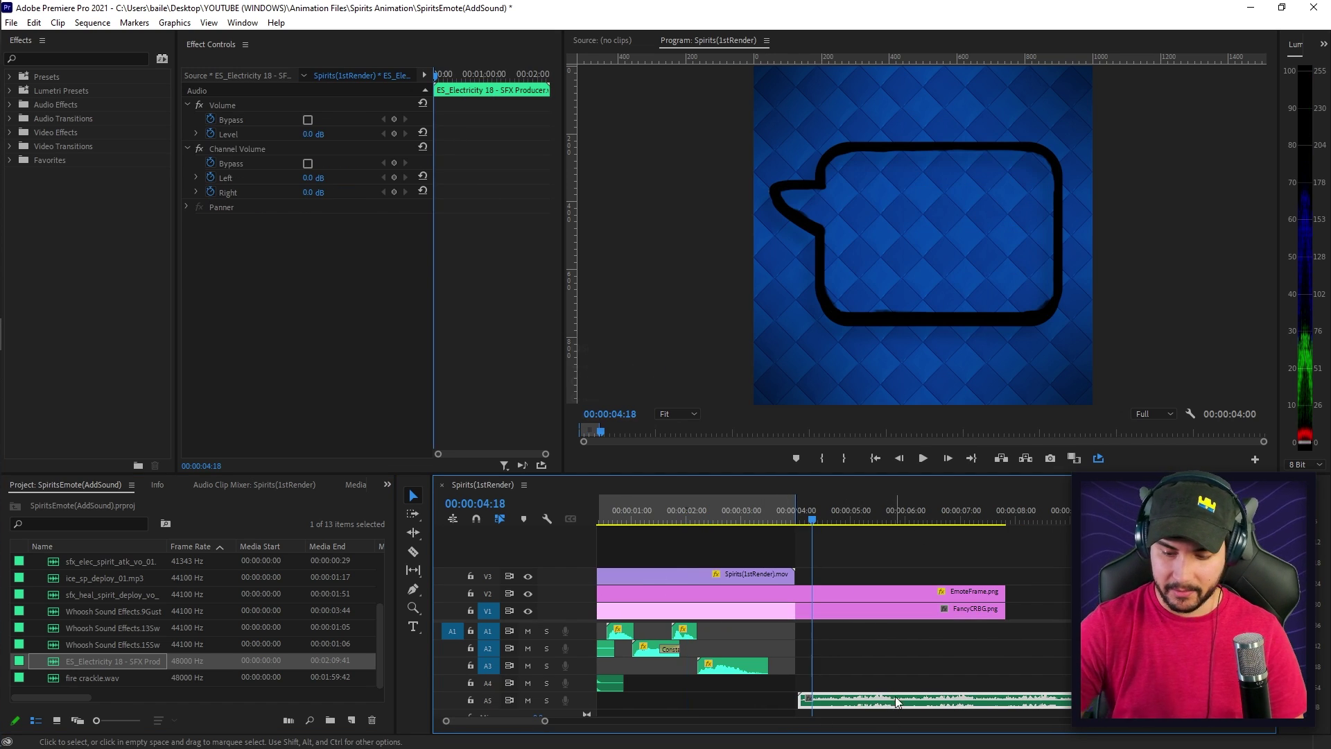
Step: Move the electricity clip earlier on A5, cut it at 00:00:03:17 and delete the part after the cut
drag(875, 699, 790, 700)
mouse_move(752, 519)
mouse_down()
mouse_move(725, 516)
mouse_move(756, 518)
mouse_up()
key(c)
click(757, 703)
key(v)
click(770, 703)
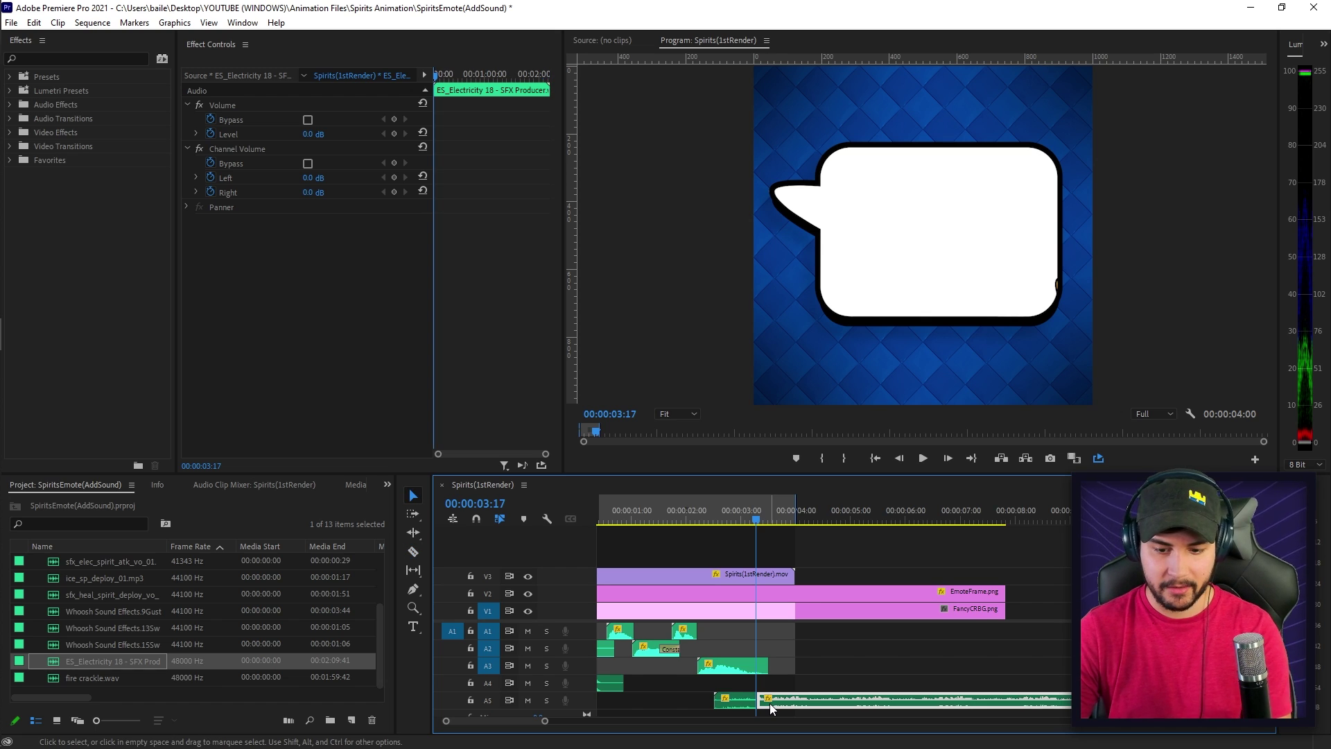
key(Delete)
Step: Move the short electricity clip on A5 under the purple spirit's jump and play the sequence from the start
click(742, 706)
key(Home)
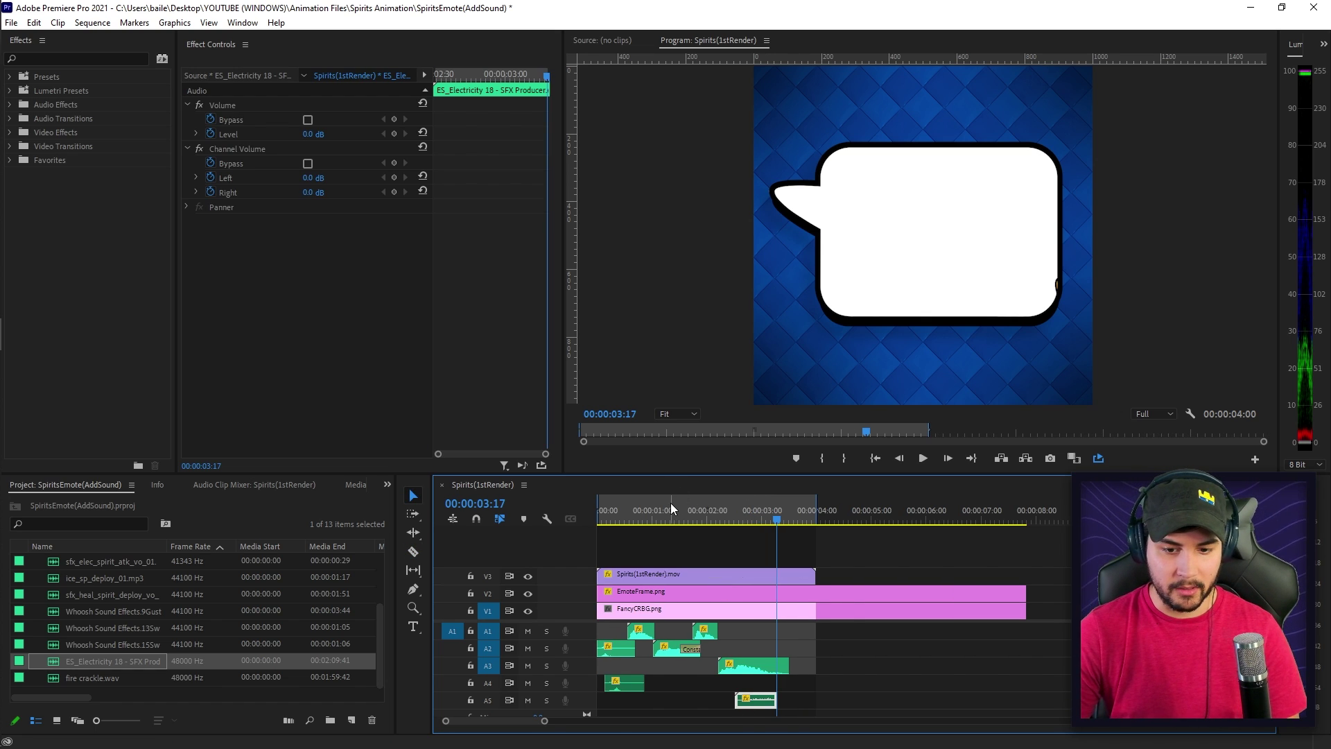
drag(749, 701, 635, 704)
key(space)
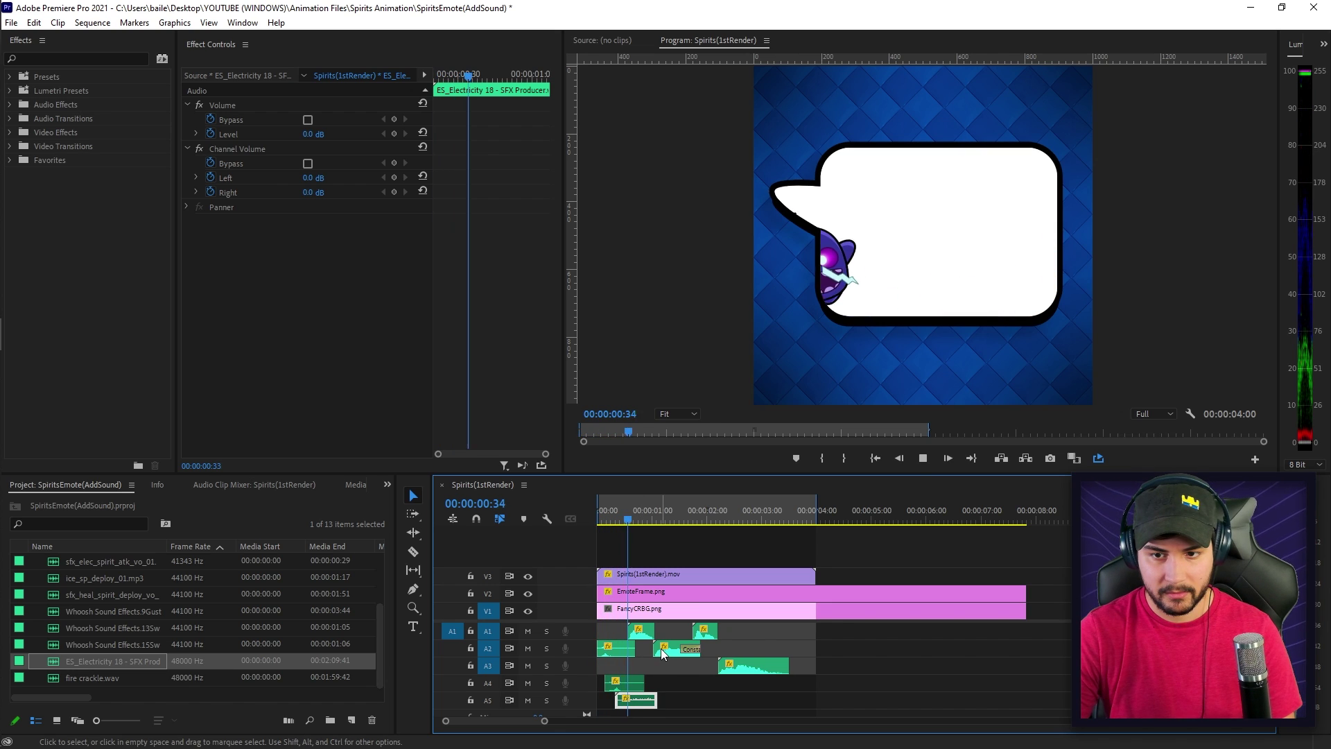
key(space)
Step: Fit the electricity clip slightly later on A5 with fades at both ends, and play the purple spirit's jump
drag(641, 700, 660, 702)
click(607, 517)
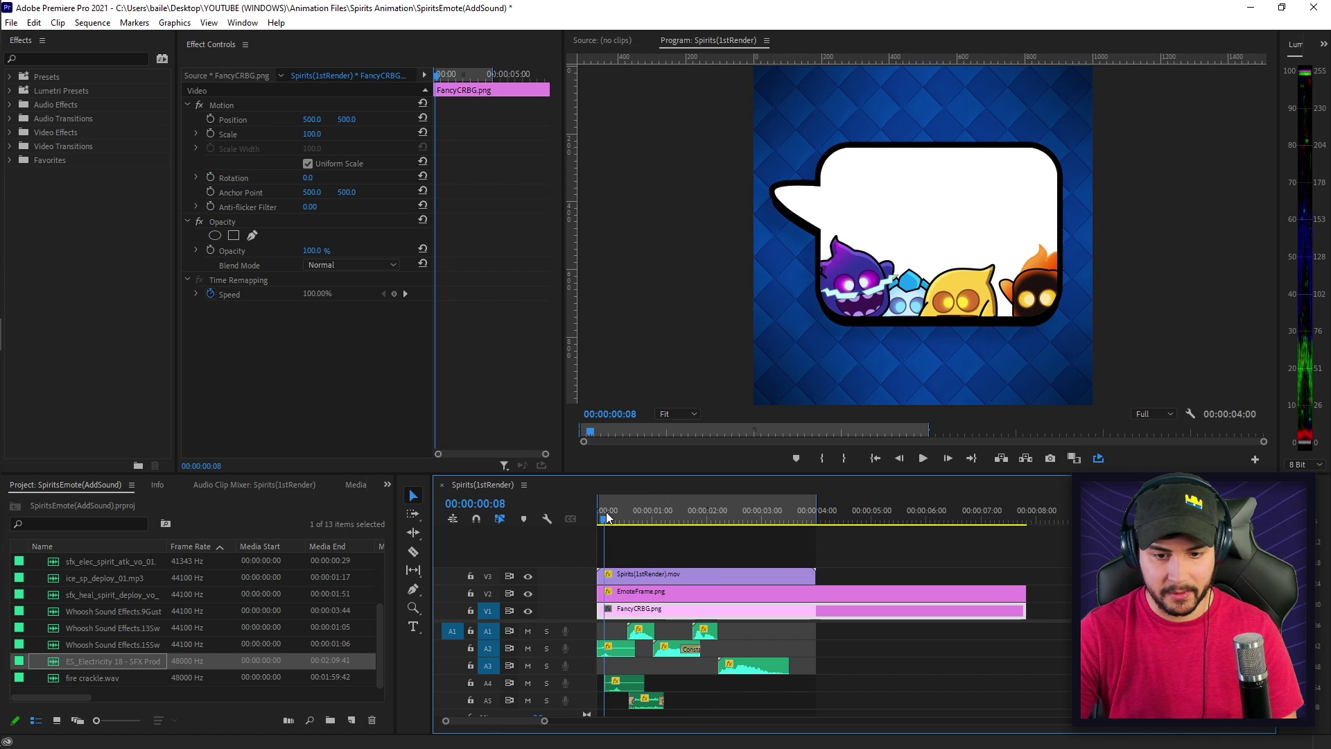
key(space)
key(space)
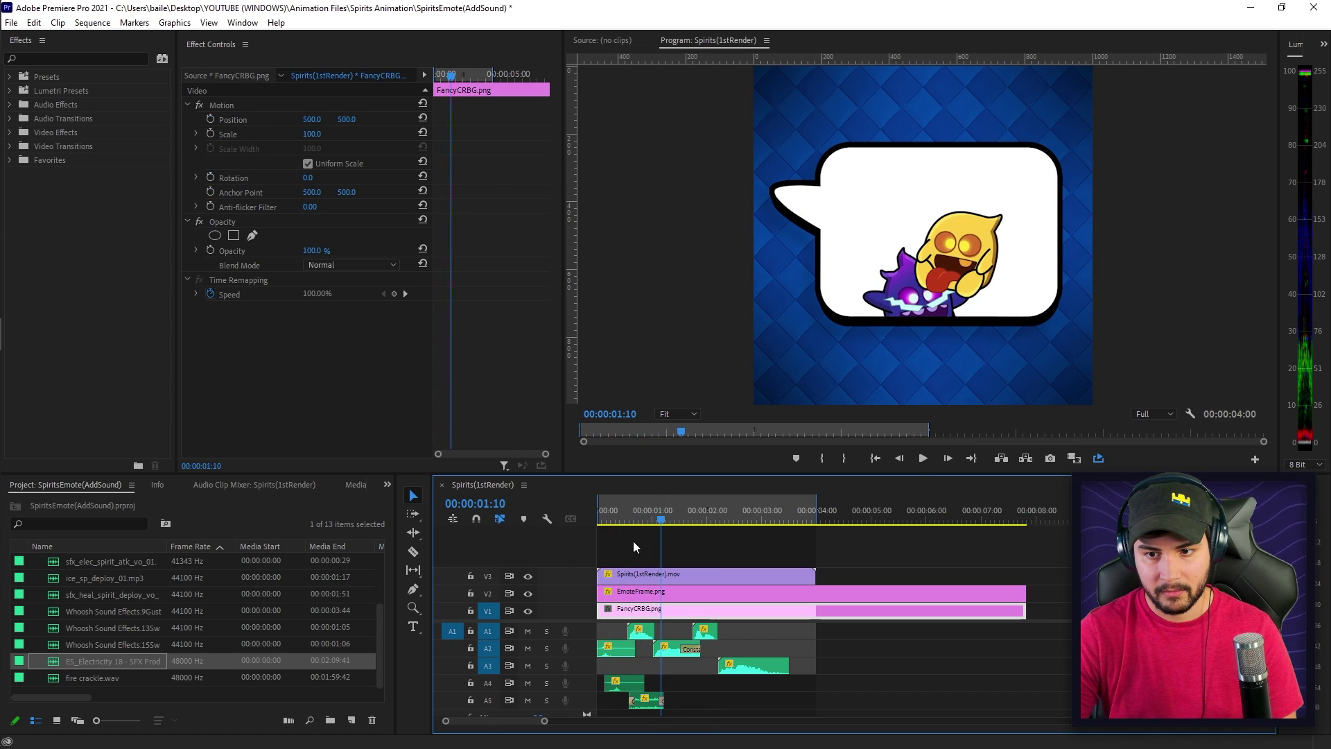
Step: Adjust the gain of the electricity clip on A5 by -5 dB and play the sequence again from near the start
click(652, 701)
key(g)
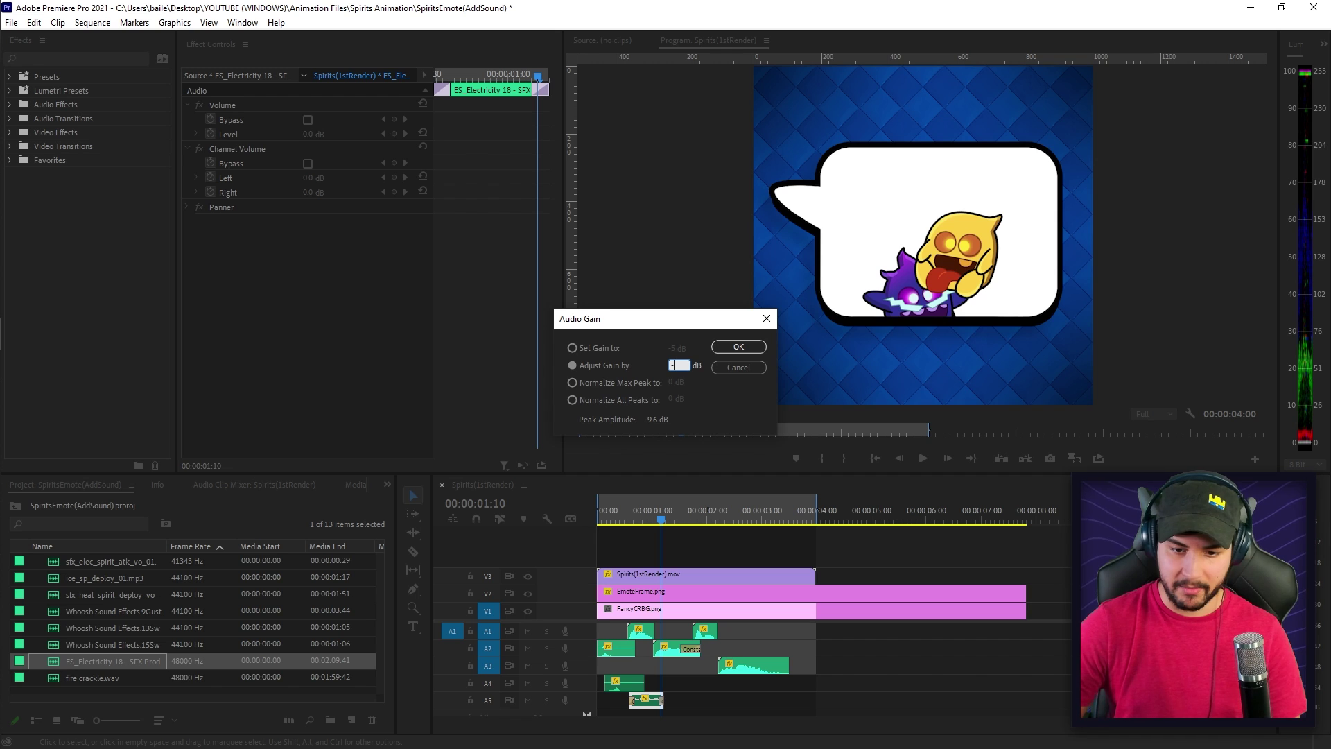
text(-5)
key(Return)
click(626, 520)
key(space)
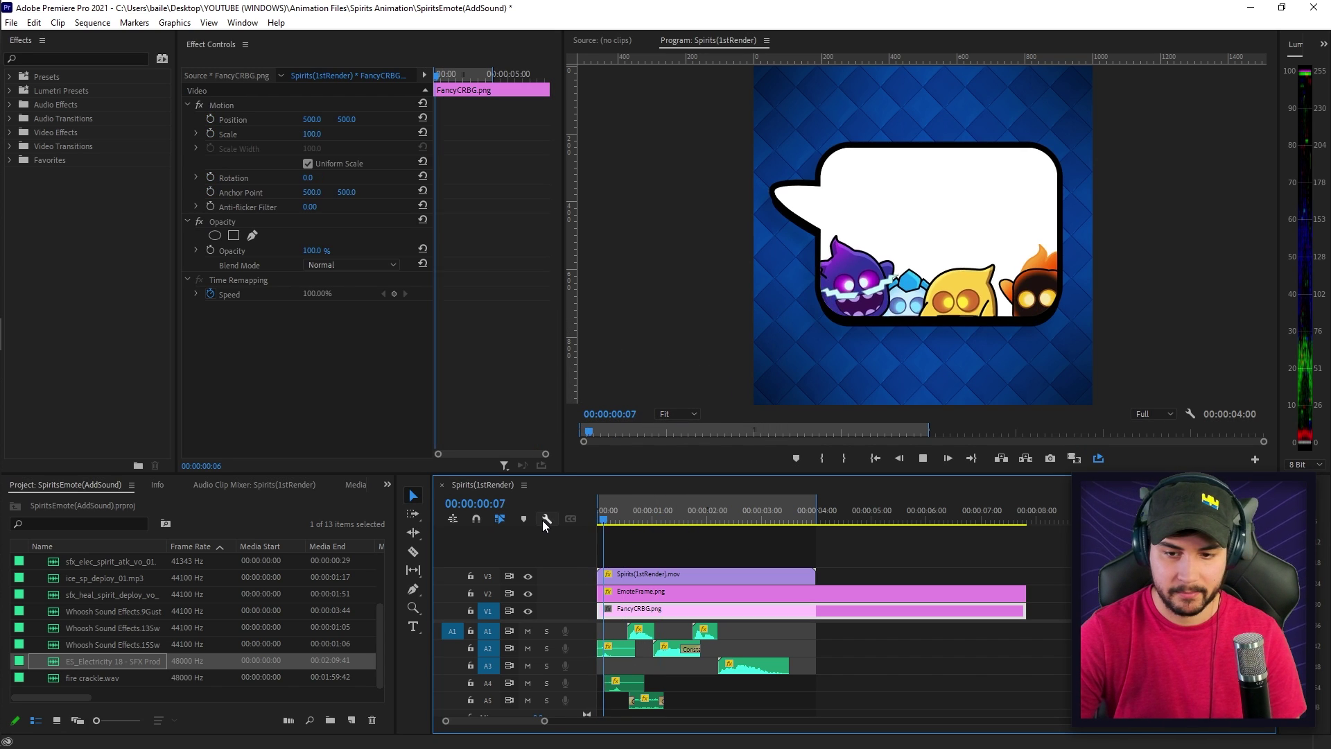
click(604, 520)
key(space)
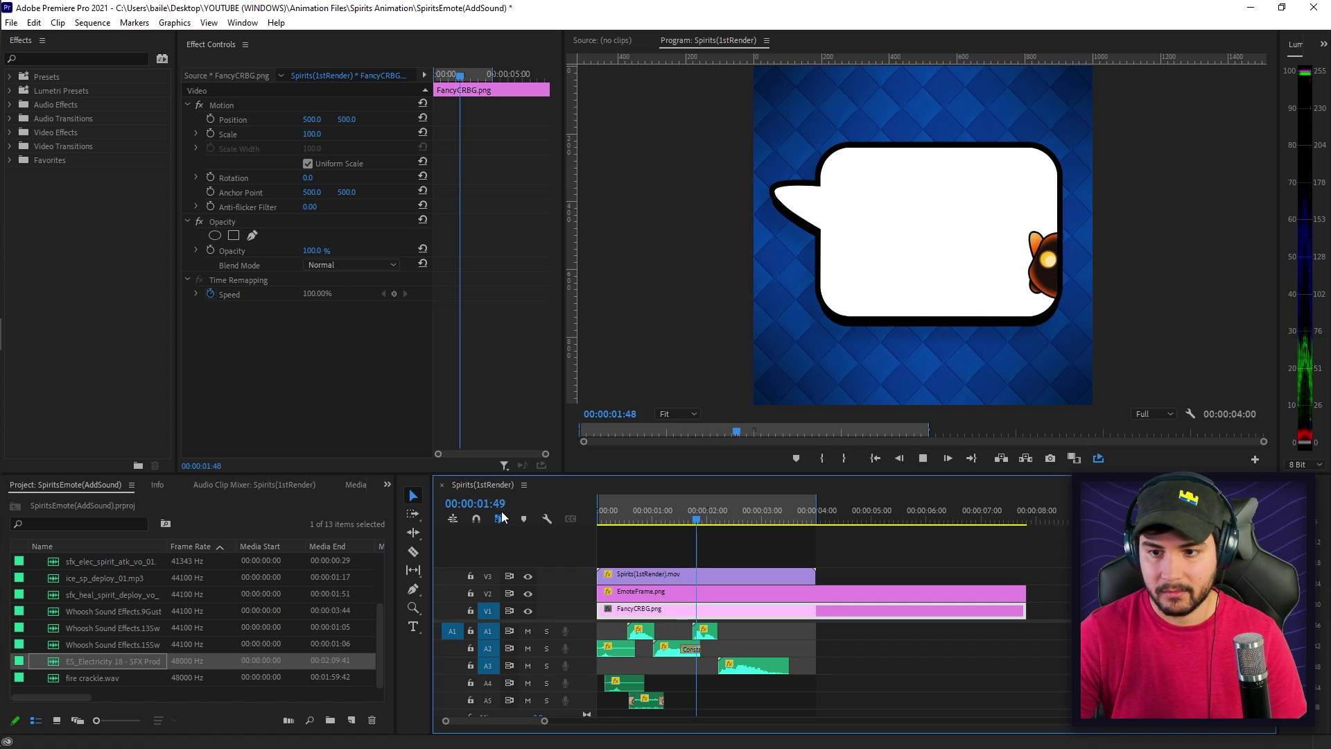
key(space)
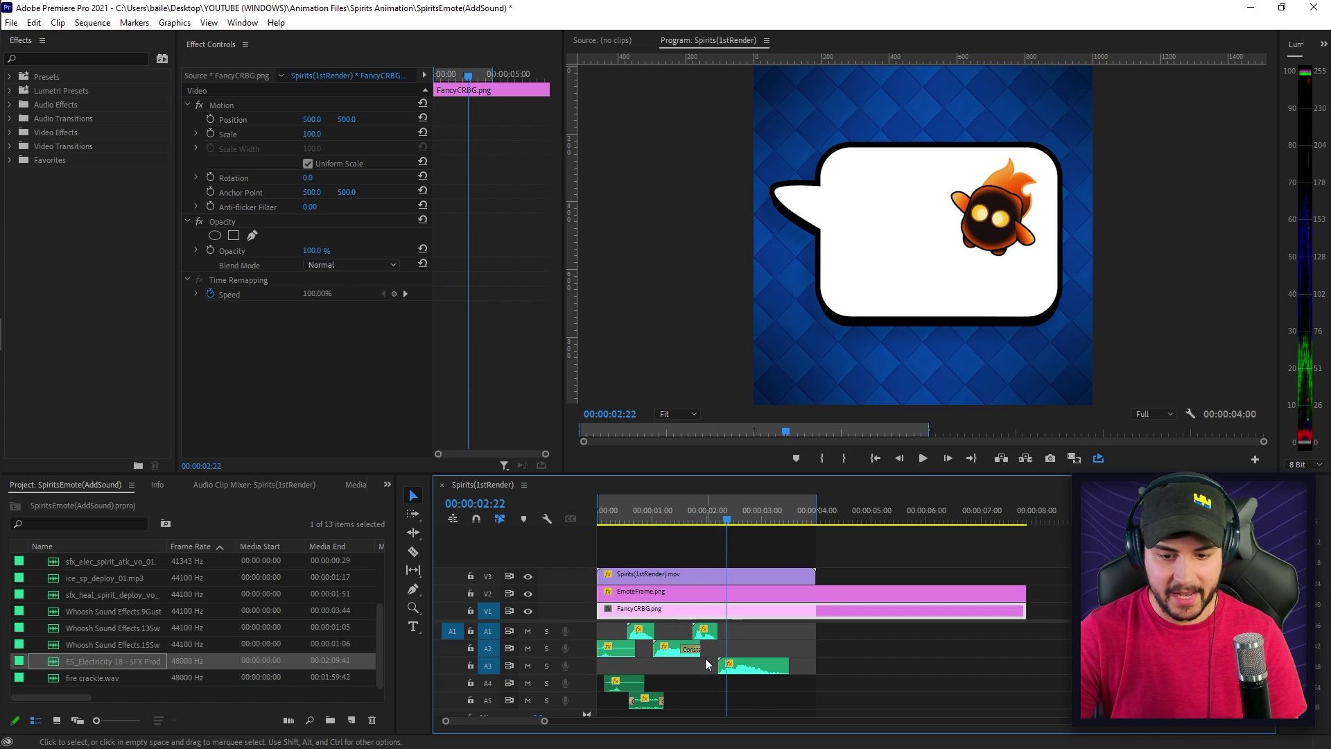
Step: Extend the end of the heal spirit clip on A2 slightly and set its closing Constant Power transition to 52 frames
drag(700, 651, 712, 651)
click(694, 522)
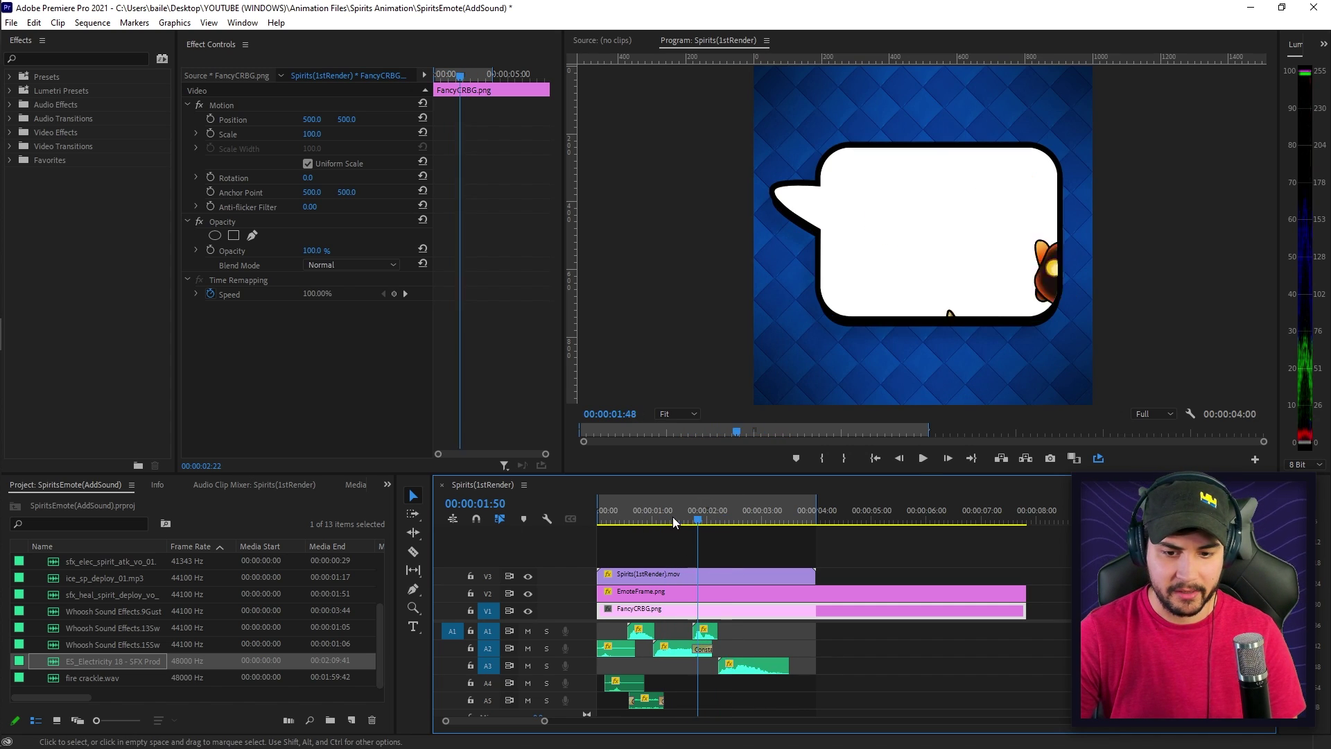
drag(693, 522, 576, 514)
double_click(720, 648)
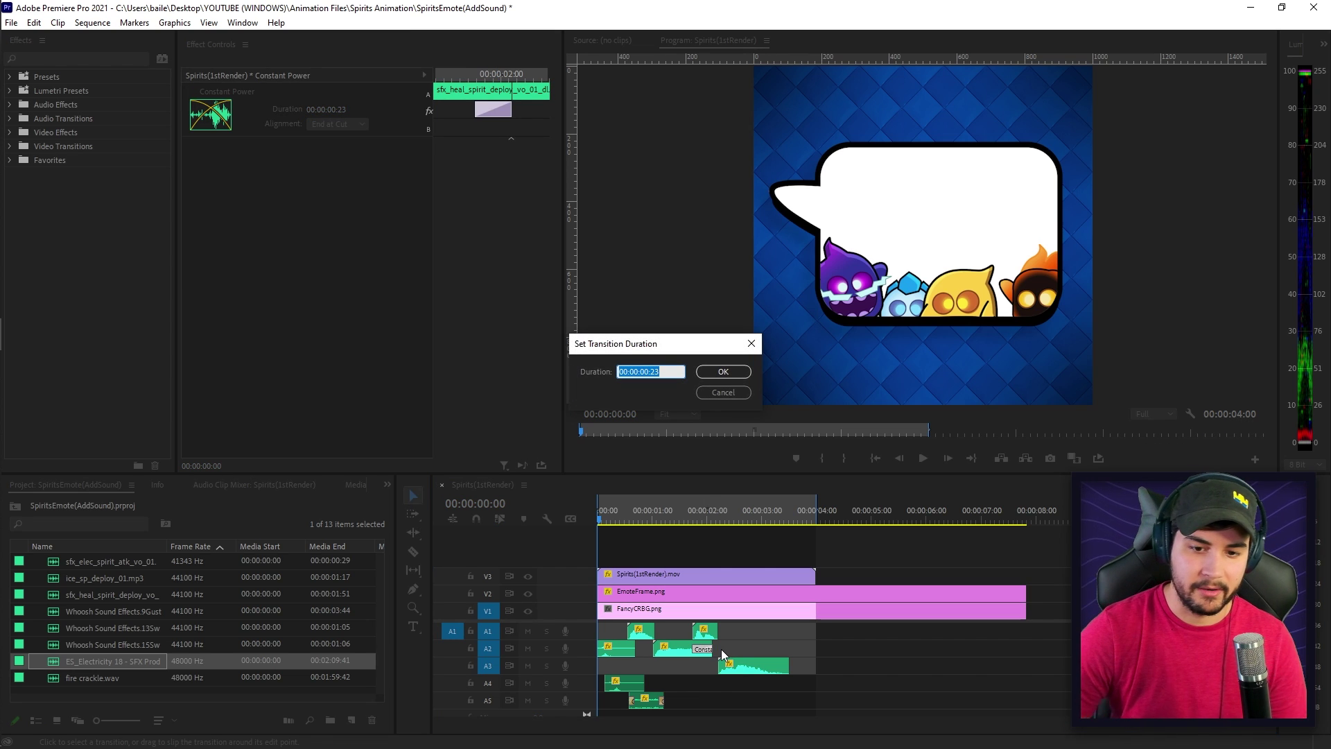
text(53)
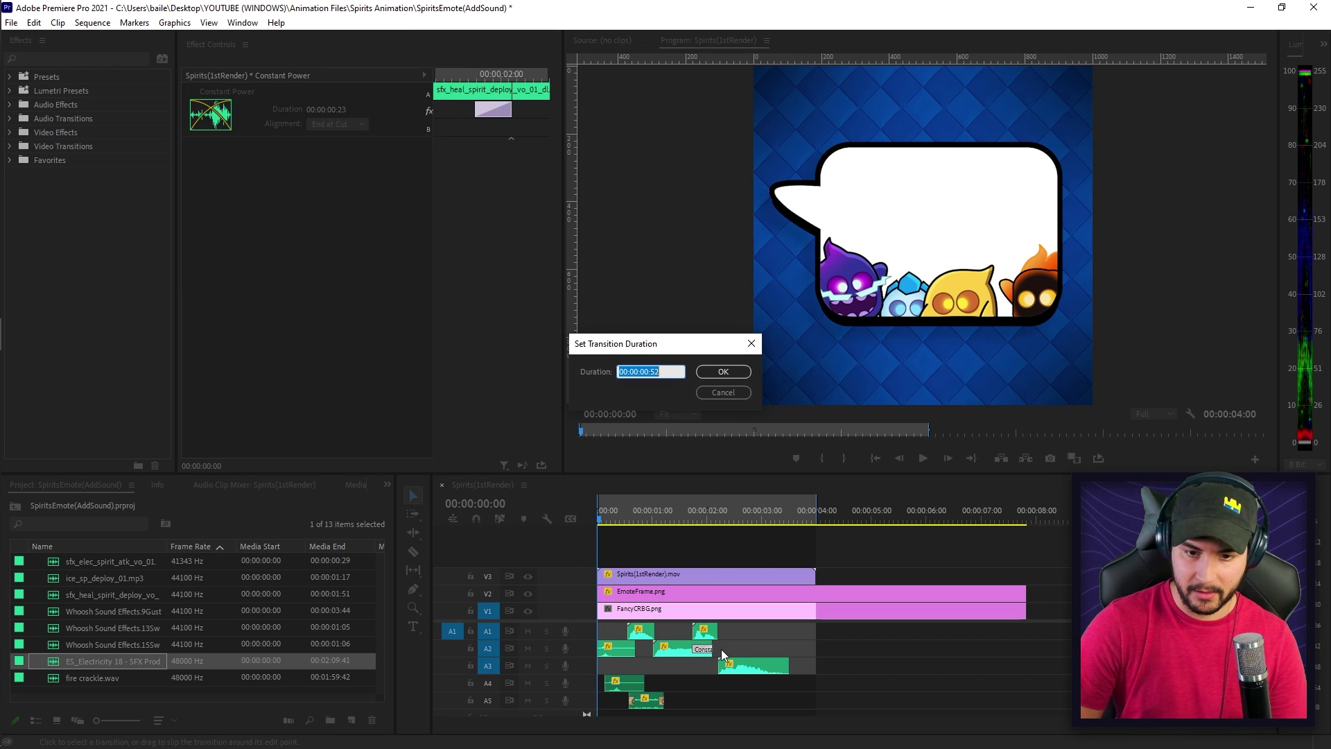
key(Return)
Step: Play the sequence from the start, and replay the part around the fire spirit's jump
click(439, 522)
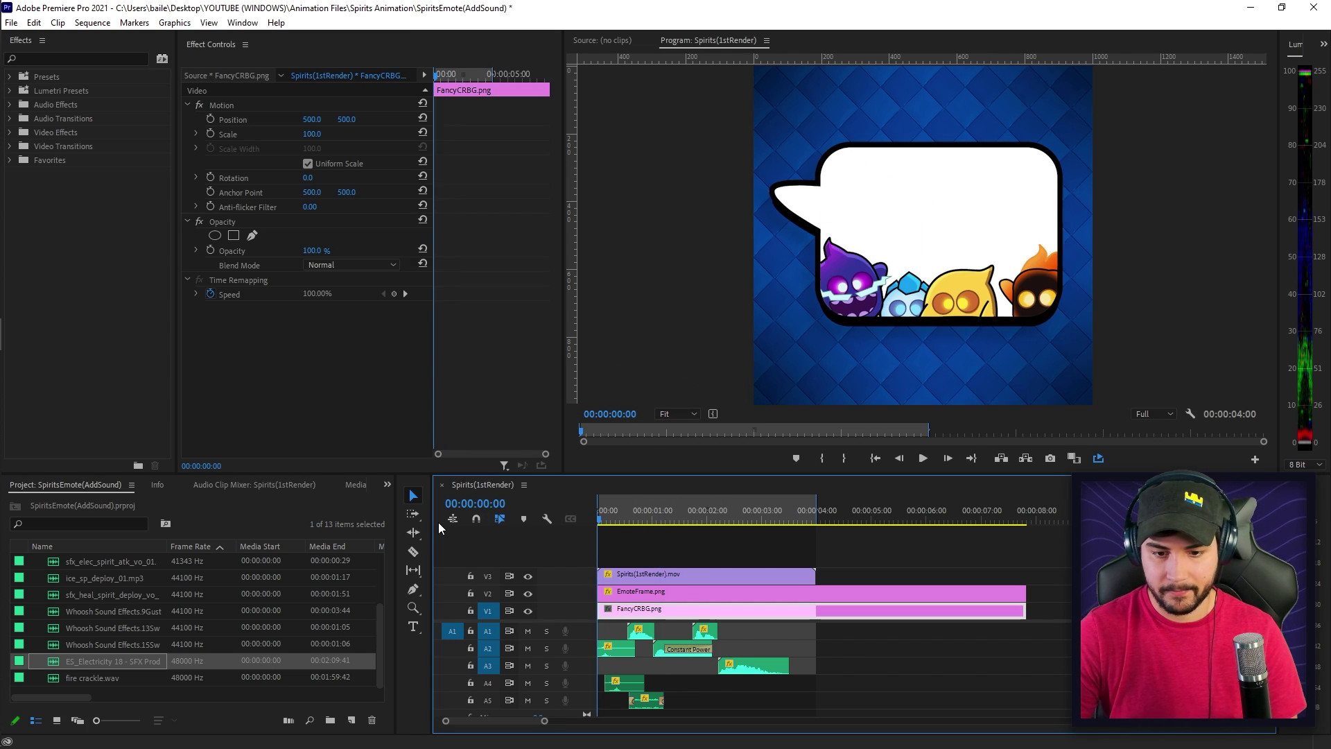
key(space)
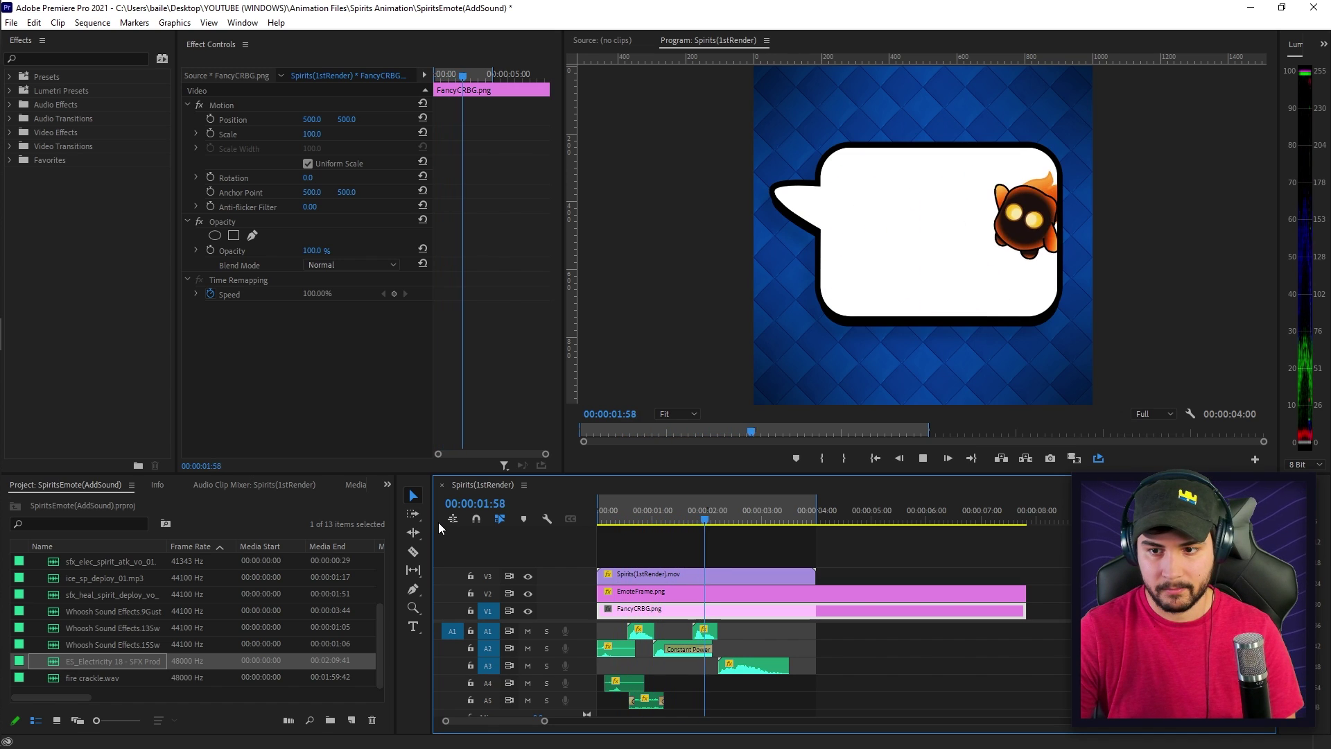
click(684, 518)
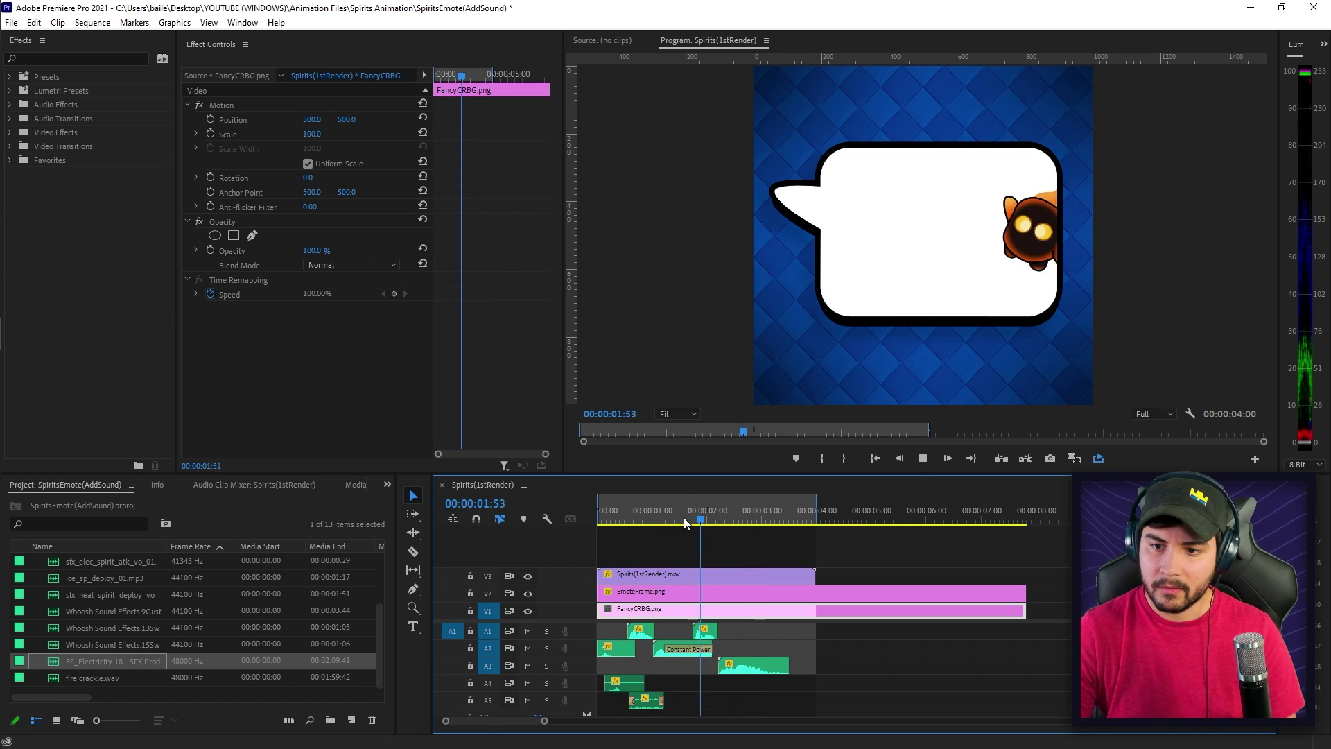
key(space)
Step: Place fire crackle.wav on A5 under the fire spirit's jump and play that part of the sequence
drag(108, 675, 747, 688)
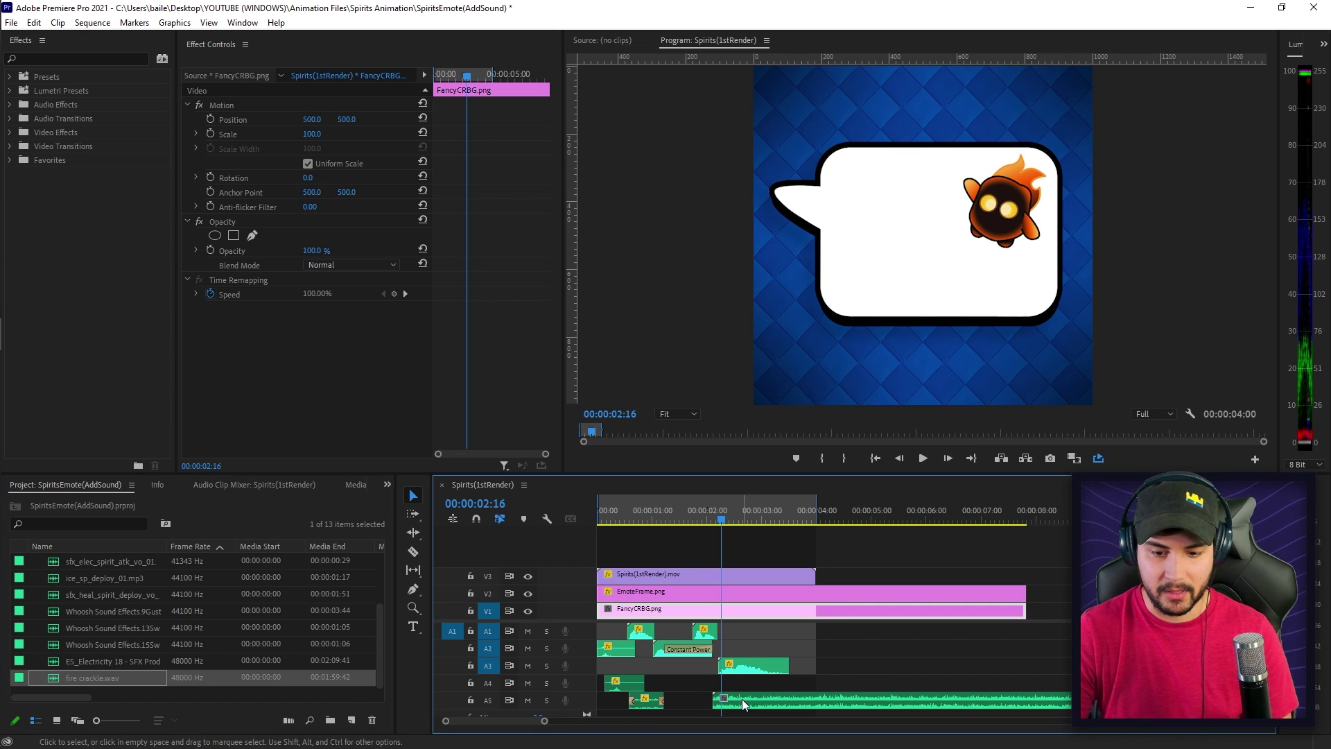
drag(741, 702, 723, 701)
mouse_move(693, 520)
mouse_down()
mouse_move(681, 520)
mouse_move(697, 520)
mouse_up()
key(space)
key(space)
Step: Lower the audio gain of the fire crackle clip on A5
click(760, 699)
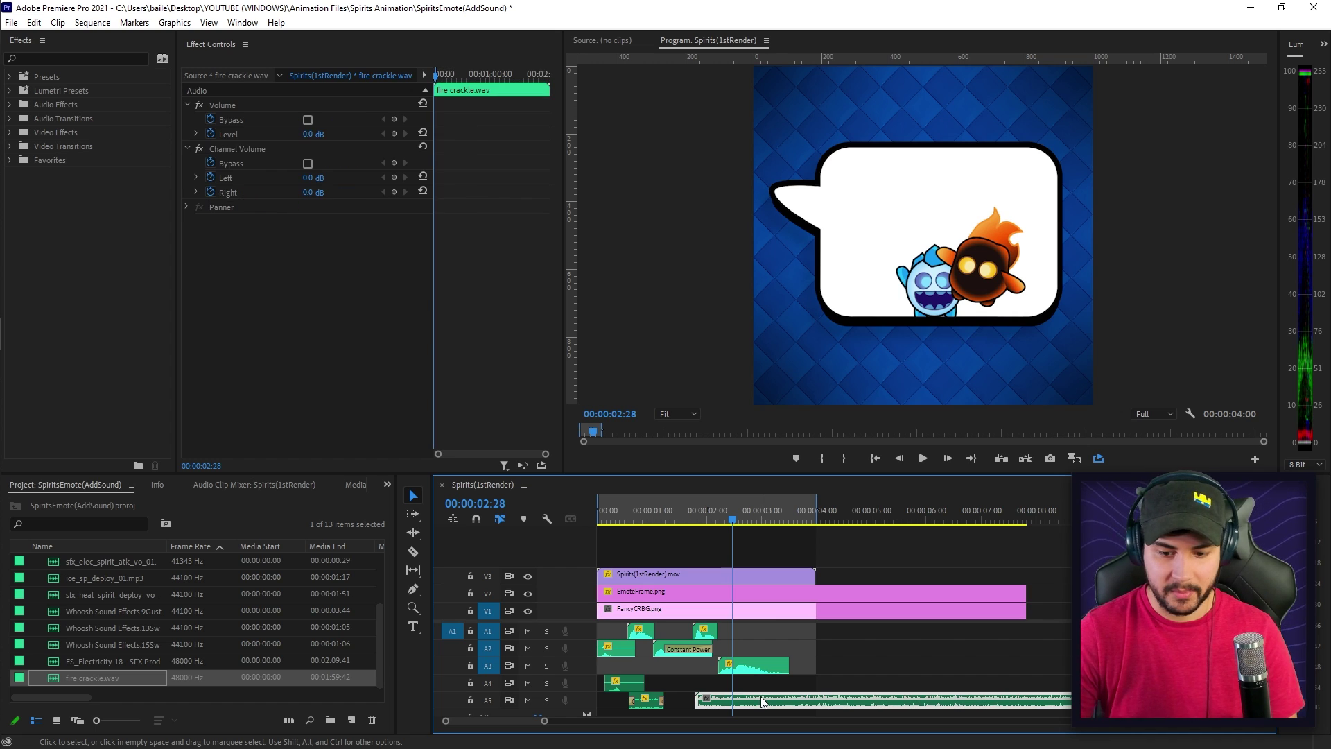
key(g)
key(Return)
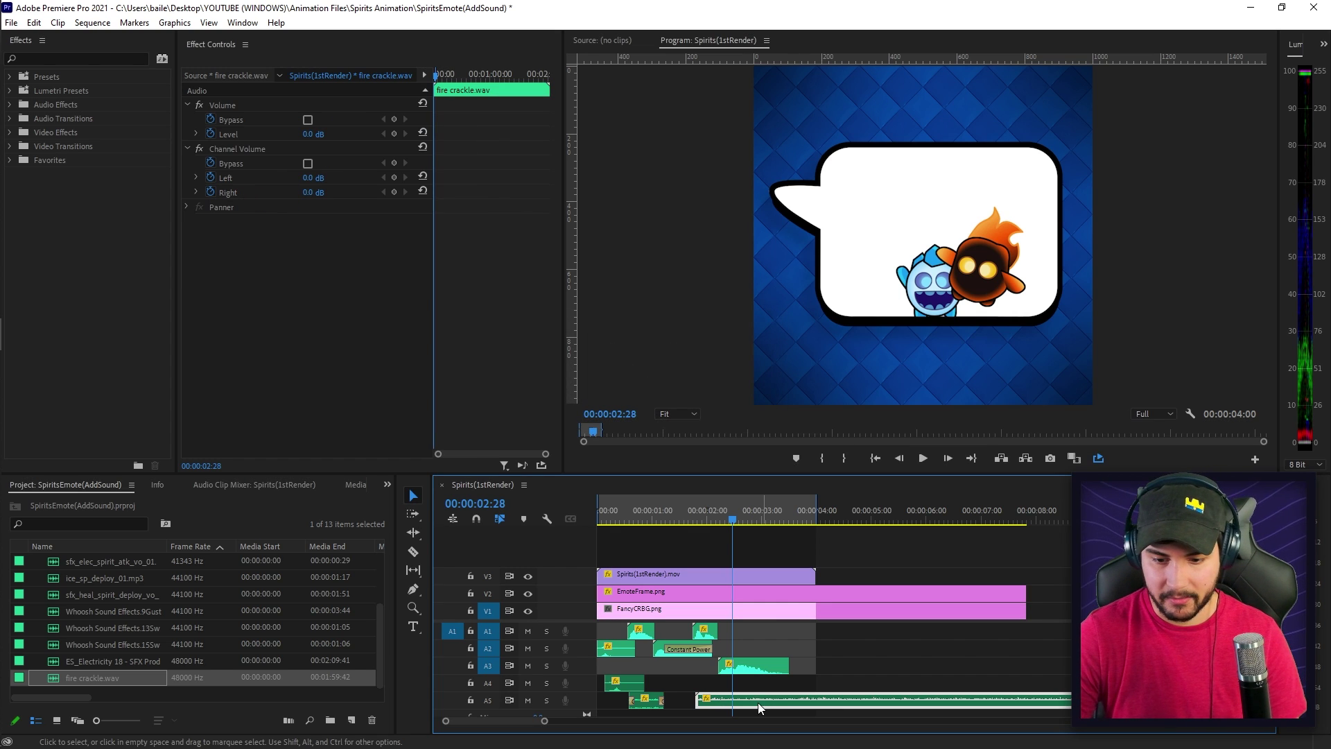
Step: Cut the fire crackle clip on A5 at 00:00:02:32 and delete the part after the cut
key(Right)
key(Right)
key(Right)
key(Right)
key(ctrl+k)
click(765, 701)
key(Delete)
Step: Apply default audio fades to the fire crackle clip on A5, the ice clip on A3 and the remaining unfaded clips on A1, A2 and A4
click(725, 702)
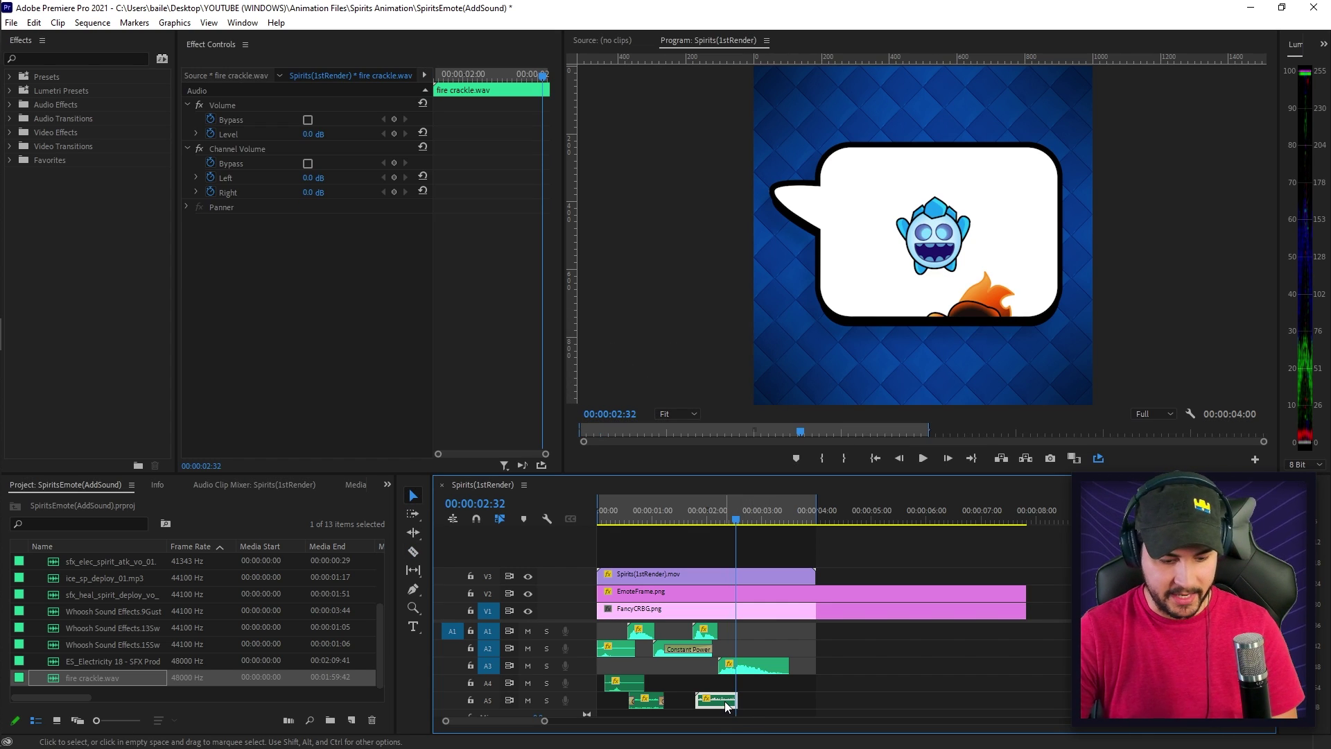
click(761, 667)
key(ctrl+shift+d)
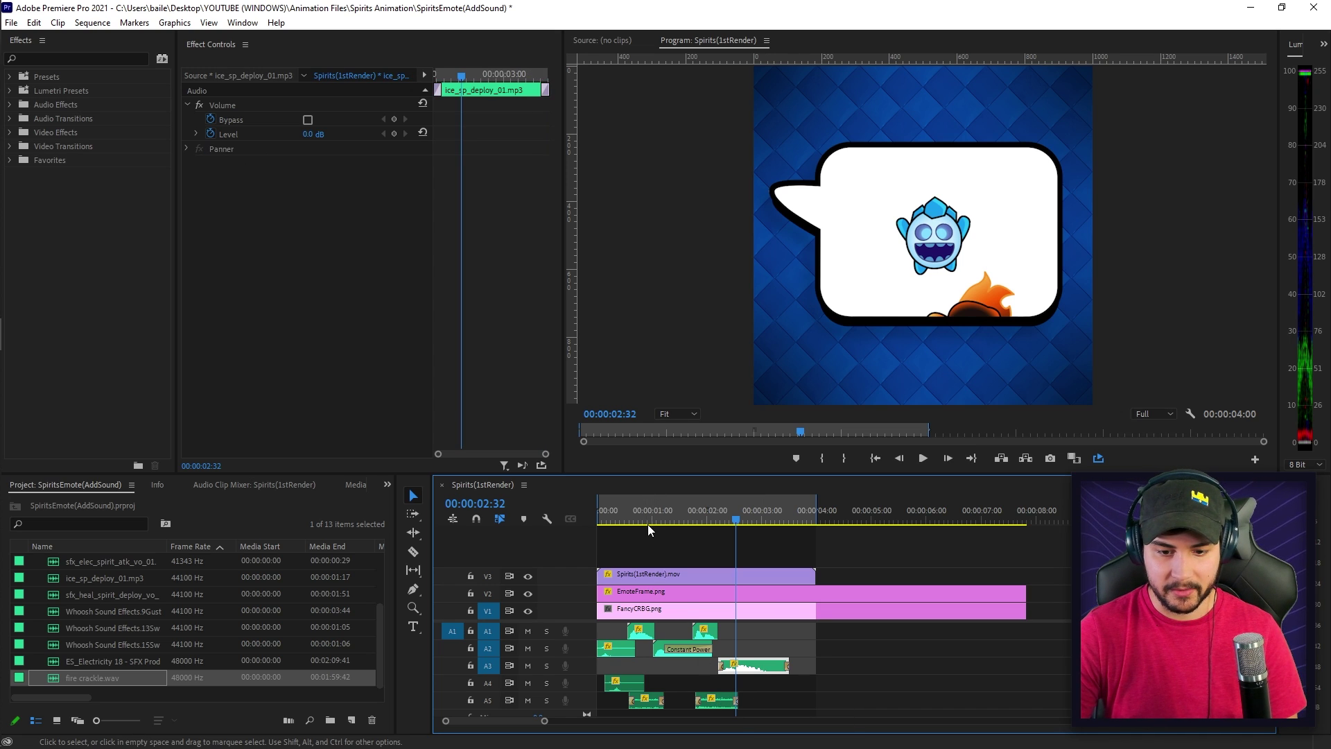
key(Home)
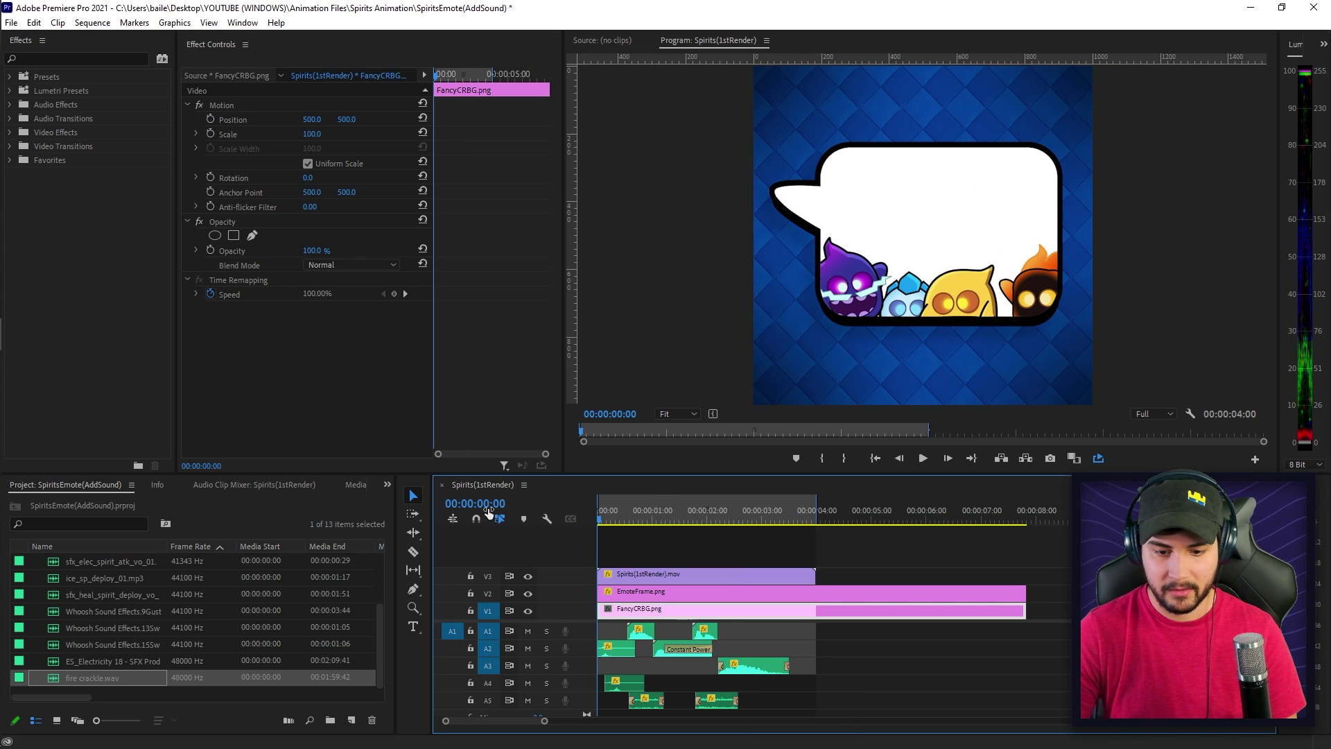
drag(751, 656, 616, 651)
key(ctrl+shift+d)
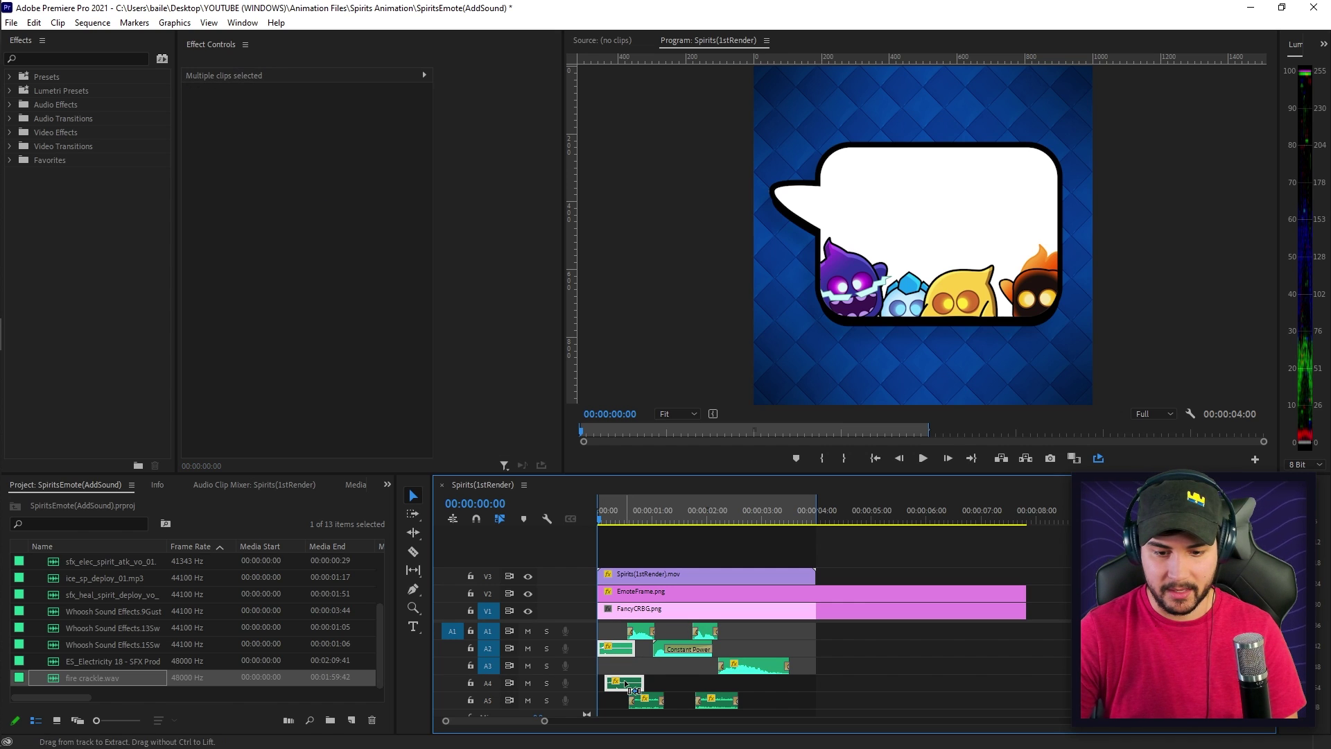
Step: Play the sequence to check the faded sounds, and select the fire crackle clip on A5
key(space)
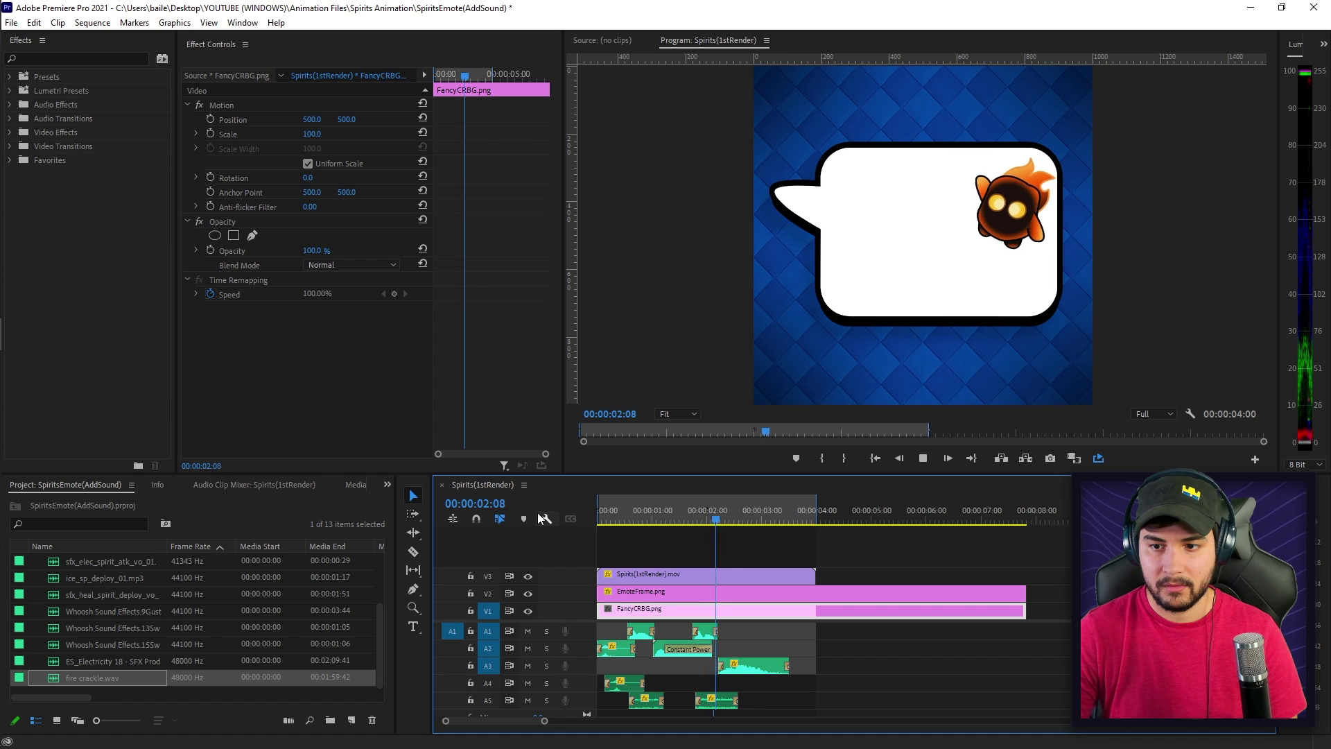
key(space)
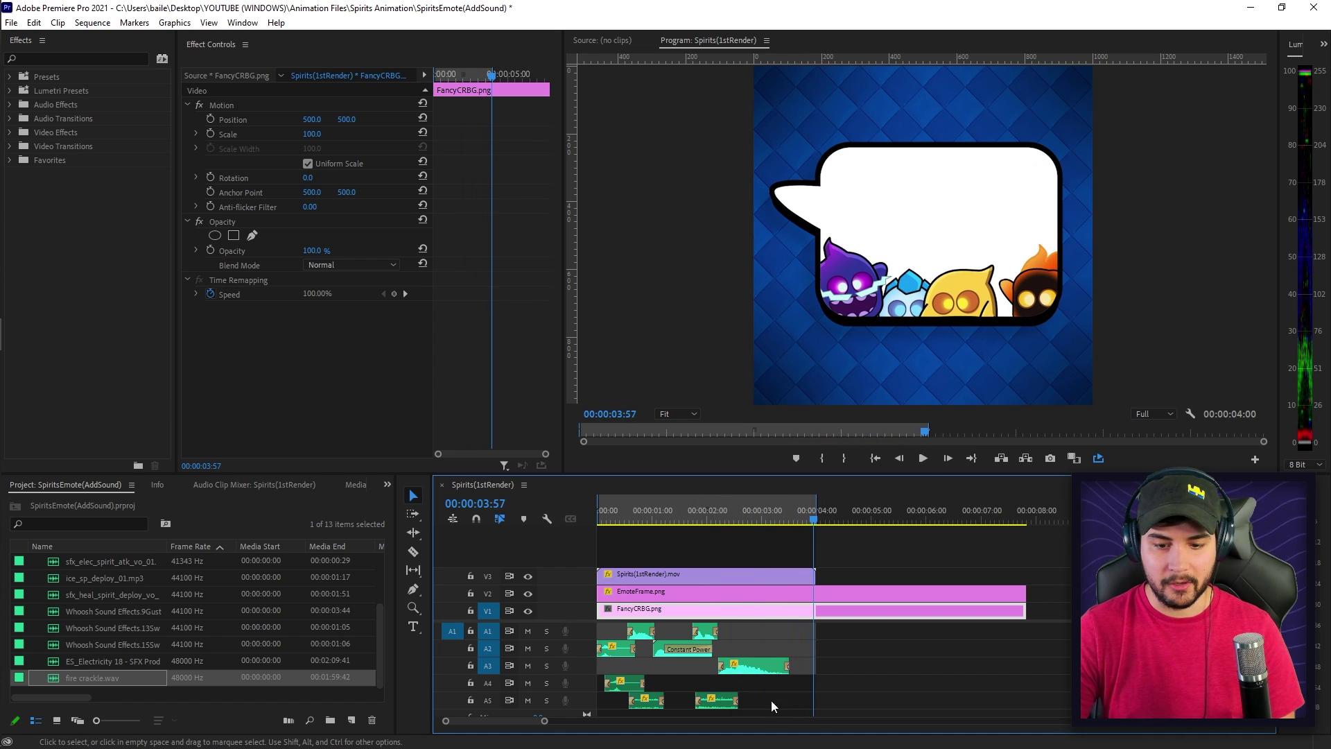
click(762, 706)
click(707, 700)
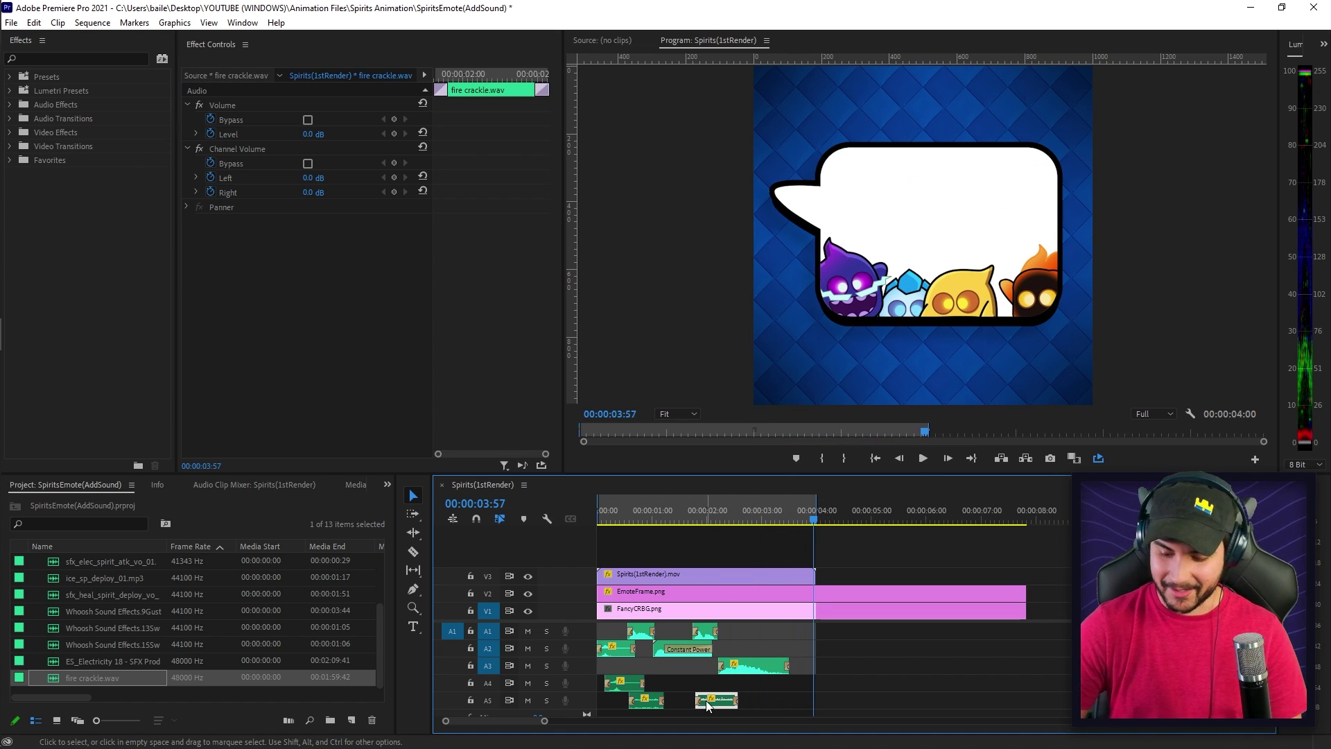
Step: Save the project, play the sequence from the start and return to its beginning
key(Home)
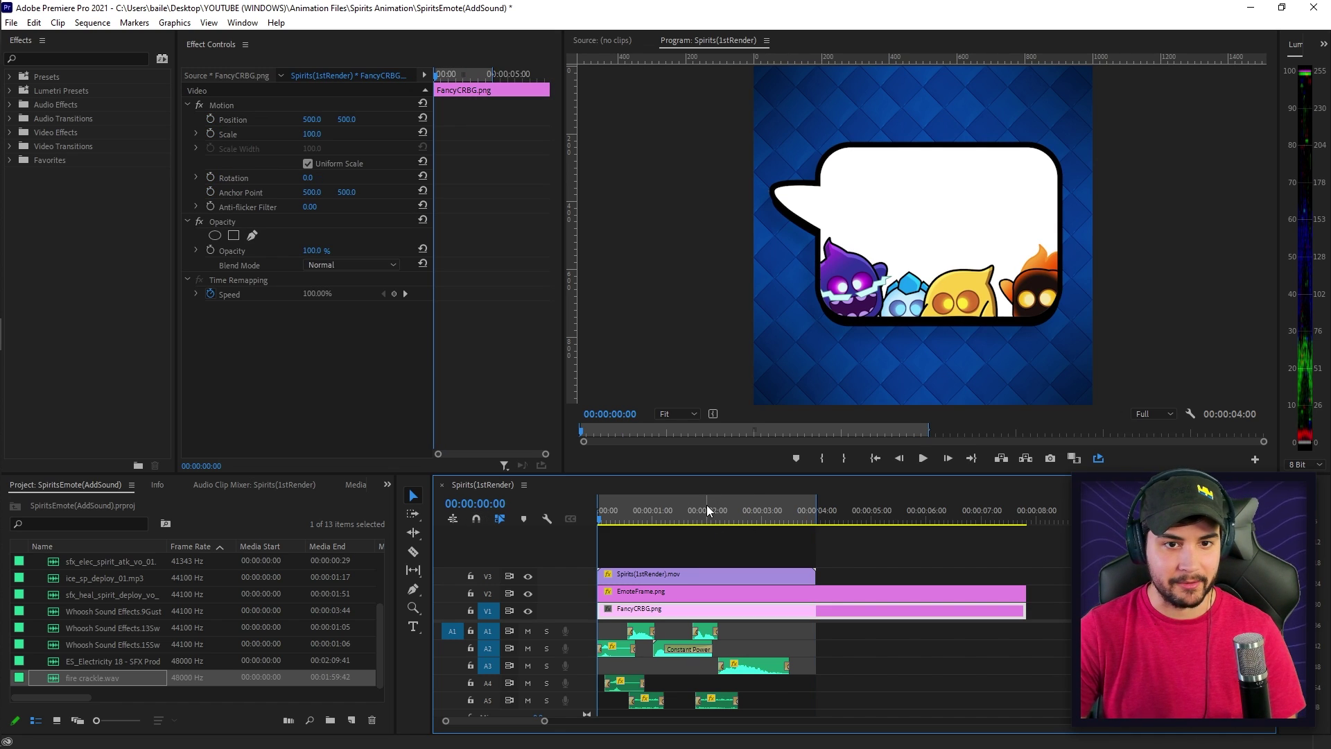
key(ctrl+s)
key(space)
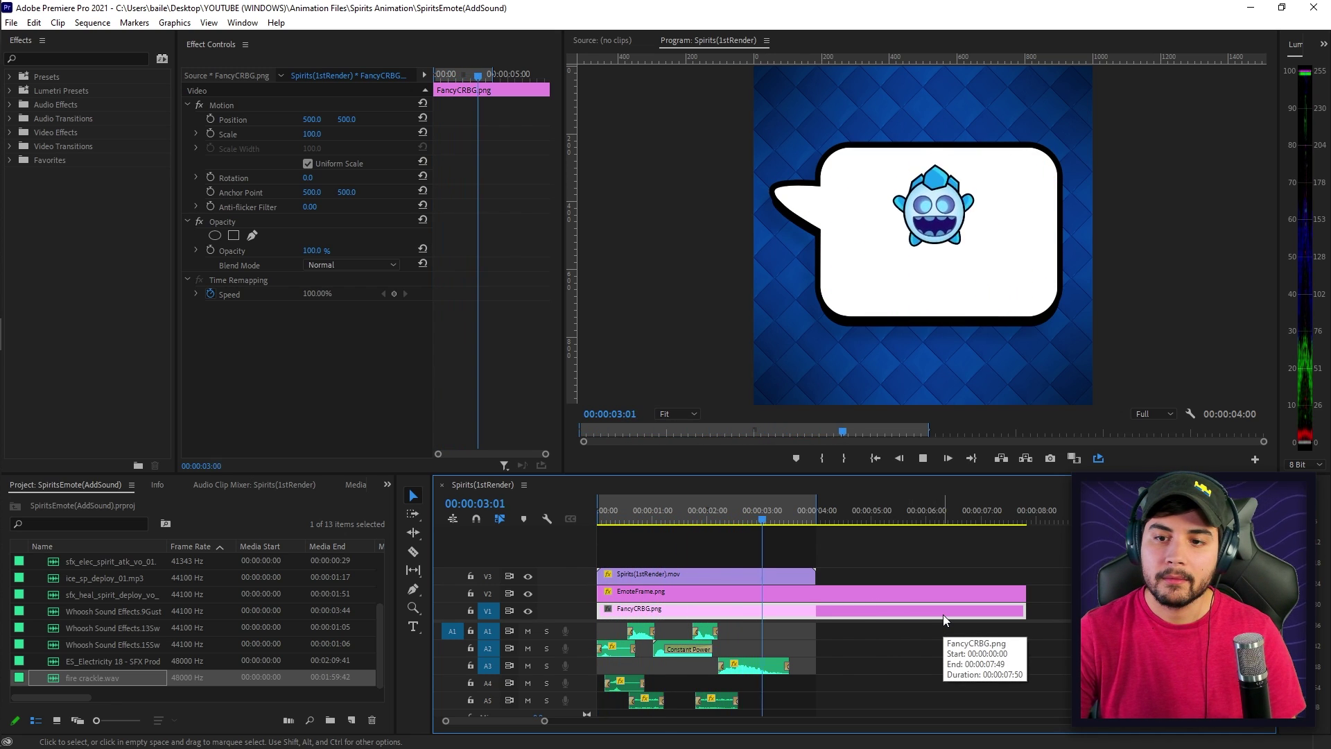
key(space)
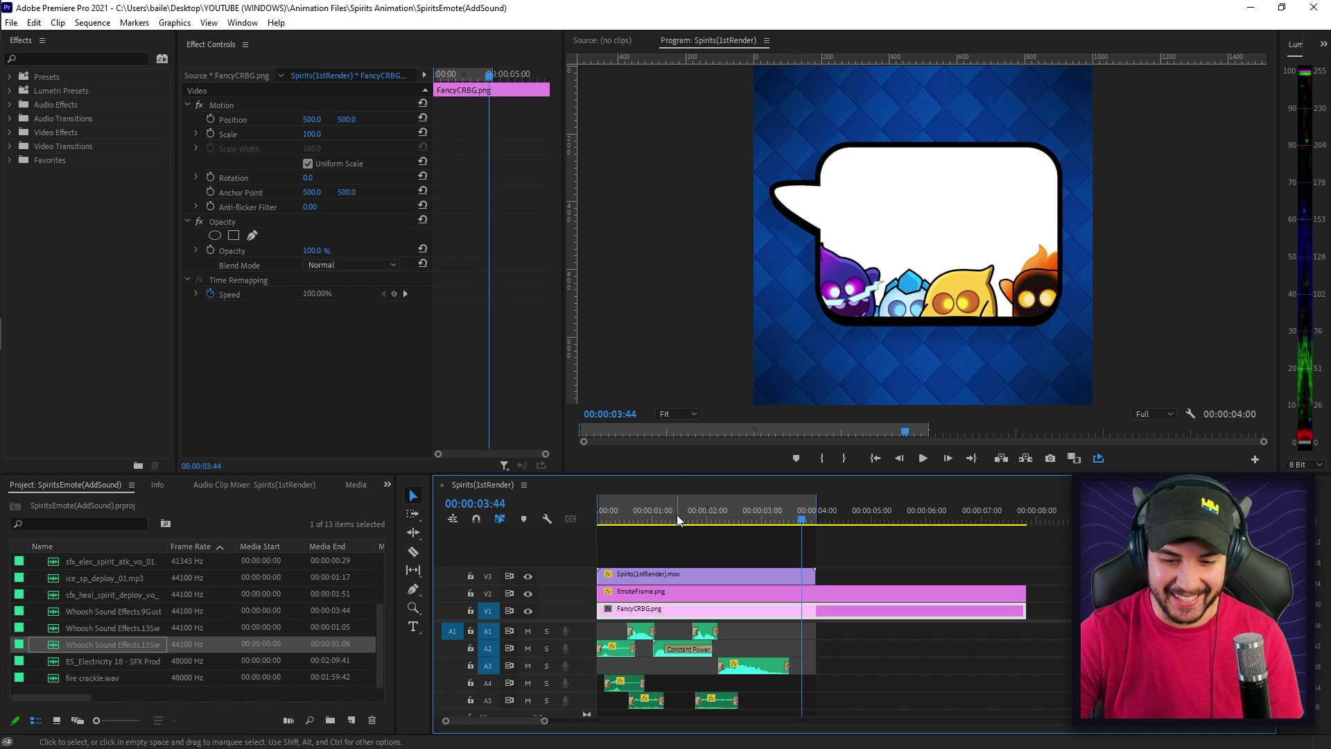
key(Home)
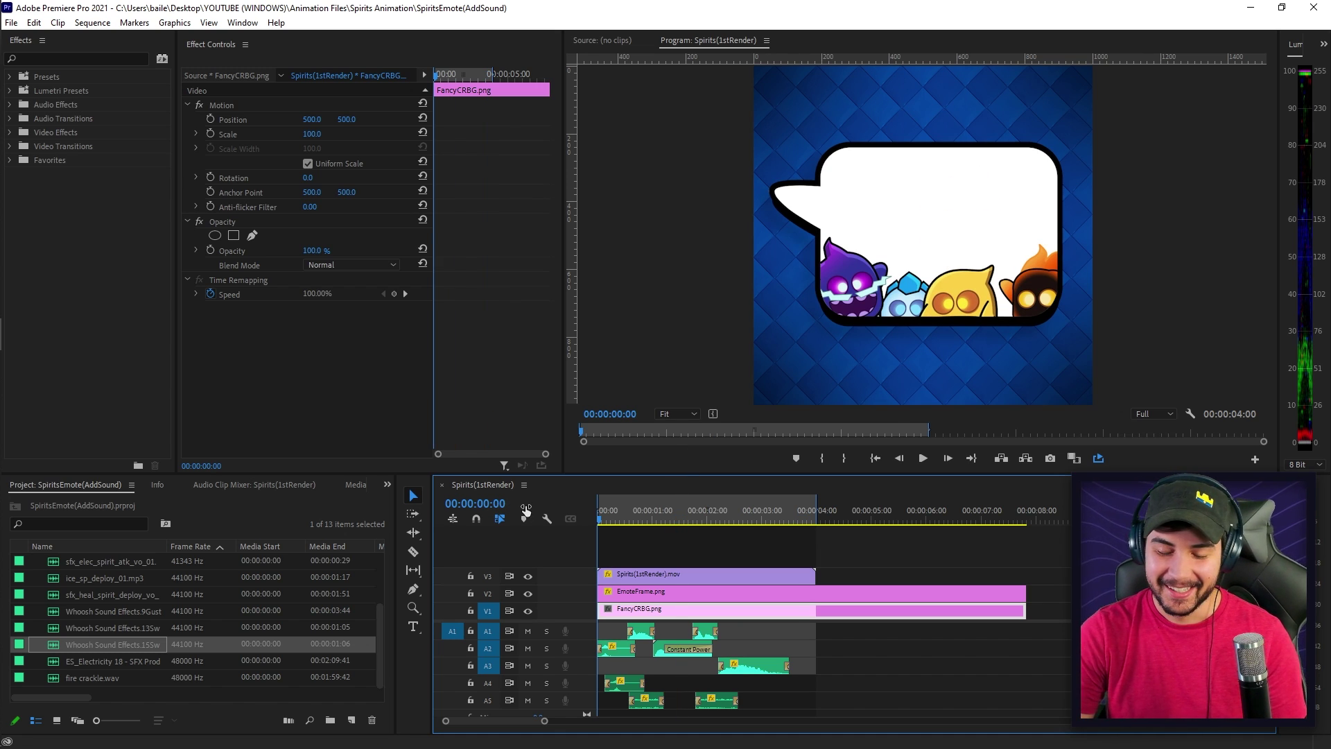